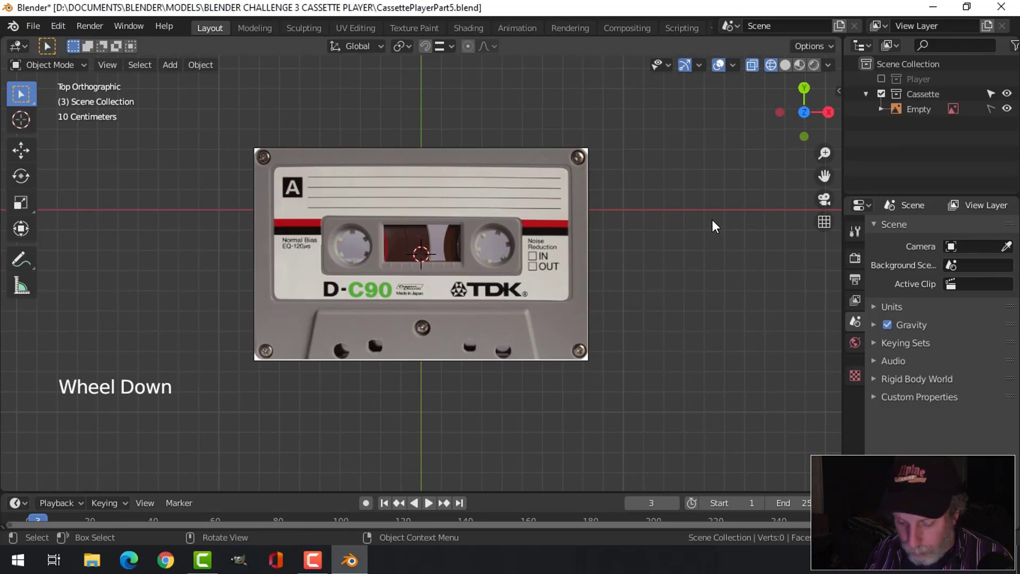
# Set the viewport to Solid shading with the Random colour option
pyautogui.press('n')
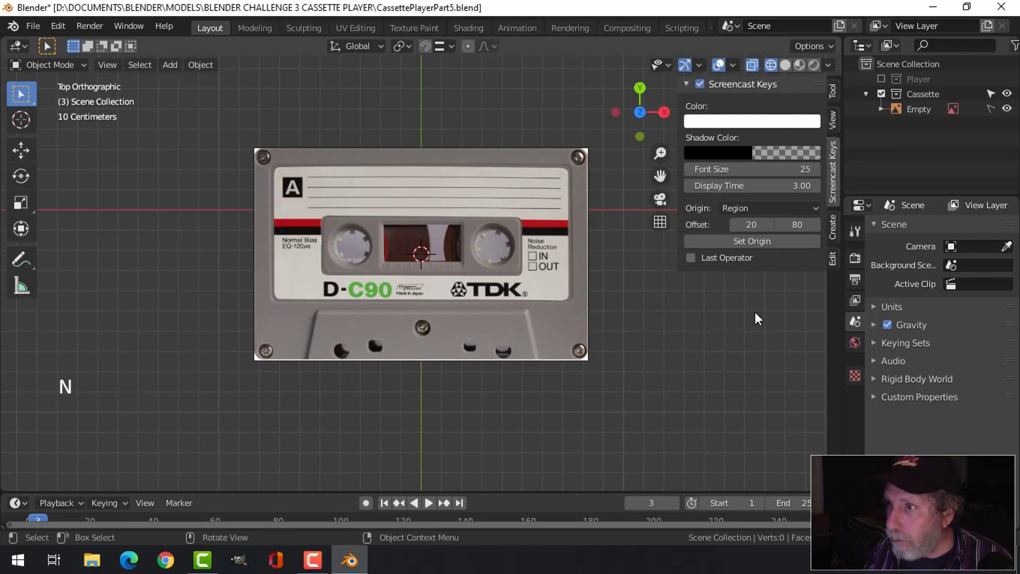
pyautogui.click(828, 64)
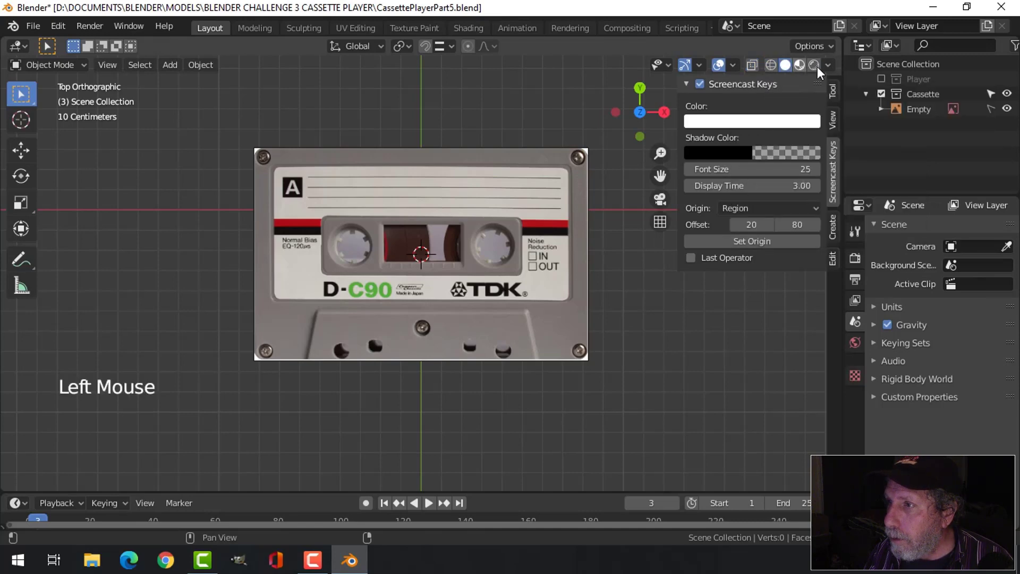
pyautogui.click(828, 65)
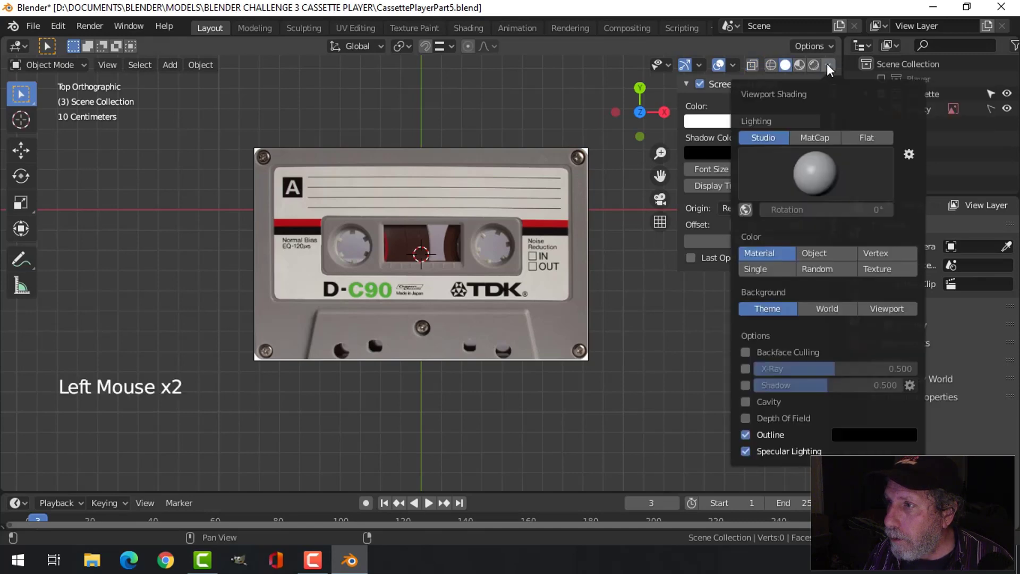
pyautogui.click(806, 268)
pyautogui.press('n')
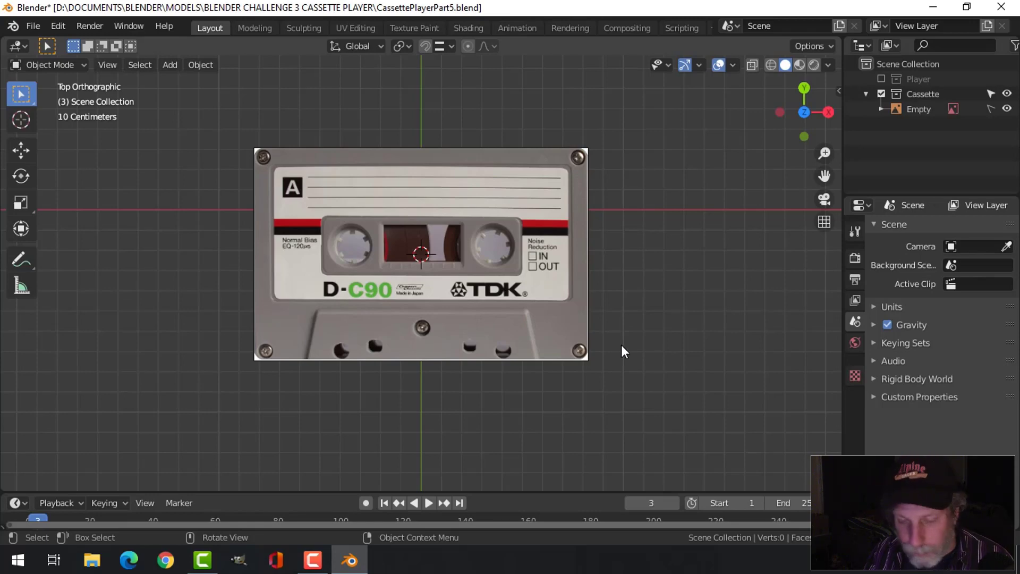
# Add a mesh plane and scale it uniformly by about 0.523 to match the height of the cassette image
pyautogui.hotkey('shift', 'a')
pyautogui.moveTo(634, 243)
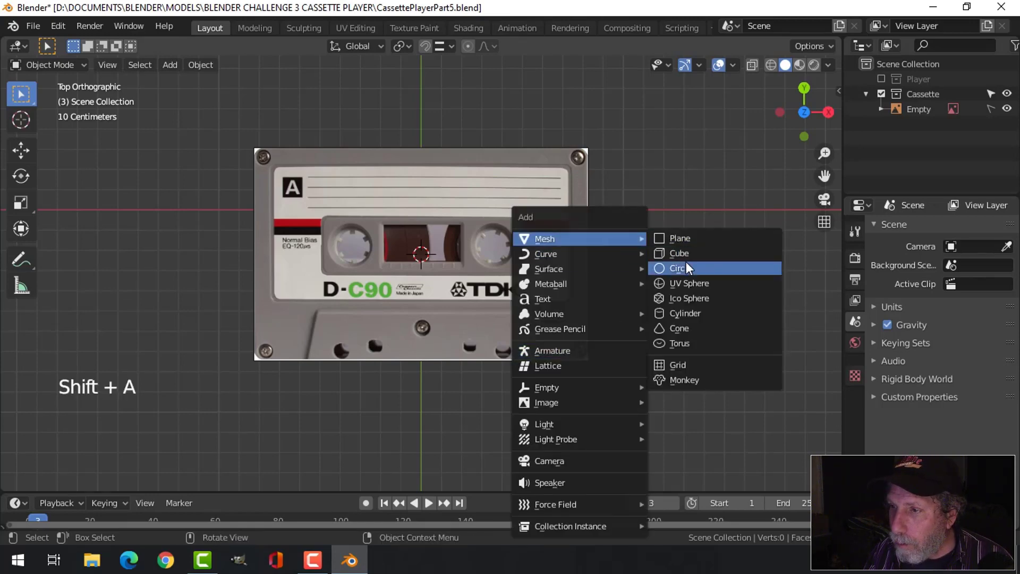
pyautogui.click(683, 238)
pyautogui.press('s')
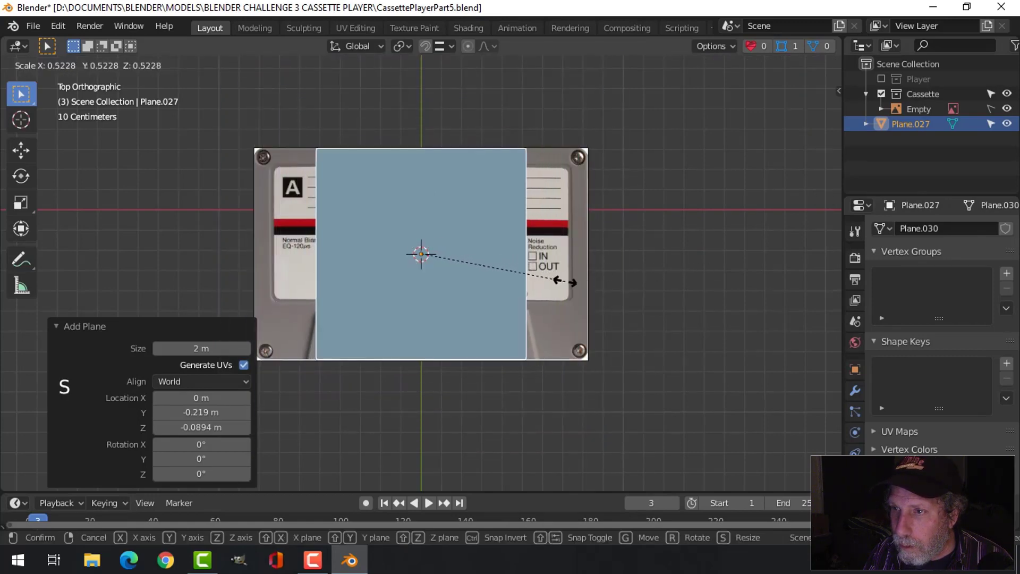
pyautogui.click(573, 283)
pyautogui.press('z')
pyautogui.click(599, 281)
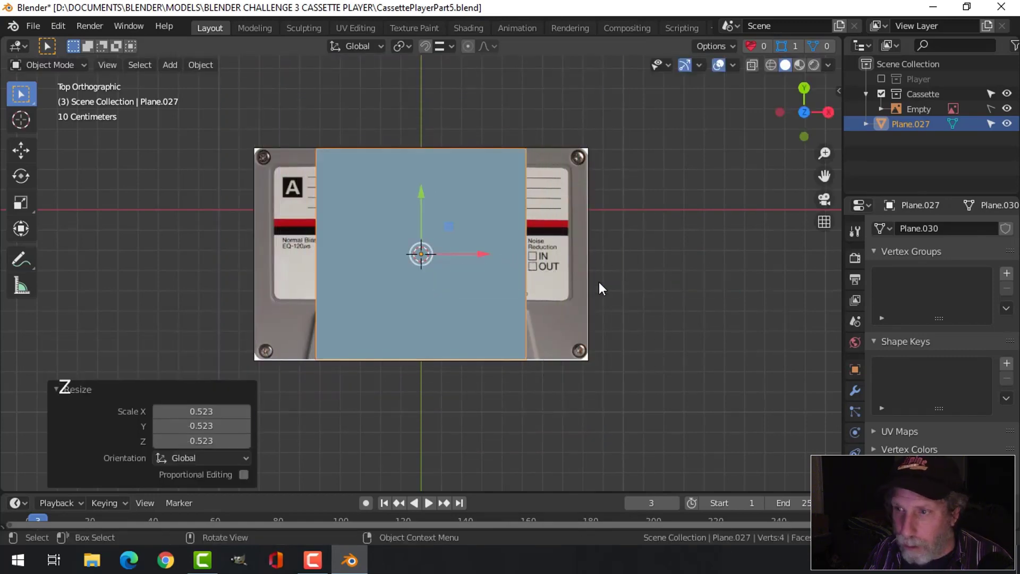
# In Edit Mode with wireframe shading, scale the plane along X by about 1.579 to match the cassette's width
pyautogui.press('Tab')
pyautogui.press('z')
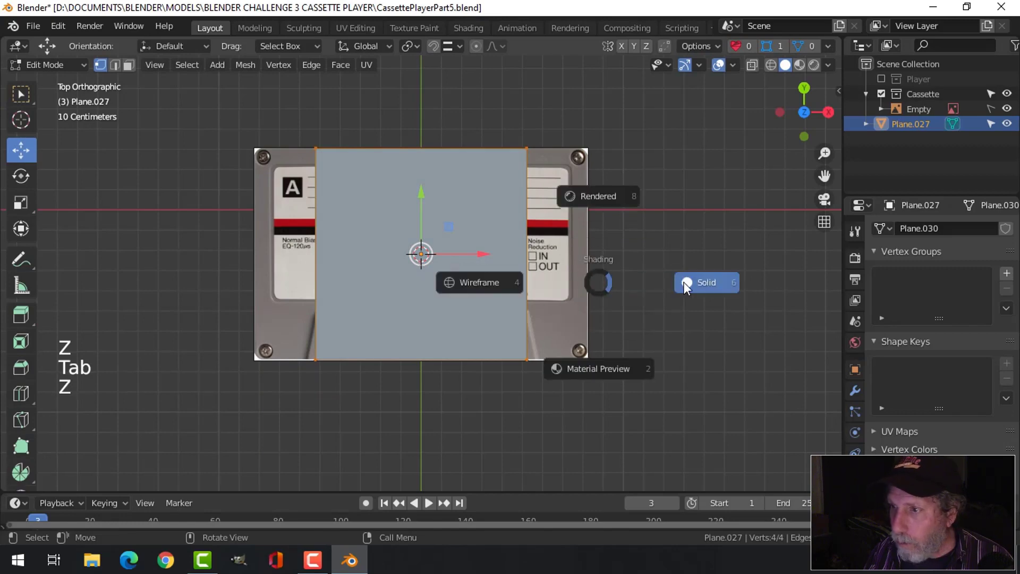
pyautogui.click(508, 283)
pyautogui.press('s')
pyautogui.press('x')
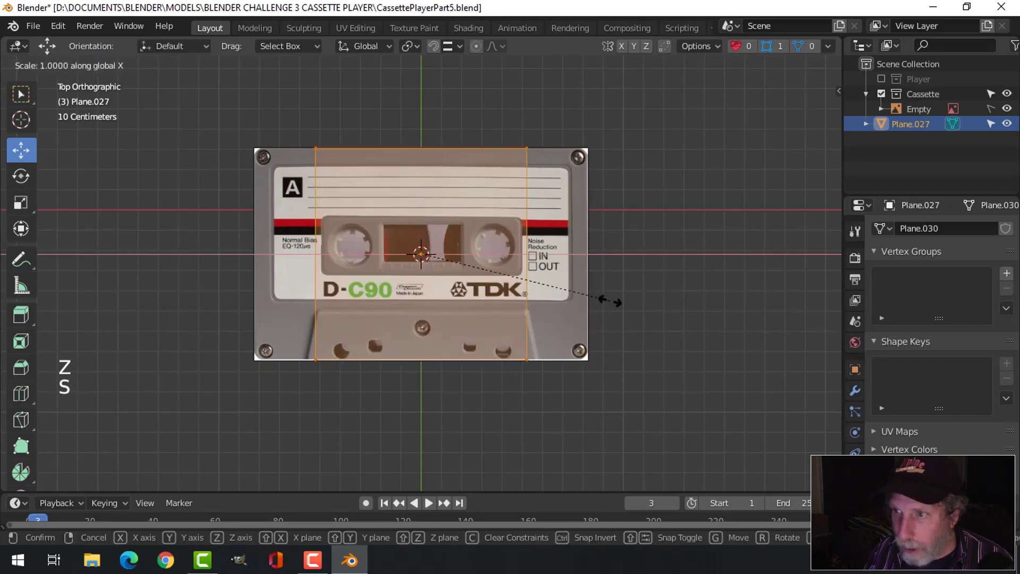
pyautogui.click(719, 306)
pyautogui.scroll(-1, 629, 259)
# Cut a centred vertical edge loop through the plane and delete the outer vertices of its left half
pyautogui.hotkey('ctrl', 'r')
pyautogui.click(453, 177)
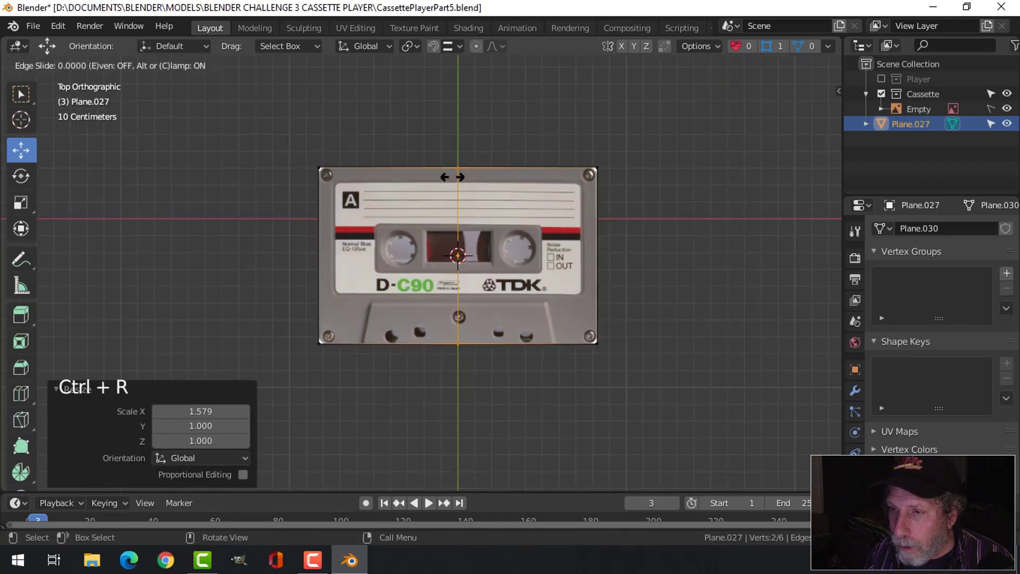
pyautogui.rightClick(292, 191)
pyautogui.hotkey('alt', 'a')
pyautogui.press('b')
pyautogui.moveTo(266, 130); pyautogui.dragTo(356, 379)
pyautogui.press('x')
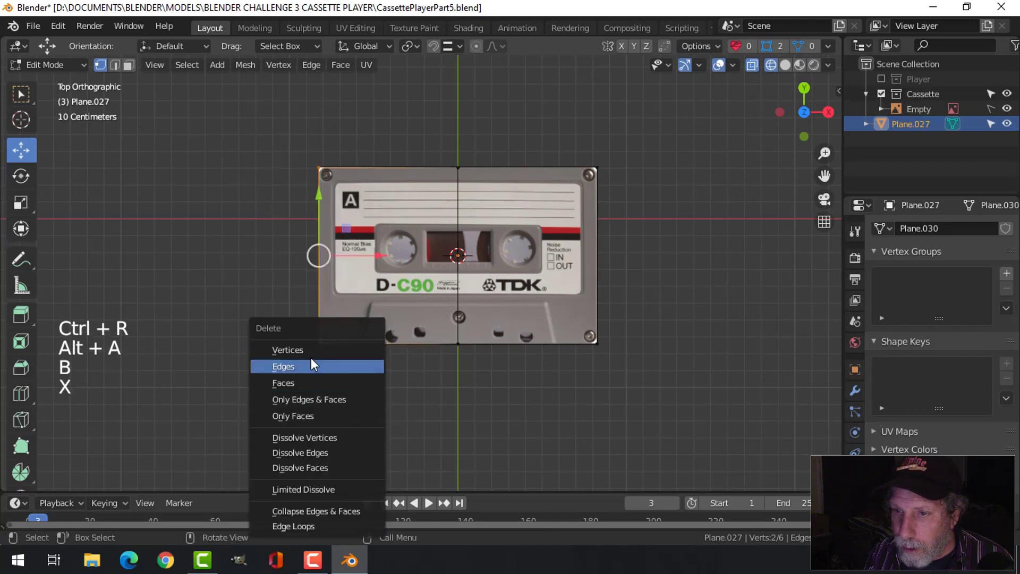
pyautogui.click(312, 362)
# Bevel the half plane's two outer corner vertices with 4 segments and an offset of about 0.089 m
pyautogui.click(605, 156)
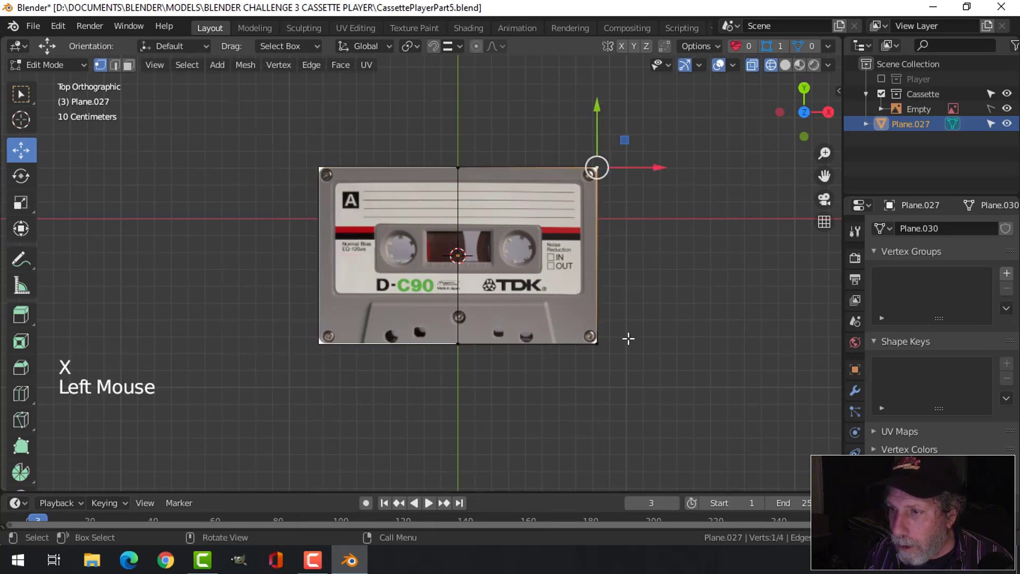
pyautogui.keyDown('shift'); pyautogui.click(628, 337); pyautogui.keyUp('shift')
pyautogui.hotkey('ctrl', 'shift', 'b')
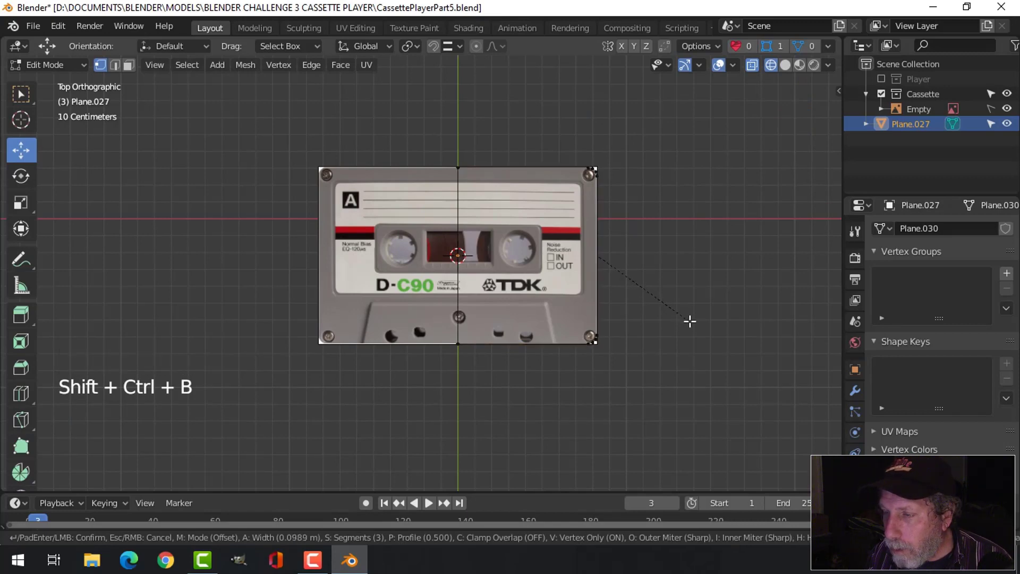
pyautogui.scroll(-2, 689, 321)
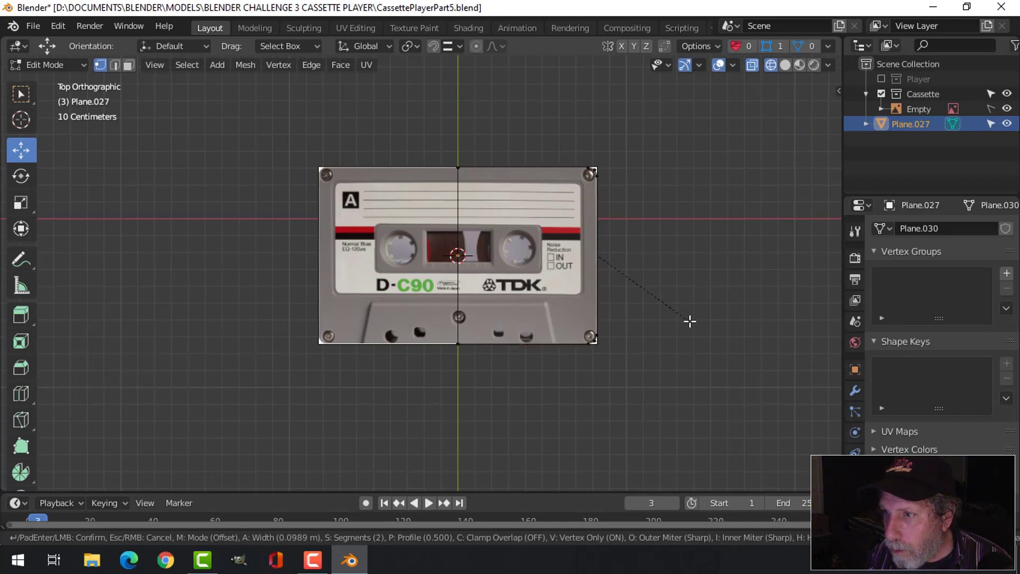
pyautogui.click(689, 319)
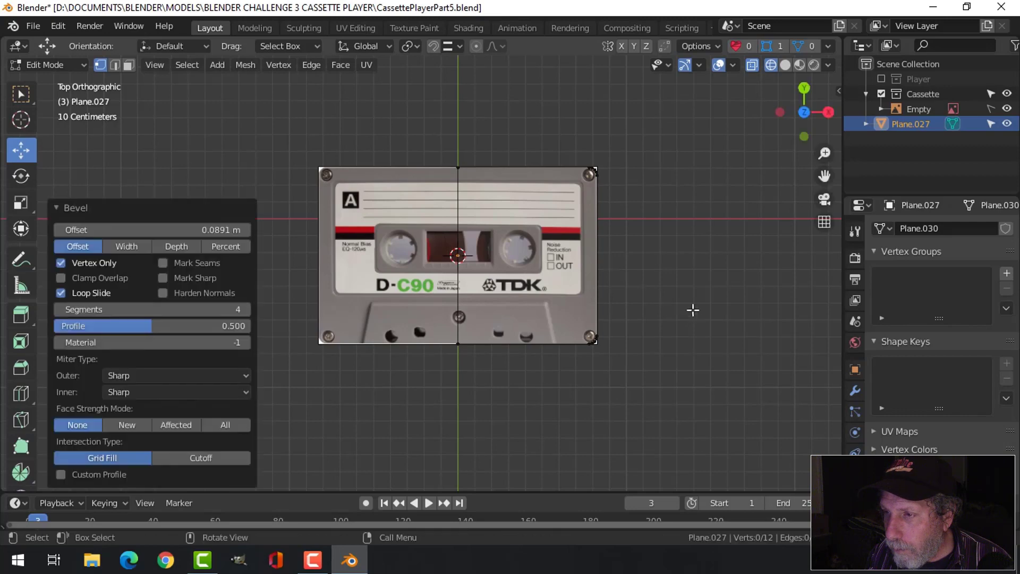
pyautogui.scroll(2, 691, 311)
pyautogui.keyDown('shift'); pyautogui.moveTo(698, 300); pyautogui.dragTo(607, 322, button='middle'); pyautogui.keyUp('shift')
pyautogui.hotkey('alt', 'a')
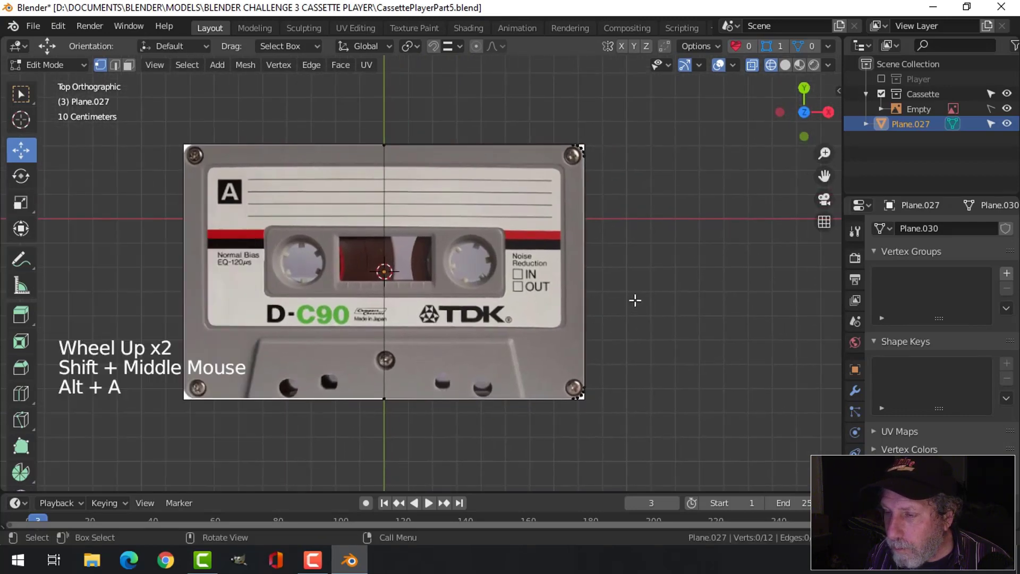
# Add a Mirror modifier on the X axis to the plane and enable Clipping
pyautogui.scroll(-2, 635, 299)
pyautogui.scroll(3, 571, 319)
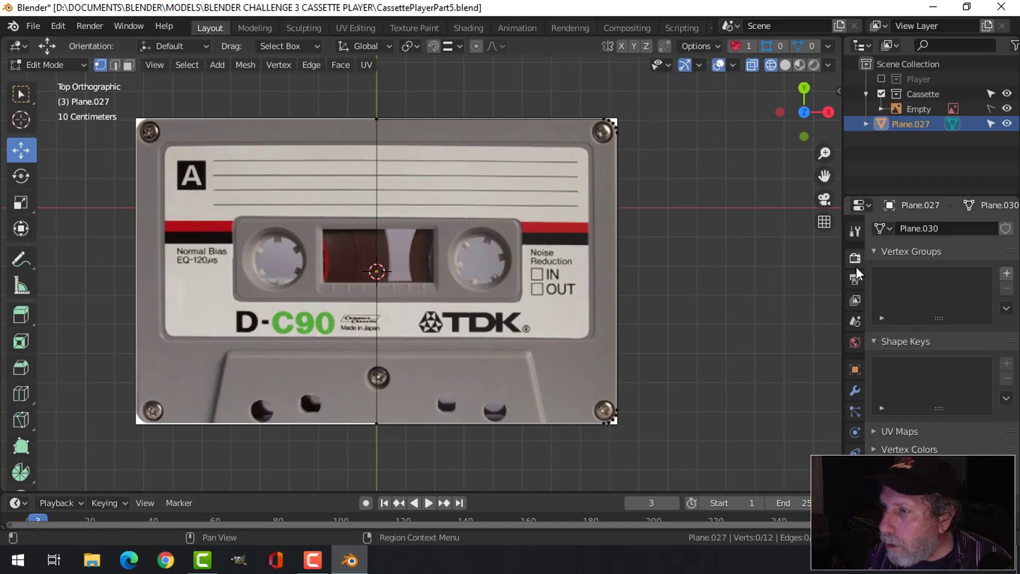
pyautogui.click(854, 392)
pyautogui.click(894, 229)
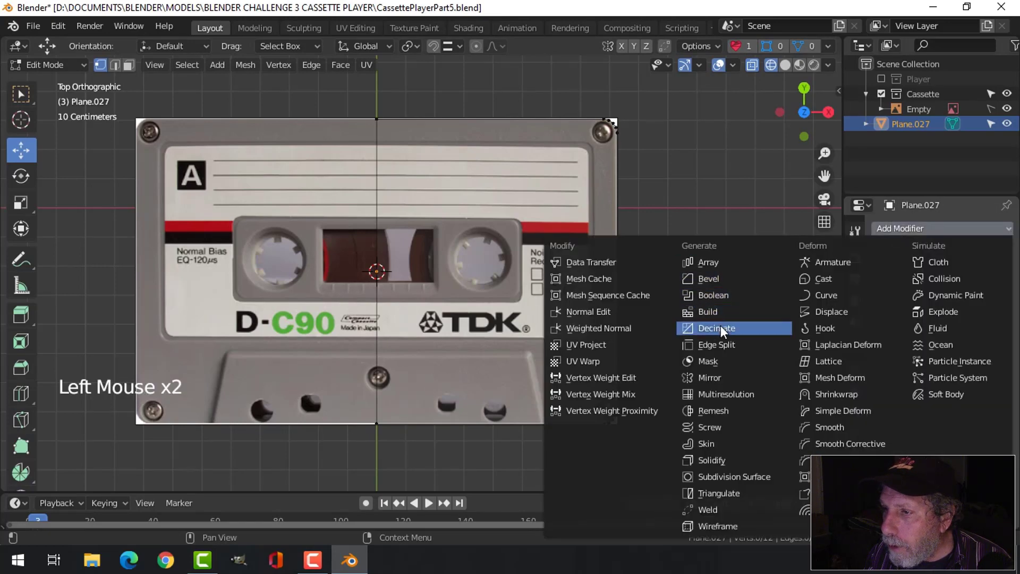
pyautogui.click(727, 378)
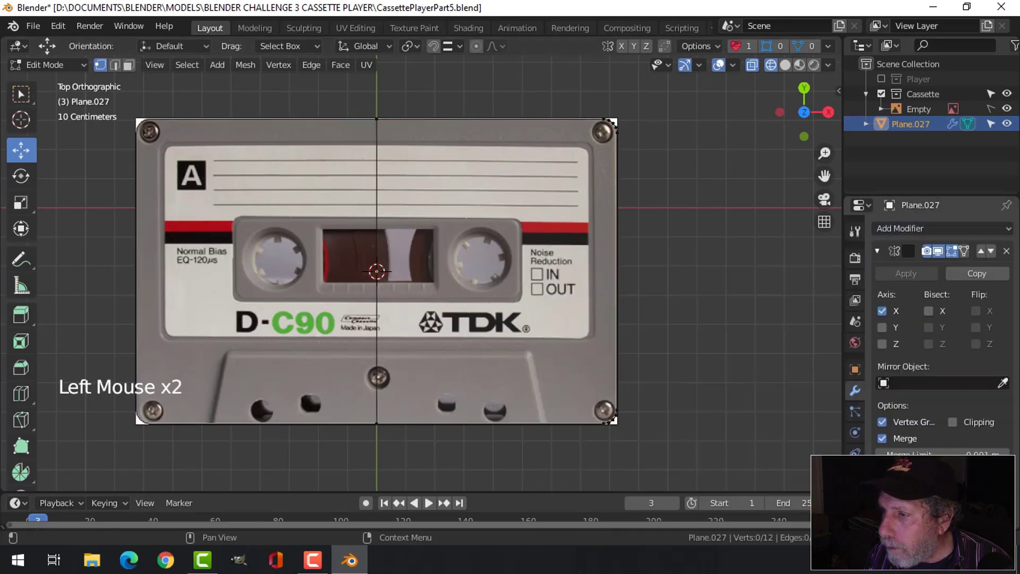
pyautogui.click(953, 422)
pyautogui.scroll(1, 605, 405)
pyautogui.scroll(-2, 595, 393)
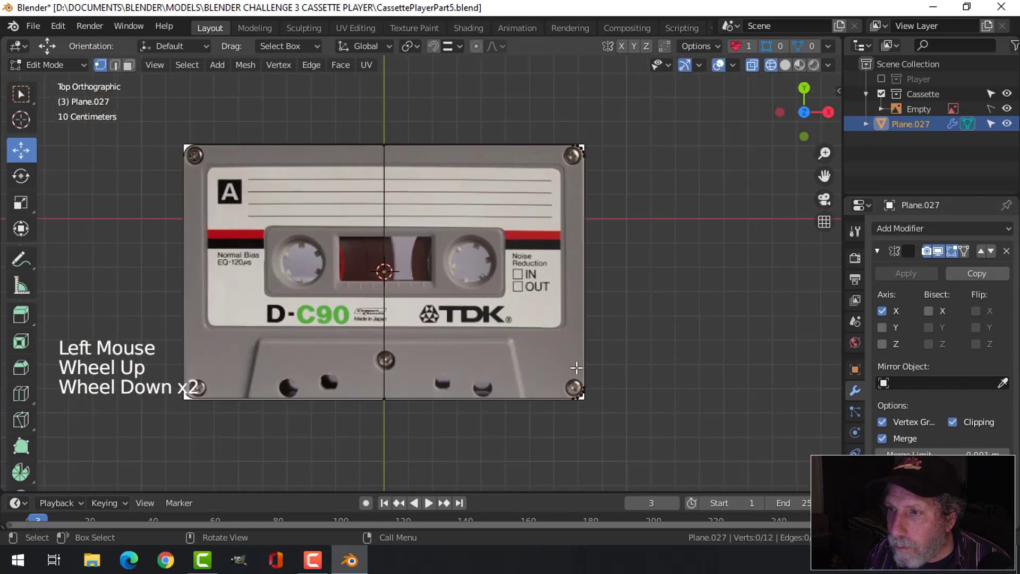
pyautogui.scroll(1, 578, 343)
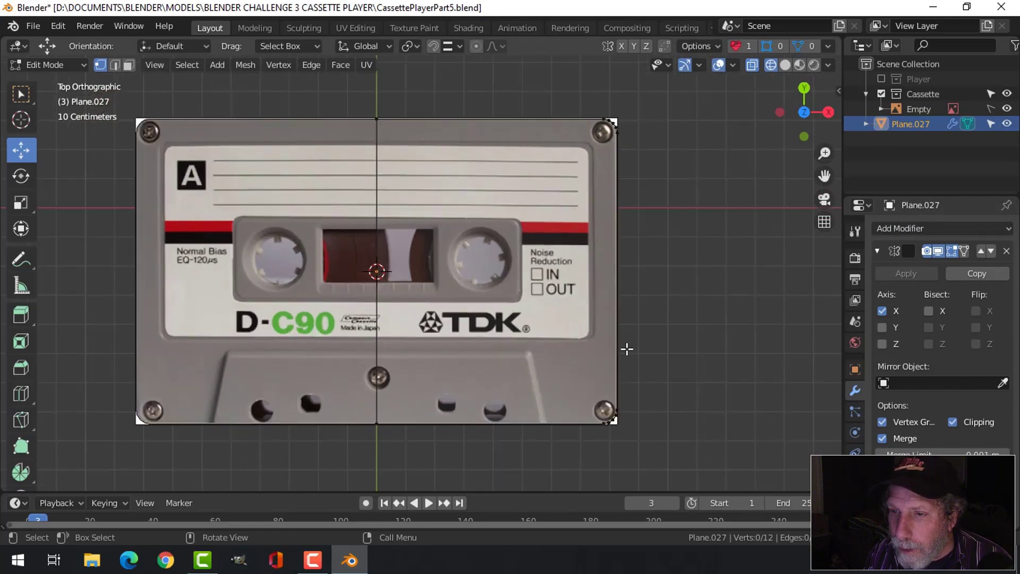
# Extrude the whole cassette outline upward by about 0.097 m along its normal
pyautogui.scroll(-1, 627, 350)
pyautogui.press('a')
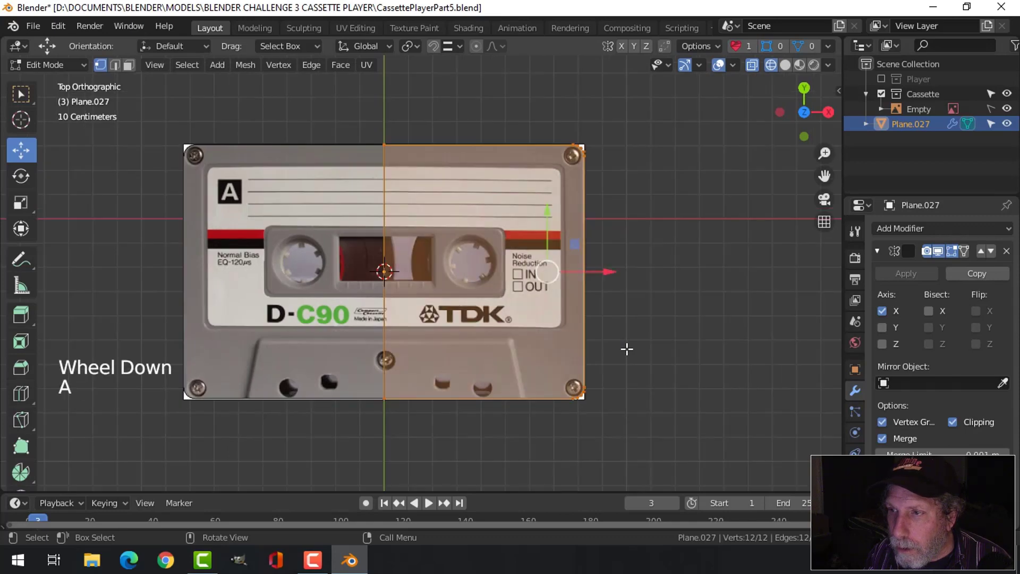
pyautogui.moveTo(626, 346); pyautogui.dragTo(601, 352, button='middle')
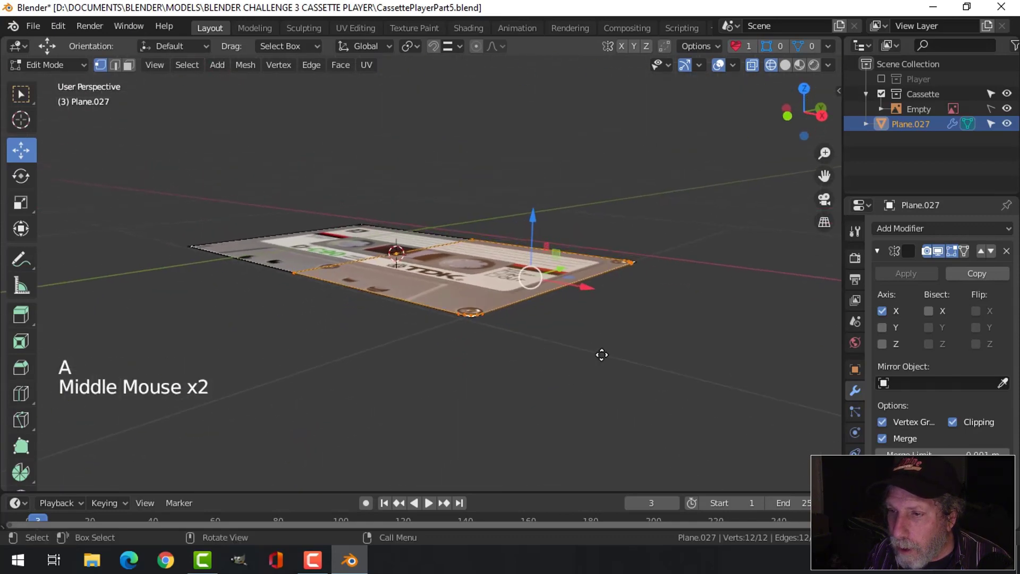
pyautogui.press('e')
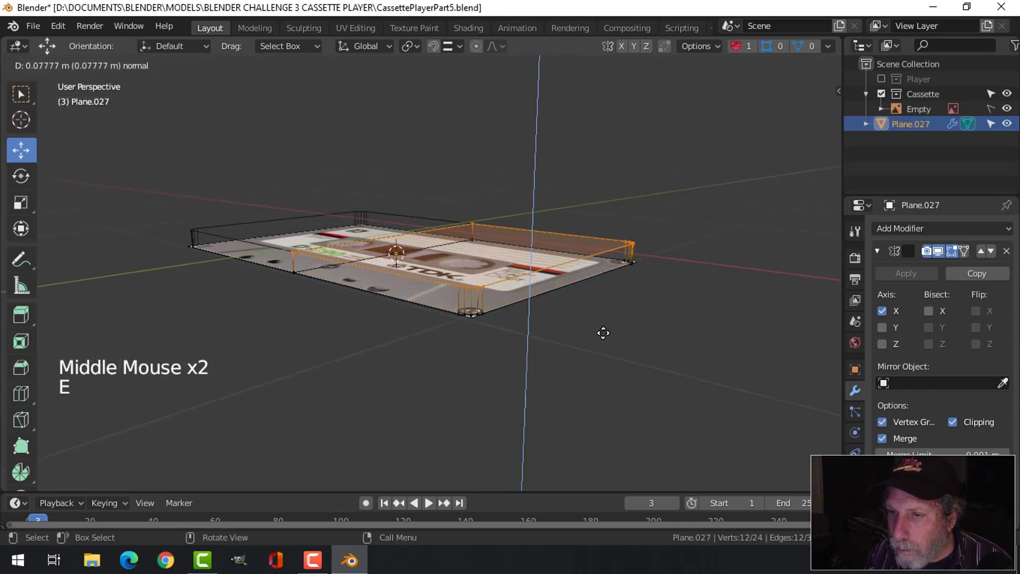
pyautogui.click(606, 329)
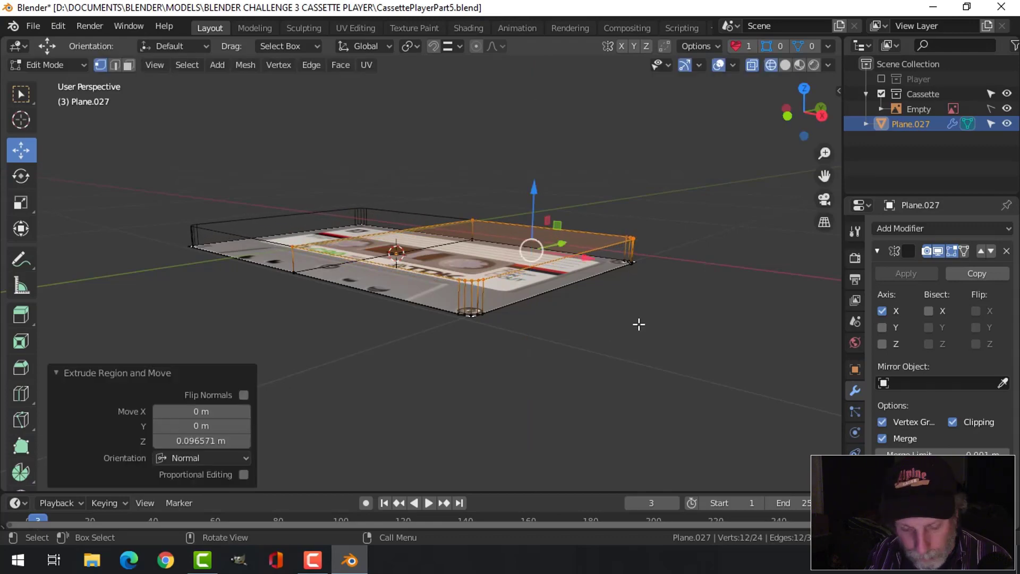
# From the top view in Object Mode, add a cylinder and scale its mesh uniformly by about 0.045 in Edit Mode
pyautogui.press('KP_7')
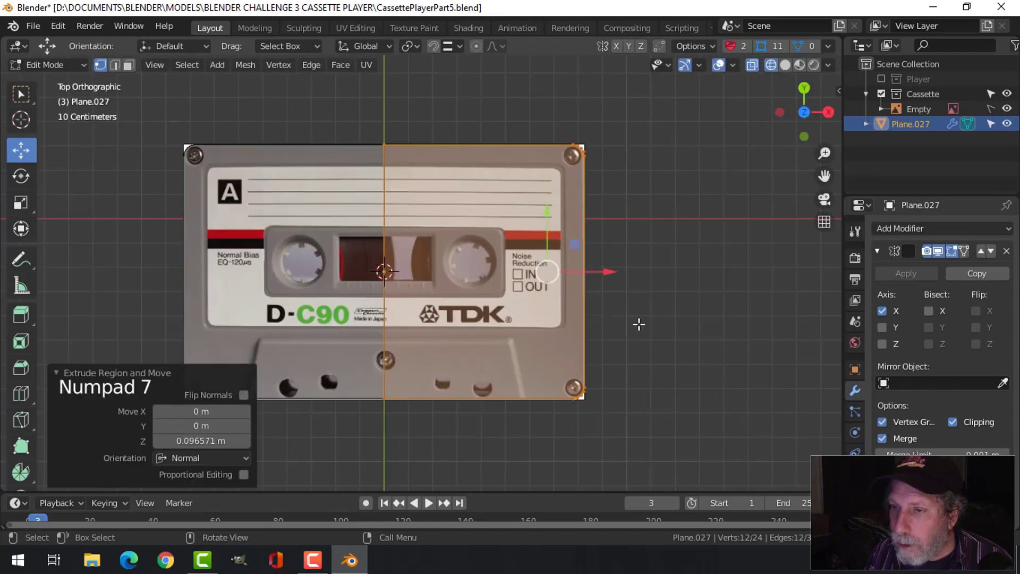
pyautogui.scroll(1, 639, 324)
pyautogui.scroll(-1, 640, 349)
pyautogui.keyDown('shift'); pyautogui.moveTo(644, 351); pyautogui.dragTo(627, 292, button='middle'); pyautogui.keyUp('shift')
pyautogui.scroll(1, 645, 298)
pyautogui.scroll(-1, 646, 297)
pyautogui.scroll(1, 606, 307)
pyautogui.scroll(-1, 612, 311)
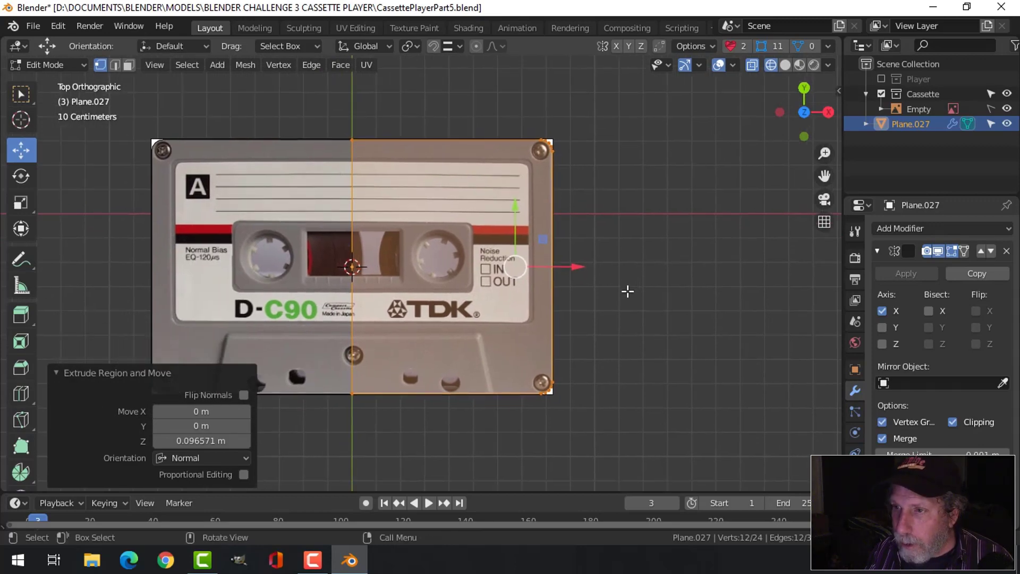
pyautogui.press('Tab')
pyautogui.hotkey('shift', 'a')
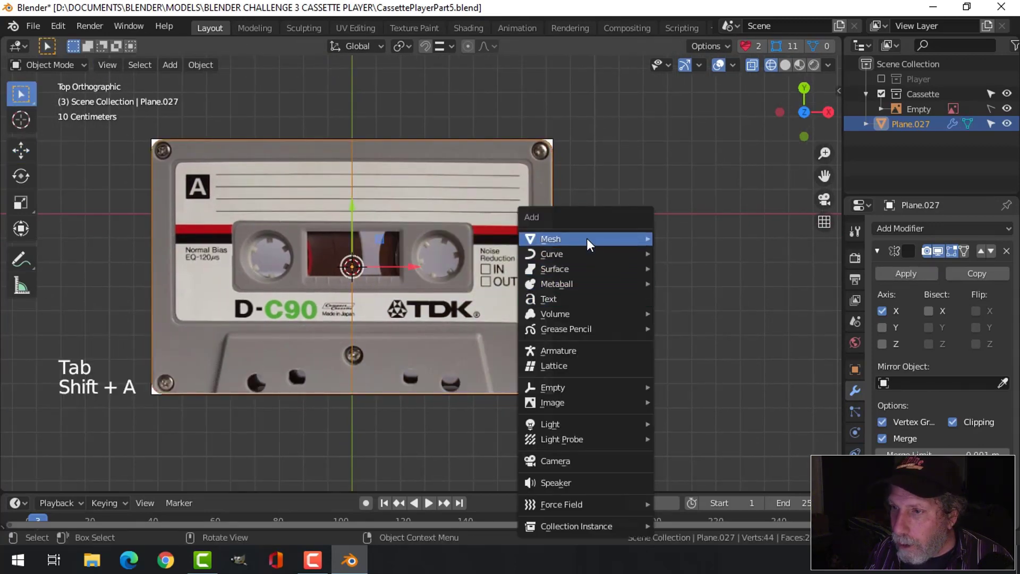
pyautogui.moveTo(586, 238)
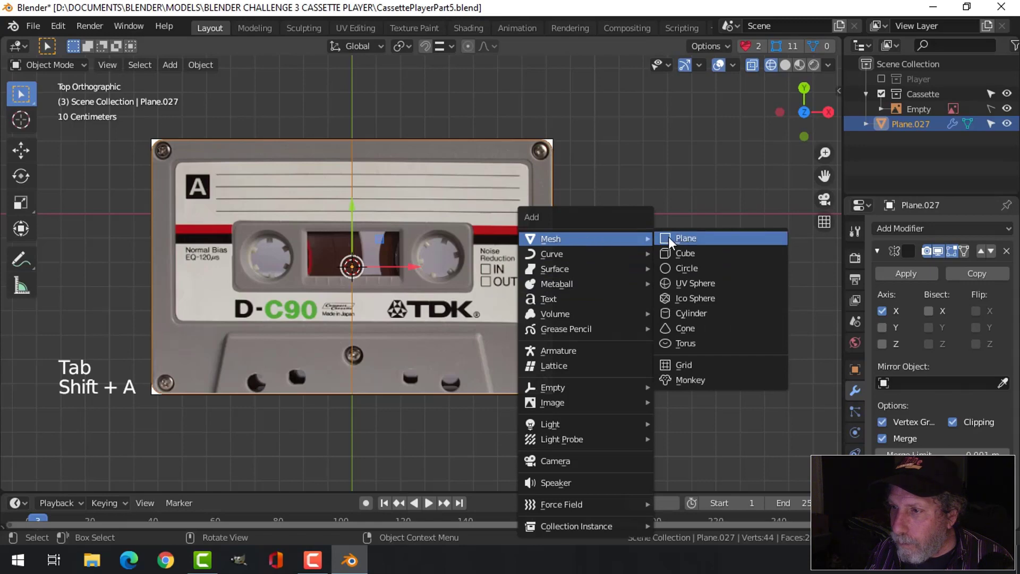
pyautogui.click(686, 310)
pyautogui.press('Tab')
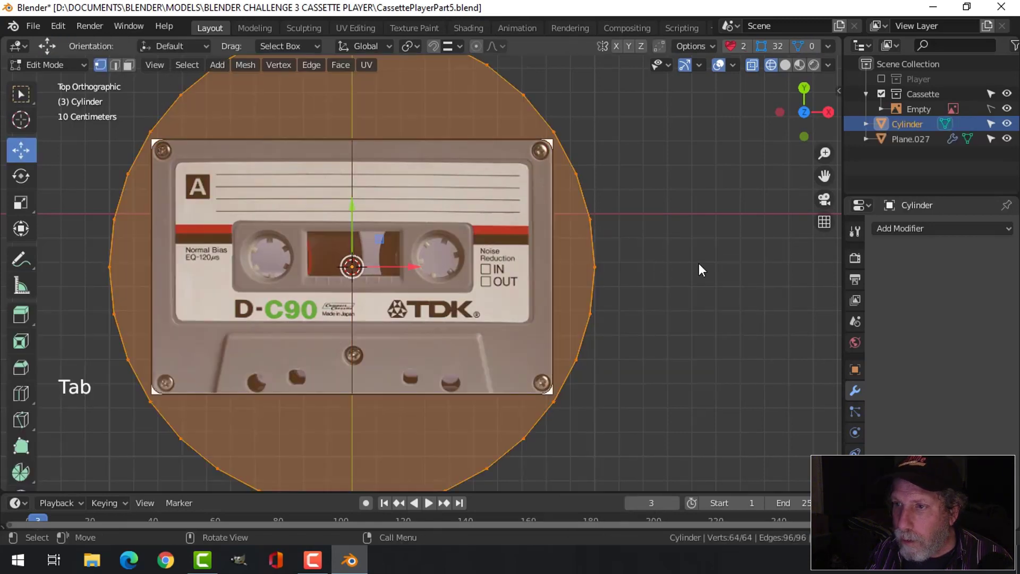
pyautogui.press('s')
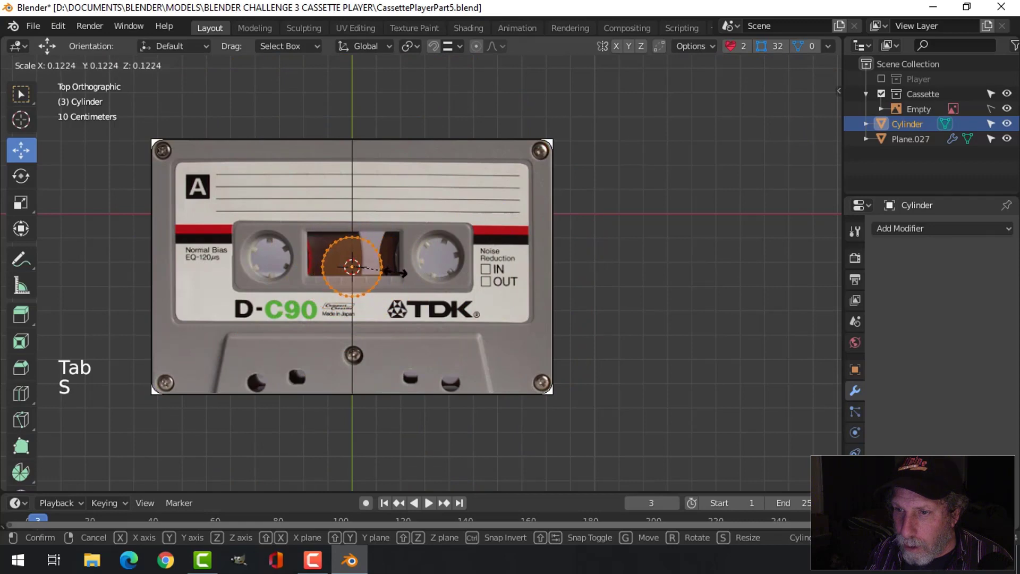
pyautogui.click(366, 282)
# Move the cylinder mesh onto the cassette's upper-right screw in the reference image and scale it uniformly by about 0.69
pyautogui.press('g')
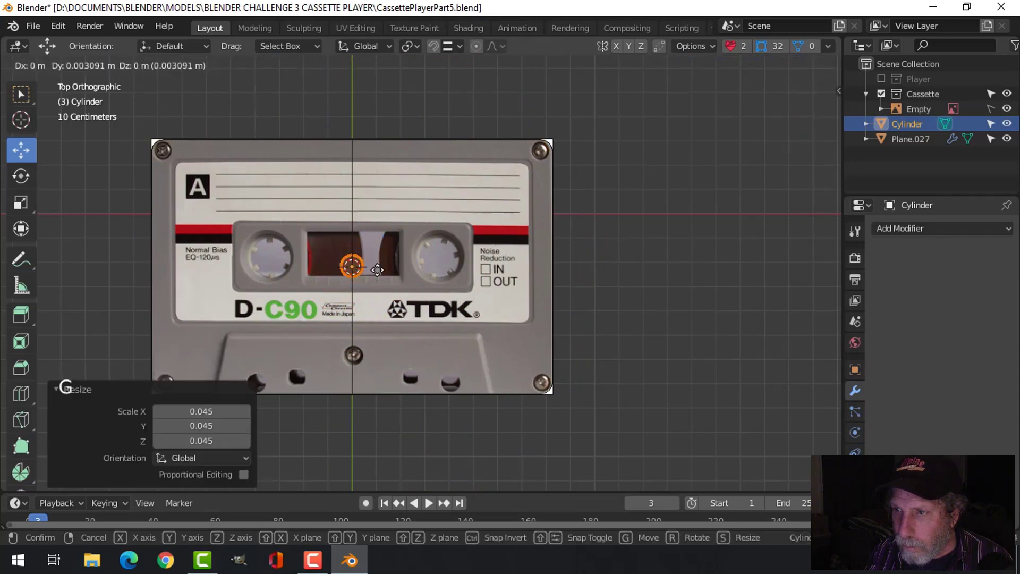
pyautogui.click(547, 168)
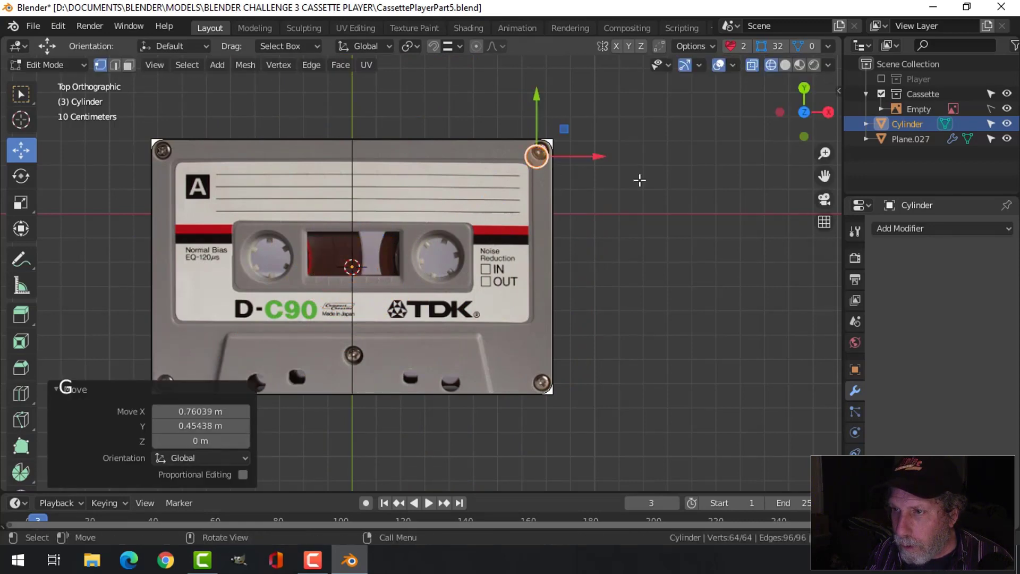
pyautogui.scroll(3, 640, 177)
pyautogui.keyDown('shift'); pyautogui.moveTo(640, 177); pyautogui.dragTo(619, 249, button='middle'); pyautogui.keyUp('shift')
pyautogui.press('s')
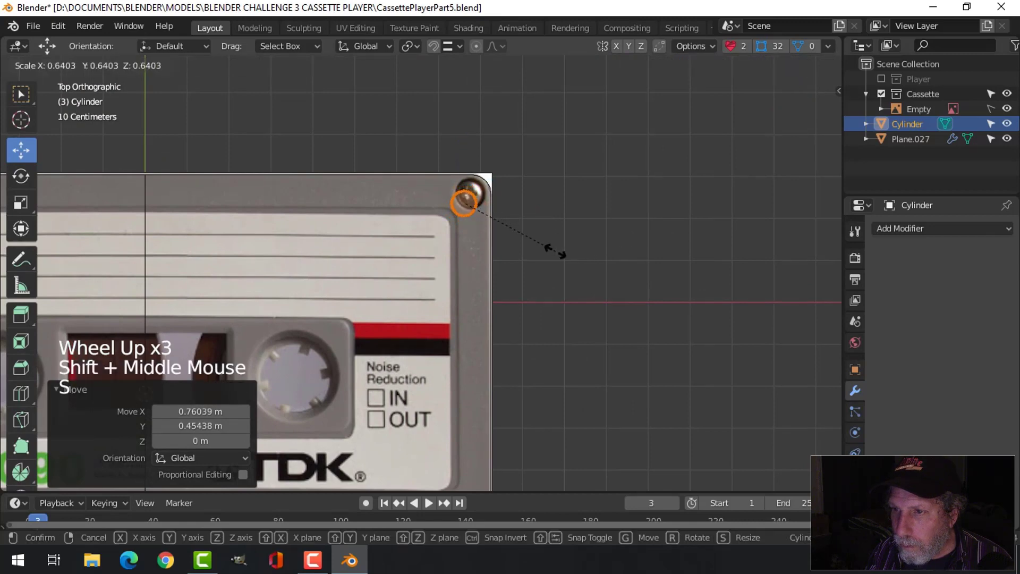
pyautogui.click(562, 250)
pyautogui.press('g')
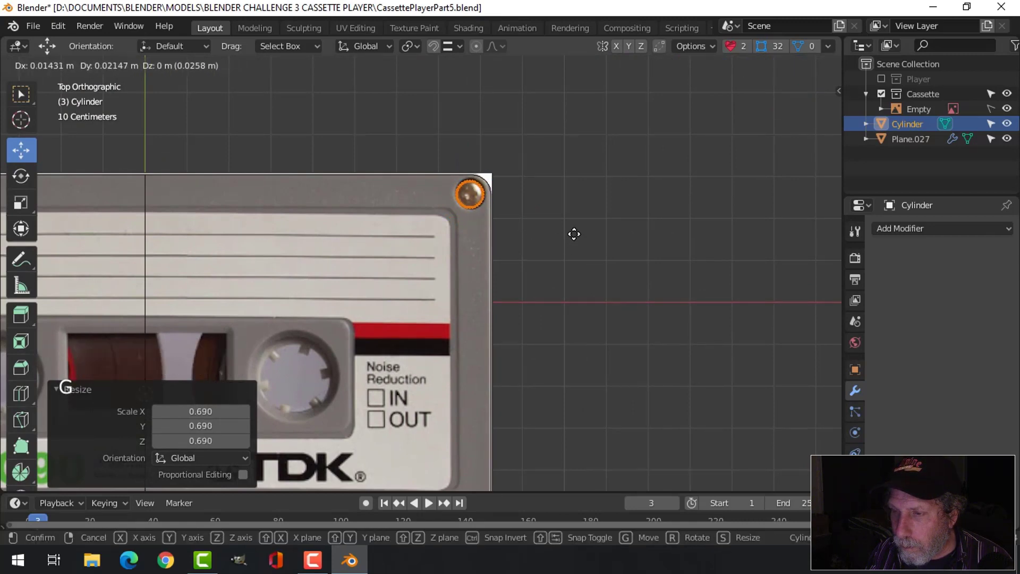
pyautogui.click(574, 233)
# Fine-tune the cylinder to the upper-right screw's outline by scaling it about 1.067, nudging it, and scaling it about 1.064
pyautogui.scroll(4, 587, 228)
pyautogui.keyDown('shift'); pyautogui.moveTo(588, 228); pyautogui.dragTo(528, 355, button='middle'); pyautogui.keyUp('shift')
pyautogui.scroll(3, 531, 340)
pyautogui.press('s')
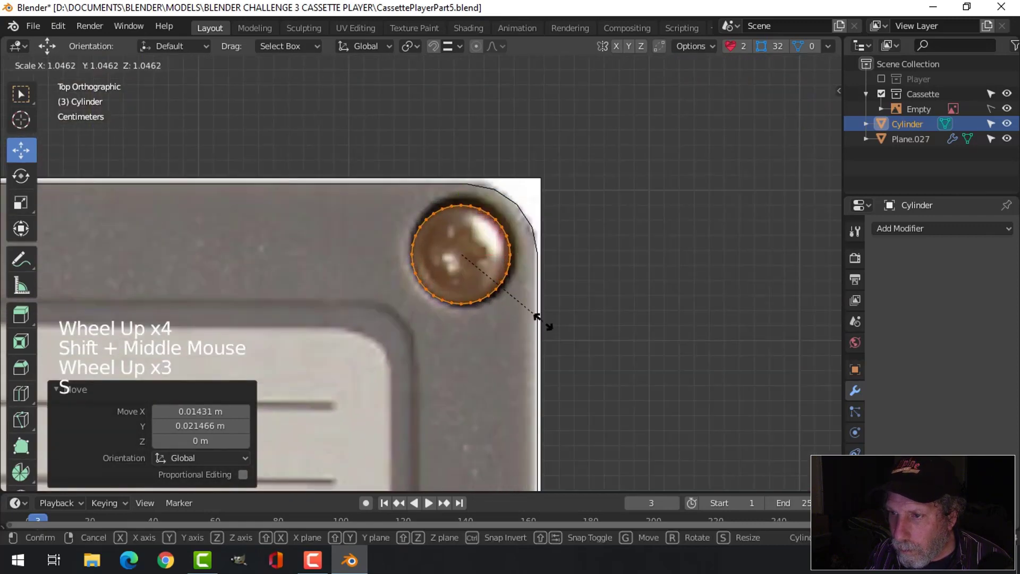
pyautogui.click(551, 322)
pyautogui.press('g')
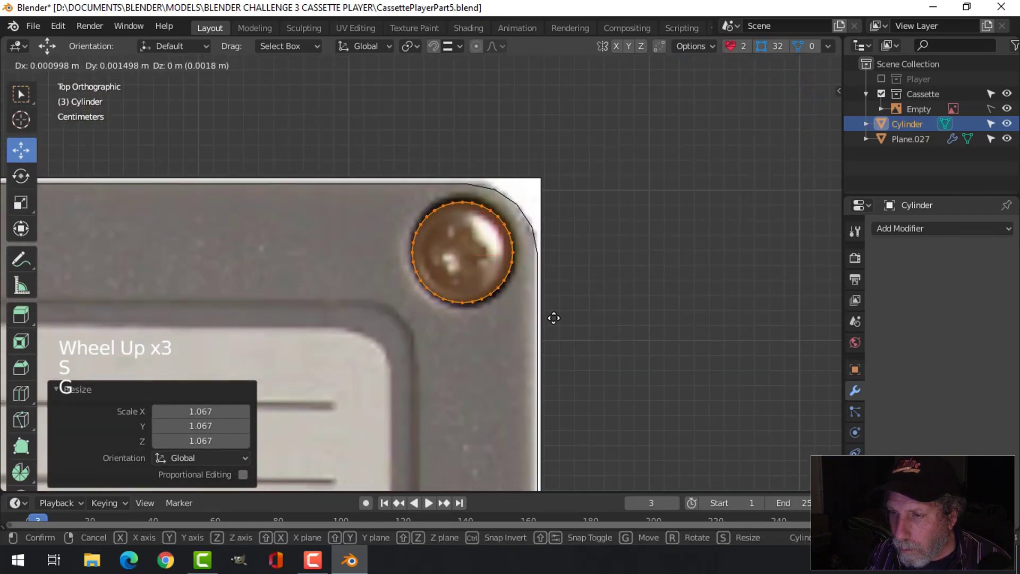
pyautogui.click(554, 317)
pyautogui.press('s')
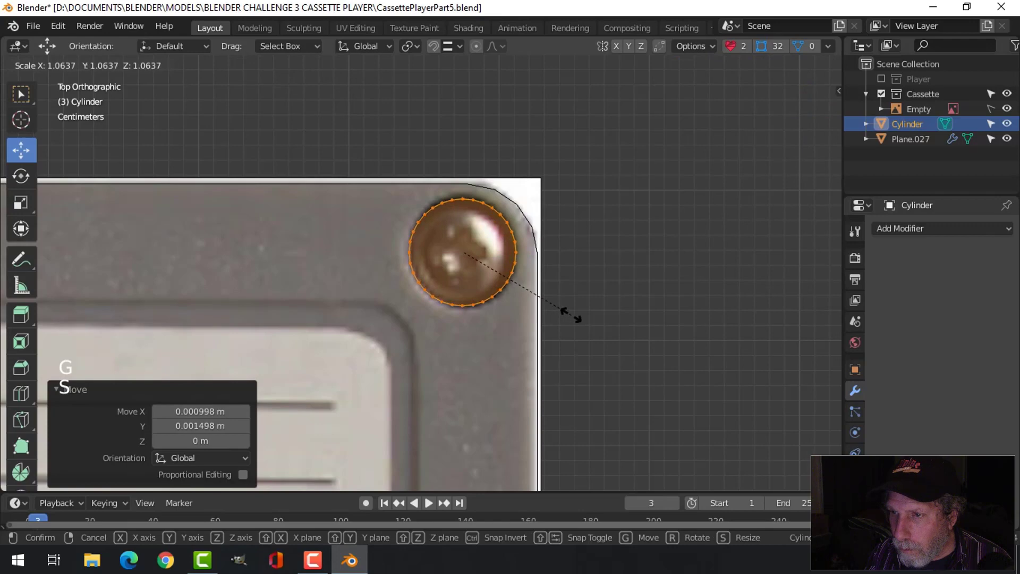
pyautogui.click(571, 315)
# Stretch the cylinder along Z by about 3.74 and raise it about 0.008 m so it passes through the cassette body
pyautogui.scroll(-2, 591, 329)
pyautogui.scroll(-1, 591, 329)
pyautogui.moveTo(591, 329); pyautogui.dragTo(489, 223, button='middle')
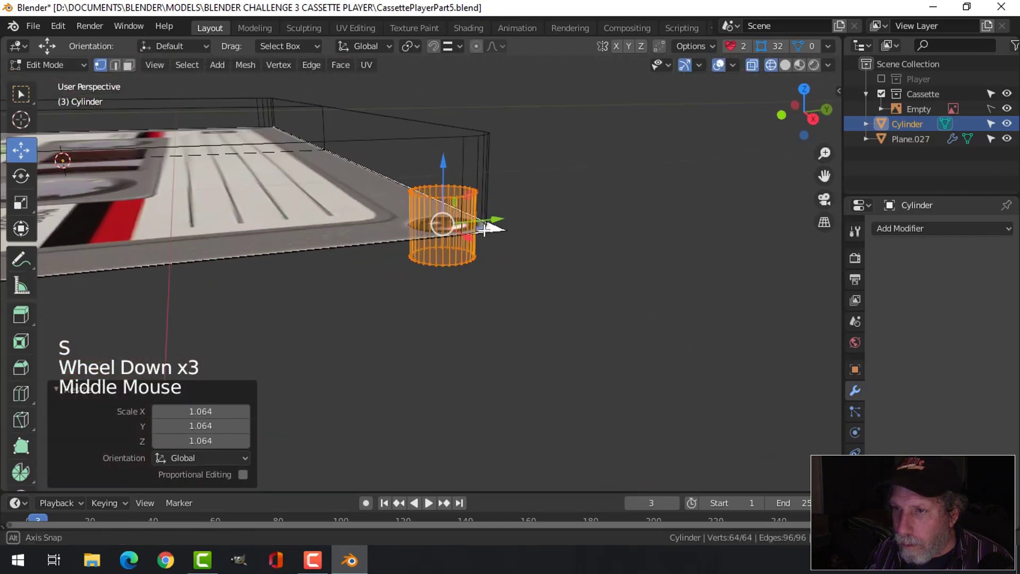
pyautogui.press('s')
pyautogui.press('z')
pyautogui.click(585, 385)
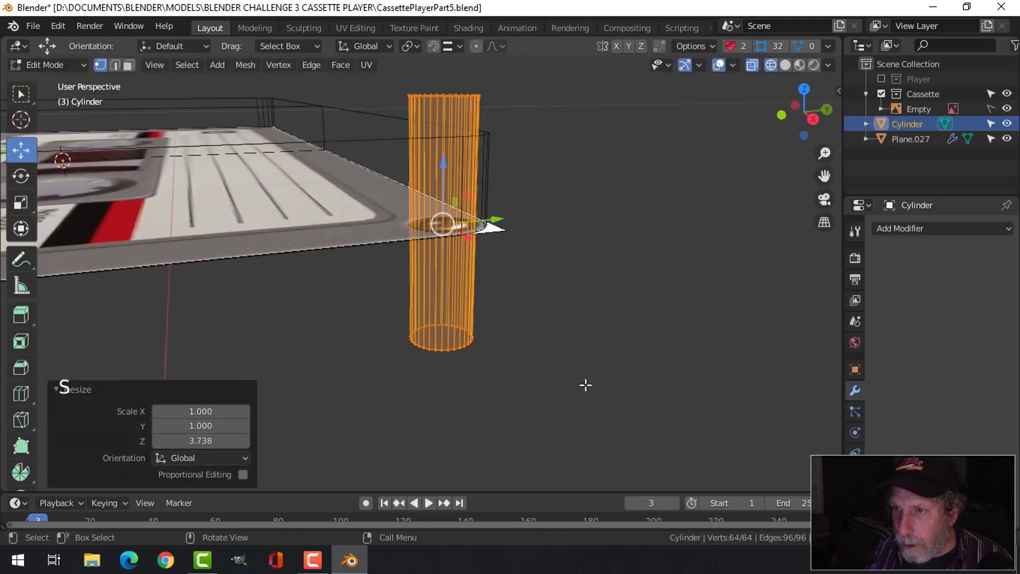
pyautogui.moveTo(441, 172); pyautogui.dragTo(442, 163)
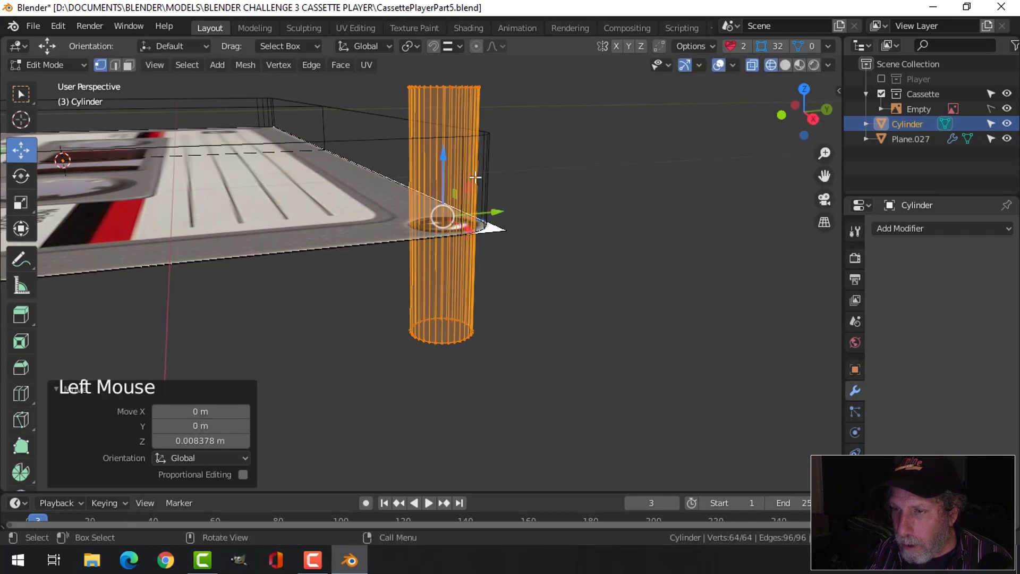
# Duplicate the cylinder mesh and move the copy about 0.957 m along negative Y to the lower-right screw
pyautogui.press('KP_7')
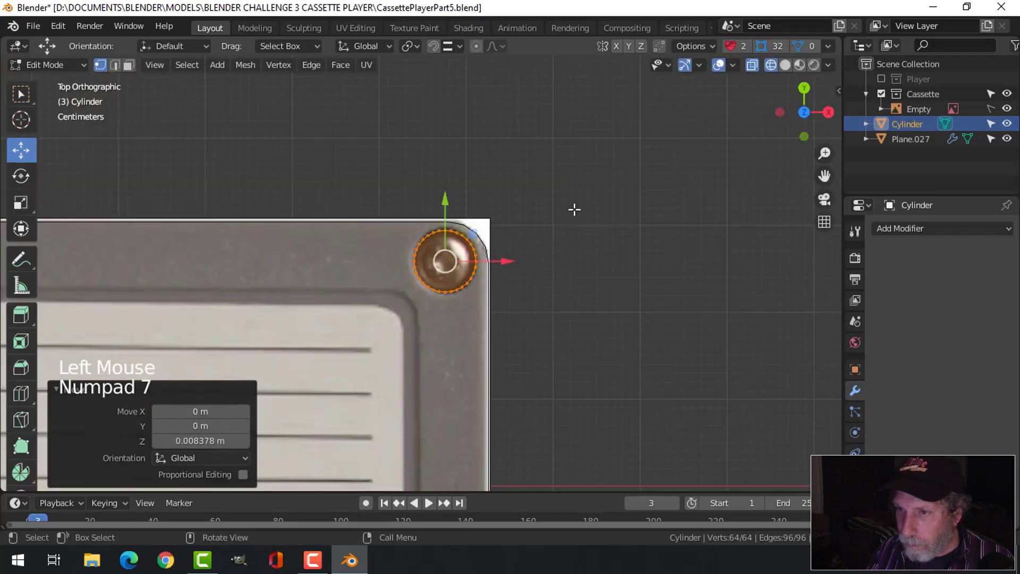
pyautogui.scroll(-9, 574, 210)
pyautogui.keyDown('shift'); pyautogui.moveTo(563, 289); pyautogui.dragTo(562, 161, button='middle'); pyautogui.keyUp('shift')
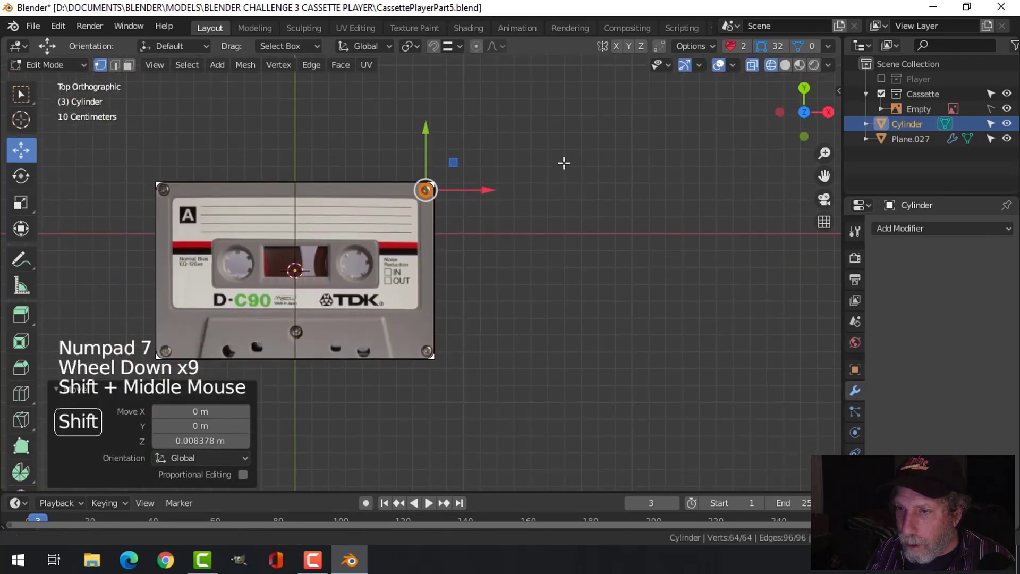
pyautogui.scroll(1, 558, 221)
pyautogui.hotkey('shift', 'd')
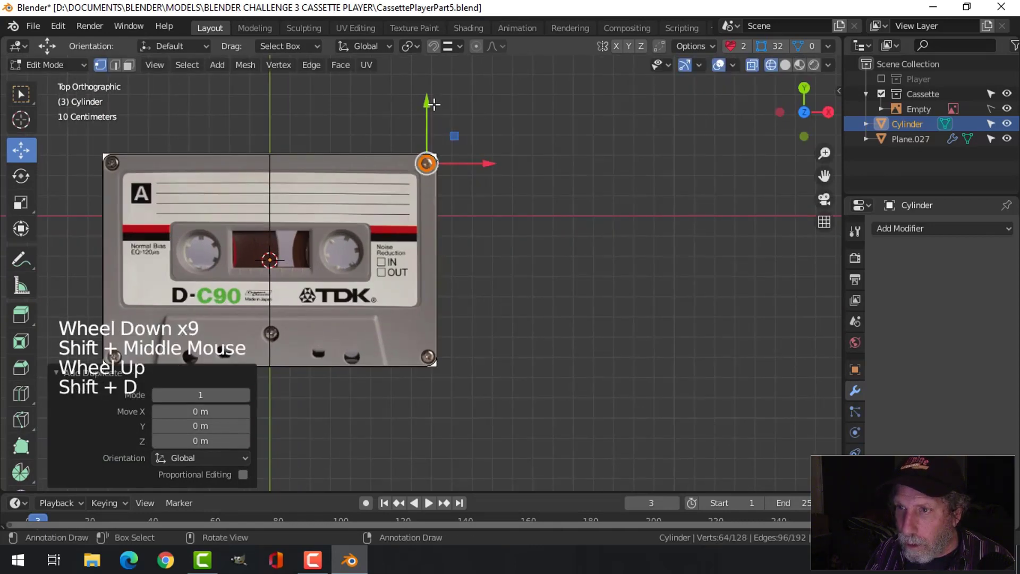
pyautogui.moveTo(435, 104); pyautogui.dragTo(424, 301)
# Nudge the duplicated cylinder about 0.005 m along positive Y to line it up with the lower-right screw
pyautogui.scroll(4, 503, 330)
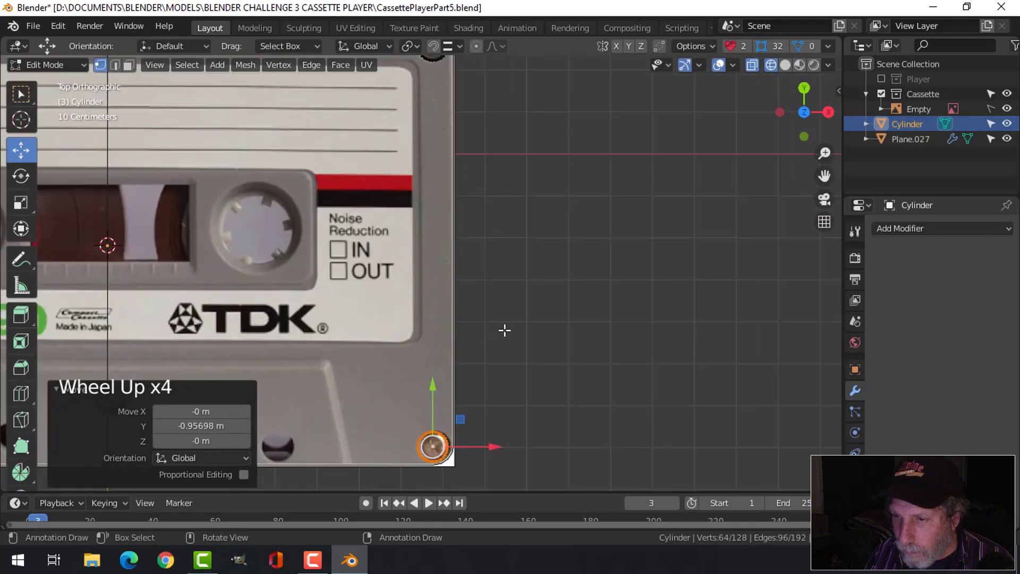
pyautogui.keyDown('shift'); pyautogui.moveTo(503, 330); pyautogui.dragTo(485, 214, button='middle'); pyautogui.keyUp('shift')
pyautogui.scroll(4, 489, 231)
pyautogui.scroll(2, 490, 232)
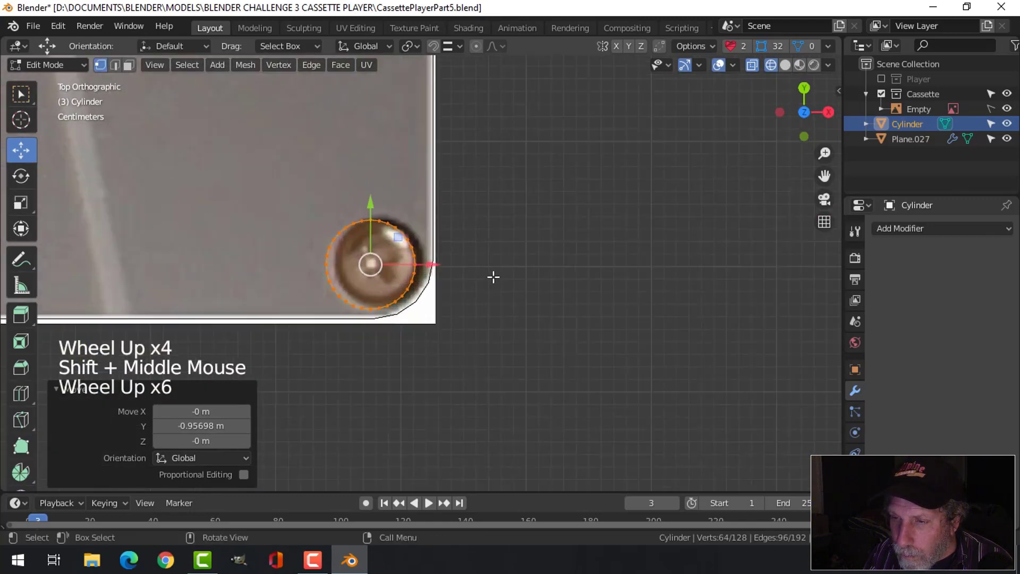
pyautogui.scroll(2, 493, 277)
pyautogui.moveTo(347, 203); pyautogui.dragTo(352, 191)
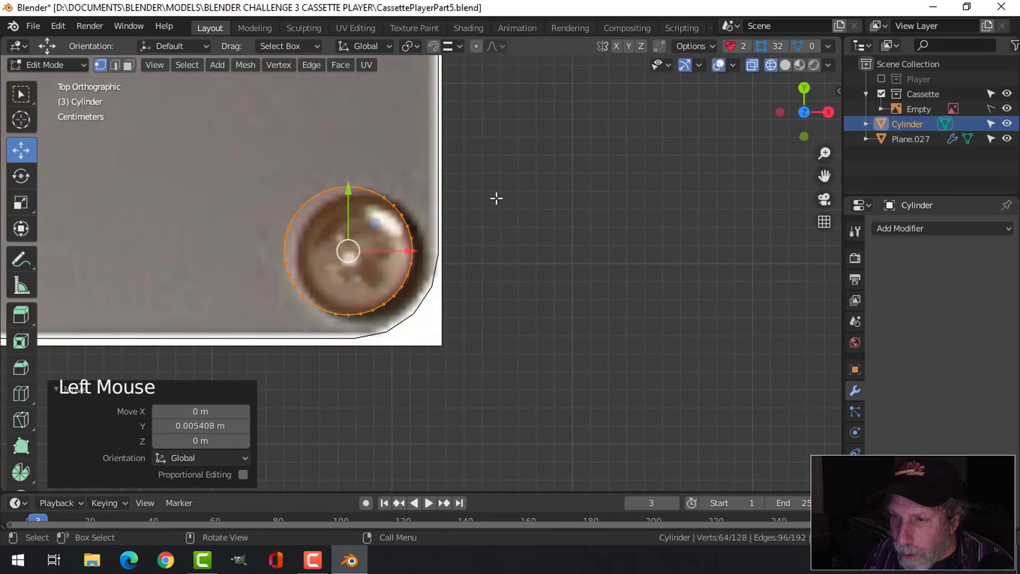
# Return to Object Mode and display the cassette body and cylinders in solid shading from a perspective view
pyautogui.scroll(-4, 521, 157)
pyautogui.keyDown('shift'); pyautogui.moveTo(521, 157); pyautogui.dragTo(517, 271, button='middle'); pyautogui.keyUp('shift')
pyautogui.scroll(-4, 497, 147)
pyautogui.moveTo(496, 148)
pyautogui.keyDown('shift'); pyautogui.mouseDown(button='middle')
pyautogui.moveTo(485, 326)
pyautogui.moveTo(458, 234)
pyautogui.moveTo(480, 271)
pyautogui.moveTo(411, 161)
pyautogui.moveTo(396, 177)
pyautogui.moveTo(422, 180)
pyautogui.mouseUp(button='middle'); pyautogui.keyUp('shift')
pyautogui.scroll(-4, 469, 334)
pyautogui.scroll(1, 454, 228)
pyautogui.scroll(1, 481, 270)
pyautogui.press('Tab')
pyautogui.scroll(-1, 503, 267)
pyautogui.press('z')
pyautogui.click(563, 181)
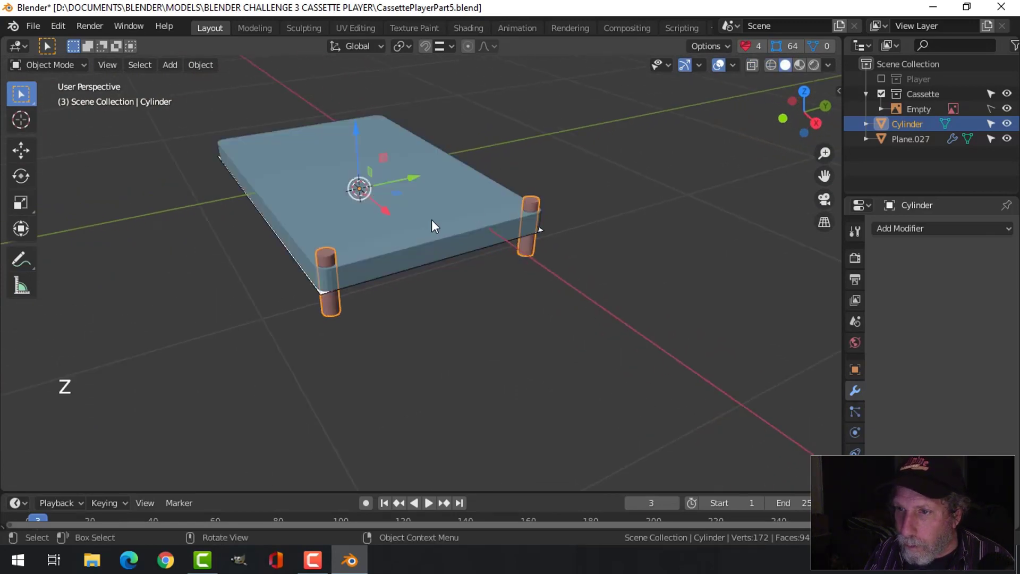
pyautogui.moveTo(431, 219)
pyautogui.mouseDown(button='middle')
pyautogui.moveTo(522, 221)
pyautogui.moveTo(495, 234)
pyautogui.moveTo(490, 252)
pyautogui.moveTo(503, 285)
pyautogui.moveTo(501, 245)
pyautogui.moveTo(481, 217)
pyautogui.moveTo(476, 232)
pyautogui.moveTo(454, 214)
pyautogui.moveTo(449, 229)
pyautogui.moveTo(422, 202)
pyautogui.mouseUp(button='middle')
pyautogui.scroll(2, 503, 285)
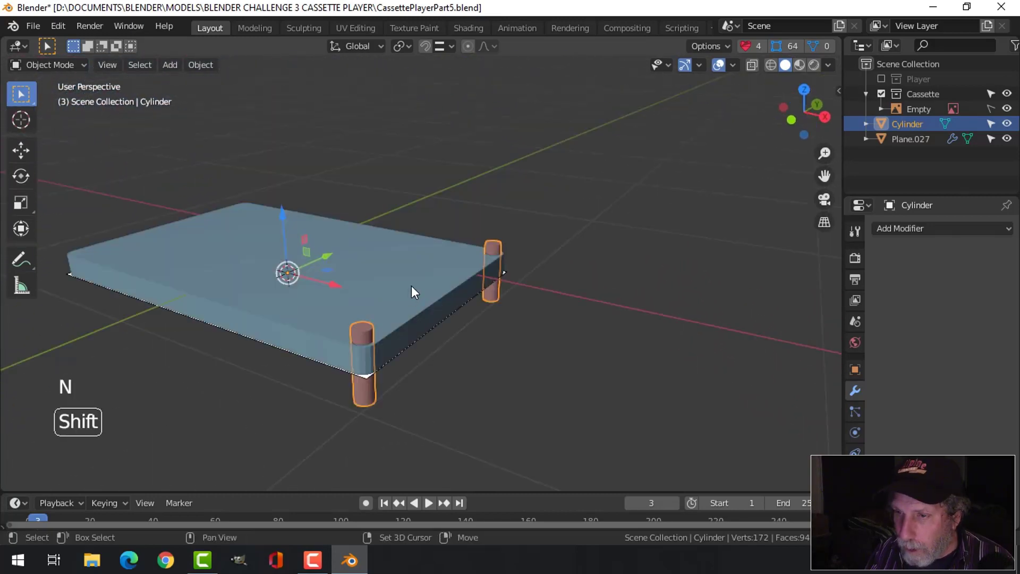
# Cut the two cylinders out of the cassette body with Bool Tool's Brush Boolean Difference, keeping the body as the active object
pyautogui.keyDown('shift'); pyautogui.click(411, 286); pyautogui.keyUp('shift')
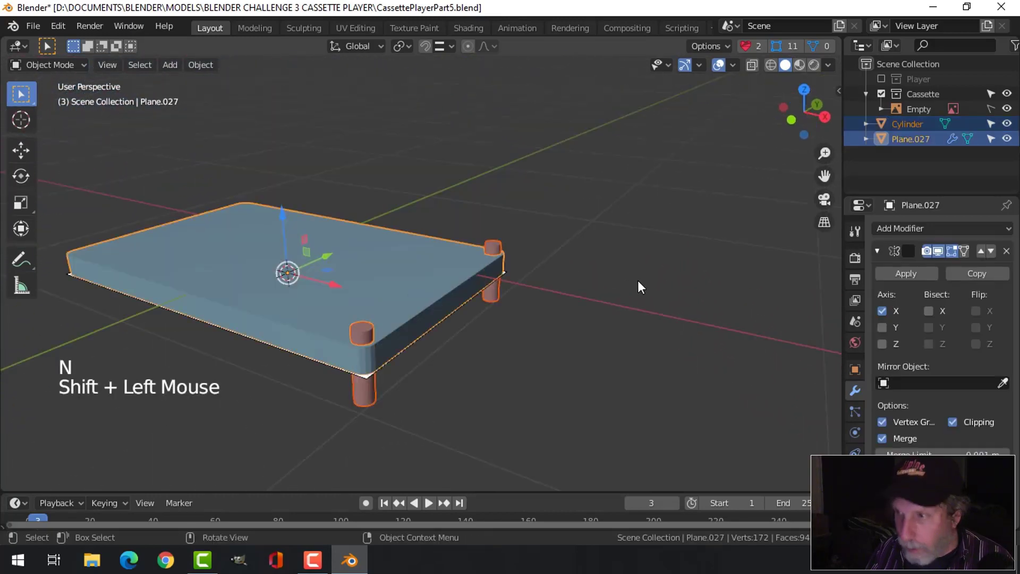
pyautogui.press('n')
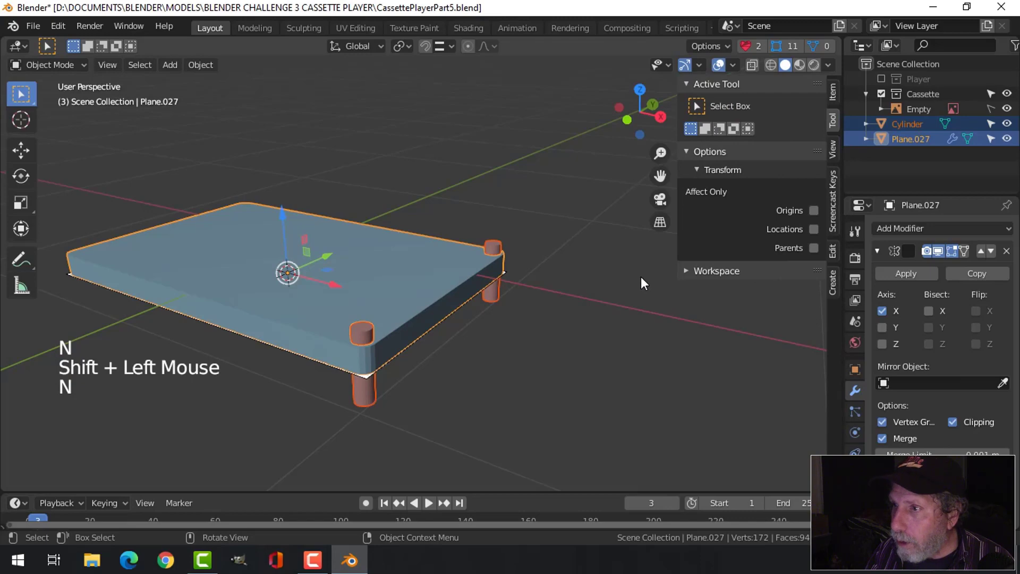
pyautogui.click(832, 118)
pyautogui.click(830, 246)
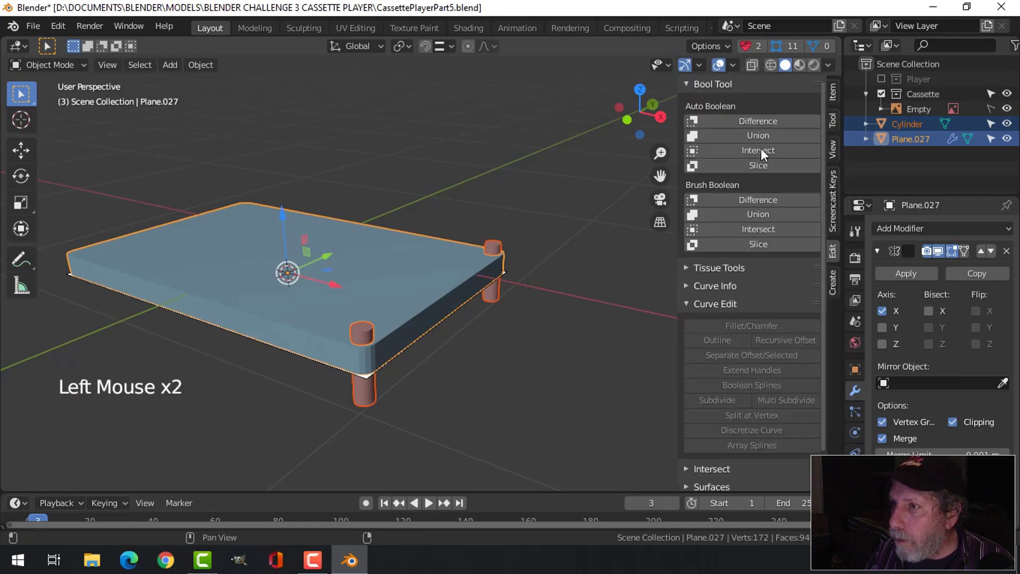
pyautogui.click(739, 199)
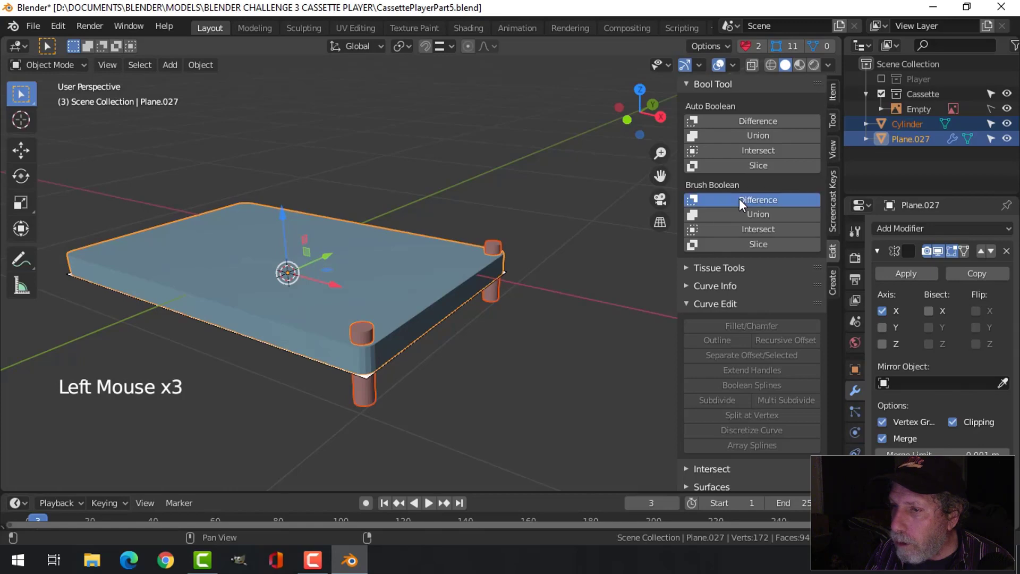
# Collapse the body's Mirror modifier and apply the Boolean Difference modifier below it
pyautogui.moveTo(492, 315)
pyautogui.mouseDown(button='middle')
pyautogui.moveTo(479, 336)
pyautogui.moveTo(534, 320)
pyautogui.moveTo(539, 333)
pyautogui.moveTo(564, 293)
pyautogui.moveTo(522, 353)
pyautogui.moveTo(563, 340)
pyautogui.moveTo(559, 387)
pyautogui.moveTo(499, 303)
pyautogui.moveTo(506, 270)
pyautogui.moveTo(496, 391)
pyautogui.moveTo(499, 379)
pyautogui.moveTo(506, 410)
pyautogui.moveTo(537, 316)
pyautogui.mouseUp(button='middle')
pyautogui.scroll(-2, 532, 331)
pyautogui.scroll(1, 522, 354)
pyautogui.scroll(2, 553, 384)
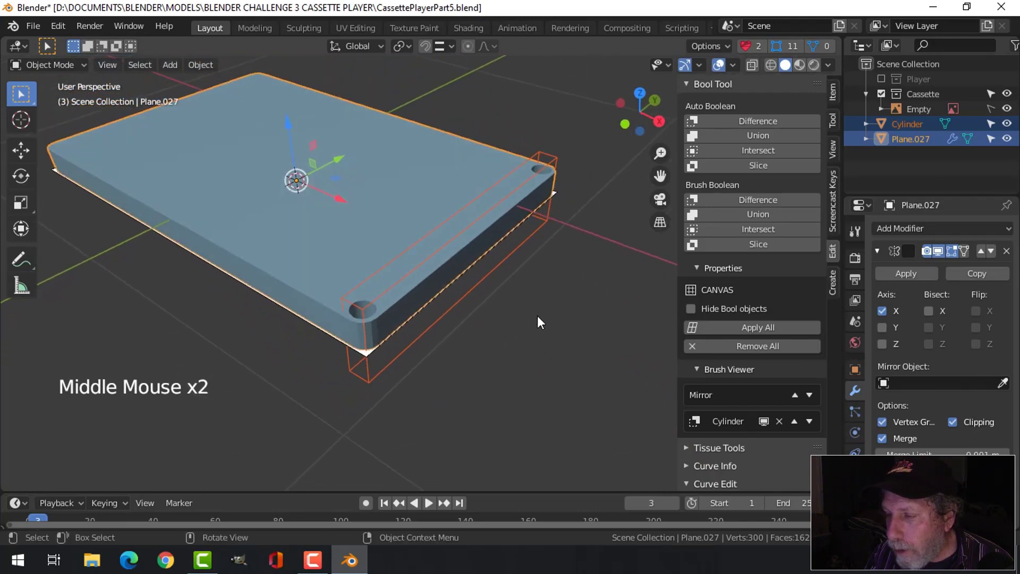
pyautogui.moveTo(547, 355); pyautogui.dragTo(548, 336, button='middle')
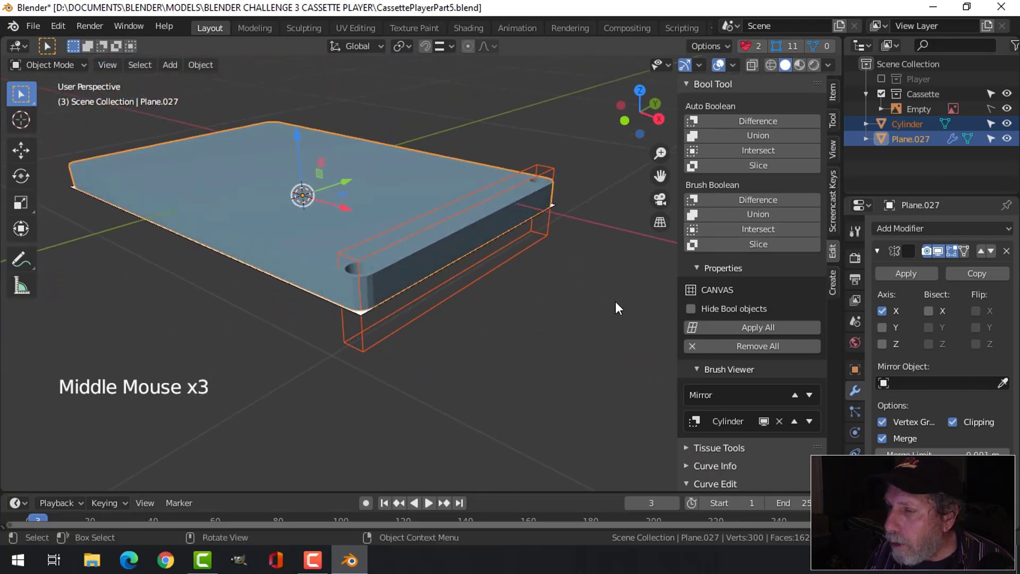
pyautogui.click(879, 249)
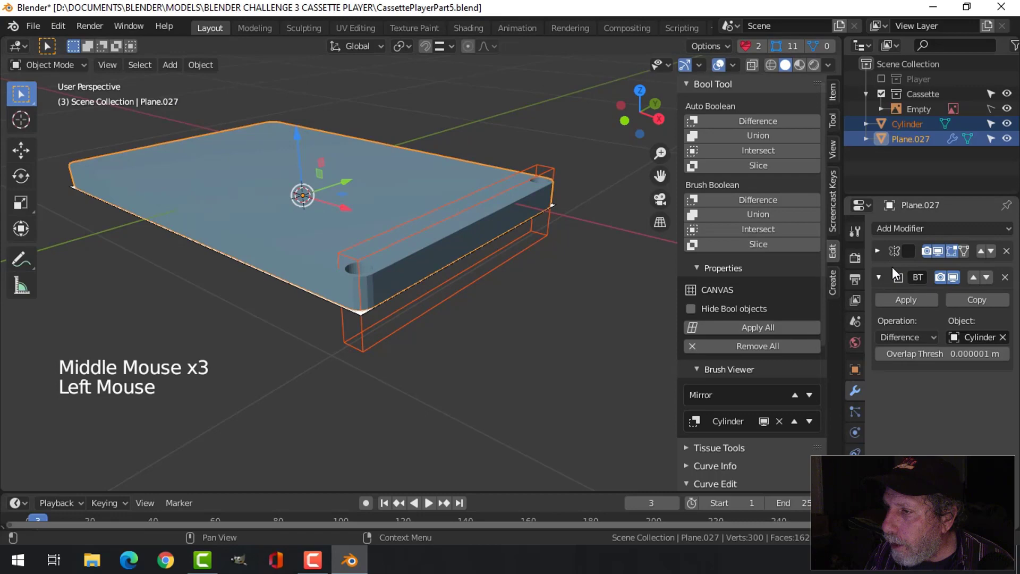
pyautogui.click(891, 300)
pyautogui.moveTo(485, 305); pyautogui.dragTo(477, 330, button='middle')
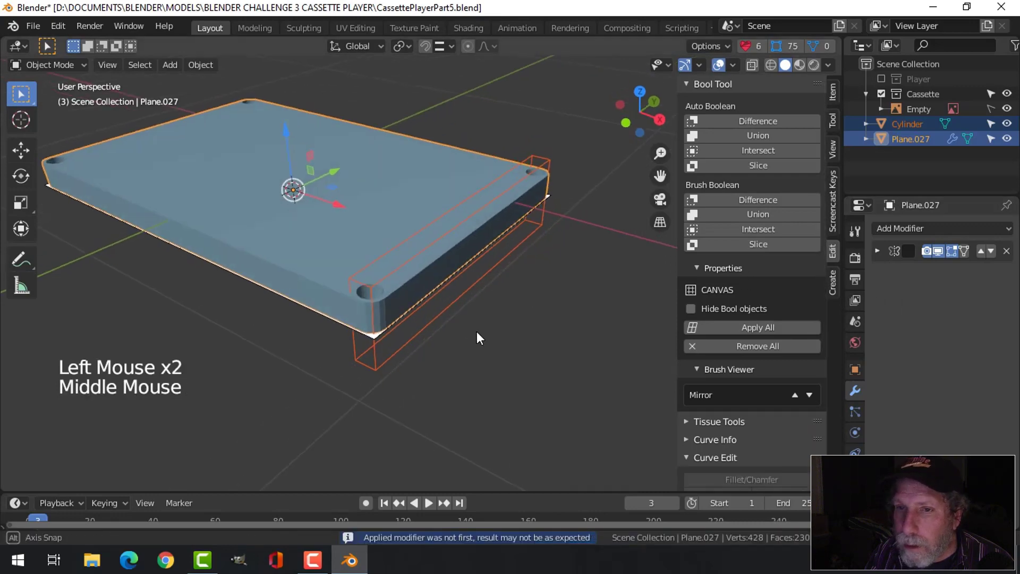
# Rename the cylinder cutter object to HoleCut and hide it in the viewport
pyautogui.scroll(-3, 368, 330)
pyautogui.keyDown('shift'); pyautogui.moveTo(368, 330); pyautogui.dragTo(548, 270, button='middle'); pyautogui.keyUp('shift')
pyautogui.press('n')
pyautogui.click(553, 249)
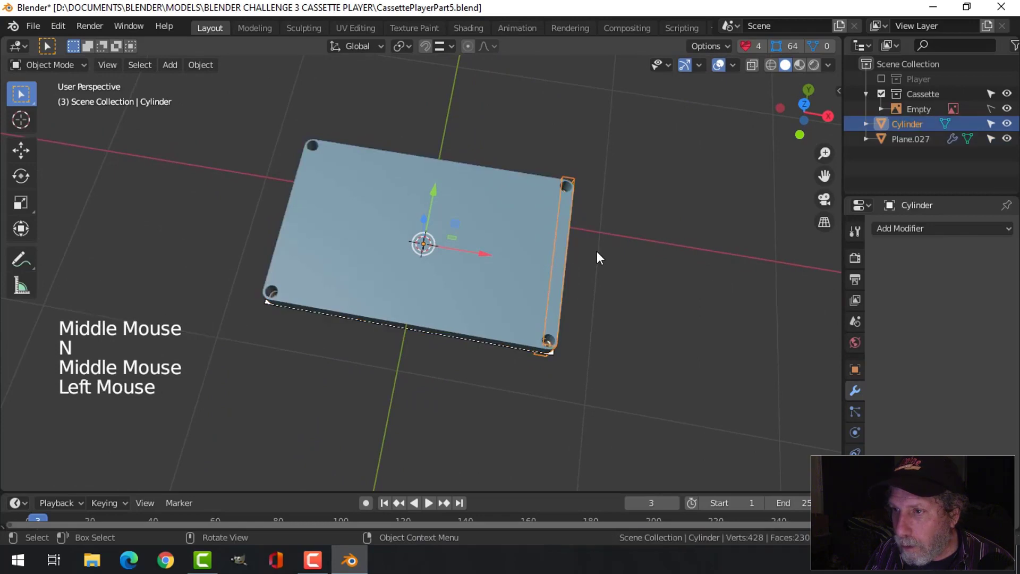
pyautogui.doubleClick(921, 124)
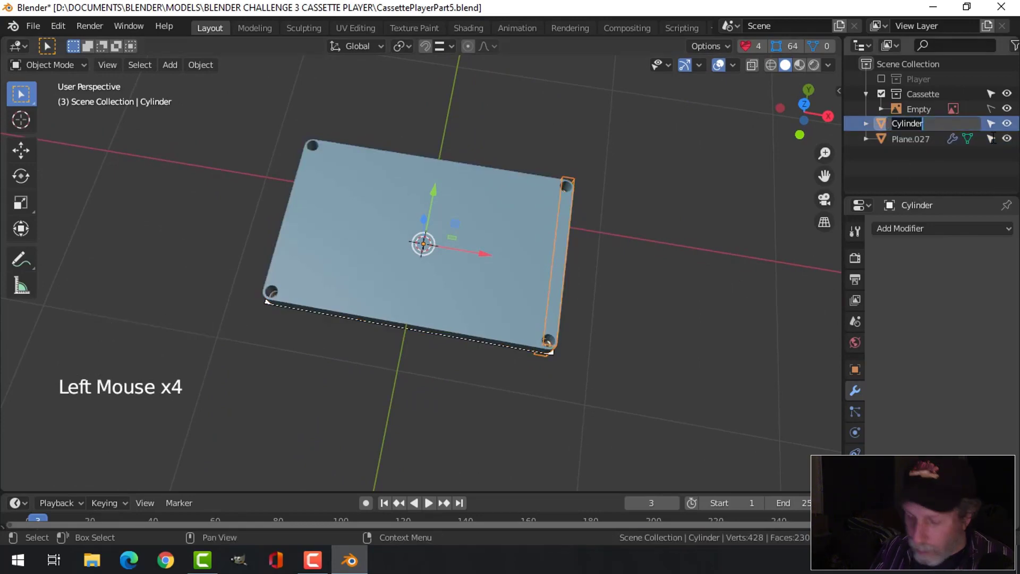
pyautogui.write('HoleCut')
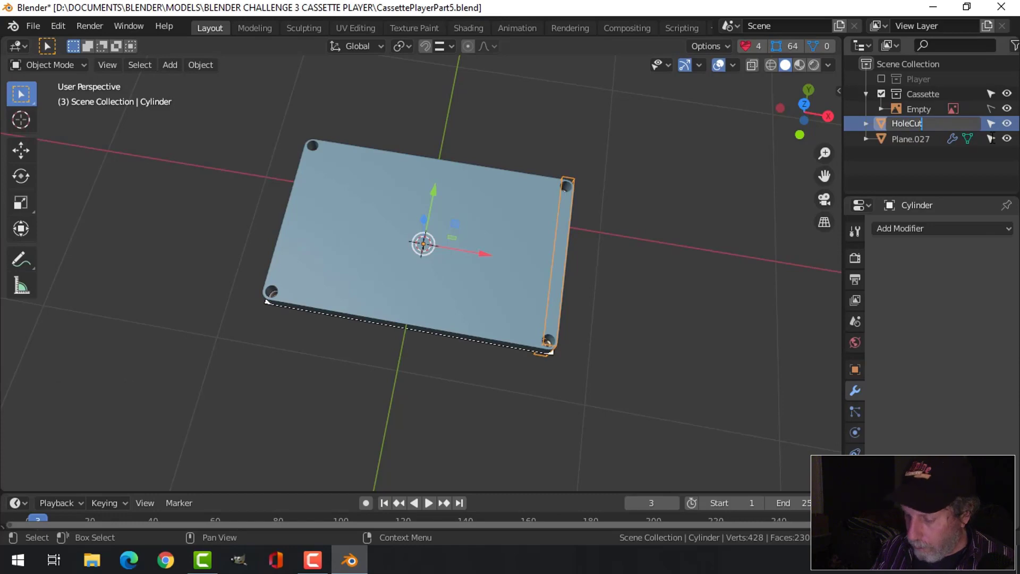
pyautogui.press('Return')
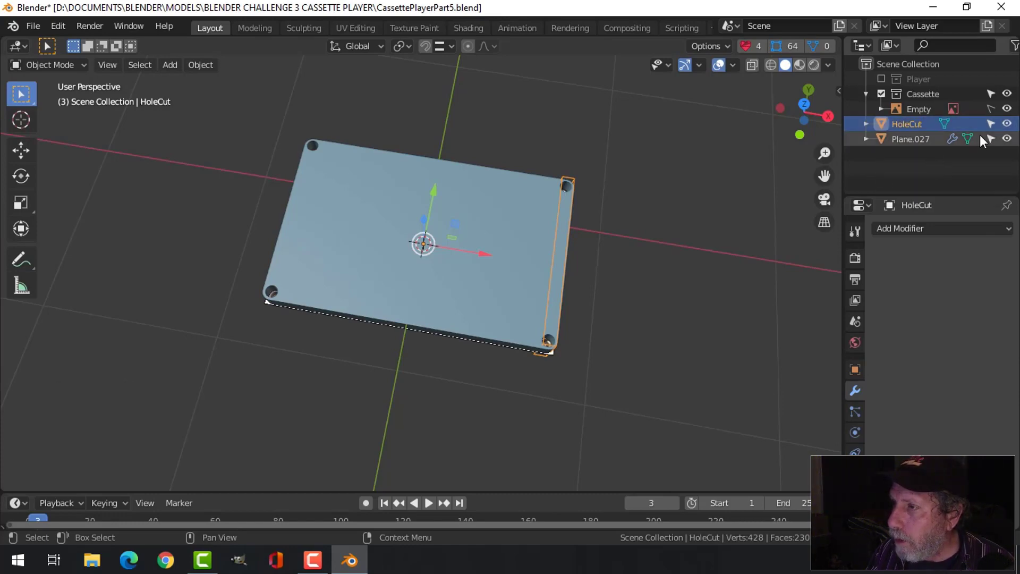
pyautogui.click(1007, 123)
pyautogui.scroll(2, 667, 231)
pyautogui.moveTo(671, 239); pyautogui.dragTo(700, 261, button='middle')
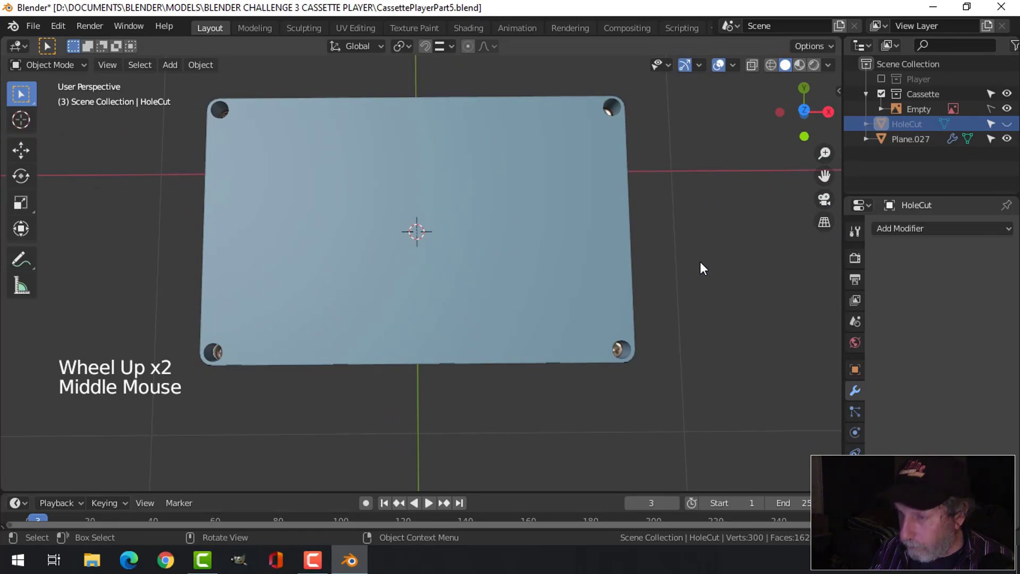
# Examine the cassette body's mesh near the screw holes from the top view, set edge selection, and return to Object Mode
pyautogui.press('KP_7')
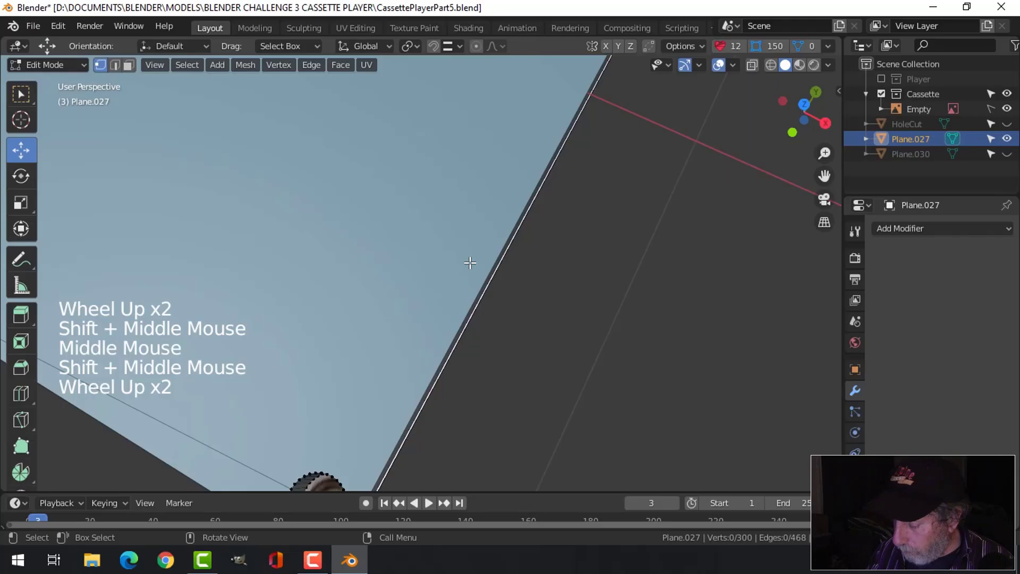
pyautogui.press('KP_7')
pyautogui.scroll(-4, 489, 238)
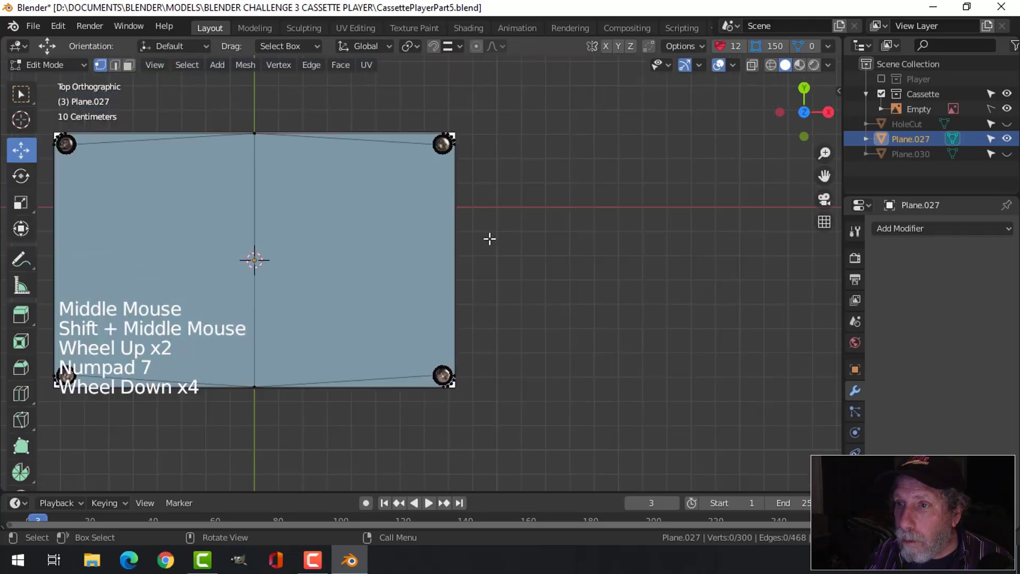
pyautogui.keyDown('shift'); pyautogui.moveTo(489, 239); pyautogui.dragTo(530, 248, button='middle'); pyautogui.keyUp('shift')
pyautogui.scroll(3, 538, 195)
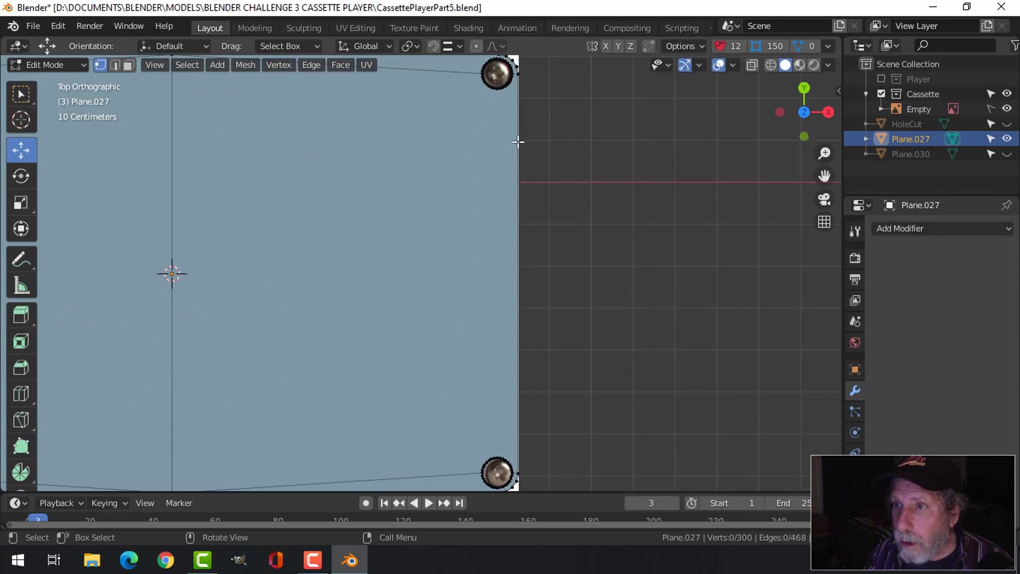
pyautogui.press('2')
pyautogui.press('Tab')
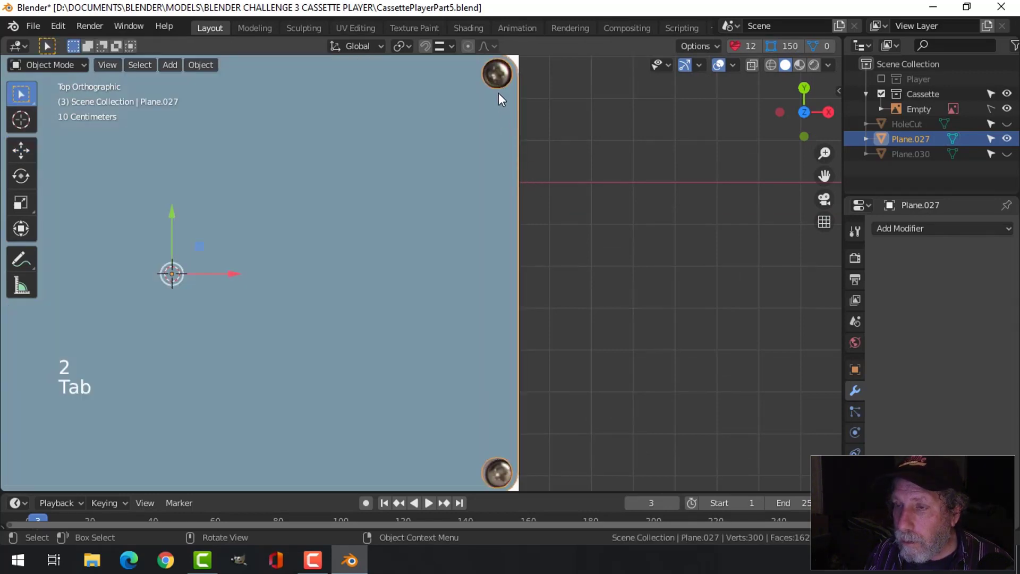
# Connect the facing vertices of the two right-hand screw holes with a straight edge across the cassette body's top face
pyautogui.press('Tab')
pyautogui.press('1')
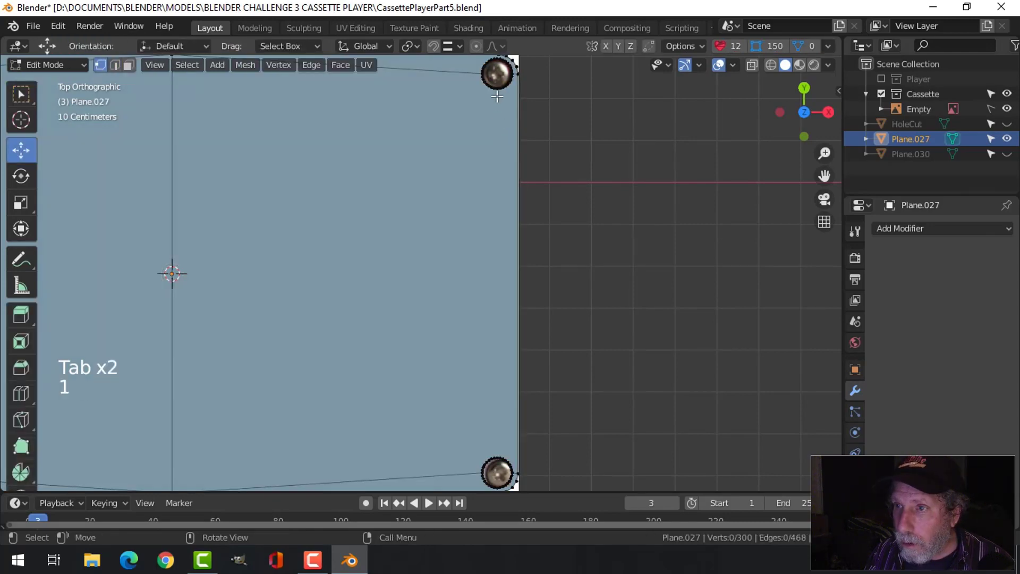
pyautogui.click(497, 89)
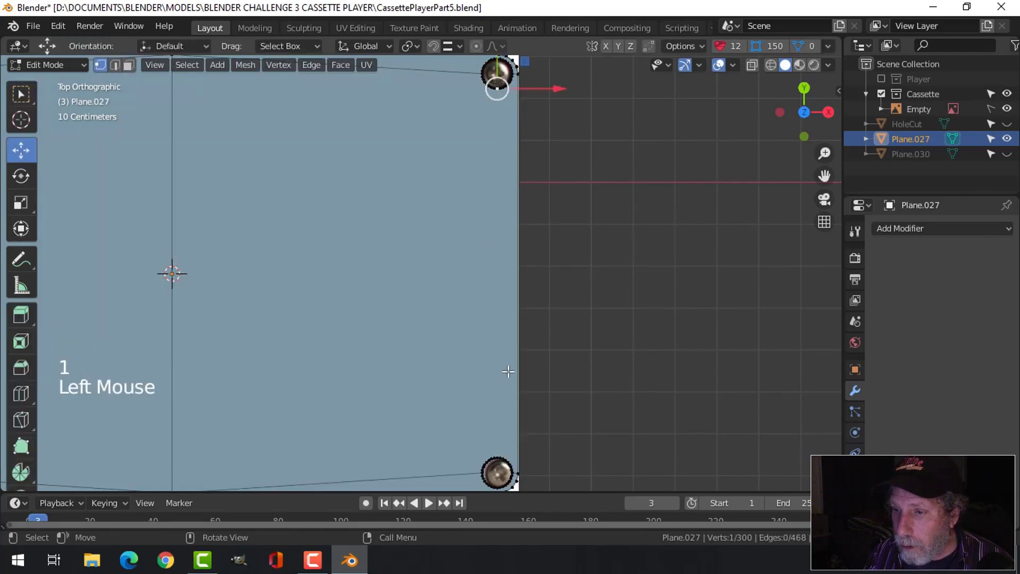
pyautogui.scroll(-1, 509, 371)
pyautogui.keyDown('shift'); pyautogui.moveTo(508, 372); pyautogui.dragTo(487, 347, button='middle'); pyautogui.keyUp('shift')
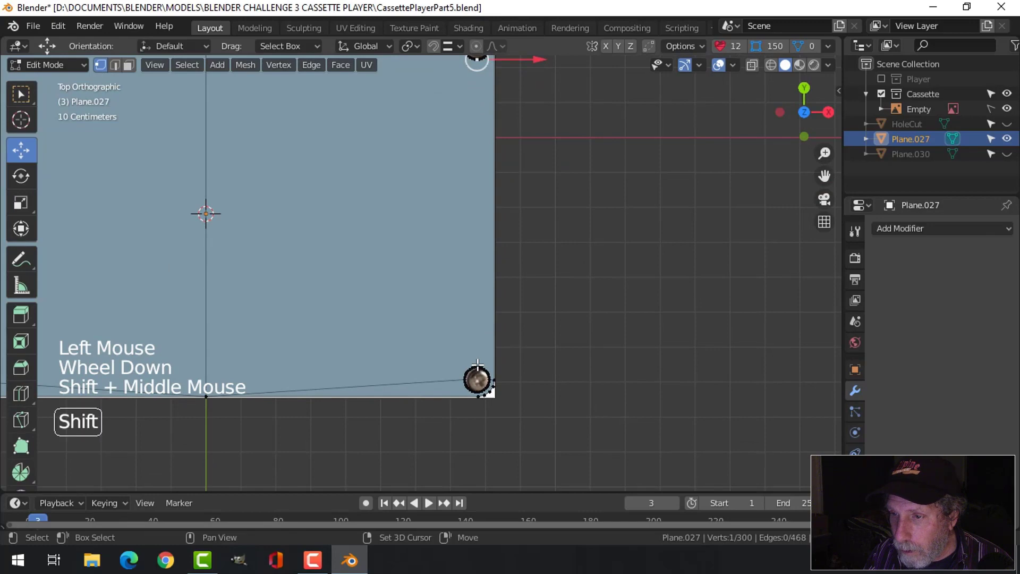
pyautogui.keyDown('shift'); pyautogui.click(481, 366); pyautogui.keyUp('shift')
pyautogui.press('j')
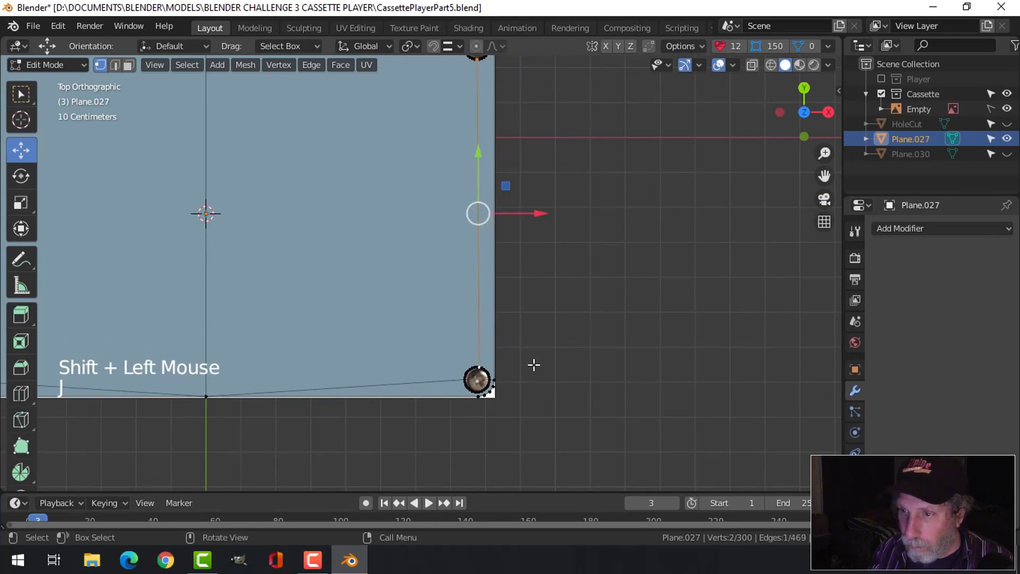
pyautogui.scroll(-2, 505, 342)
pyautogui.hotkey('alt', 'a')
# Connect the facing vertices of the two left-hand screw holes with an edge on the top face and clear the selection
pyautogui.keyDown('shift'); pyautogui.moveTo(497, 312); pyautogui.dragTo(653, 252, button='middle'); pyautogui.keyUp('shift')
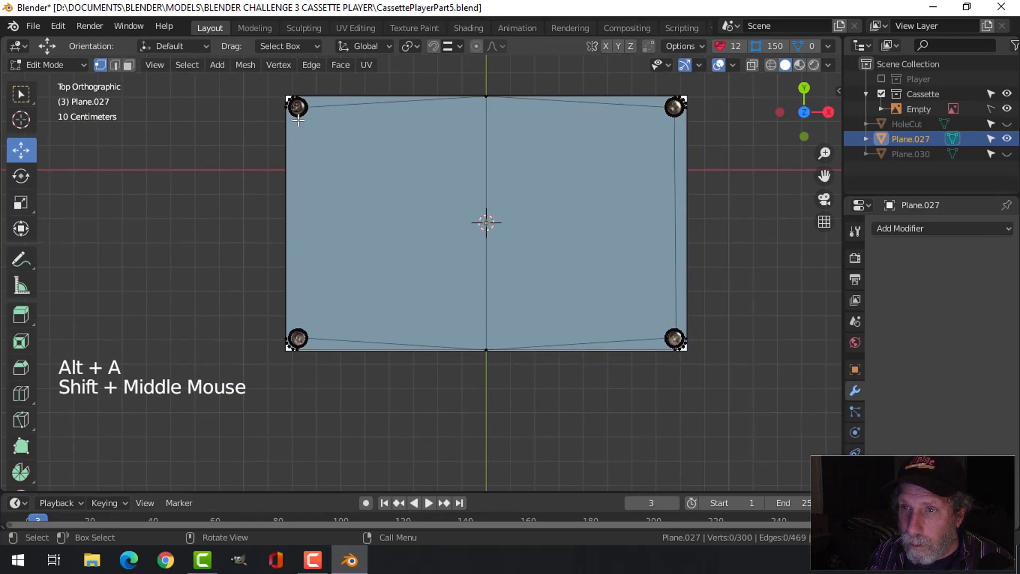
pyautogui.click(297, 116)
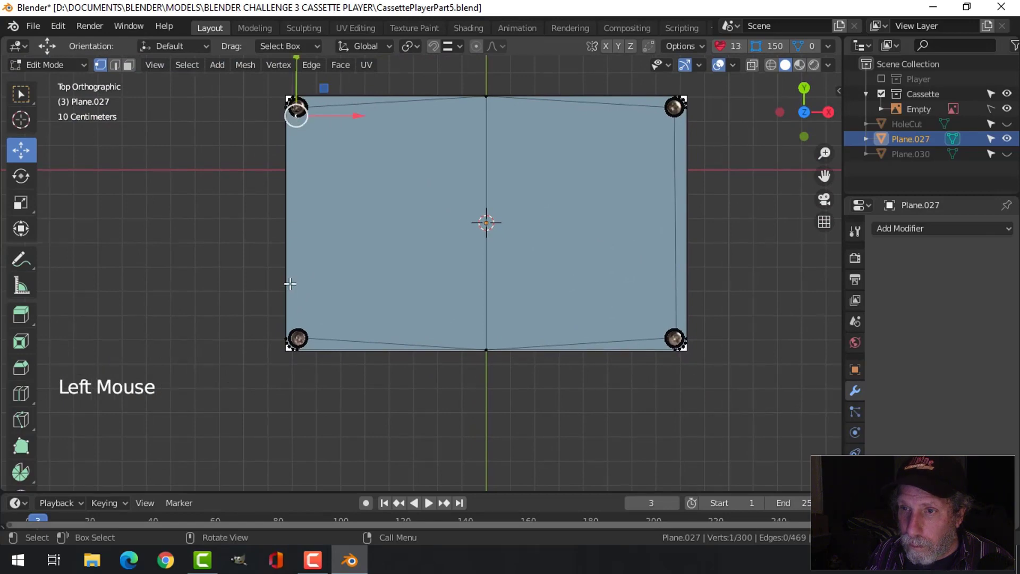
pyautogui.keyDown('shift'); pyautogui.click(298, 332); pyautogui.keyUp('shift')
pyautogui.press('j')
pyautogui.hotkey('alt', 'a')
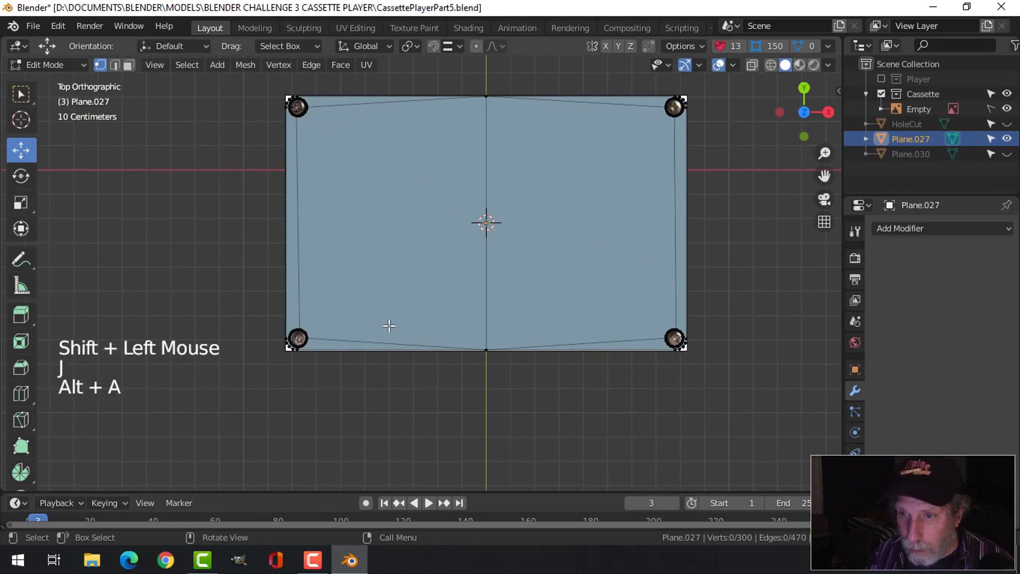
pyautogui.scroll(3, 388, 326)
pyautogui.scroll(-3, 432, 322)
pyautogui.keyDown('shift'); pyautogui.moveTo(432, 323); pyautogui.dragTo(483, 312, button='middle'); pyautogui.keyUp('shift')
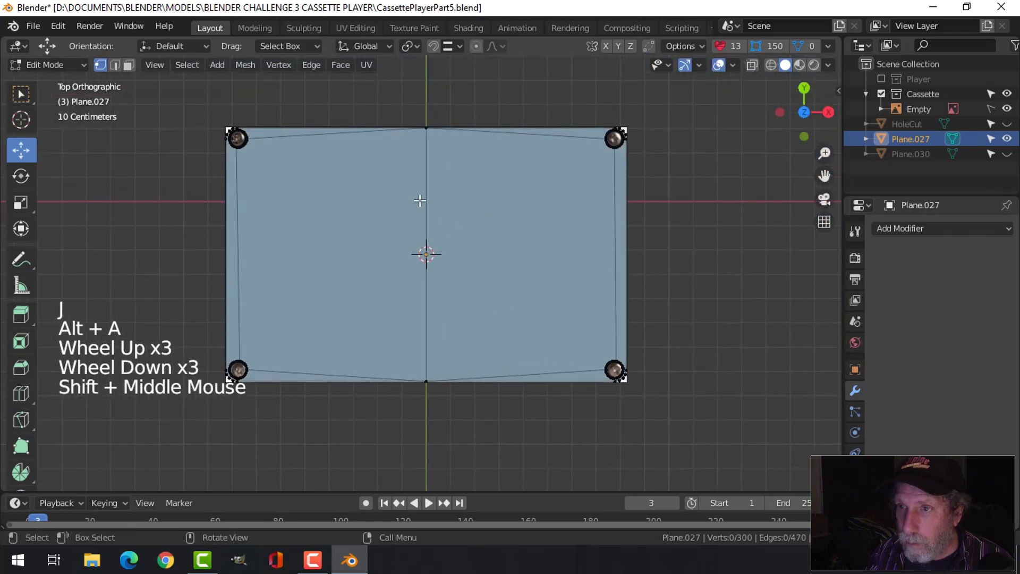
# Dissolve the four slanted edges that run from the screw holes to the centre line along the body's upper and lower sides
pyautogui.press('2')
pyautogui.click(362, 132)
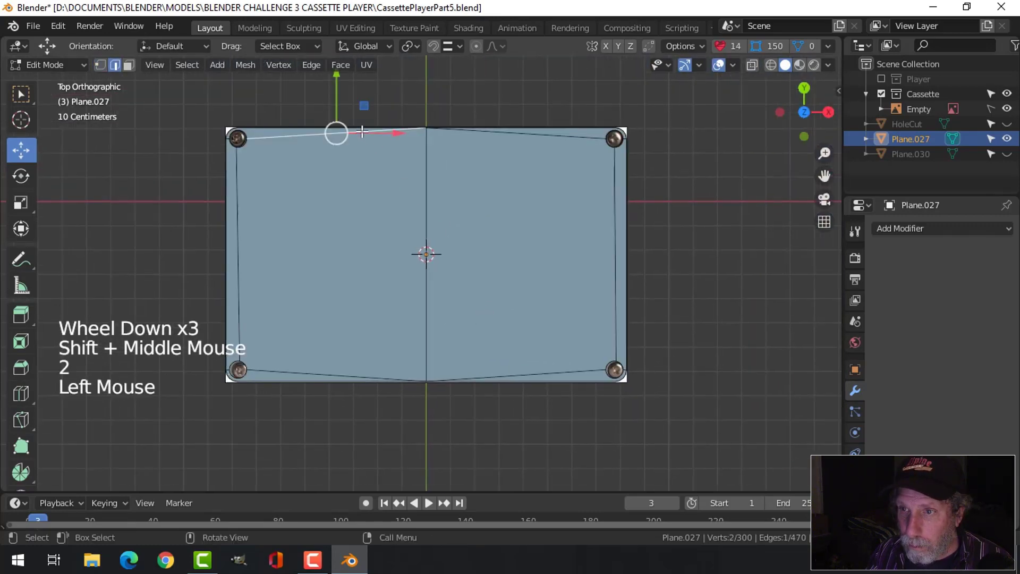
pyautogui.keyDown('shift'); pyautogui.click(520, 139); pyautogui.keyUp('shift')
pyautogui.press('x')
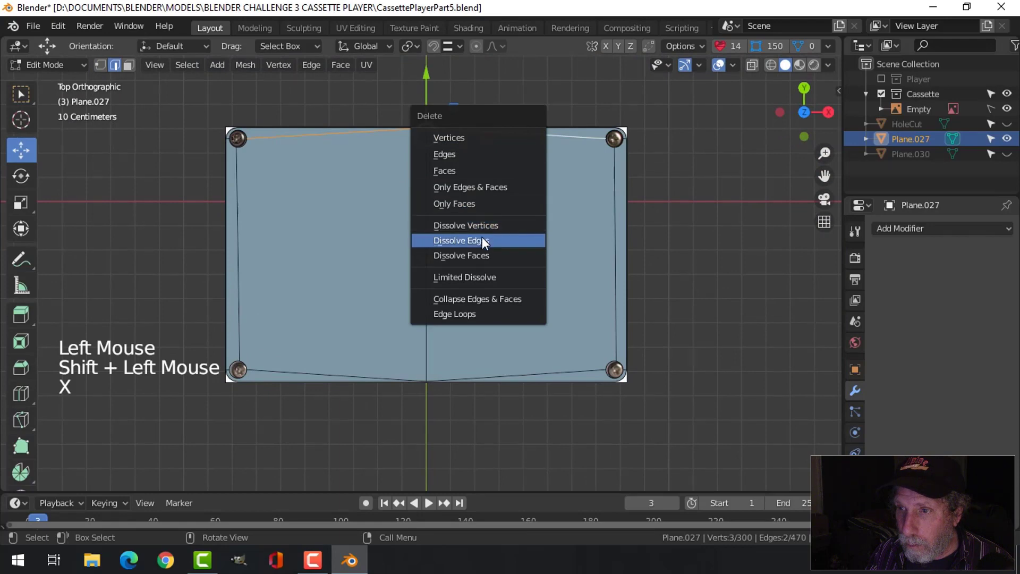
pyautogui.click(482, 241)
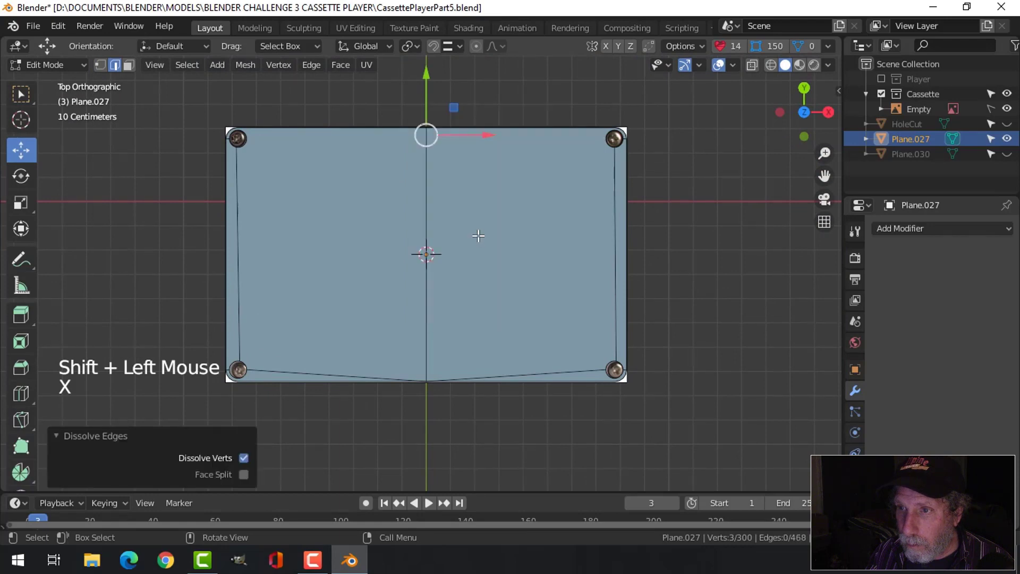
pyautogui.click(494, 370)
pyautogui.keyDown('shift'); pyautogui.click(316, 375); pyautogui.keyUp('shift')
pyautogui.press('x')
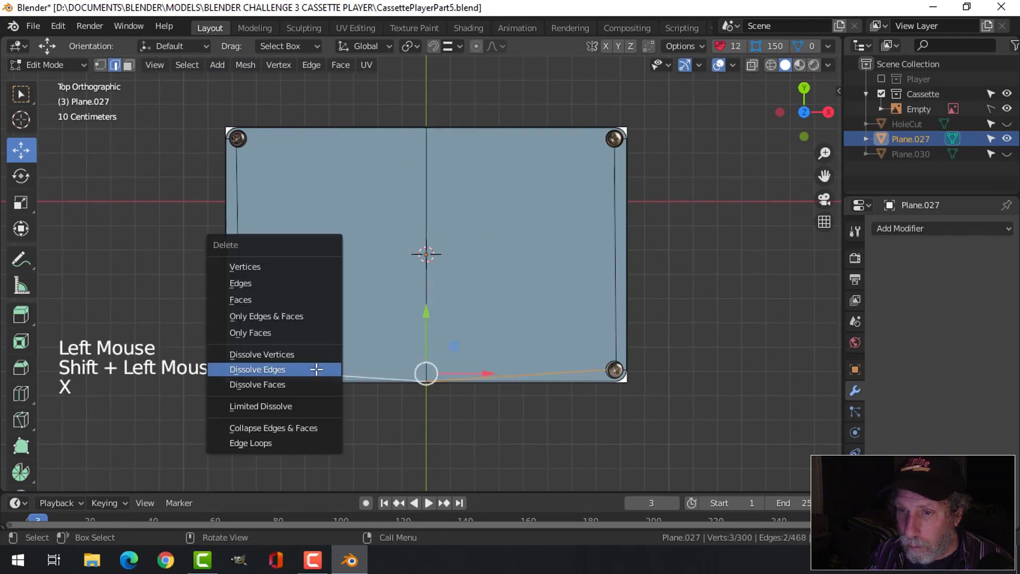
pyautogui.click(316, 369)
# Dissolve the vertical centre edge on the body's top face and return to Object Mode
pyautogui.click(426, 236)
pyautogui.press('x')
pyautogui.click(430, 235)
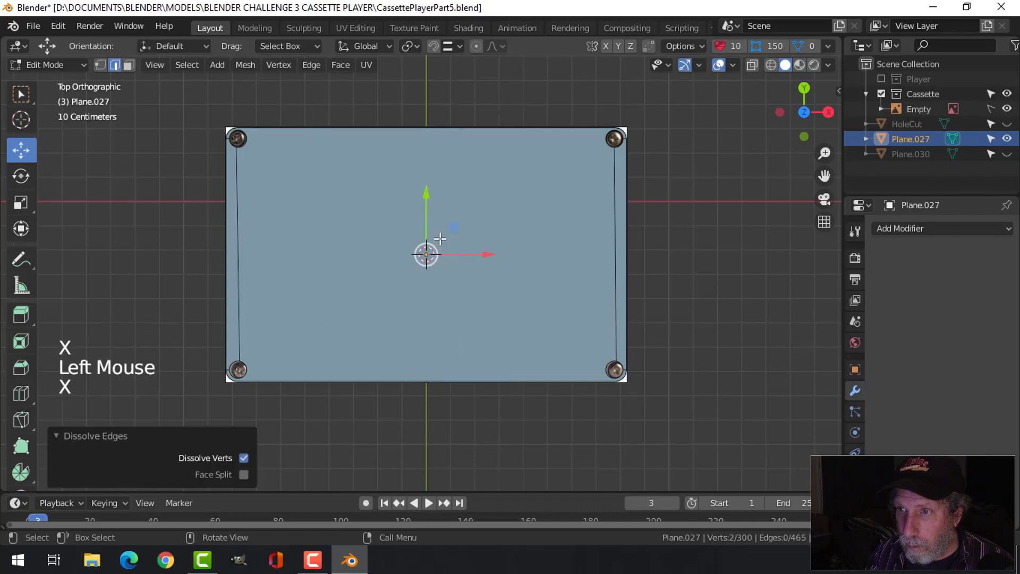
pyautogui.scroll(3, 464, 244)
pyautogui.scroll(-2, 464, 244)
pyautogui.press('Tab')
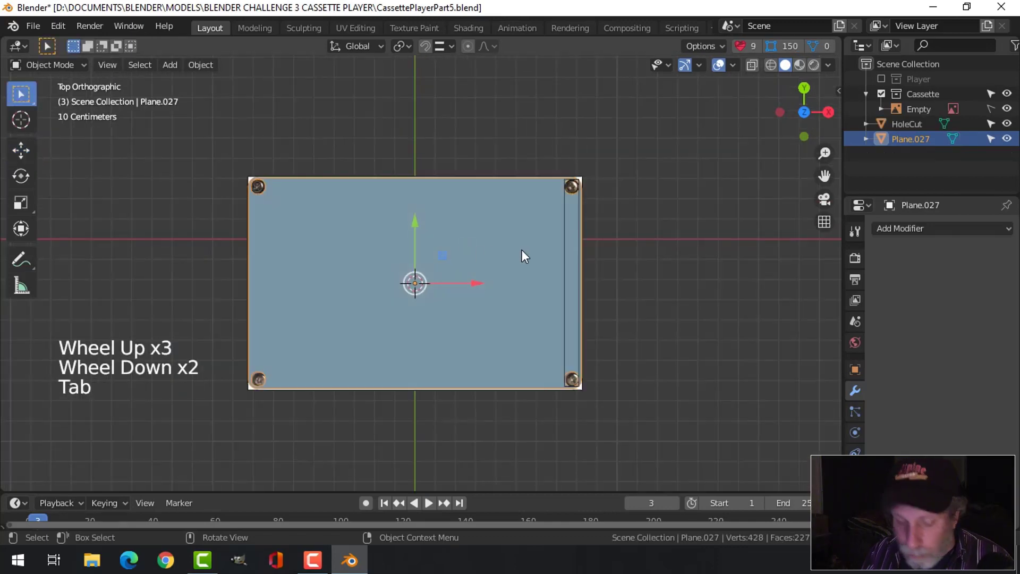
# Add a plane mesh at the 3D cursor and scale it in Edit Mode to about 0.315
pyautogui.hotkey('shift', 'a')
pyautogui.moveTo(502, 238)
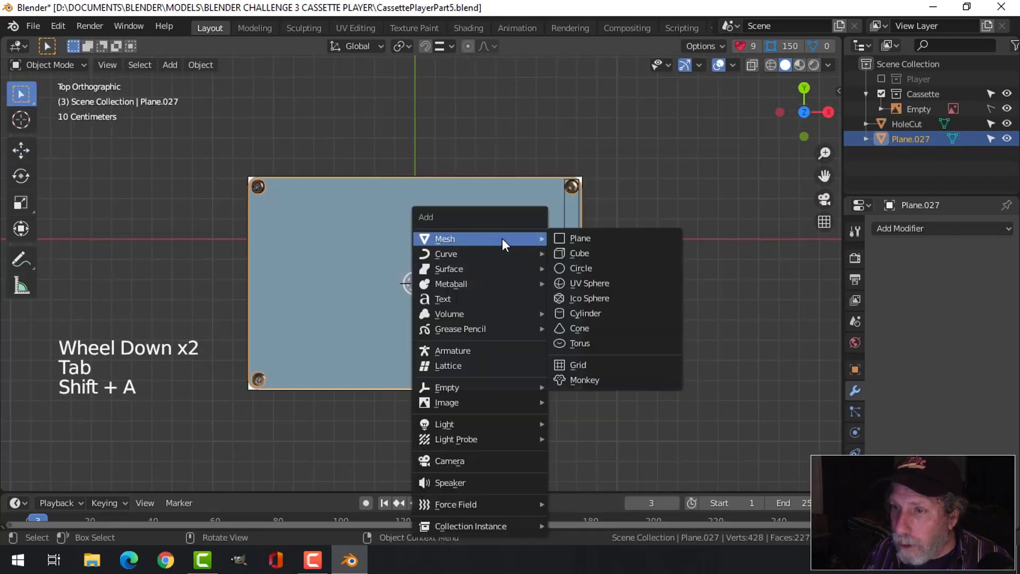
pyautogui.click(591, 234)
pyautogui.press('Tab')
pyautogui.press('s')
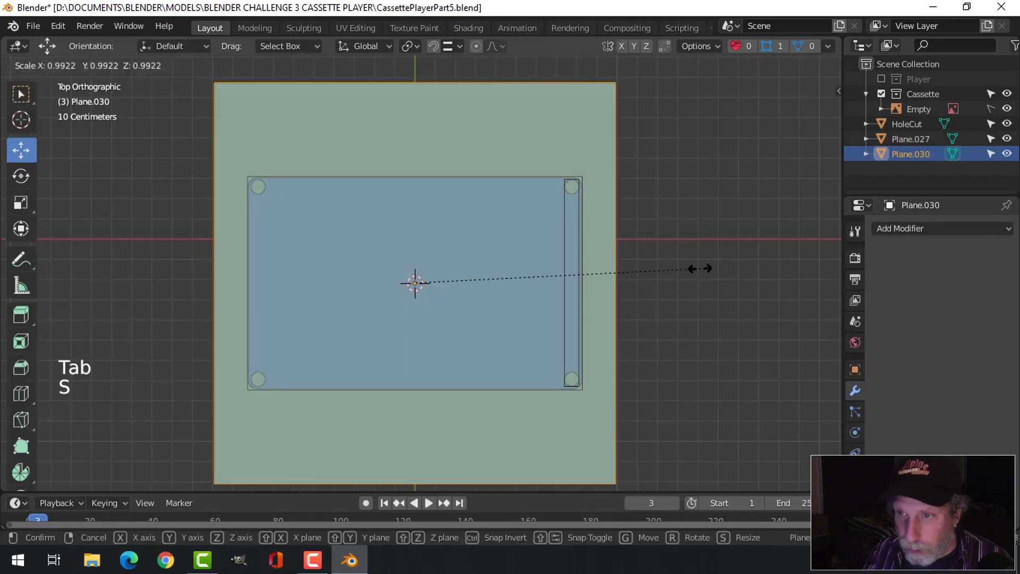
pyautogui.click(506, 280)
# In wireframe shading, scale the plane about 2.328 along X to the label's width and move it about 0.117 m along Y to the label's upper edge
pyautogui.press('z')
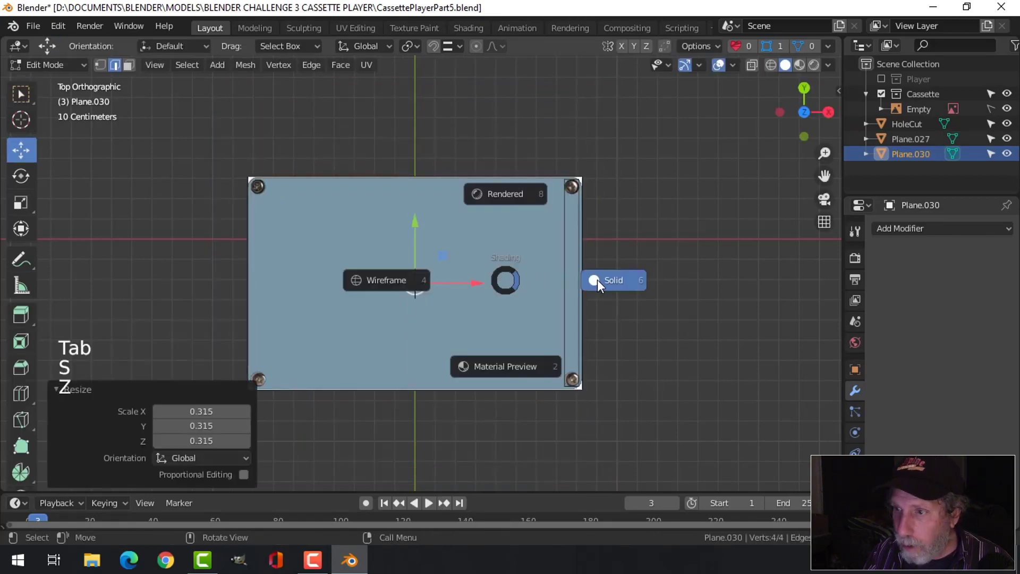
pyautogui.click(417, 285)
pyautogui.scroll(1, 537, 277)
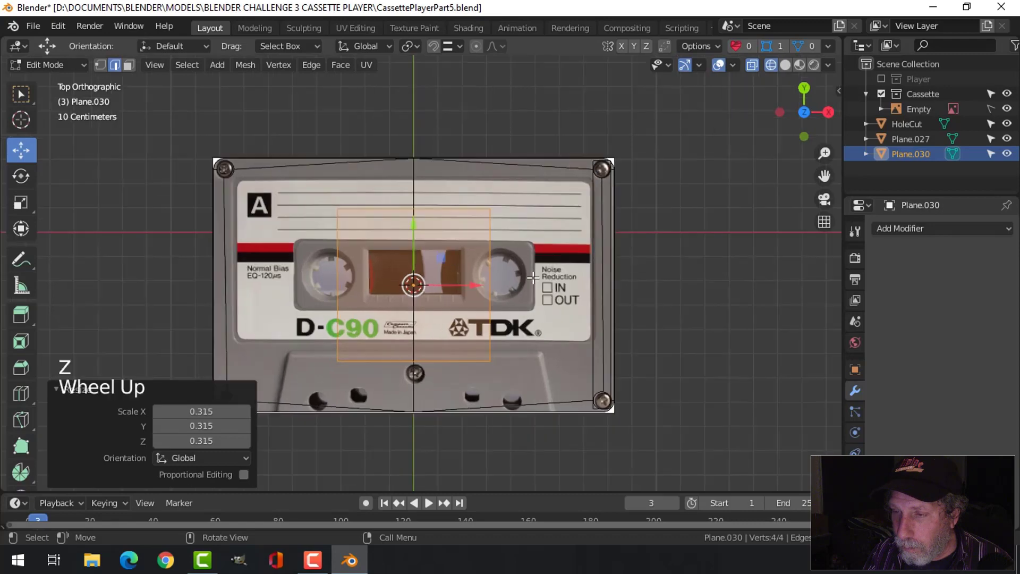
pyautogui.press('s')
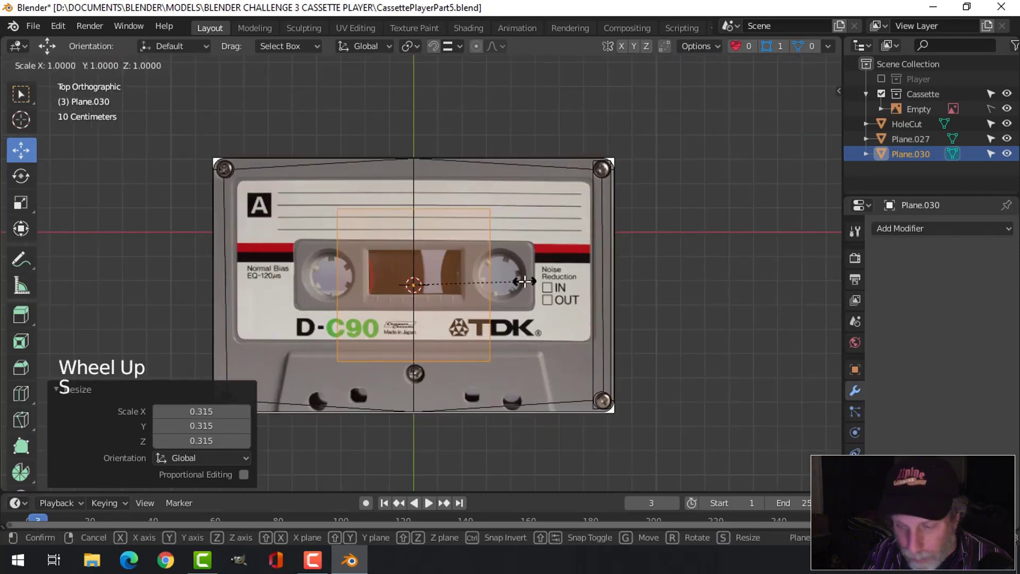
pyautogui.press('x')
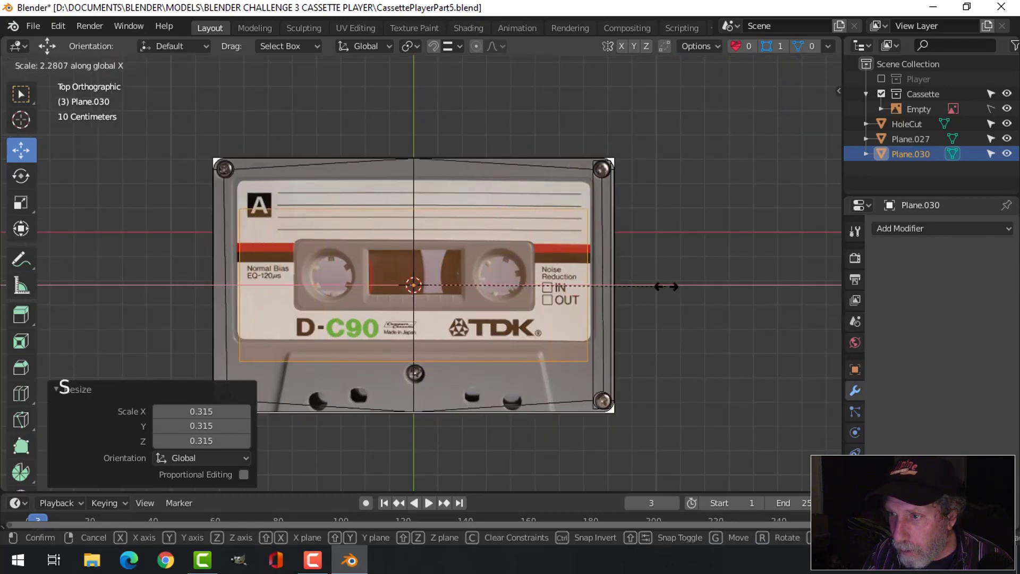
pyautogui.click(672, 286)
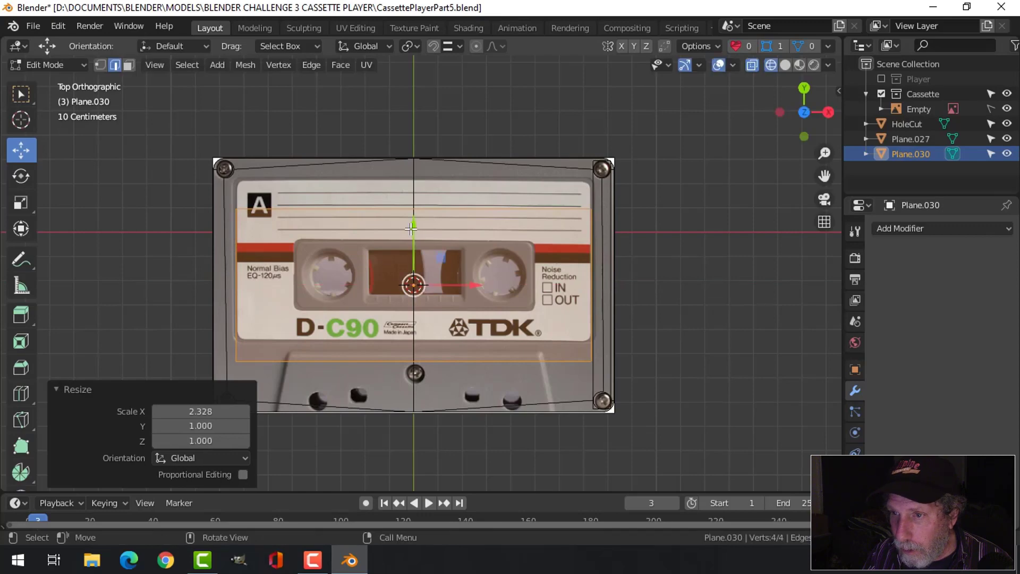
pyautogui.moveTo(411, 228); pyautogui.dragTo(413, 199)
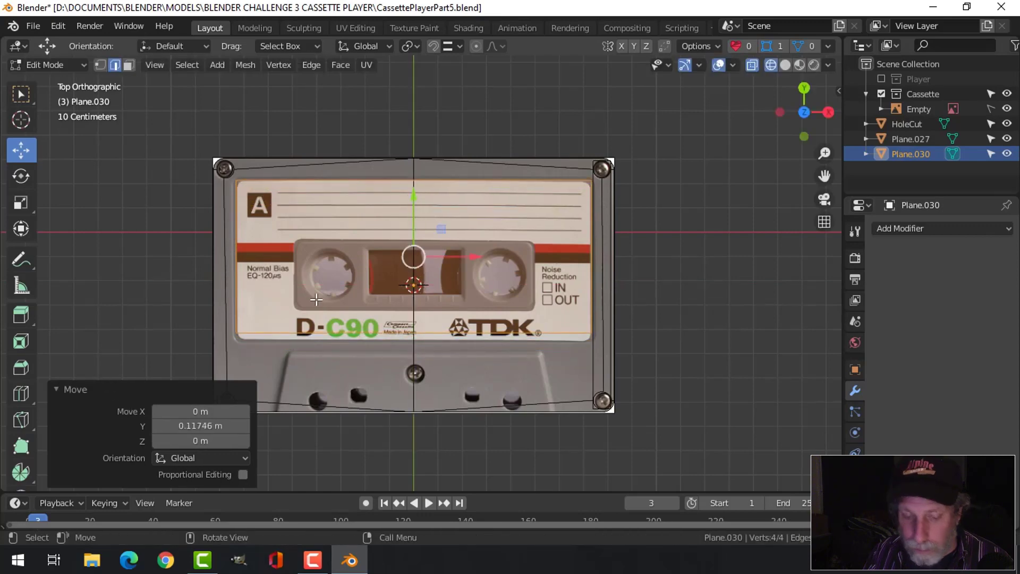
# Move the plane's two lower vertices about -0.034 m along Y to match the label's lower edge
pyautogui.press('1')
pyautogui.hotkey('alt', 'a')
pyautogui.press('b')
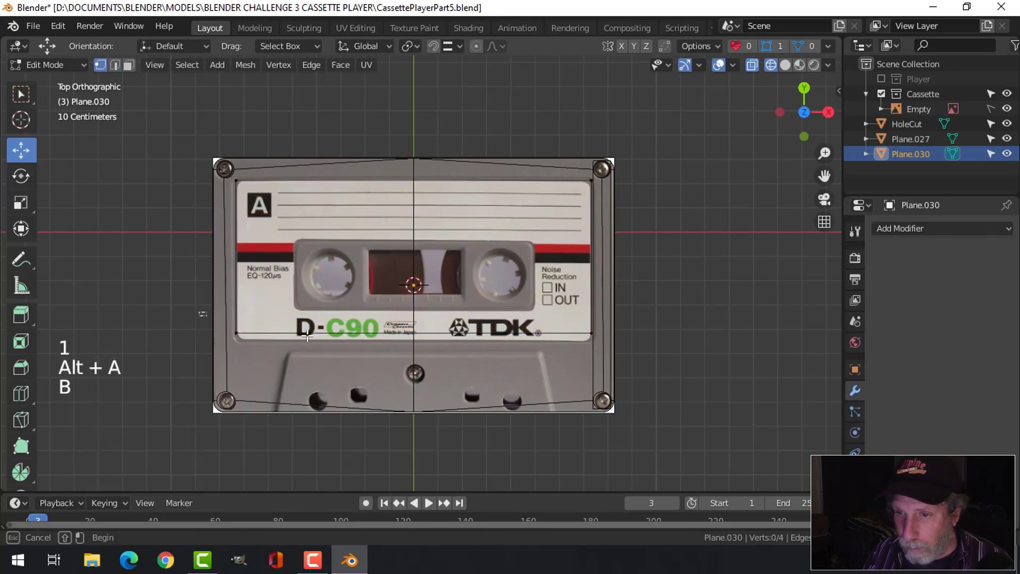
pyautogui.moveTo(607, 344); pyautogui.dragTo(607, 344)
pyautogui.moveTo(413, 285); pyautogui.dragTo(413, 289)
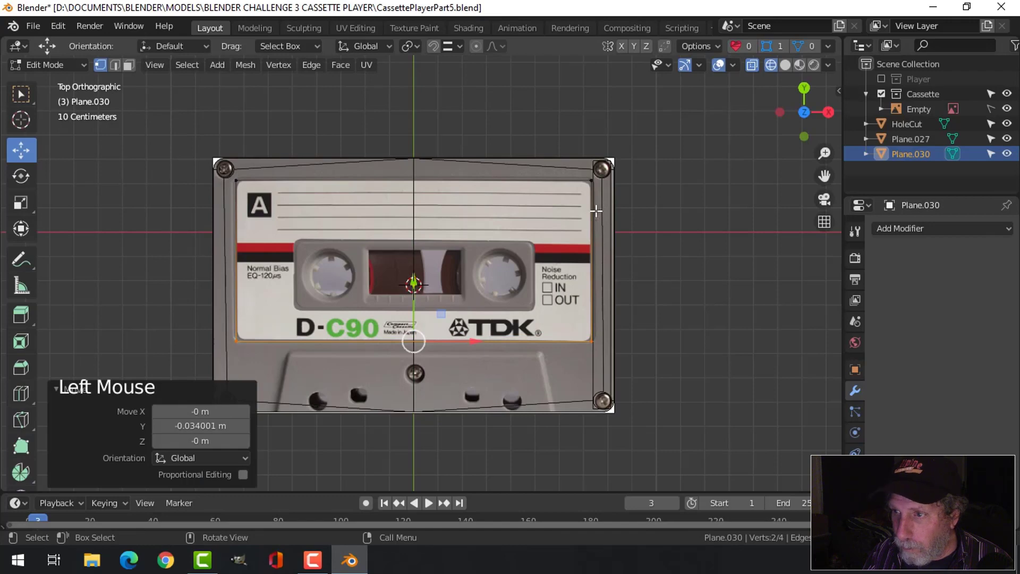
# Round all four corners of the label plane with a vertex bevel of about 0.03 m and 4 segments
pyautogui.press('a')
pyautogui.scroll(1, 710, 304)
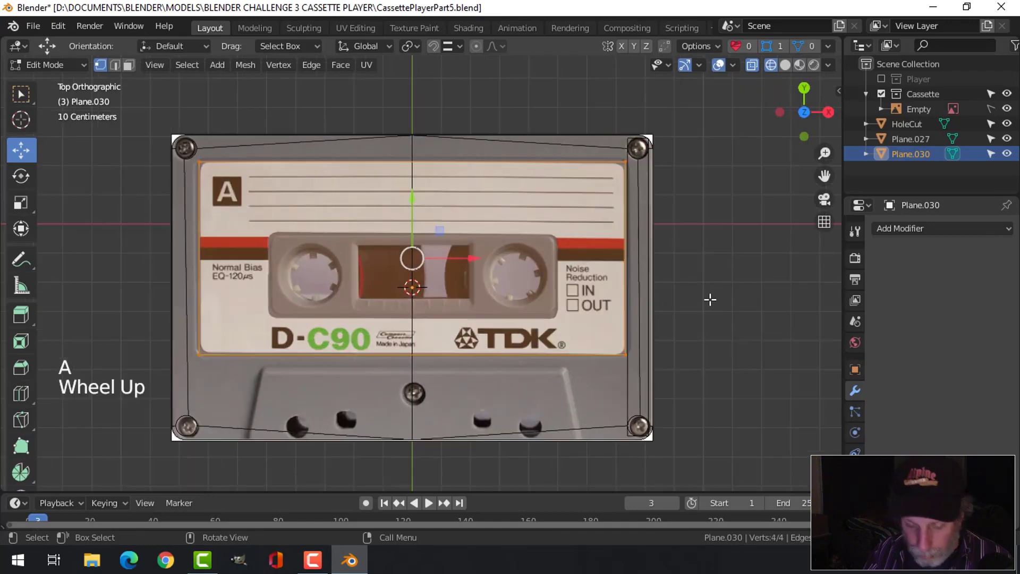
pyautogui.hotkey('shift', 'ctrl', 'b')
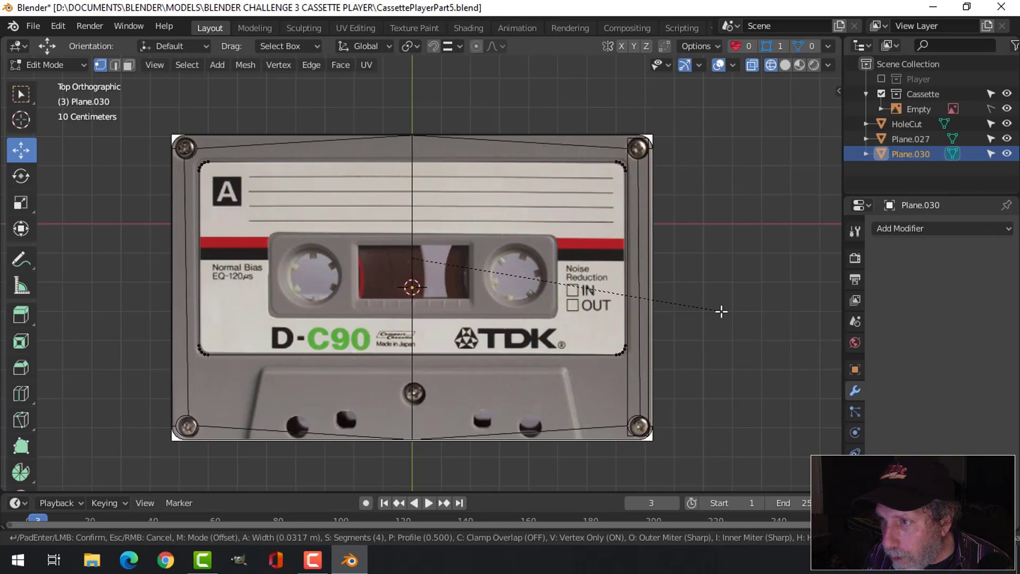
pyautogui.click(729, 293)
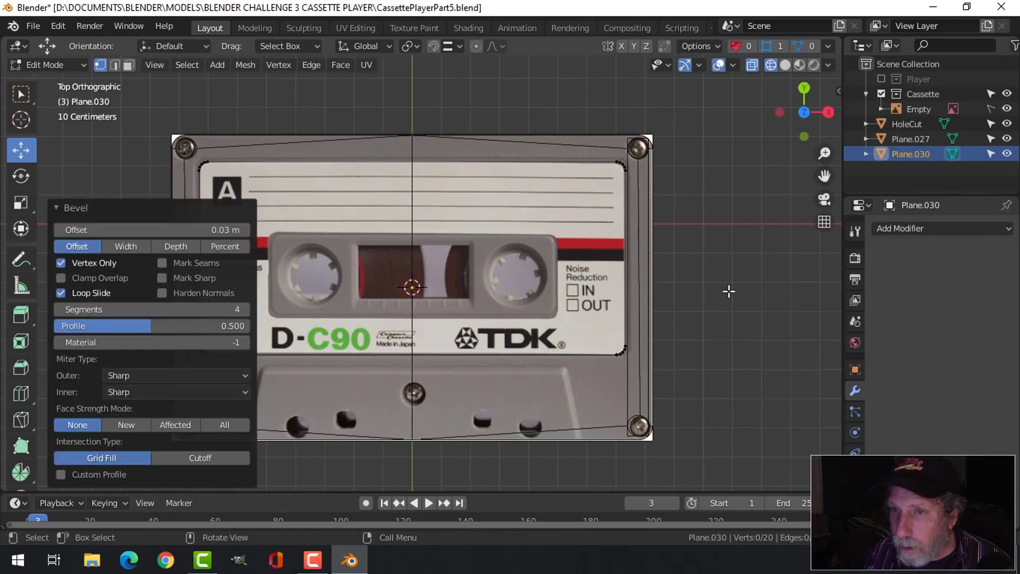
# Extrude the whole rounded label shape upward by about 0.2055 m
pyautogui.press('a')
pyautogui.moveTo(729, 298); pyautogui.dragTo(559, 241, button='middle')
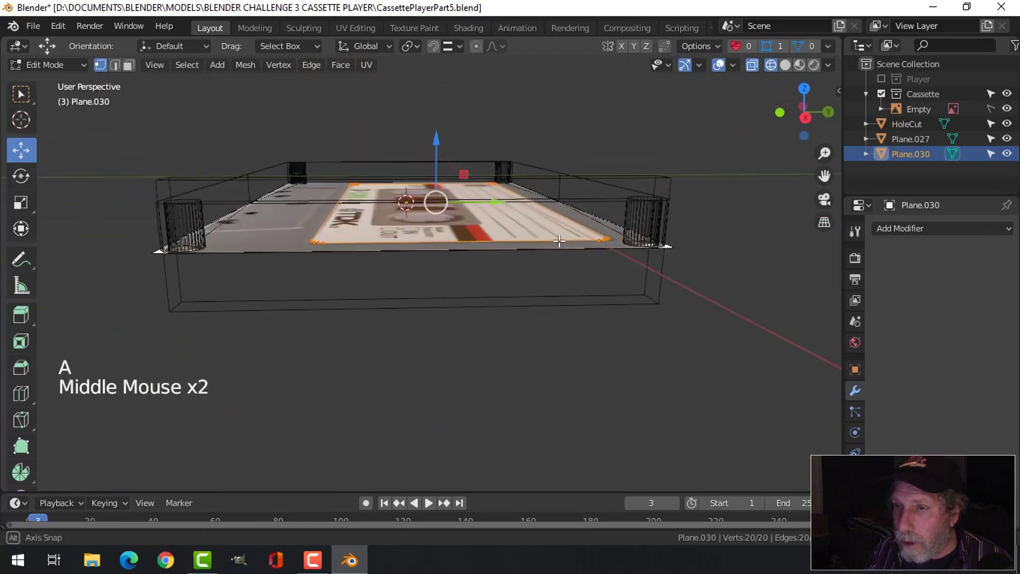
pyautogui.press('e')
pyautogui.click(560, 179)
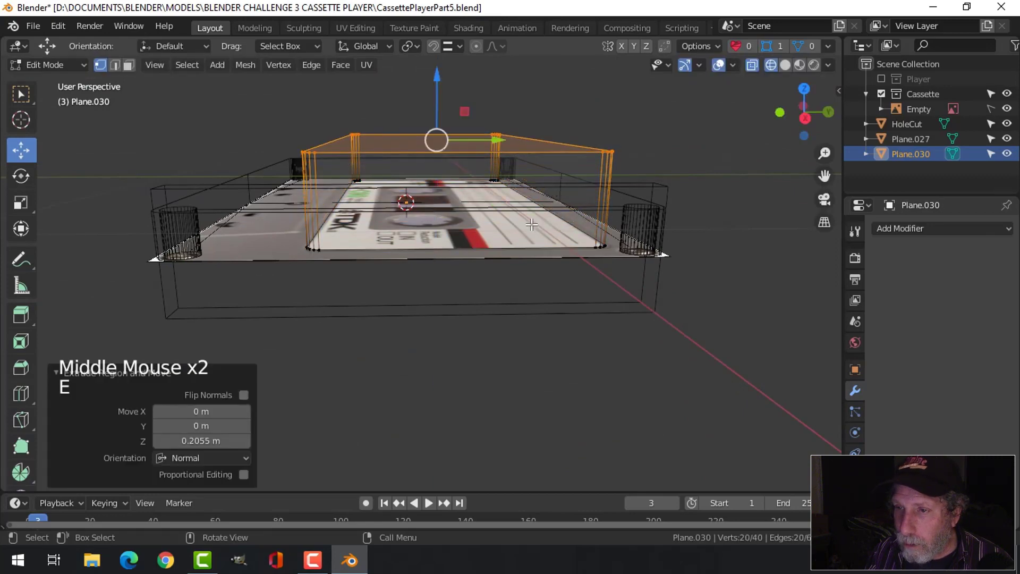
# In Object Mode, raise the label block about 0.086 m along Z so its base sits inside the cassette body's thickness
pyautogui.press('KP_3')
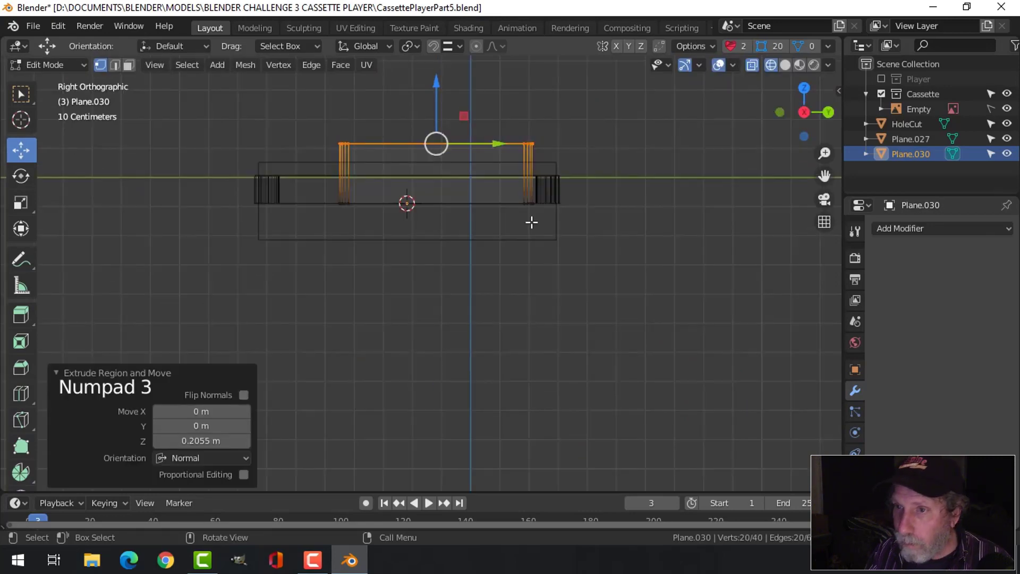
pyautogui.press('Tab')
pyautogui.keyDown('shift'); pyautogui.moveTo(489, 218); pyautogui.dragTo(479, 242, button='middle'); pyautogui.keyUp('shift')
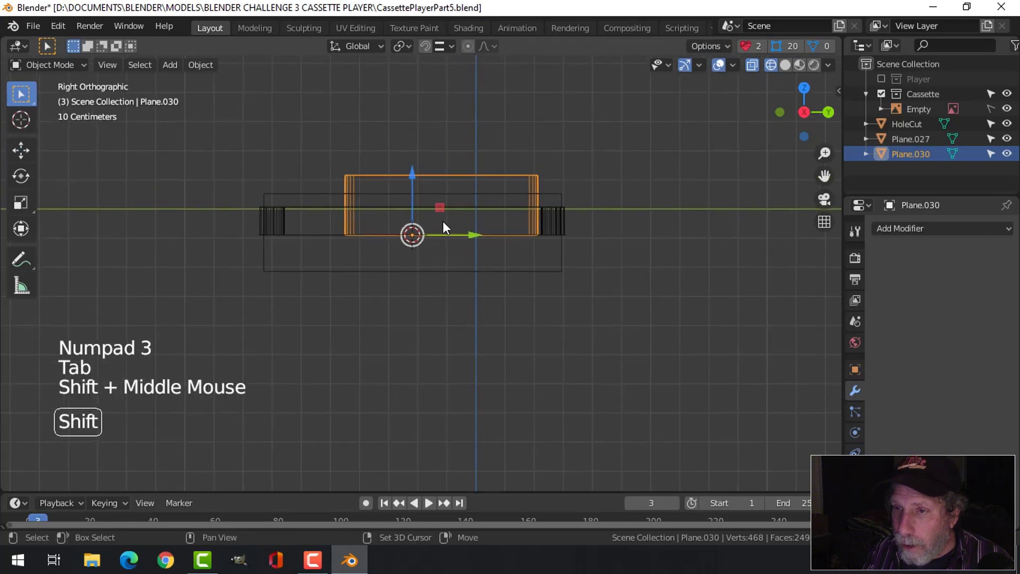
pyautogui.scroll(2, 439, 188)
pyautogui.moveTo(407, 165); pyautogui.dragTo(412, 119)
pyautogui.moveTo(412, 119); pyautogui.dragTo(565, 230, button='middle')
pyautogui.scroll(-3, 565, 231)
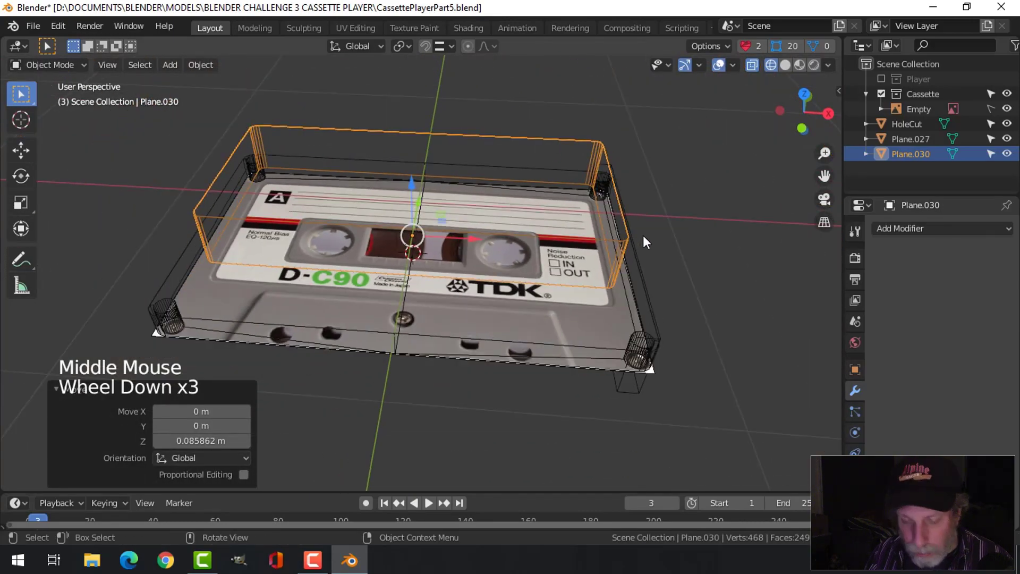
# In solid shading, subtract the label block from the cassette body with Bool Tool's Auto Boolean Difference and check the cut
pyautogui.press('z')
pyautogui.moveTo(725, 270)
pyautogui.mouseDown(button='middle')
pyautogui.moveTo(595, 231)
pyautogui.moveTo(591, 215)
pyautogui.moveTo(624, 229)
pyautogui.moveTo(553, 237)
pyautogui.mouseUp(button='middle')
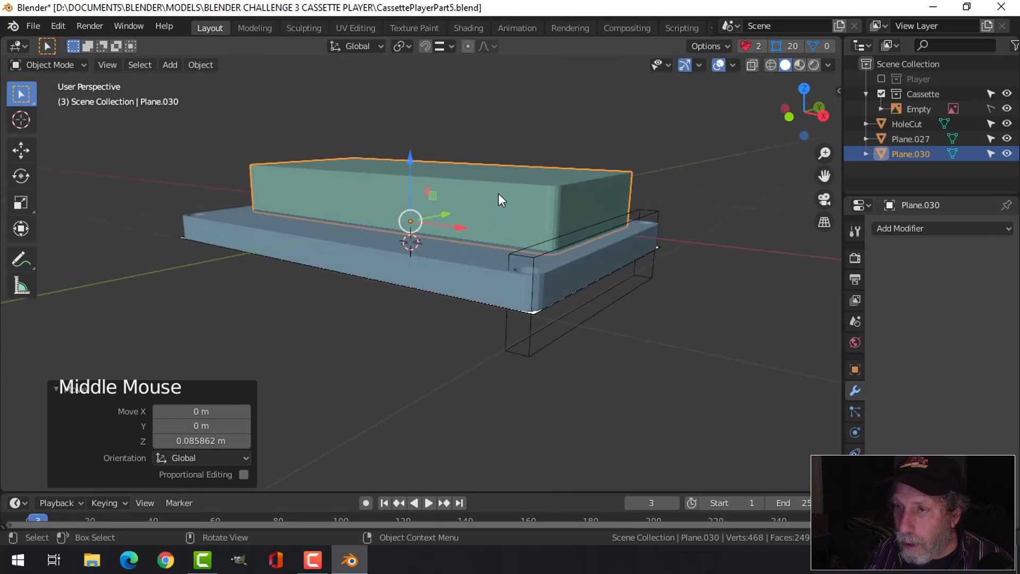
pyautogui.keyDown('shift'); pyautogui.click(447, 276); pyautogui.keyUp('shift')
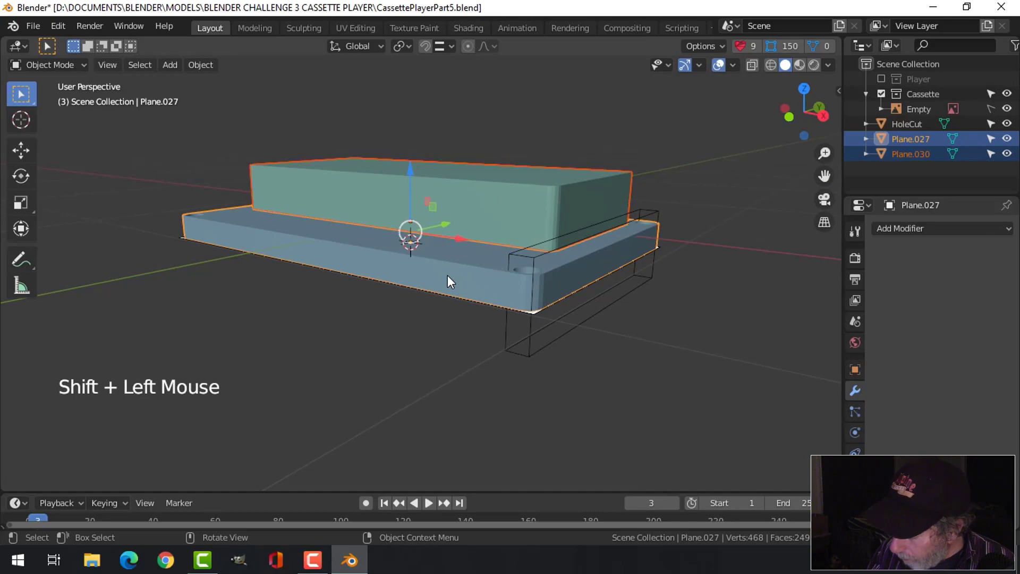
pyautogui.press('ctrl+shift+KP_Subtract')
pyautogui.moveTo(447, 275); pyautogui.dragTo(583, 269, button='middle')
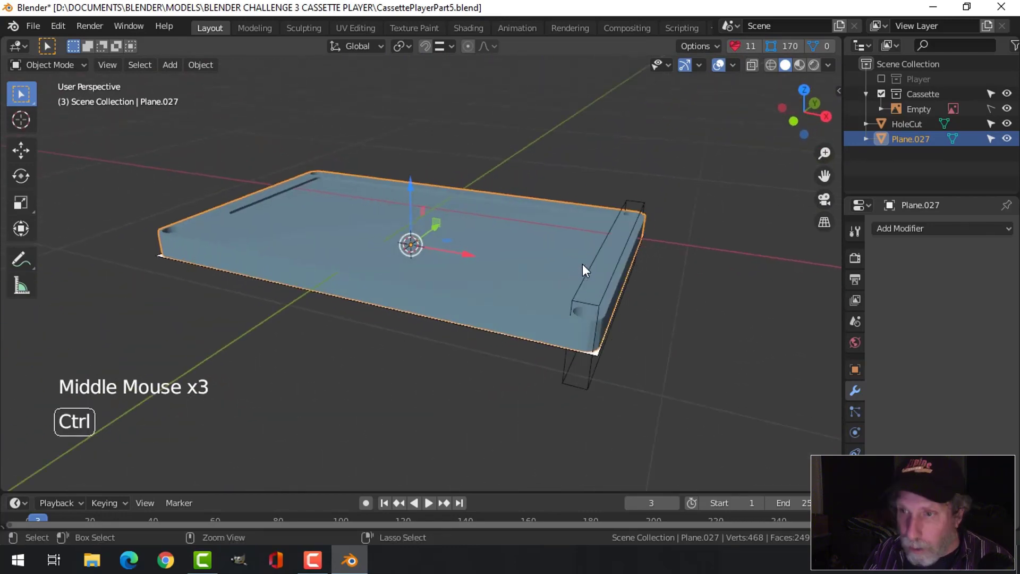
# Undo the auto boolean and instead subtract the label block from the cassette body with Bool Tool's Brush Boolean Difference
pyautogui.hotkey('ctrl', 'z')
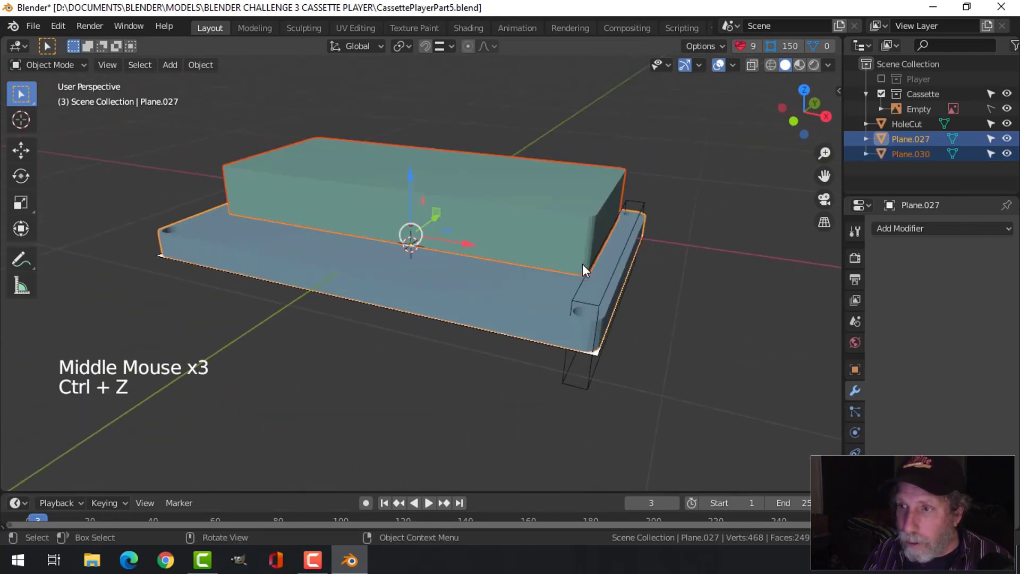
pyautogui.press('n')
pyautogui.click(766, 200)
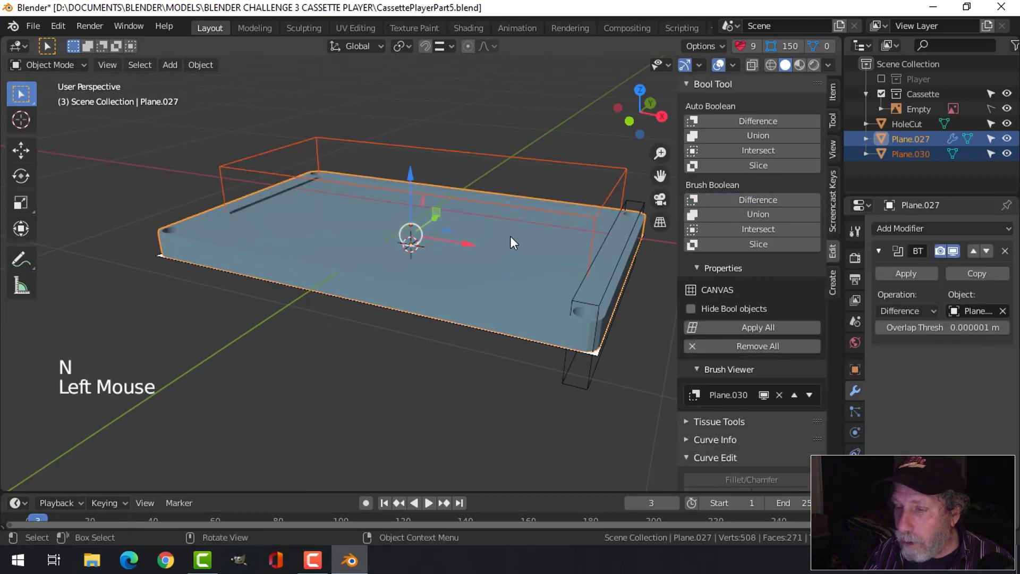
pyautogui.moveTo(510, 243); pyautogui.dragTo(572, 241, button='middle')
pyautogui.scroll(2, 439, 241)
pyautogui.moveTo(440, 241); pyautogui.dragTo(541, 195, button='middle')
pyautogui.scroll(-3, 454, 293)
pyautogui.press('n')
pyautogui.click(541, 182)
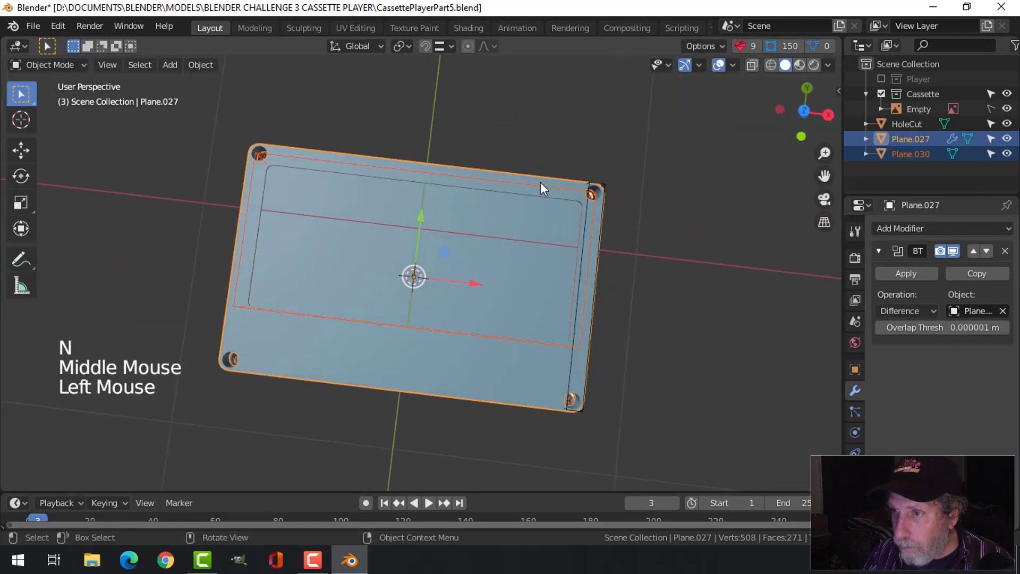
# Rename the label cutter object Plane.030 as MainCut and hide it in the viewport
pyautogui.doubleClick(912, 153)
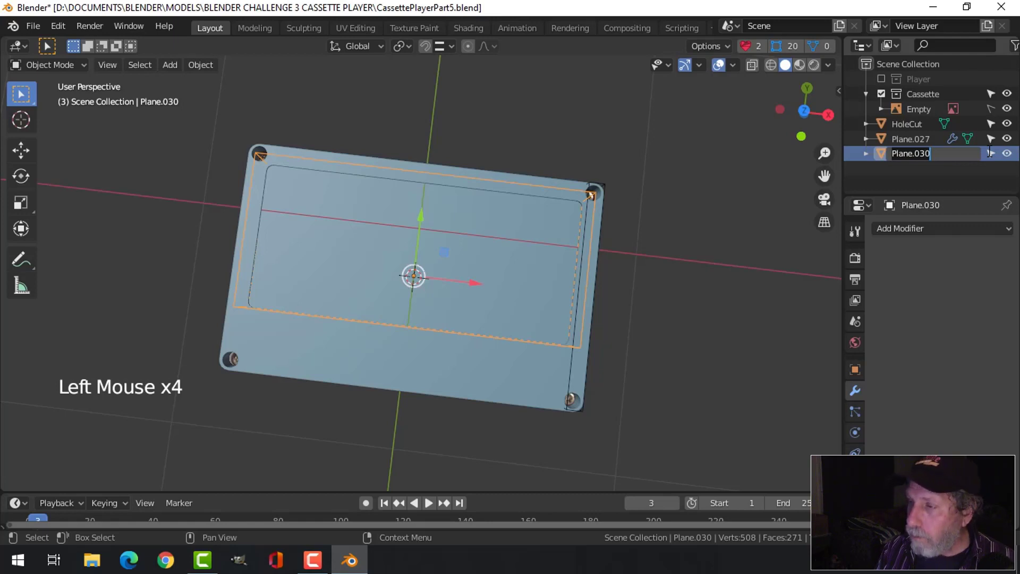
pyautogui.write('MainCut')
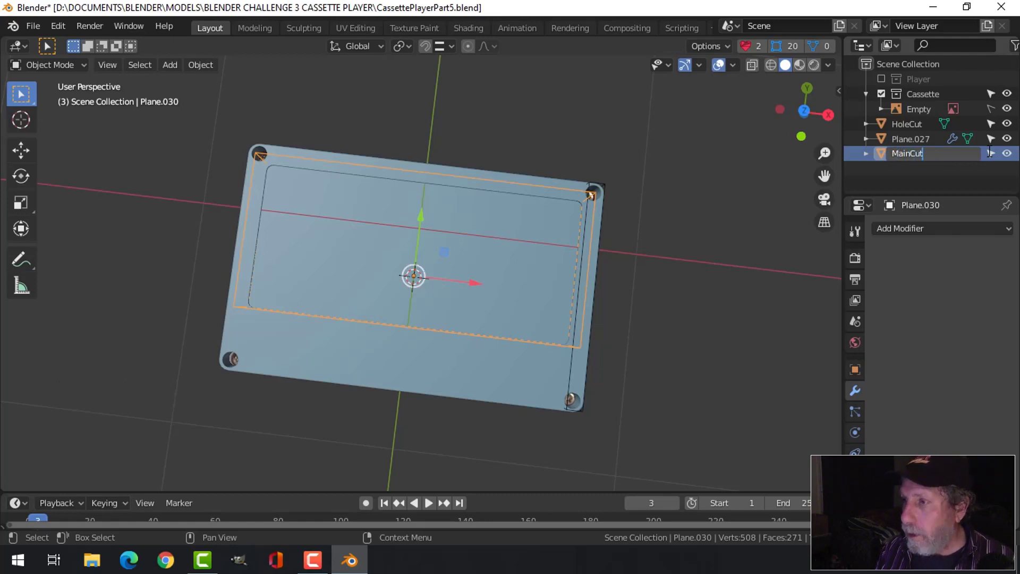
pyautogui.press('Return')
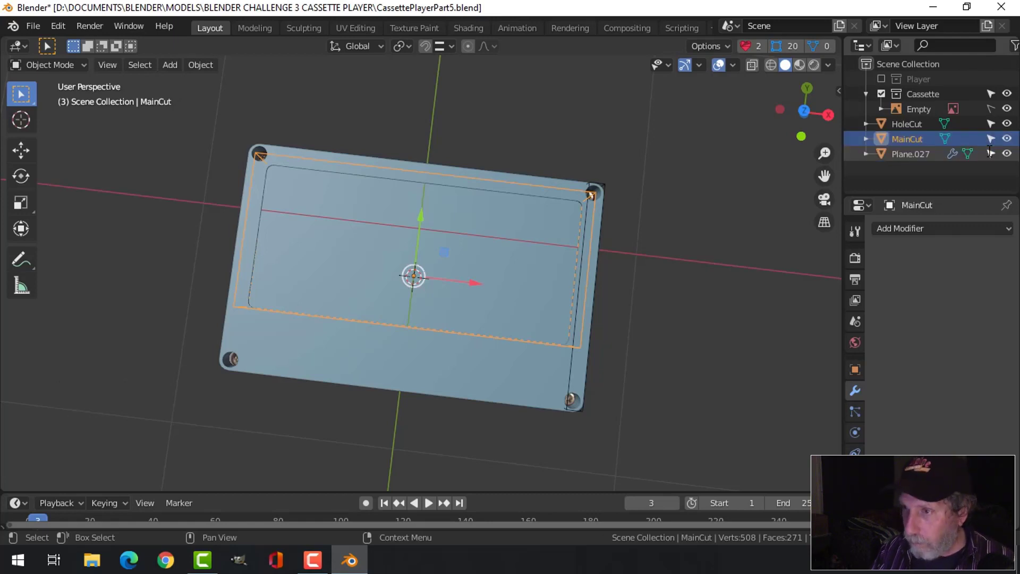
pyautogui.click(1007, 138)
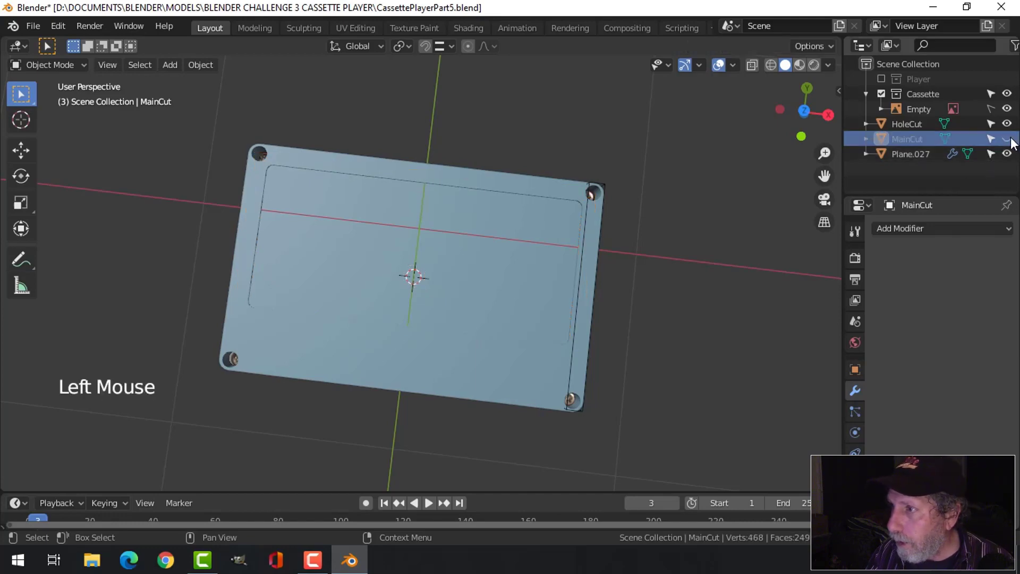
# Hide the HoleCut object in the viewport so only the cassette body and reference image show
pyautogui.moveTo(682, 264); pyautogui.dragTo(616, 195, button='middle')
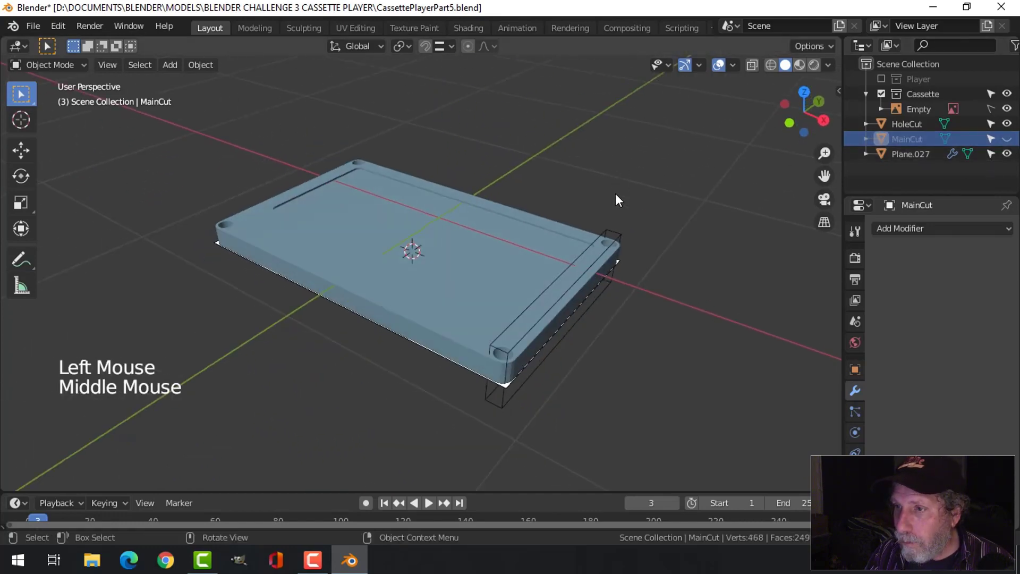
pyautogui.click(611, 245)
pyautogui.click(1008, 125)
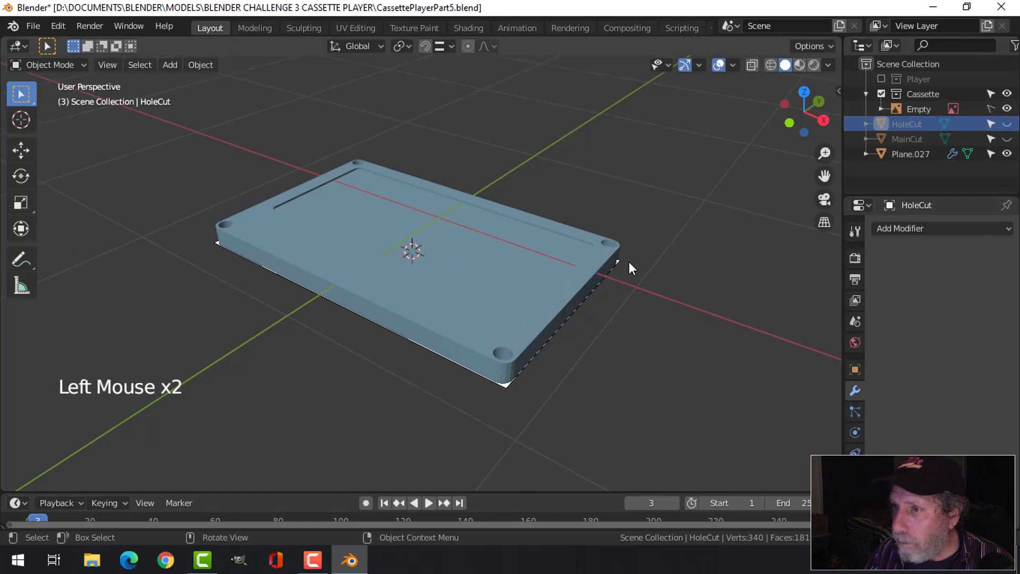
pyautogui.moveTo(630, 262); pyautogui.dragTo(598, 227, button='middle')
pyautogui.scroll(3, 579, 269)
pyautogui.press('KP_7')
pyautogui.scroll(-2, 565, 291)
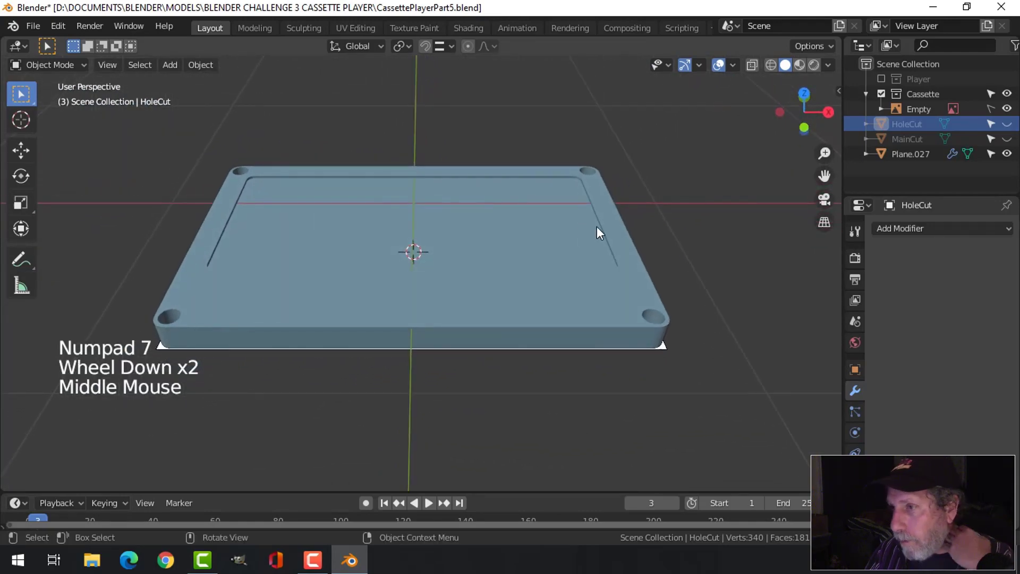
# Enable Shadow and Cavity in the solid viewport shading options and inspect the label recess
pyautogui.click(831, 65)
pyautogui.click(747, 385)
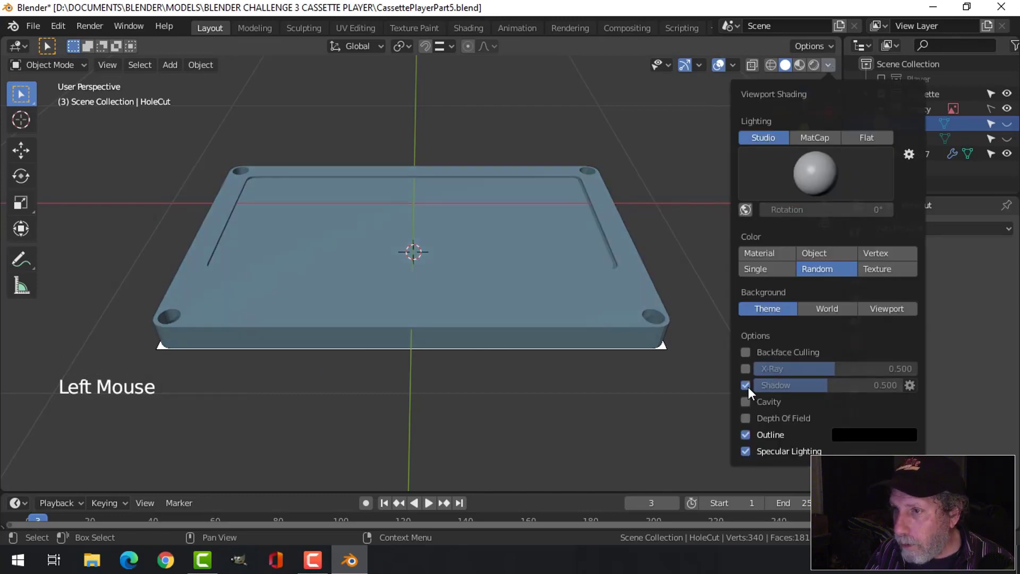
pyautogui.click(745, 402)
pyautogui.scroll(3, 606, 343)
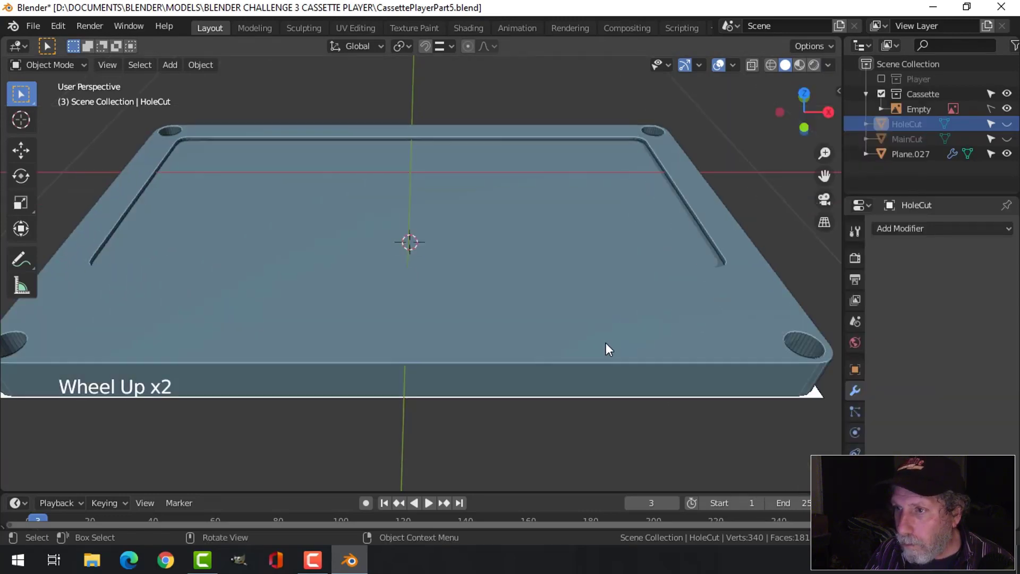
pyautogui.moveTo(606, 343); pyautogui.dragTo(610, 377, button='middle')
pyautogui.scroll(-4, 562, 332)
pyautogui.moveTo(562, 332); pyautogui.dragTo(534, 292, button='middle')
pyautogui.scroll(2, 552, 313)
pyautogui.moveTo(534, 292)
pyautogui.mouseDown(button='middle')
pyautogui.moveTo(542, 237)
pyautogui.moveTo(546, 289)
pyautogui.mouseUp(button='middle')
# In top-view wireframe shading, add a 2 m mesh cube at the 3D cursor
pyautogui.press('KP_7')
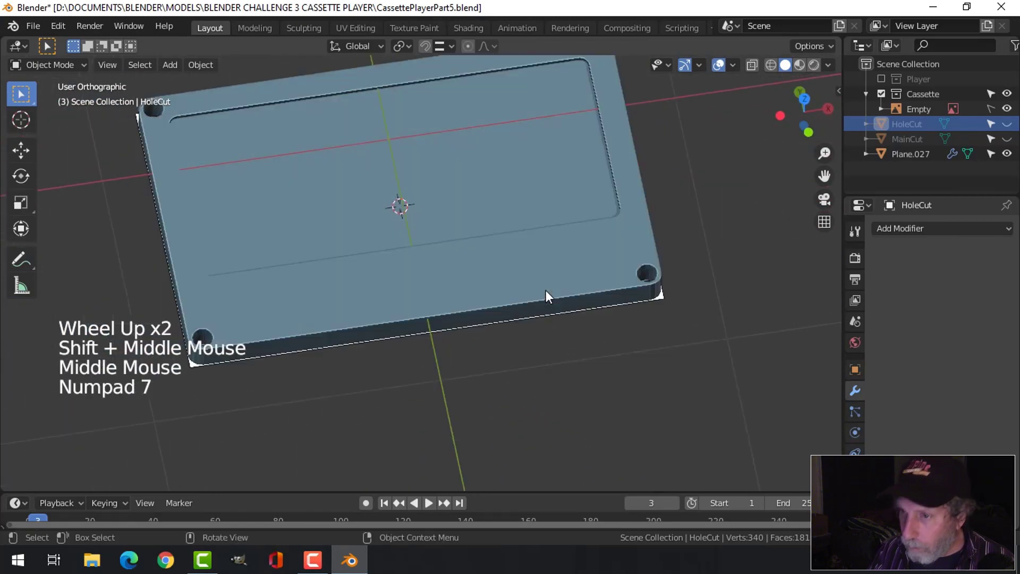
pyautogui.press('z')
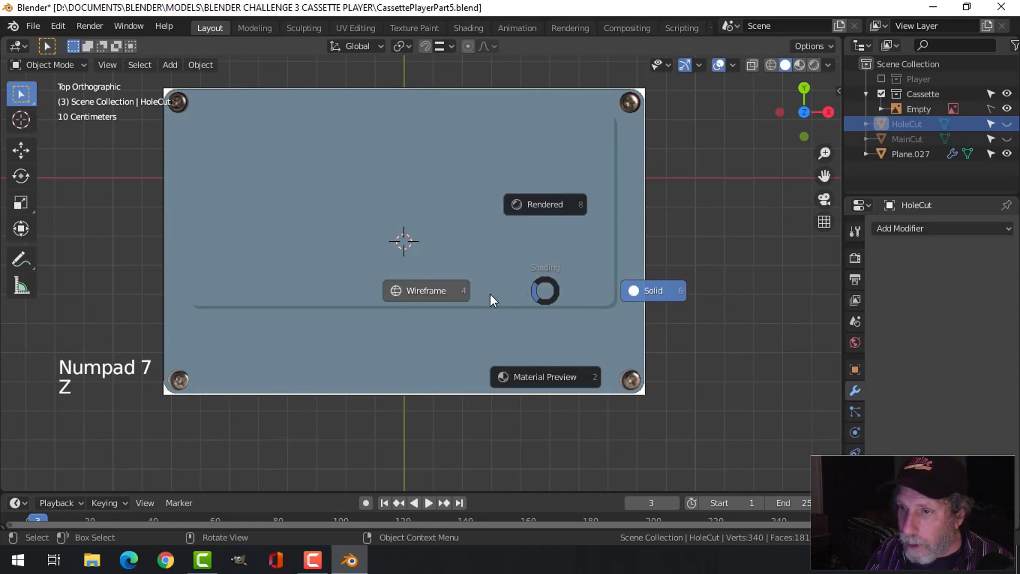
pyautogui.scroll(2, 479, 330)
pyautogui.keyDown('shift'); pyautogui.moveTo(495, 371); pyautogui.dragTo(506, 300, button='middle'); pyautogui.keyUp('shift')
pyautogui.scroll(-2, 508, 372)
pyautogui.hotkey('shift', 'a')
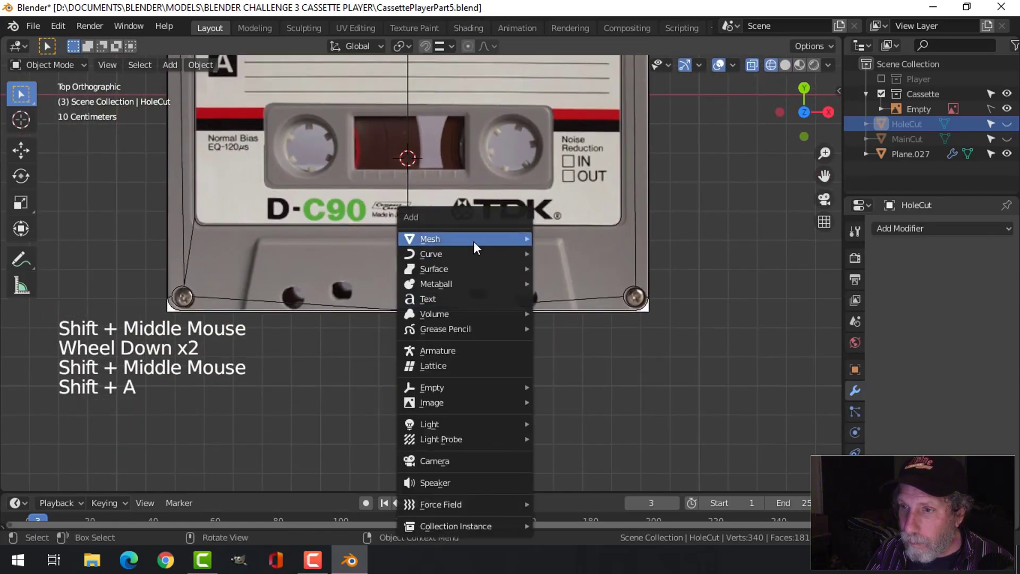
pyautogui.moveTo(473, 241)
pyautogui.click(576, 251)
pyautogui.scroll(-5, 575, 324)
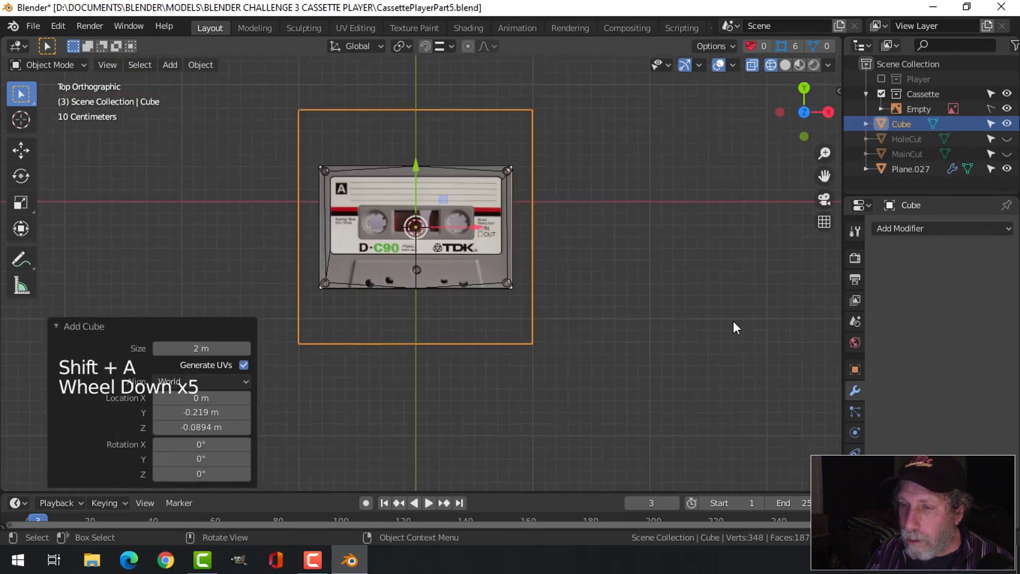
# In Edit Mode, scale the cube to about 0.496 and move it along negative Y to meet the lower trapezoid's upper edge
pyautogui.press('Tab')
pyautogui.press('s')
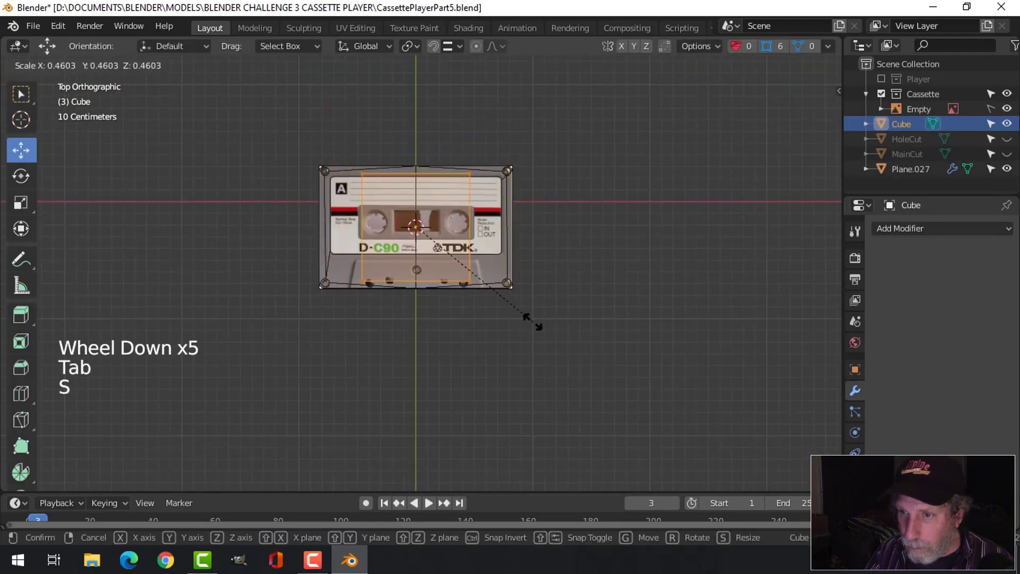
pyautogui.click(545, 325)
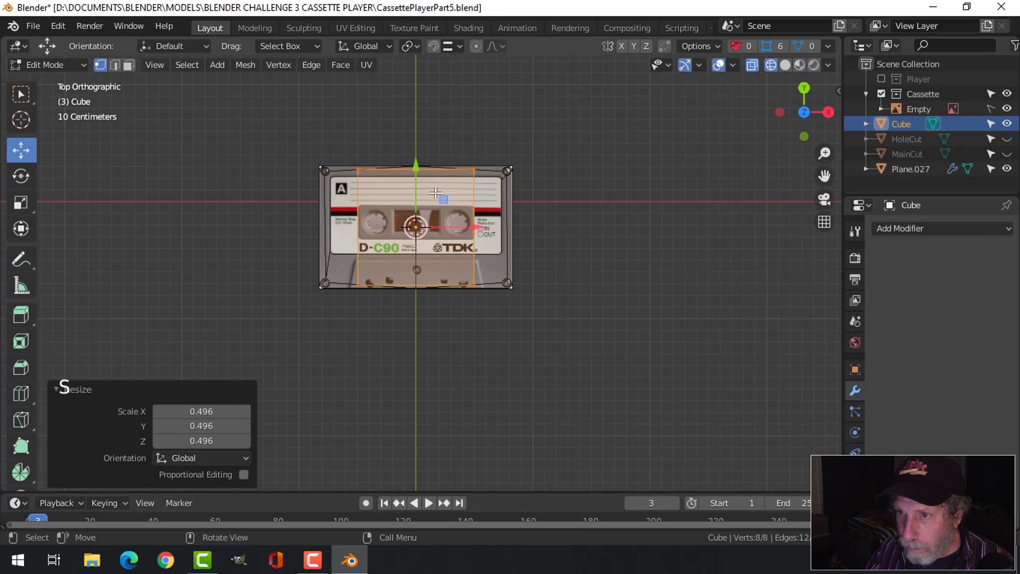
pyautogui.moveTo(412, 171); pyautogui.dragTo(389, 265)
pyautogui.scroll(6, 505, 296)
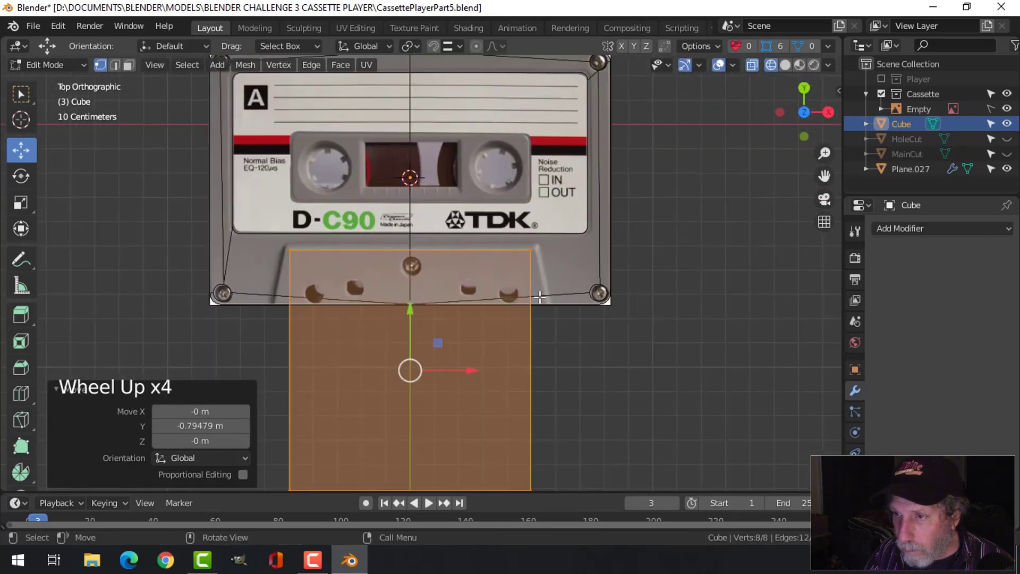
pyautogui.moveTo(406, 355); pyautogui.dragTo(405, 347)
# Scale the whole cube by about 1.05 along X so its upper corners match the trapezoid's upper corners
pyautogui.doubleClick(579, 232)
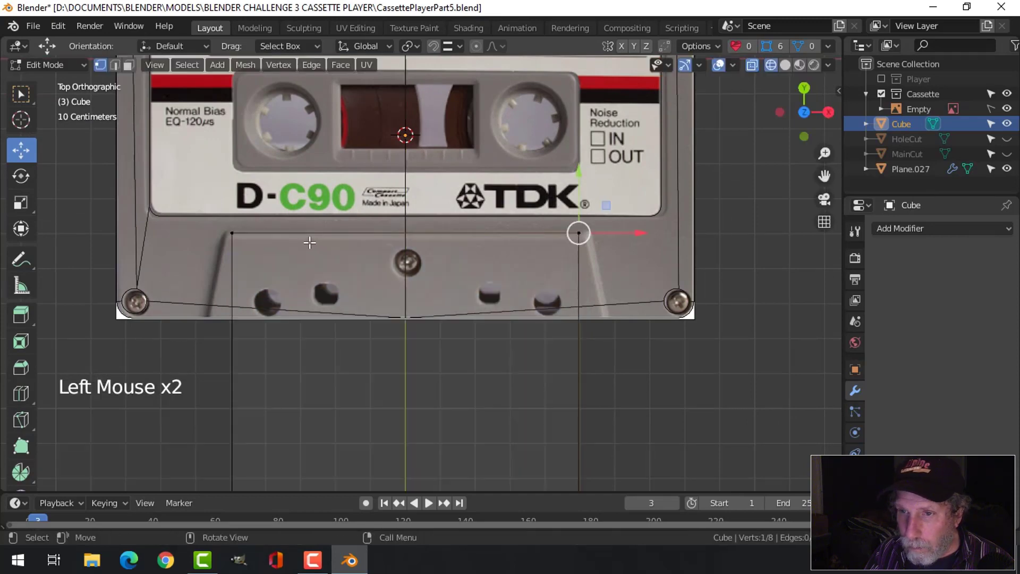
pyautogui.keyDown('shift'); pyautogui.click(231, 233); pyautogui.keyUp('shift')
pyautogui.hotkey('alt', 'a')
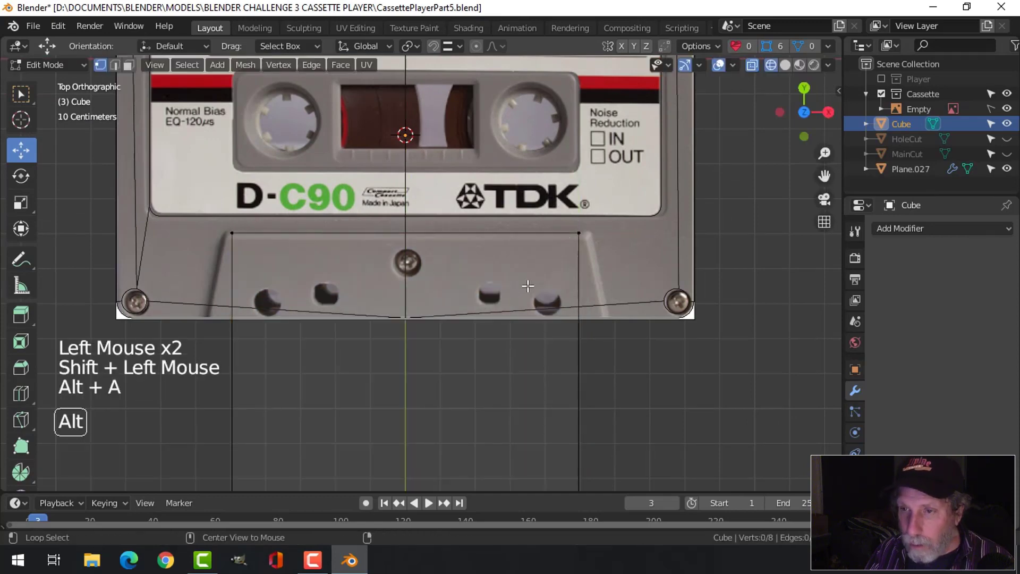
pyautogui.press('a')
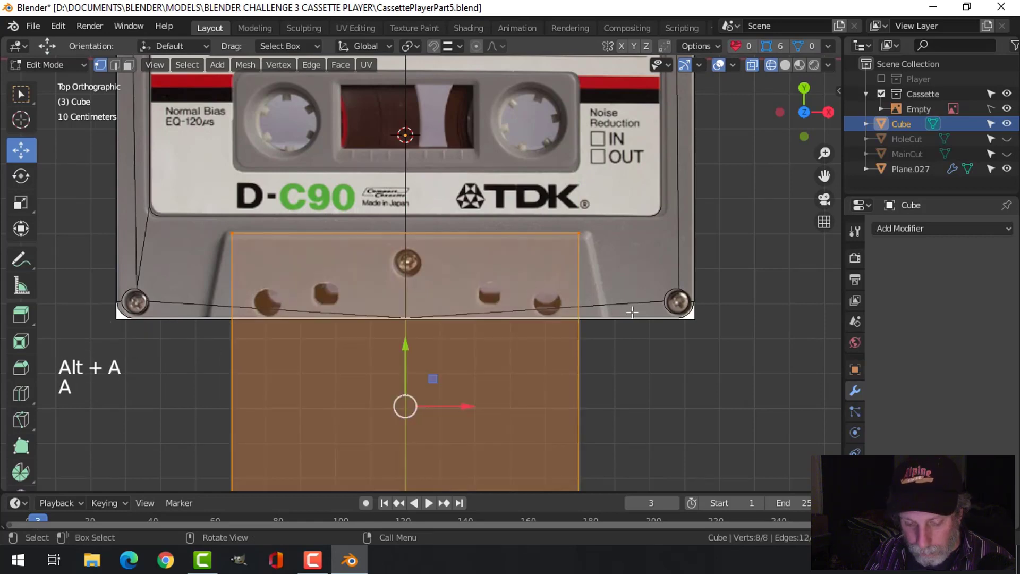
pyautogui.press('s')
pyautogui.press('x')
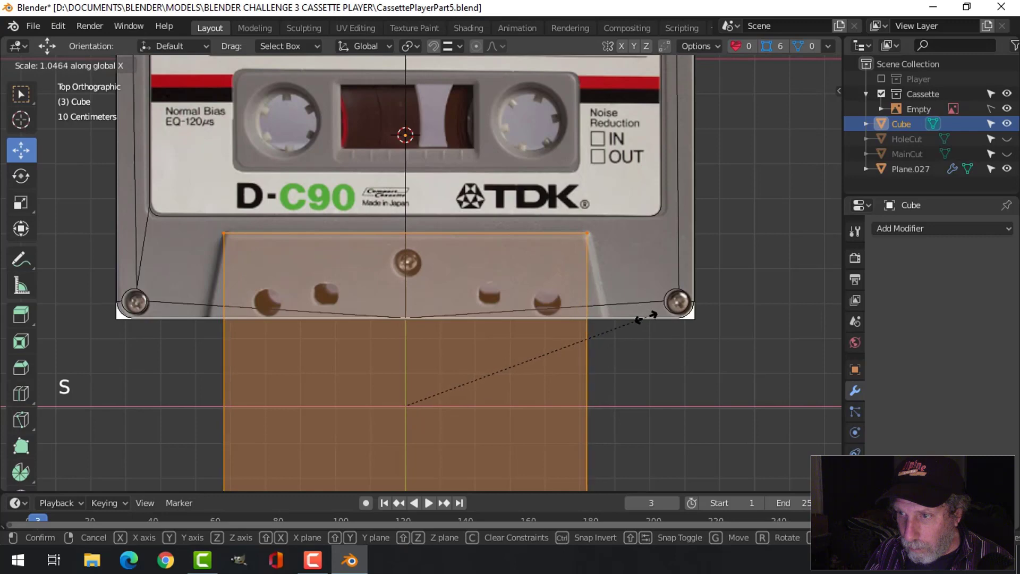
pyautogui.click(645, 318)
# Move the cube's lower-edge vertices about 0.708 m up along Y to just below the cassette's bottom edge
pyautogui.scroll(-3, 652, 329)
pyautogui.keyDown('shift'); pyautogui.moveTo(628, 348); pyautogui.dragTo(550, 319, button='middle'); pyautogui.keyUp('shift')
pyautogui.hotkey('alt', 'a')
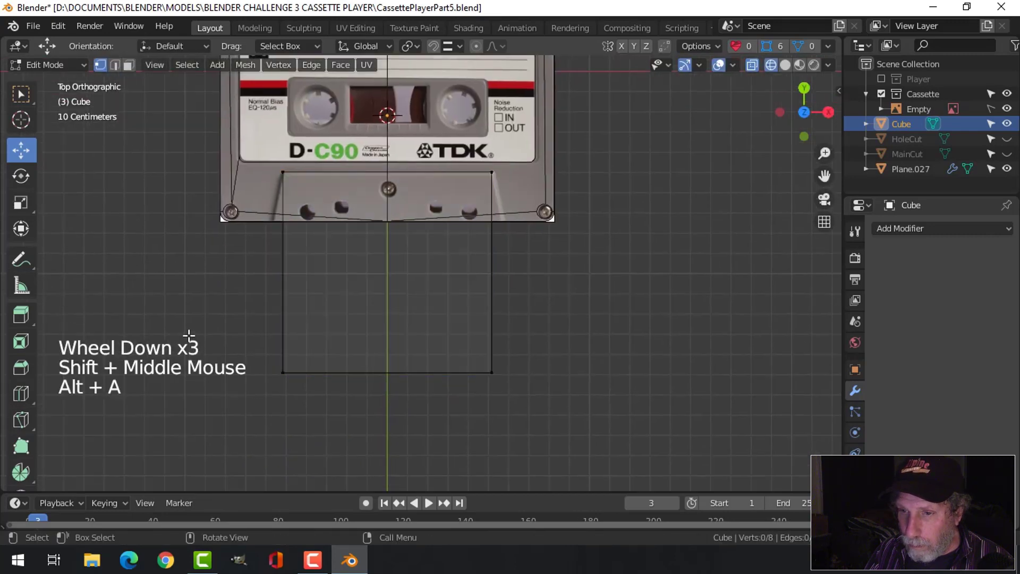
pyautogui.press('b')
pyautogui.moveTo(263, 360); pyautogui.dragTo(583, 413)
pyautogui.moveTo(394, 315); pyautogui.dragTo(396, 172)
pyautogui.scroll(3, 515, 227)
# Scale the cube's lower-edge vertices by about 1.124 along X to follow the trapezoid's slanted sides
pyautogui.keyDown('shift'); pyautogui.moveTo(516, 227); pyautogui.dragTo(560, 310, button='middle'); pyautogui.keyUp('shift')
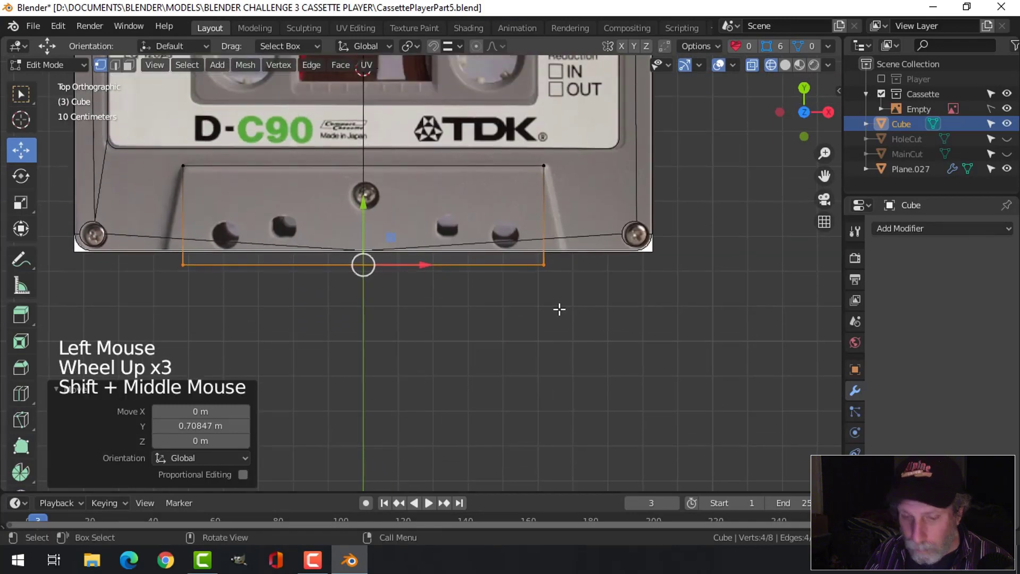
pyautogui.press('s')
pyautogui.press('x')
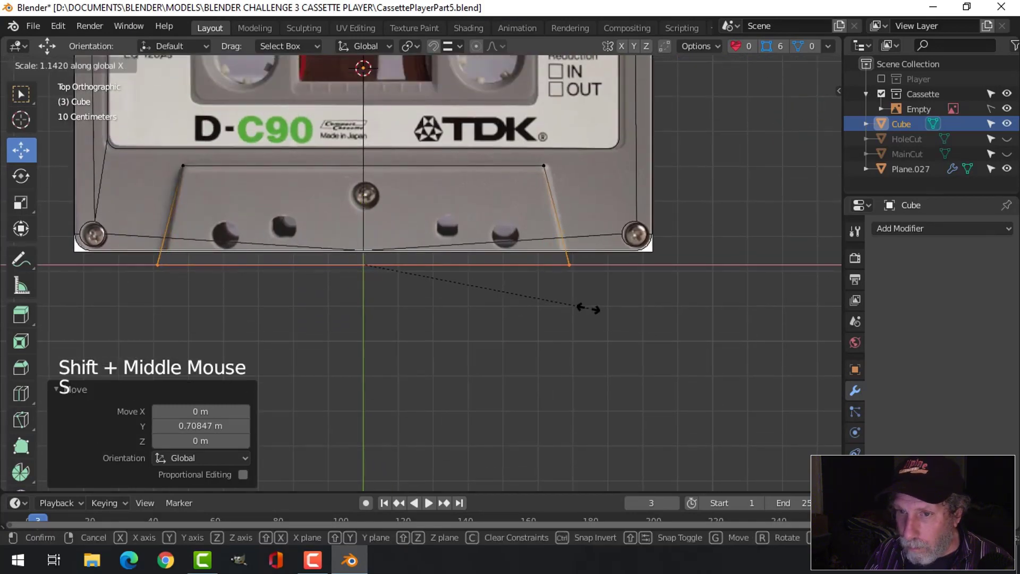
pyautogui.click(585, 309)
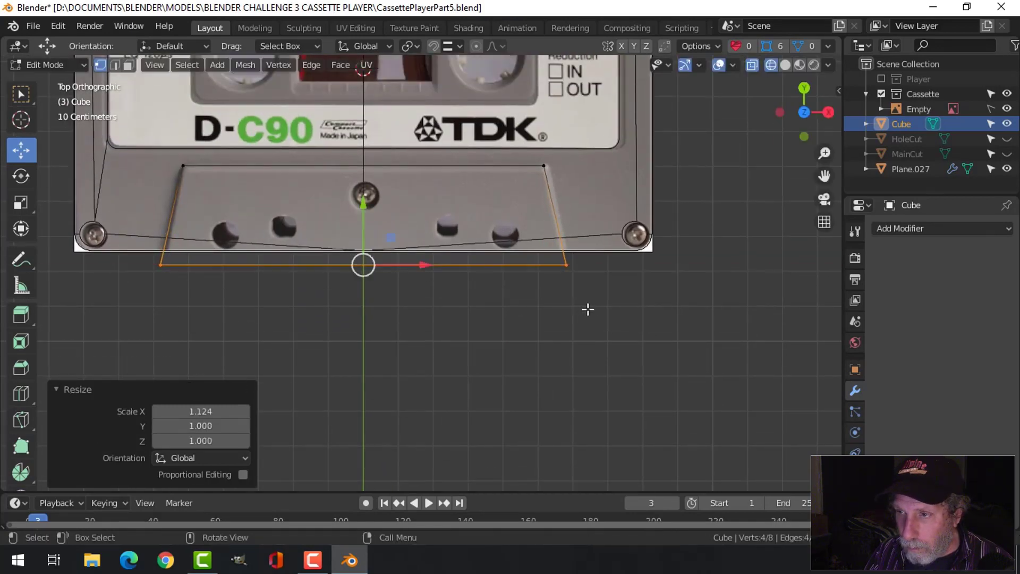
# Scale the whole trapezoid block to about 0.298 along Z, keeping it taller than the cassette body
pyautogui.moveTo(588, 307); pyautogui.dragTo(551, 294, button='middle')
pyautogui.scroll(-3, 542, 410)
pyautogui.press('a')
pyautogui.middleClick(545, 307)
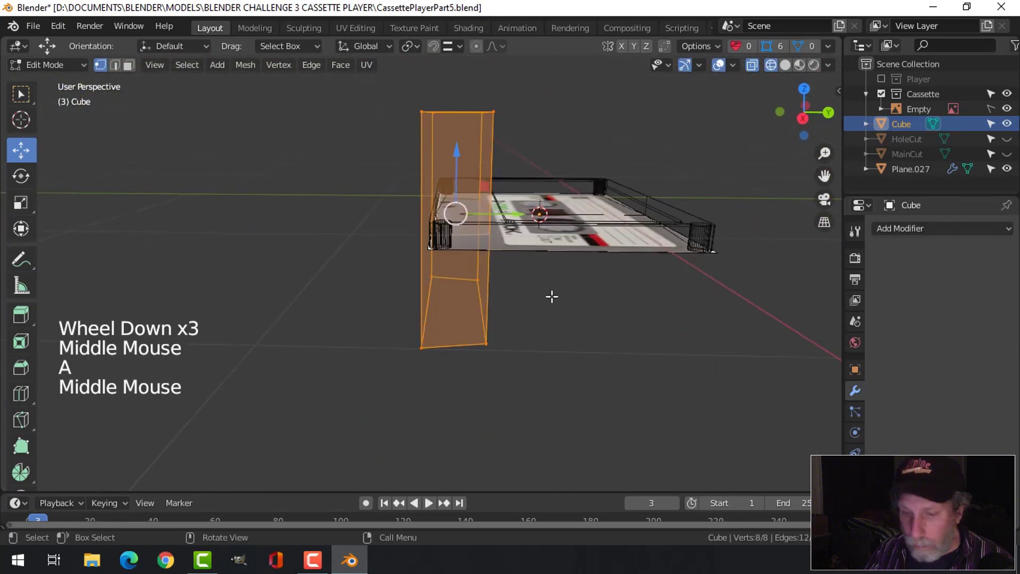
pyautogui.press('s')
pyautogui.press('z')
pyautogui.press('Escape')
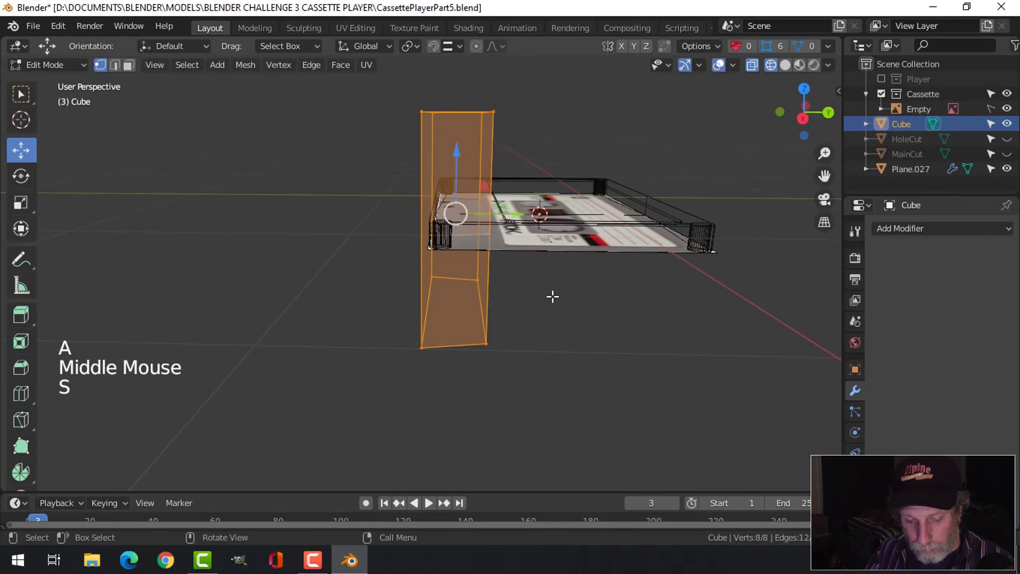
pyautogui.press('s')
pyautogui.press('z')
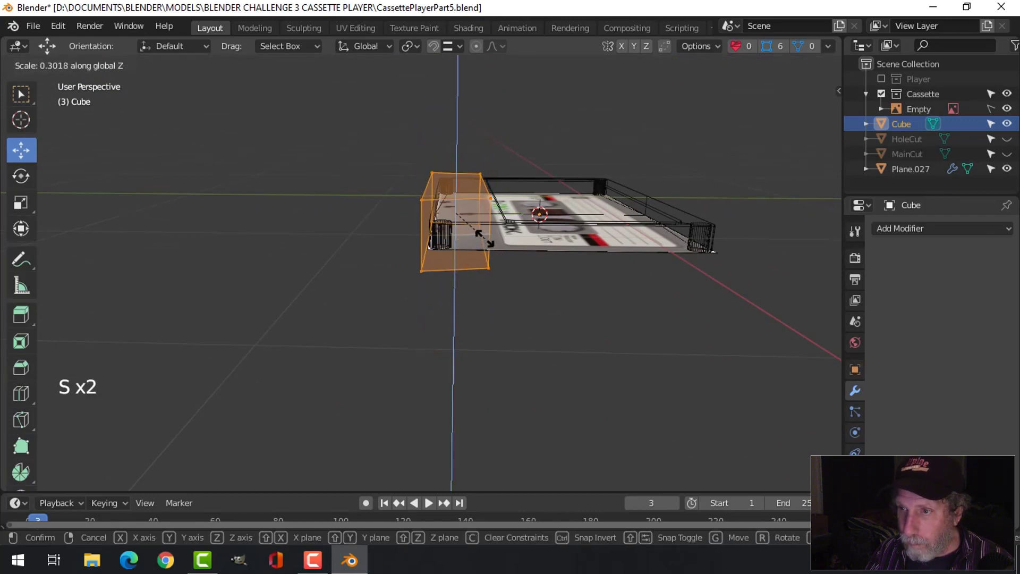
pyautogui.click(481, 242)
# Switch the viewport to solid shading and view the trapezoid block against the cassette body
pyautogui.moveTo(480, 241); pyautogui.dragTo(596, 338, button='middle')
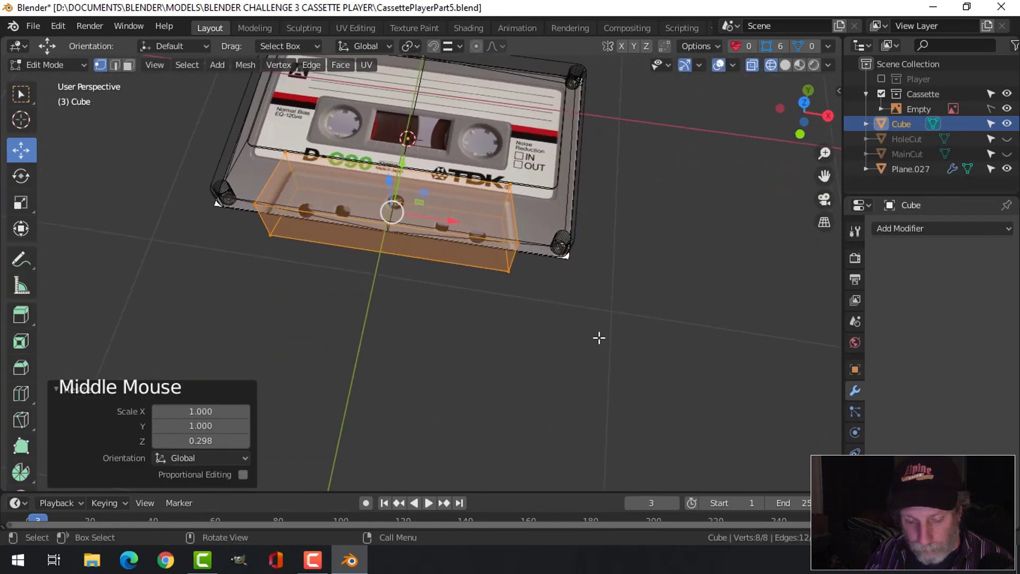
pyautogui.press('z')
pyautogui.moveTo(691, 337); pyautogui.dragTo(595, 360, button='middle')
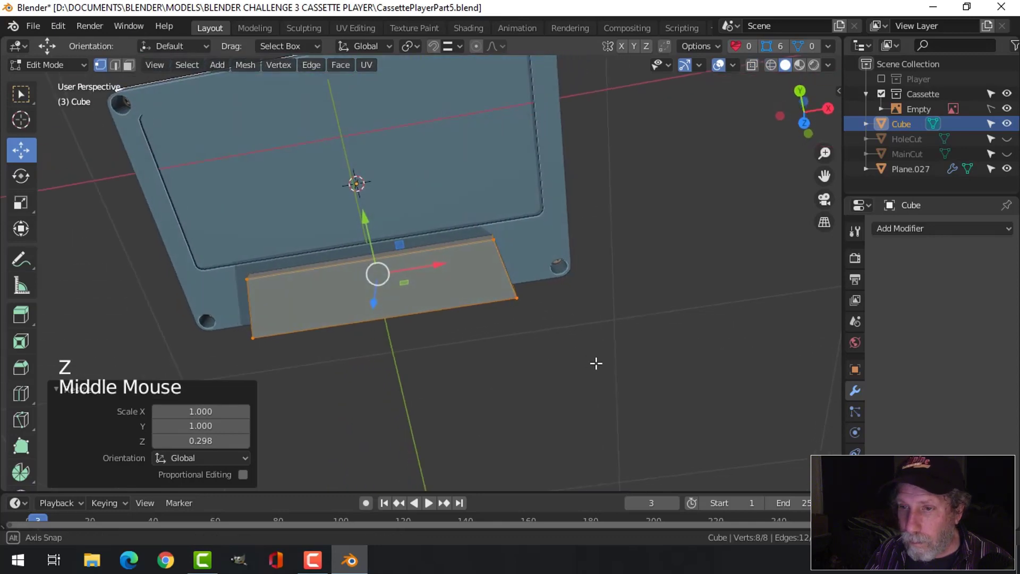
pyautogui.scroll(2, 489, 355)
pyautogui.moveTo(489, 355); pyautogui.dragTo(639, 300, button='middle')
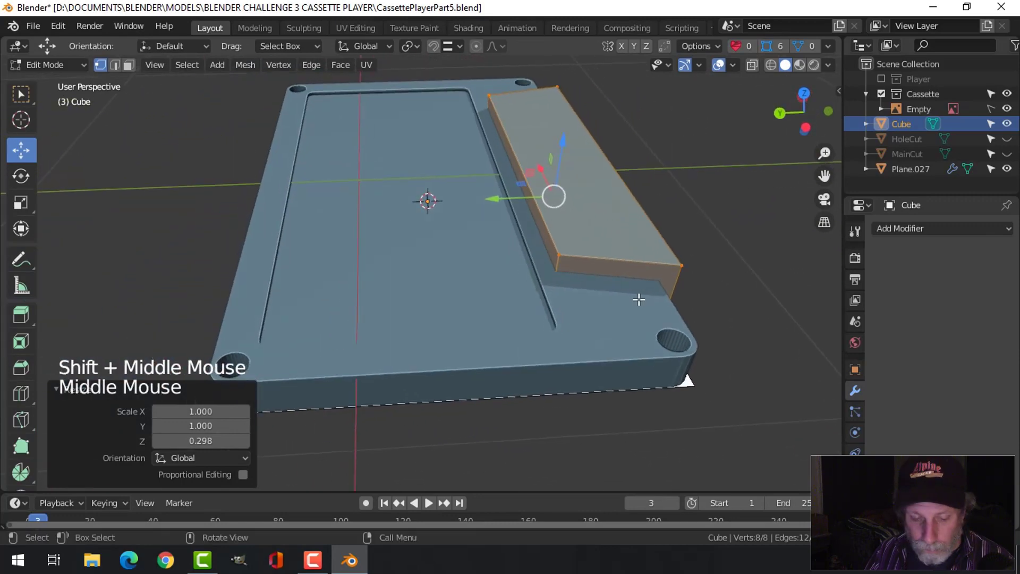
# Bevel the trapezoid block's two vertical corner edges nearest the label recess with 4 segments, about 0.033 m wide
pyautogui.press('2')
pyautogui.hotkey('alt', 'a')
pyautogui.moveTo(569, 292); pyautogui.dragTo(287, 253, button='middle')
pyautogui.hotkey('ctrl', 'z')
pyautogui.hotkey('ctrl', 'z')
pyautogui.keyDown('shift'); pyautogui.click(333, 252); pyautogui.keyUp('shift')
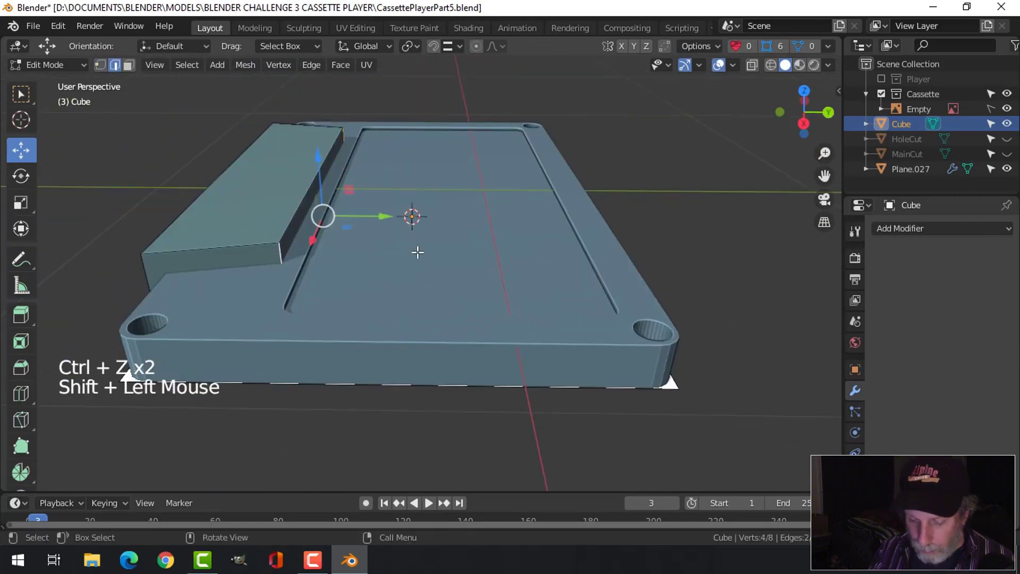
pyautogui.hotkey('ctrl', 'b')
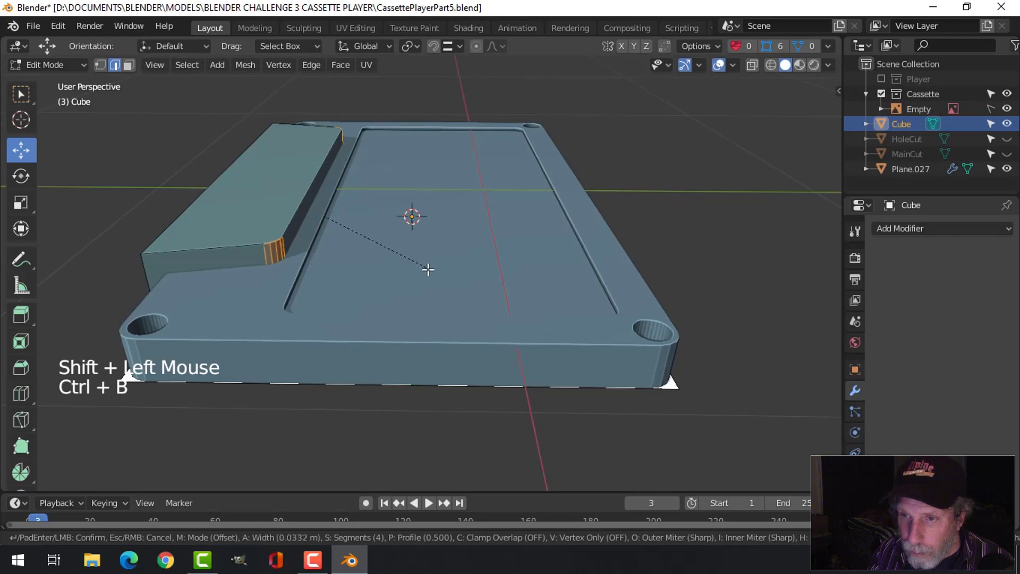
pyautogui.click(429, 270)
pyautogui.hotkey('alt', 'a')
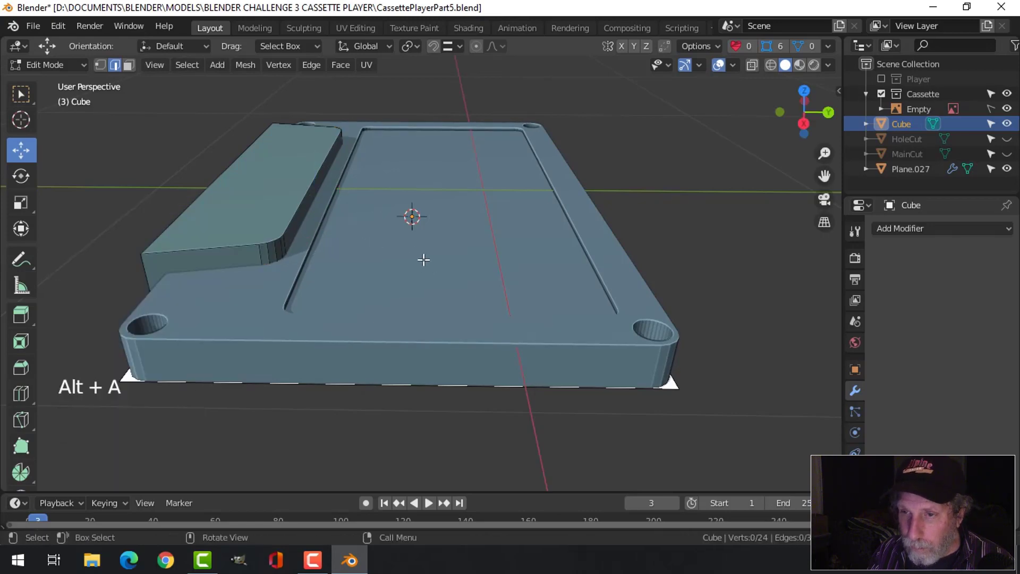
# Raise the trapezoid block slightly along Z in the right side view, toward centring it on the cassette's thickness
pyautogui.press('Tab')
pyautogui.scroll(-3, 405, 262)
pyautogui.hotkey('alt', 'a')
pyautogui.moveTo(364, 279); pyautogui.dragTo(481, 304, button='middle')
pyautogui.scroll(2, 471, 303)
pyautogui.press('KP_3')
pyautogui.scroll(2, 474, 229)
pyautogui.click(392, 193)
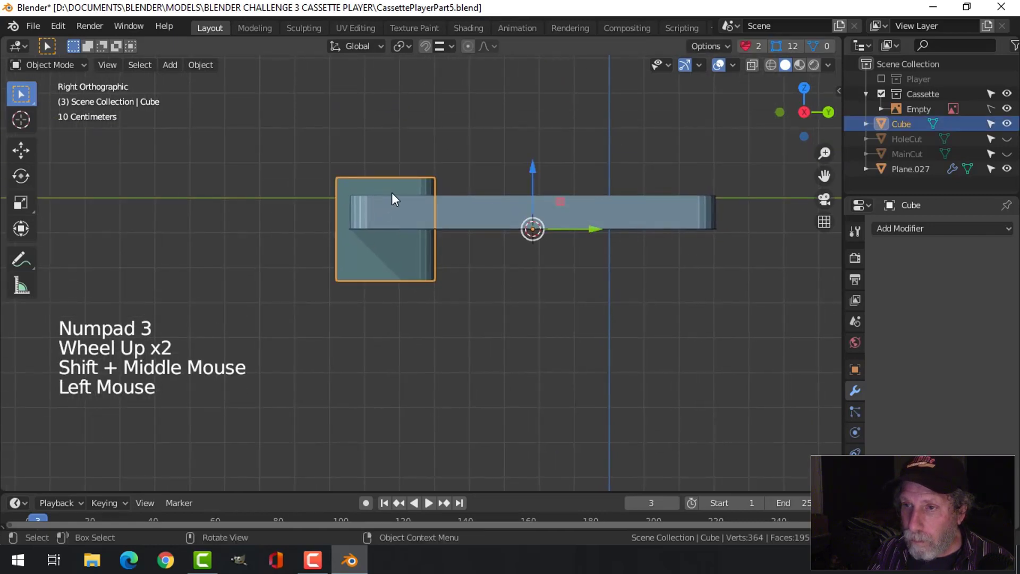
pyautogui.moveTo(533, 171); pyautogui.dragTo(534, 158)
# Scale the whole block's mesh to about 0.431 along Z and move it up about 0.013 m along Z
pyautogui.press('Tab')
pyautogui.press('a')
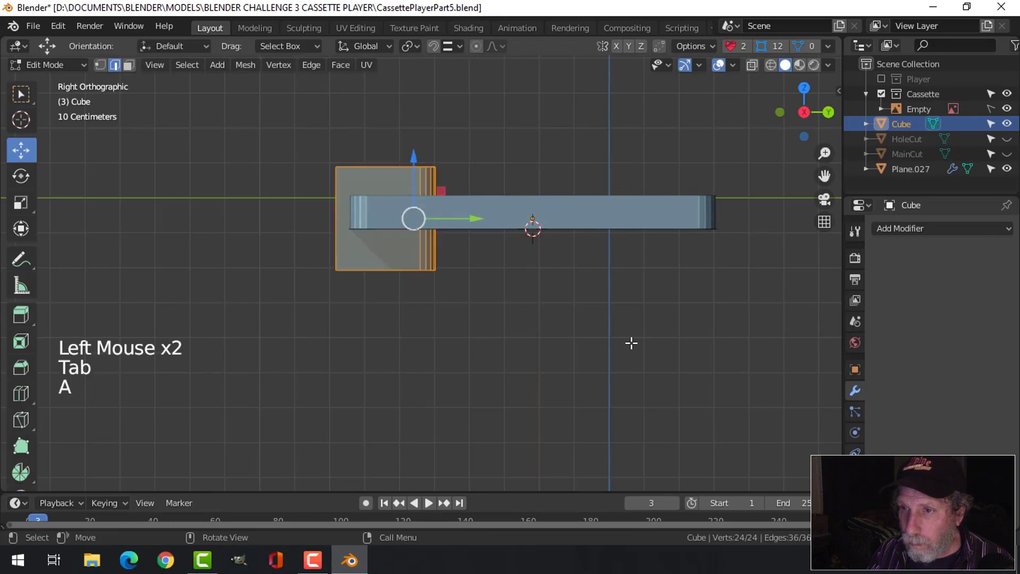
pyautogui.press('s')
pyautogui.press('z')
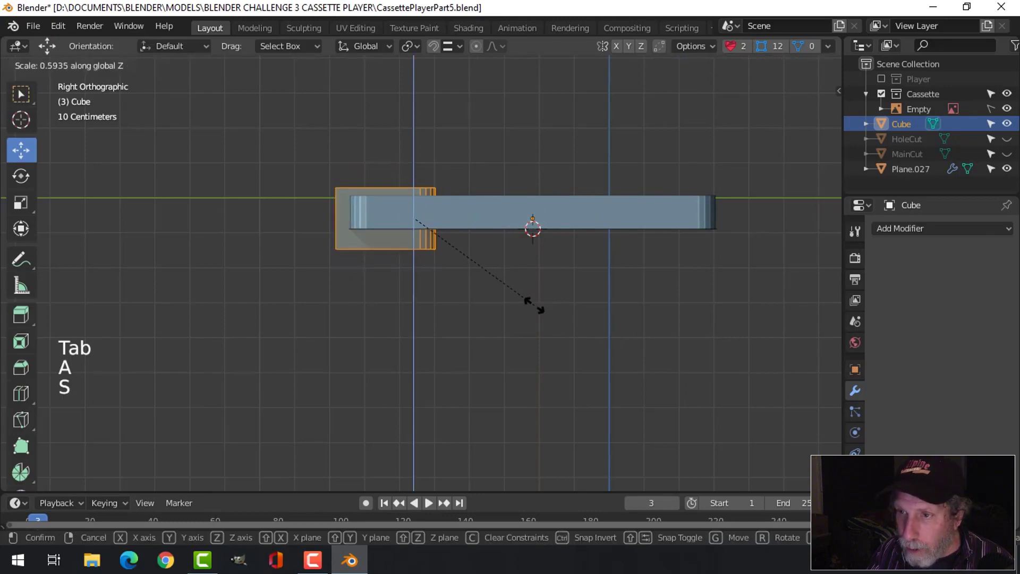
pyautogui.click(500, 282)
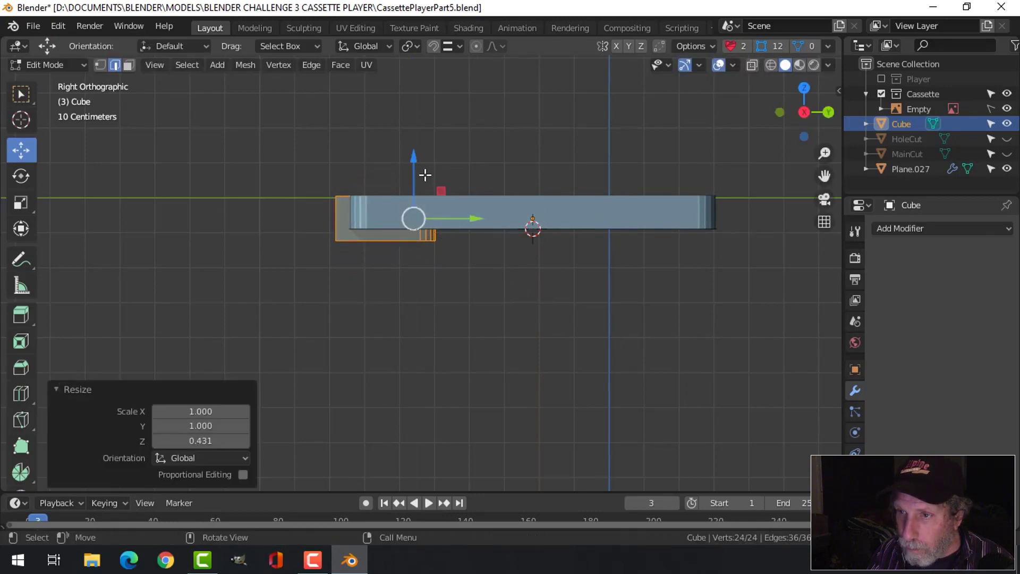
pyautogui.moveTo(414, 165); pyautogui.dragTo(416, 160)
pyautogui.scroll(3, 464, 228)
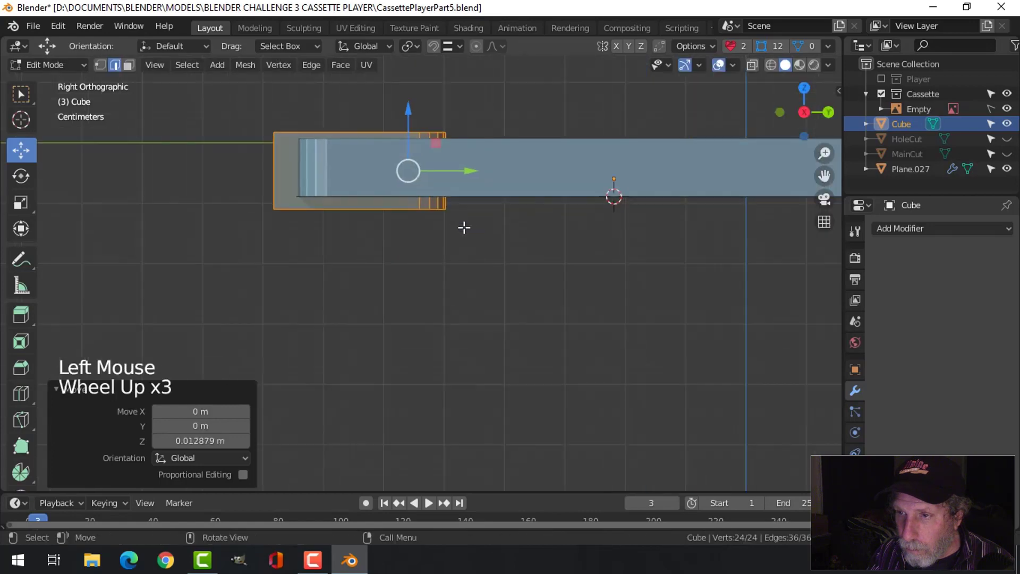
# Scale the block's mesh to 0.964 along Z and raise it about 0.005 m so it projects evenly above and below the cassette
pyautogui.press('s')
pyautogui.press('z')
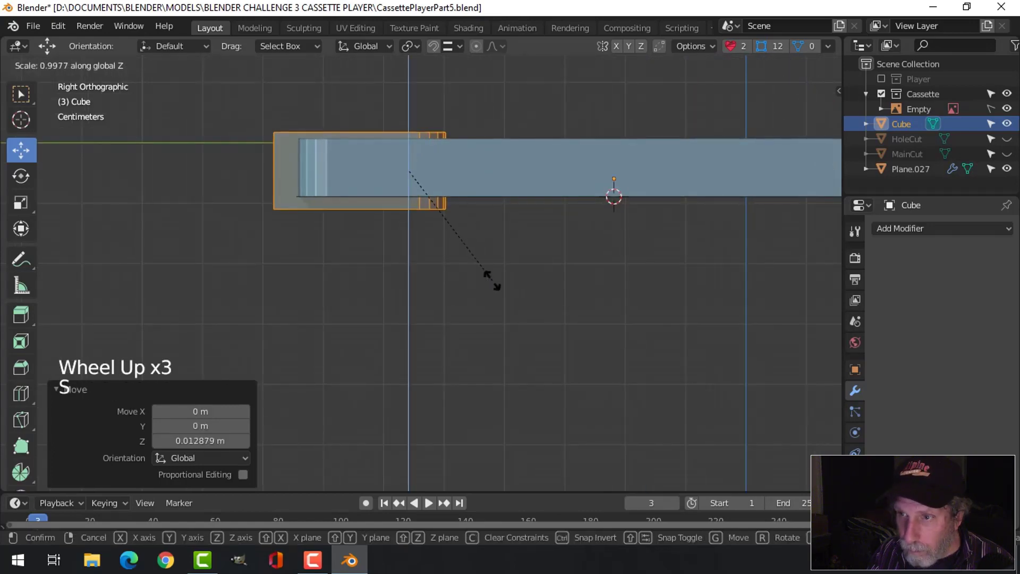
pyautogui.click(491, 274)
pyautogui.moveTo(412, 119); pyautogui.dragTo(410, 115)
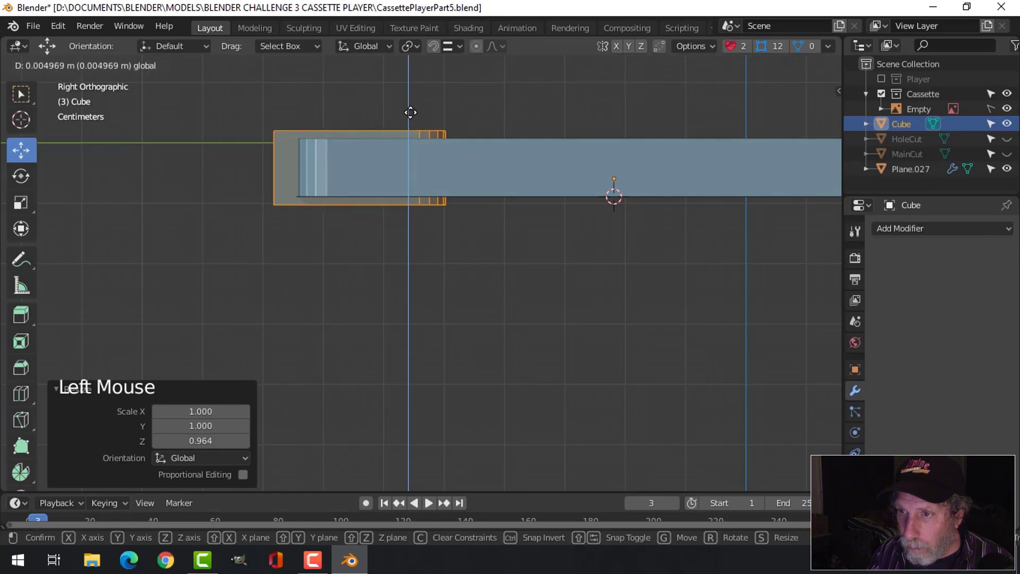
pyautogui.moveTo(413, 114); pyautogui.dragTo(413, 114)
pyautogui.hotkey('alt', 'a')
pyautogui.moveTo(413, 114); pyautogui.dragTo(463, 255, button='middle')
pyautogui.scroll(-7, 522, 289)
pyautogui.press('Tab')
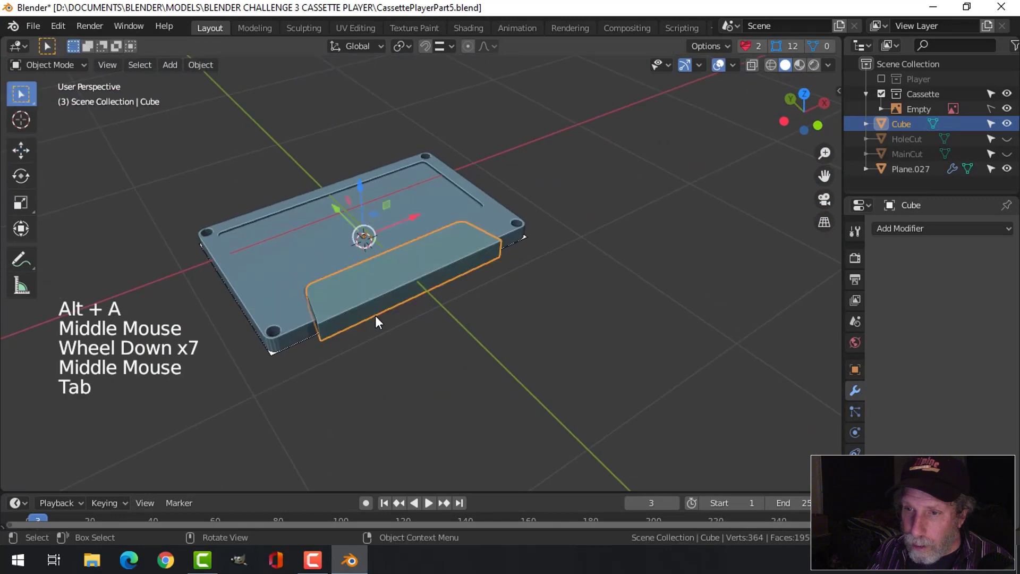
# Add a cube in top view and move it about -1.527 m along Y so its upper edge meets the cassette's bottom edge
pyautogui.moveTo(378, 321); pyautogui.dragTo(483, 273, button='middle')
pyautogui.scroll(3, 562, 291)
pyautogui.hotkey('alt', 'a')
pyautogui.moveTo(563, 296); pyautogui.dragTo(511, 329, button='middle')
pyautogui.press('KP_7')
pyautogui.scroll(-3, 502, 301)
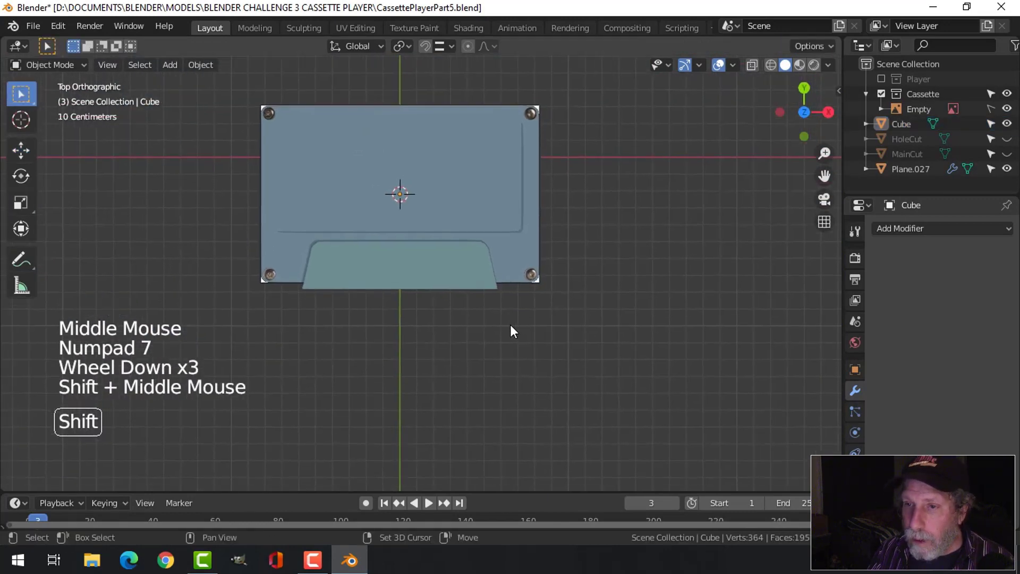
pyautogui.hotkey('shift', 'a')
pyautogui.moveTo(475, 237)
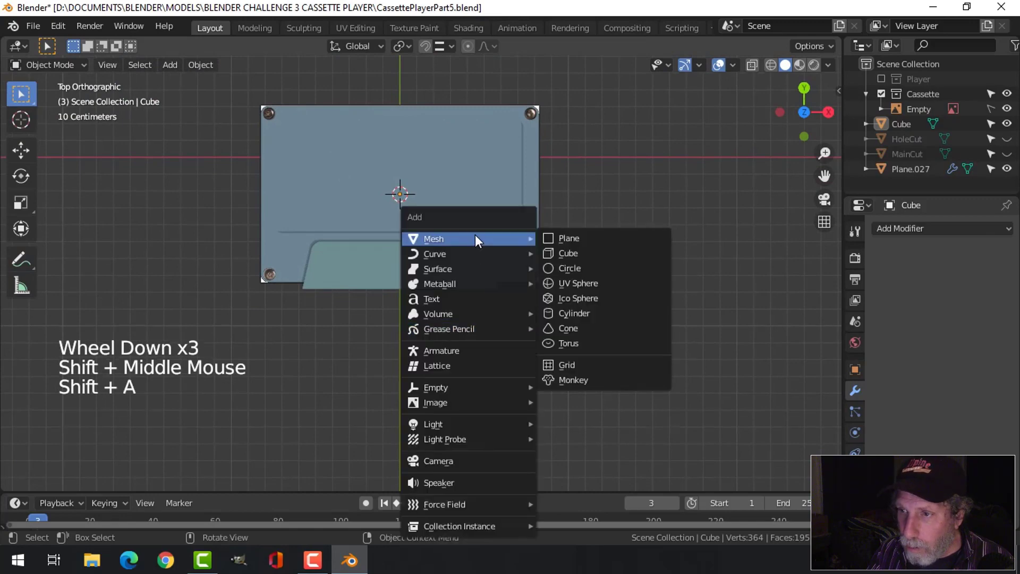
pyautogui.click(566, 253)
pyautogui.moveTo(402, 160)
pyautogui.mouseDown()
pyautogui.moveTo(410, 407)
pyautogui.moveTo(411, 392)
pyautogui.mouseUp()
# Examine in wireframe how the new cube's edge lines up with the cassette's bottom edge, then return to solid shading
pyautogui.press('z')
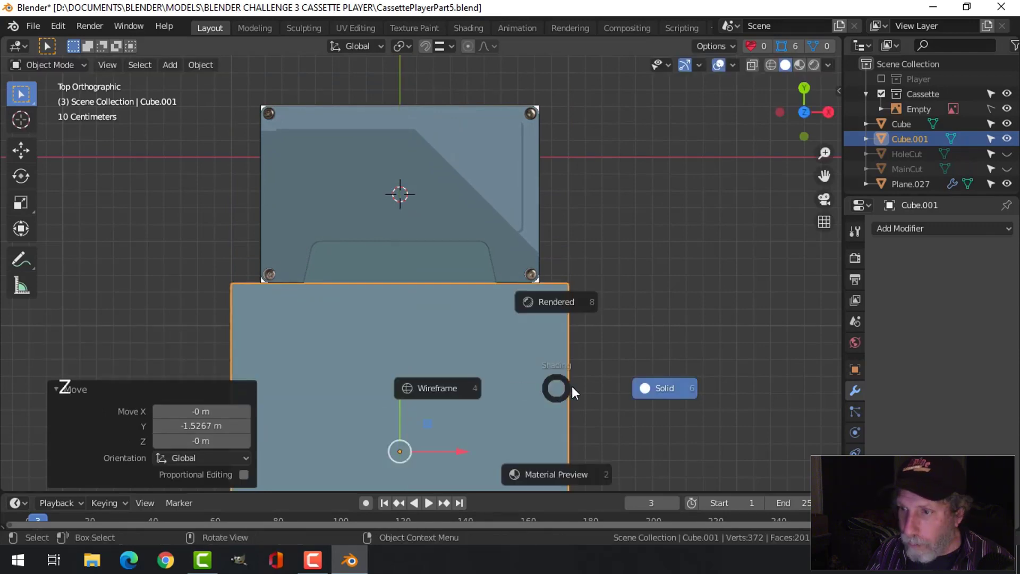
pyautogui.click(444, 388)
pyautogui.scroll(5, 501, 382)
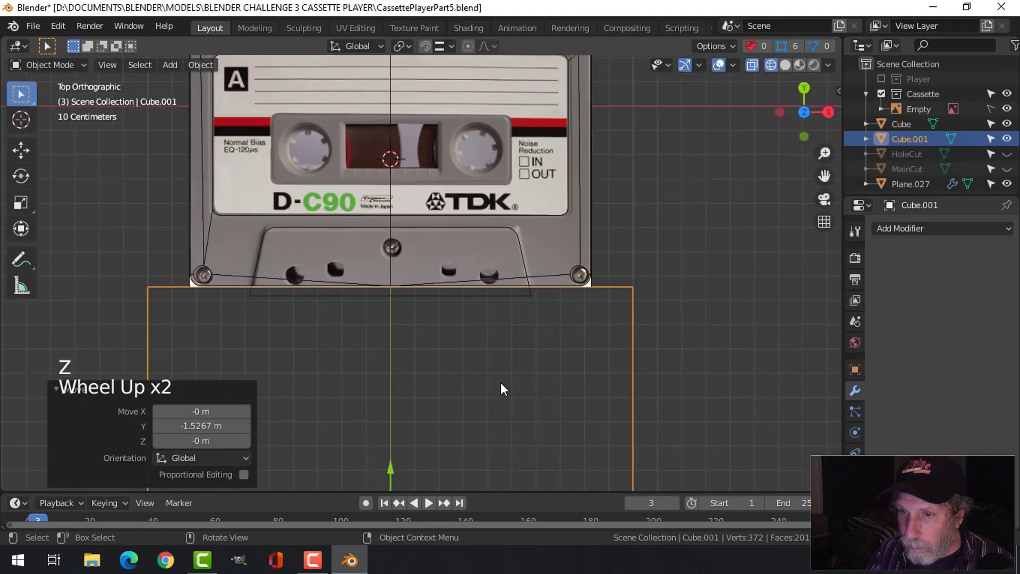
pyautogui.keyDown('shift'); pyautogui.moveTo(506, 386); pyautogui.dragTo(497, 333, button='middle'); pyautogui.keyUp('shift')
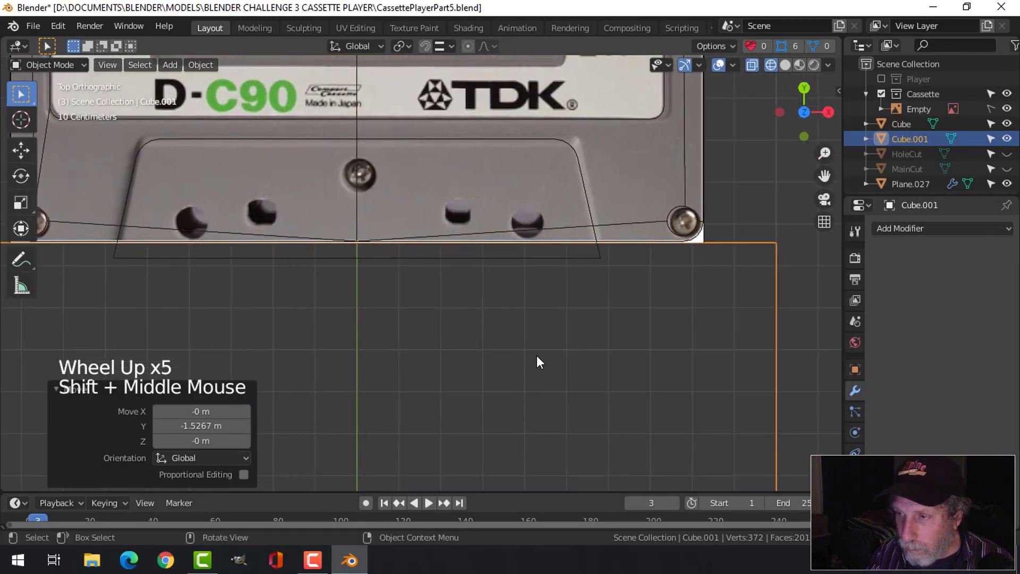
pyautogui.scroll(-3, 538, 356)
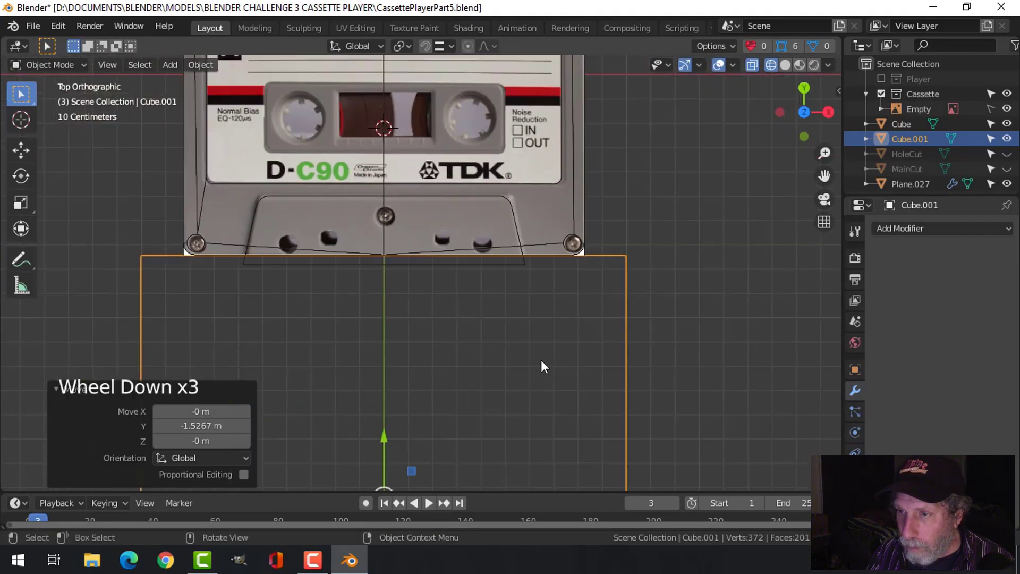
pyautogui.moveTo(541, 360); pyautogui.dragTo(404, 255, button='middle')
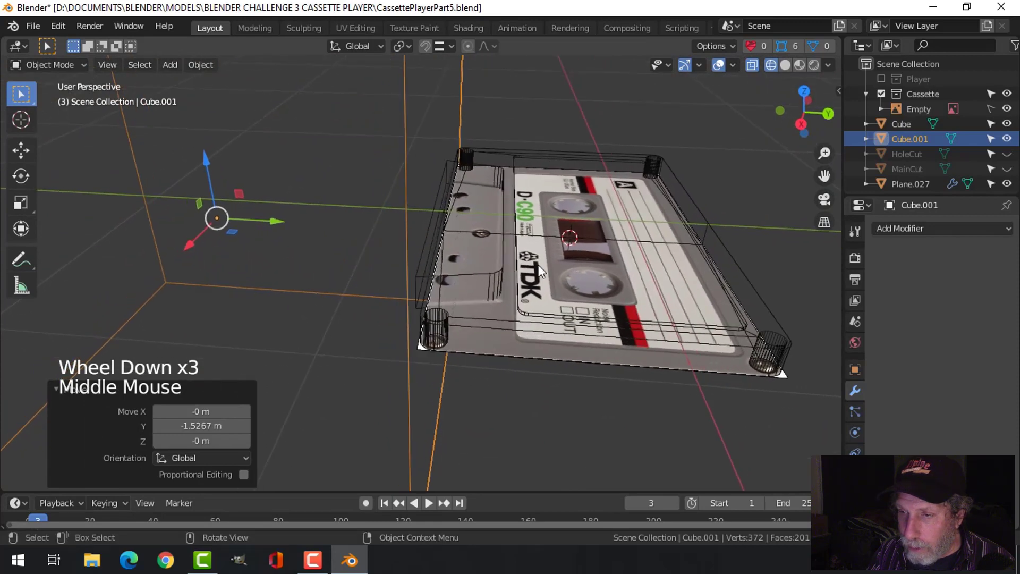
pyautogui.press('z')
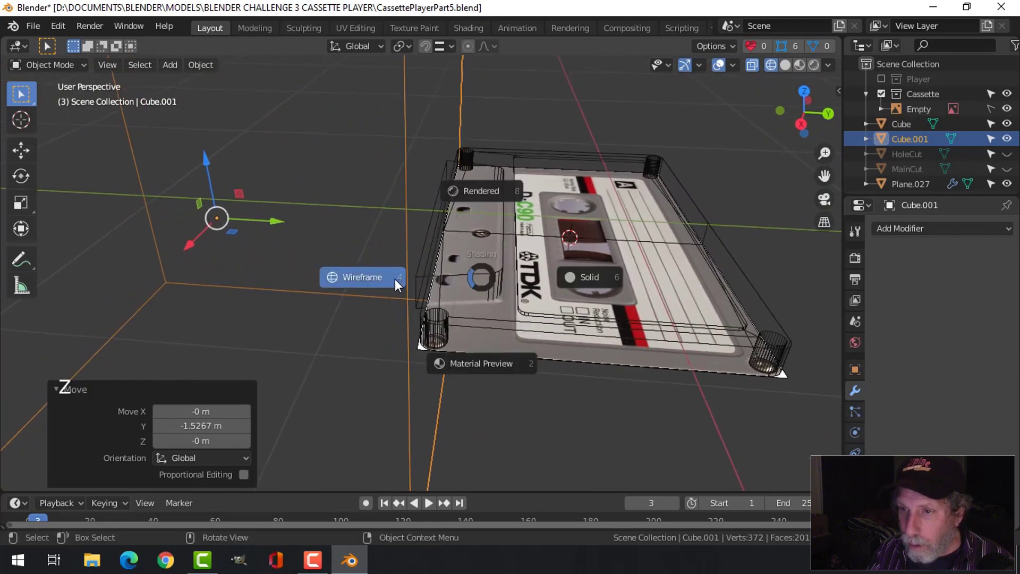
pyautogui.click(608, 279)
# Subtract the large cube from the trapezoid block with a Bool Tool brush Difference
pyautogui.moveTo(483, 307); pyautogui.dragTo(434, 273, button='middle')
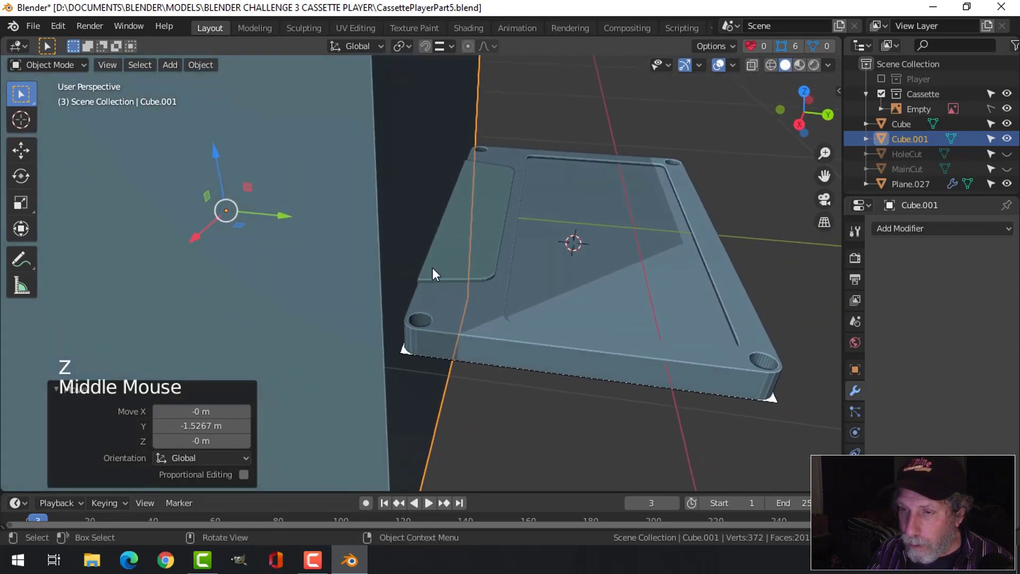
pyautogui.keyDown('shift'); pyautogui.click(498, 219); pyautogui.keyUp('shift')
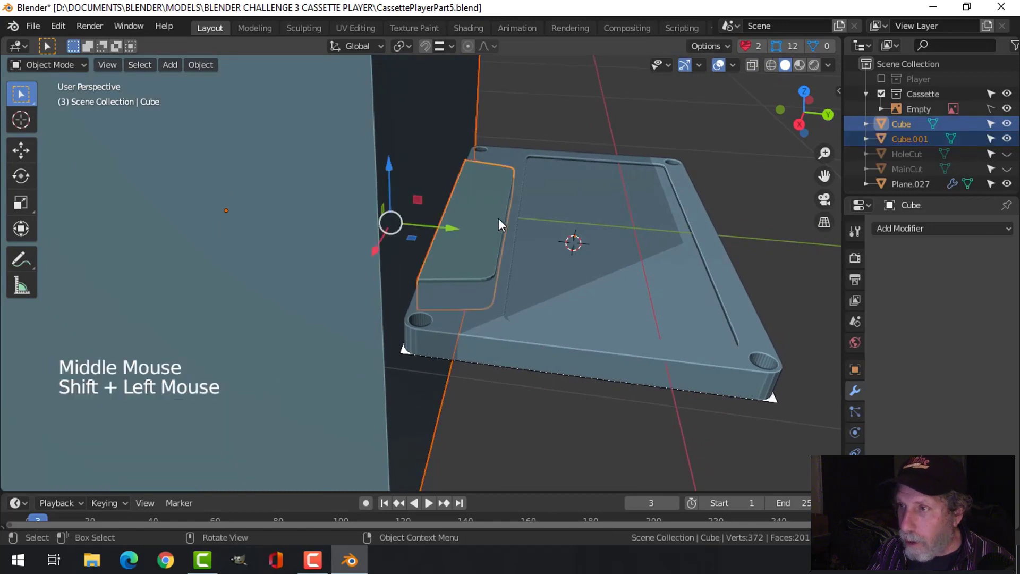
pyautogui.press('n')
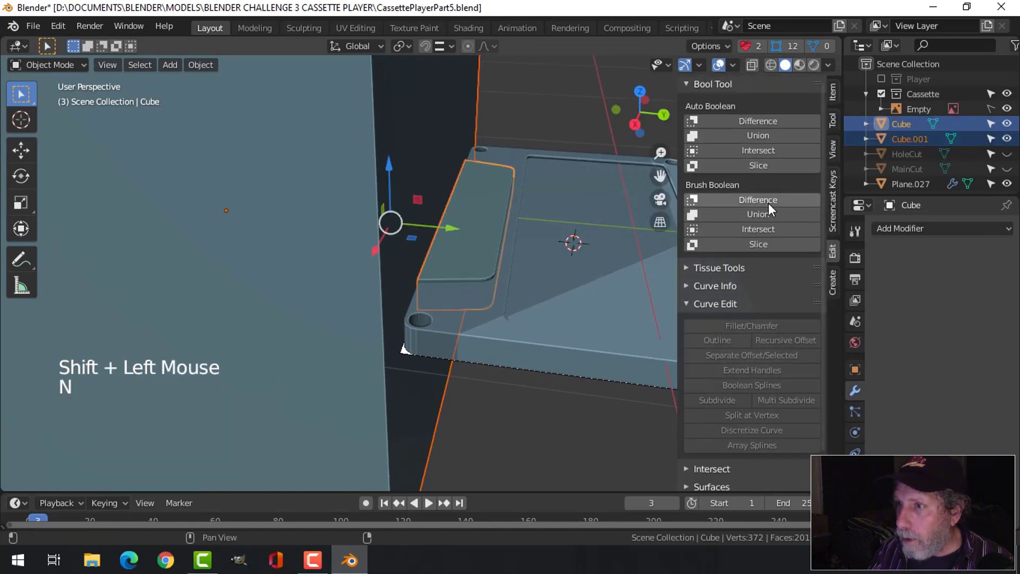
pyautogui.click(765, 201)
pyautogui.moveTo(492, 276)
pyautogui.mouseDown(button='middle')
pyautogui.moveTo(522, 279)
pyautogui.moveTo(513, 244)
pyautogui.moveTo(495, 254)
pyautogui.mouseUp(button='middle')
pyautogui.hotkey('alt', 'a')
# Move the large cutter cube about 0.0018 m along Y so the block's cut face is flush with the cassette's edge
pyautogui.click(487, 244)
pyautogui.scroll(2, 508, 250)
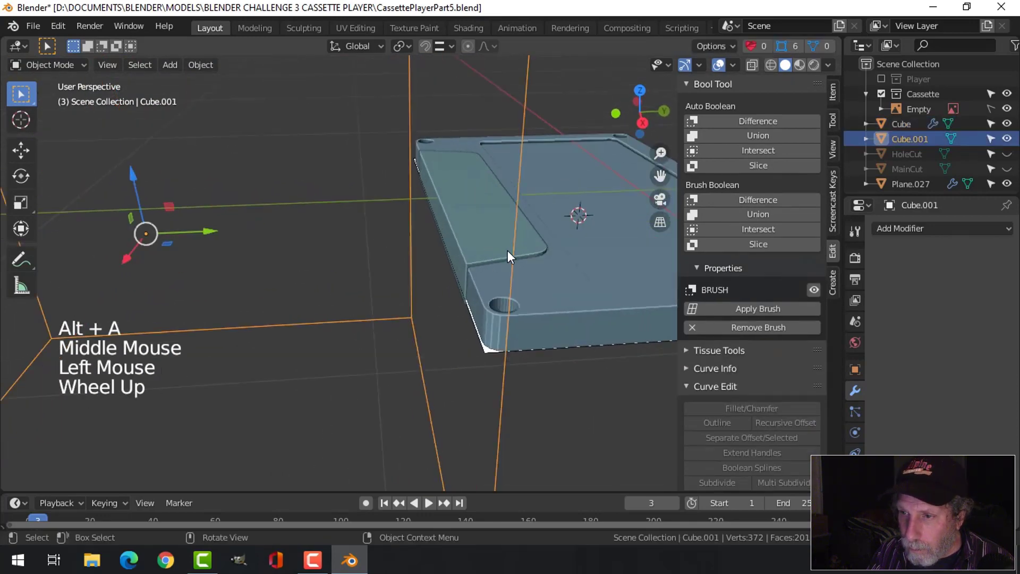
pyautogui.scroll(1, 507, 251)
pyautogui.keyDown('shift'); pyautogui.moveTo(507, 251); pyautogui.dragTo(456, 252, button='middle'); pyautogui.keyUp('shift')
pyautogui.press('g')
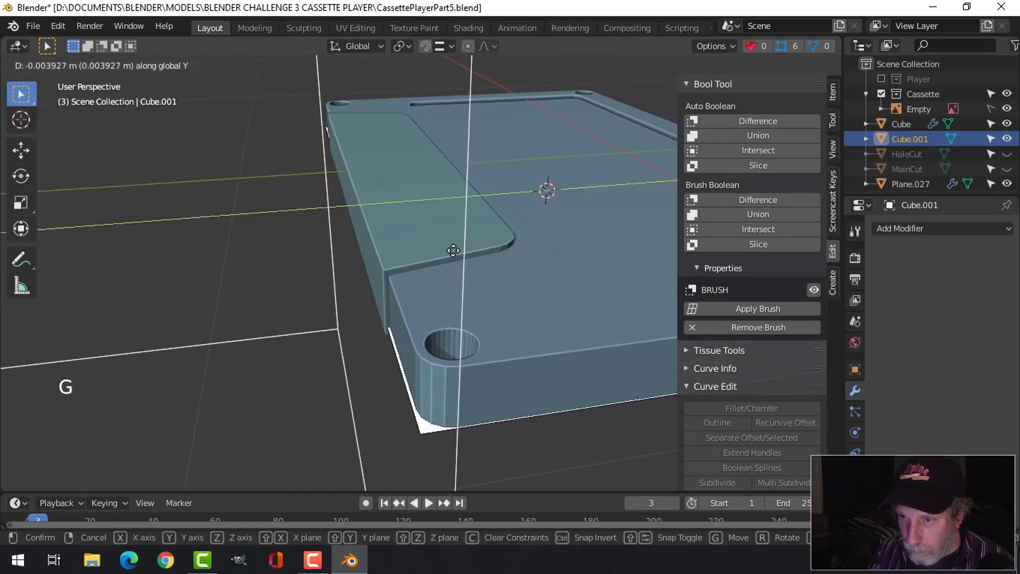
pyautogui.press('shift')
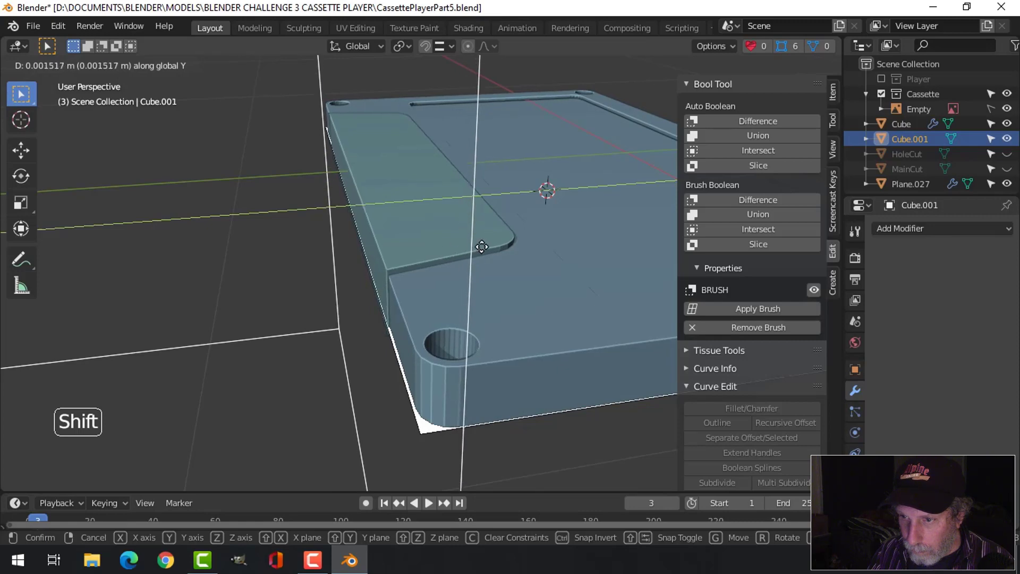
pyautogui.click(483, 247)
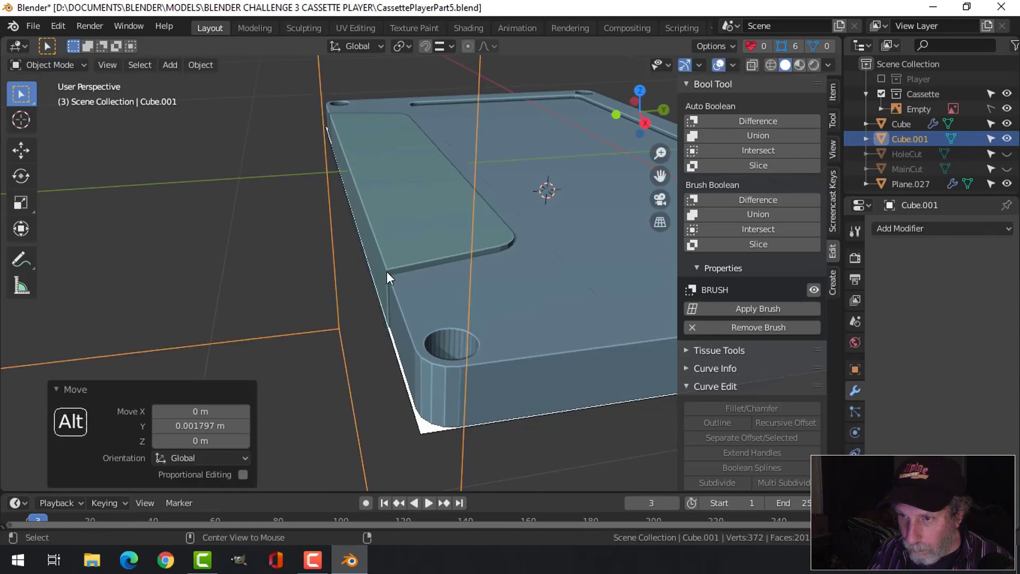
pyautogui.hotkey('alt', 'a')
# Apply the large cube's Boolean brush permanently to the trapezoid block
pyautogui.scroll(-2, 391, 264)
pyautogui.moveTo(391, 265); pyautogui.dragTo(611, 243, button='middle')
pyautogui.scroll(-2, 576, 257)
pyautogui.scroll(-5, 573, 258)
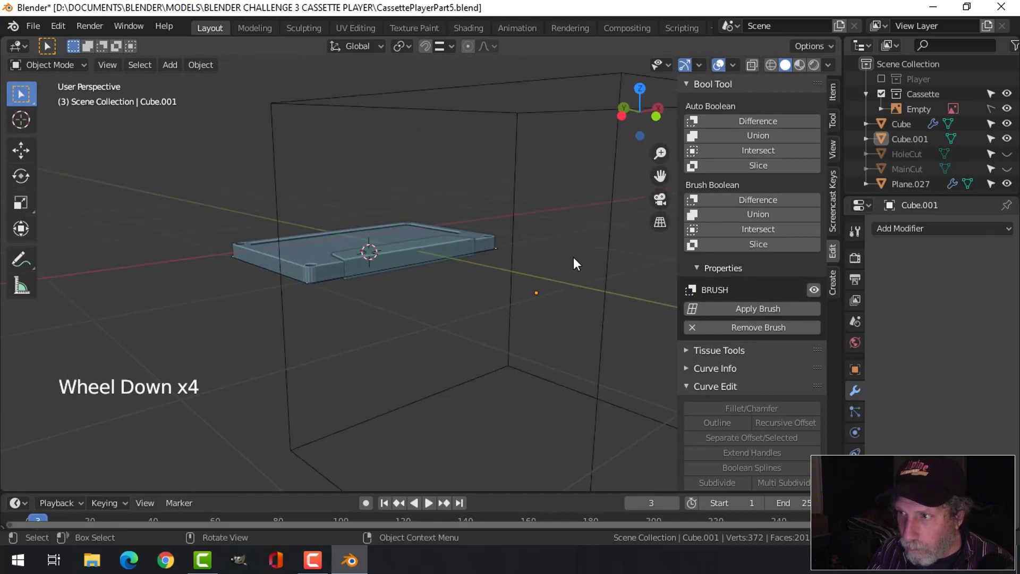
pyautogui.moveTo(528, 269)
pyautogui.mouseDown(button='middle')
pyautogui.moveTo(508, 369)
pyautogui.moveTo(445, 377)
pyautogui.moveTo(330, 266)
pyautogui.moveTo(303, 264)
pyautogui.moveTo(298, 292)
pyautogui.moveTo(350, 238)
pyautogui.moveTo(518, 264)
pyautogui.mouseUp(button='middle')
pyautogui.scroll(4, 487, 358)
pyautogui.scroll(3, 307, 293)
pyautogui.scroll(-2, 307, 288)
pyautogui.scroll(-3, 514, 262)
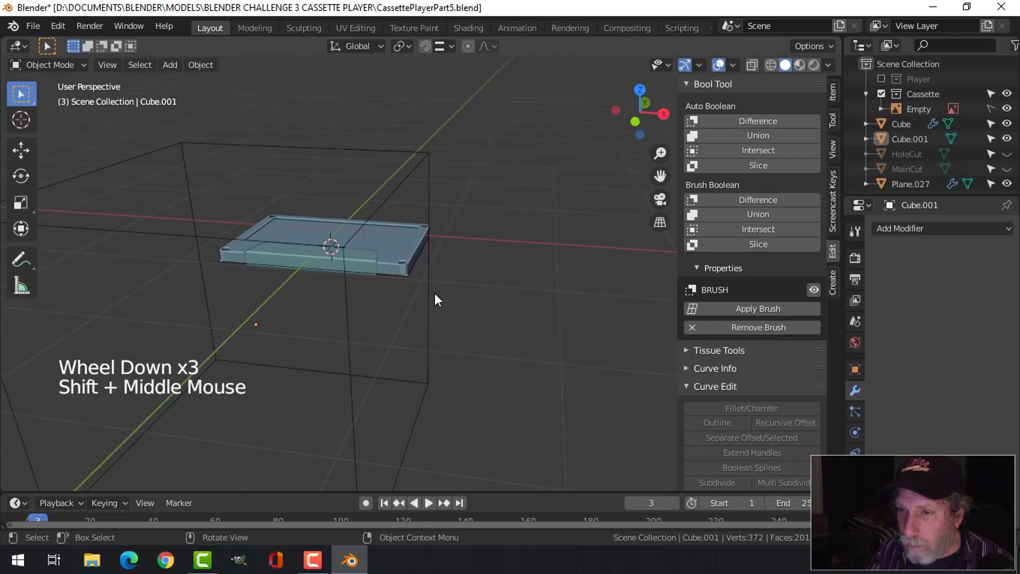
pyautogui.moveTo(433, 296); pyautogui.dragTo(481, 303, button='middle')
pyautogui.click(748, 309)
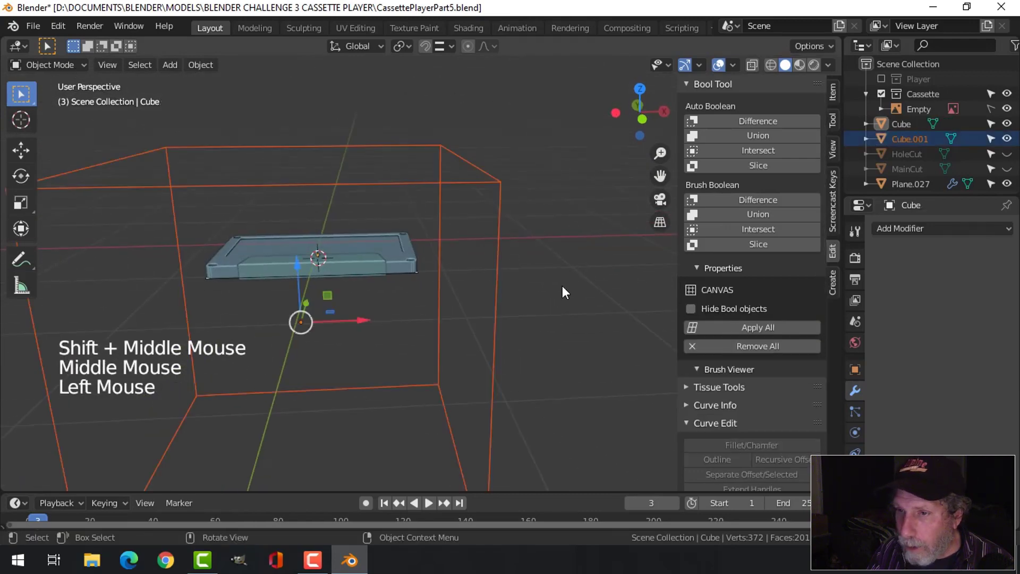
# Delete the large cutter cube from the scene
pyautogui.moveTo(562, 285)
pyautogui.mouseDown(button='middle')
pyautogui.moveTo(499, 305)
pyautogui.moveTo(383, 240)
pyautogui.mouseUp(button='middle')
pyautogui.click(378, 237)
pyautogui.press('x')
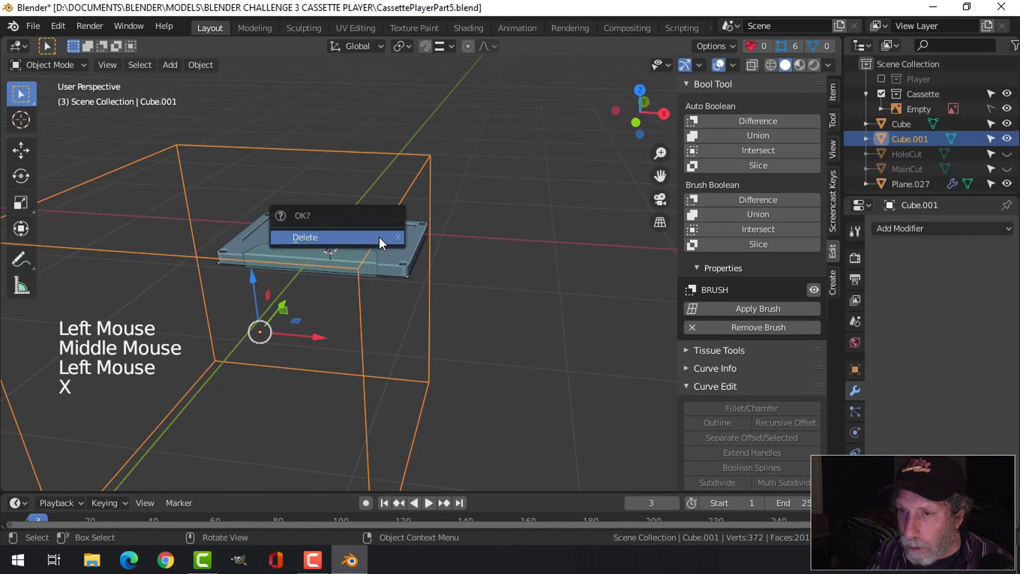
pyautogui.click(378, 237)
pyautogui.scroll(3, 390, 279)
pyautogui.moveTo(394, 288); pyautogui.dragTo(513, 188, button='middle')
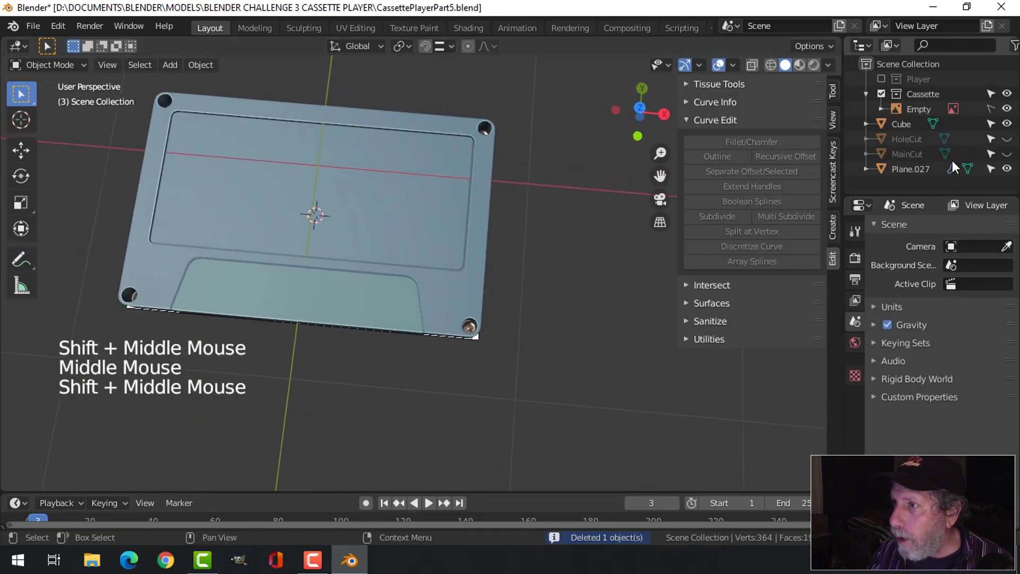
# Unhide the HoleCut cutter, select it and apply its Boolean brush to the cassette body
pyautogui.click(1008, 138)
pyautogui.moveTo(585, 238); pyautogui.dragTo(496, 231, button='middle')
pyautogui.click(495, 230)
pyautogui.scroll(3, 582, 290)
pyautogui.moveTo(581, 291); pyautogui.dragTo(527, 285, button='middle')
pyautogui.click(730, 304)
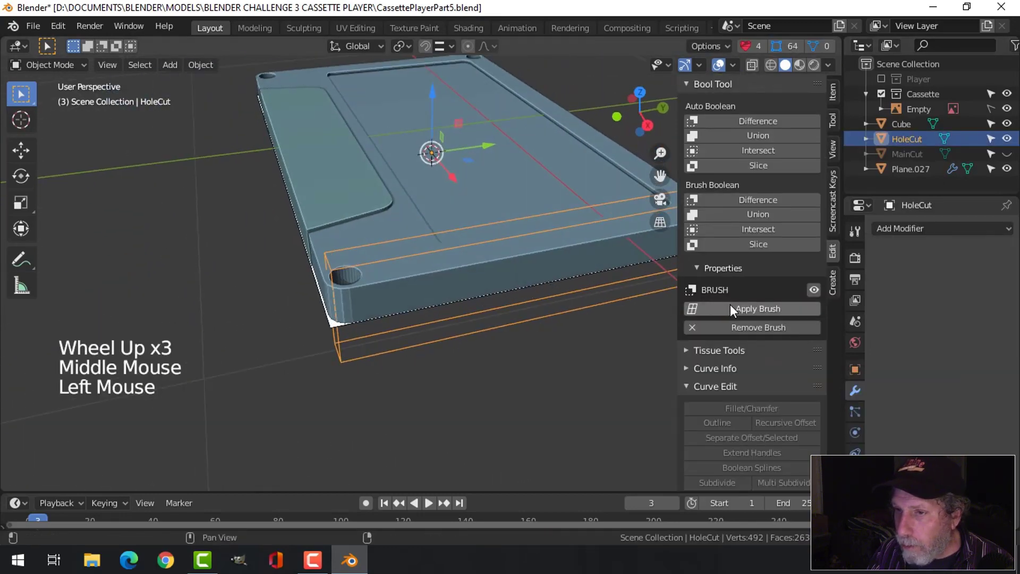
# Select the HoleCut cutter under the cassette body and delete it from the scene
pyautogui.click(580, 223)
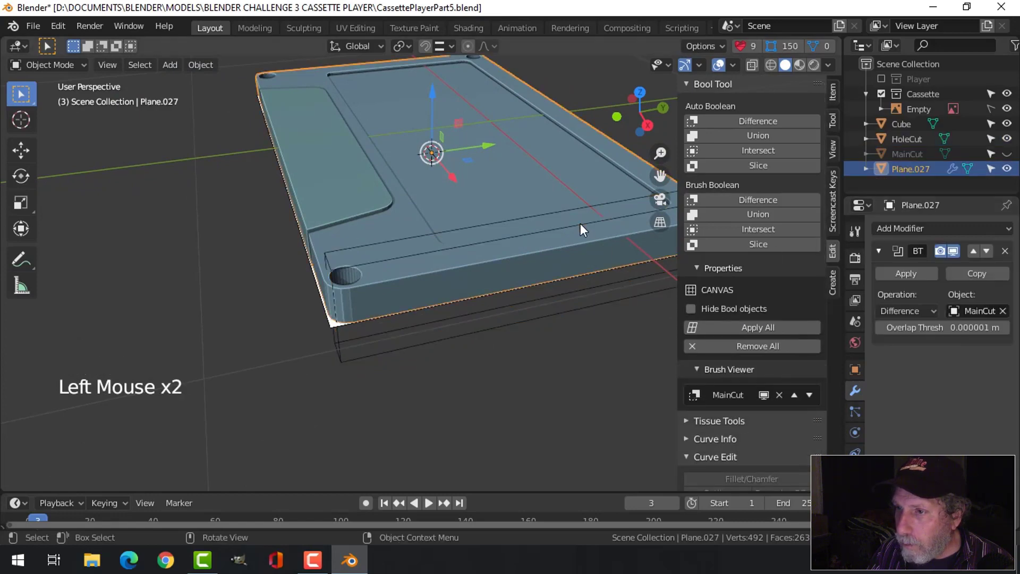
pyautogui.click(570, 226)
pyautogui.press('x')
pyautogui.click(569, 226)
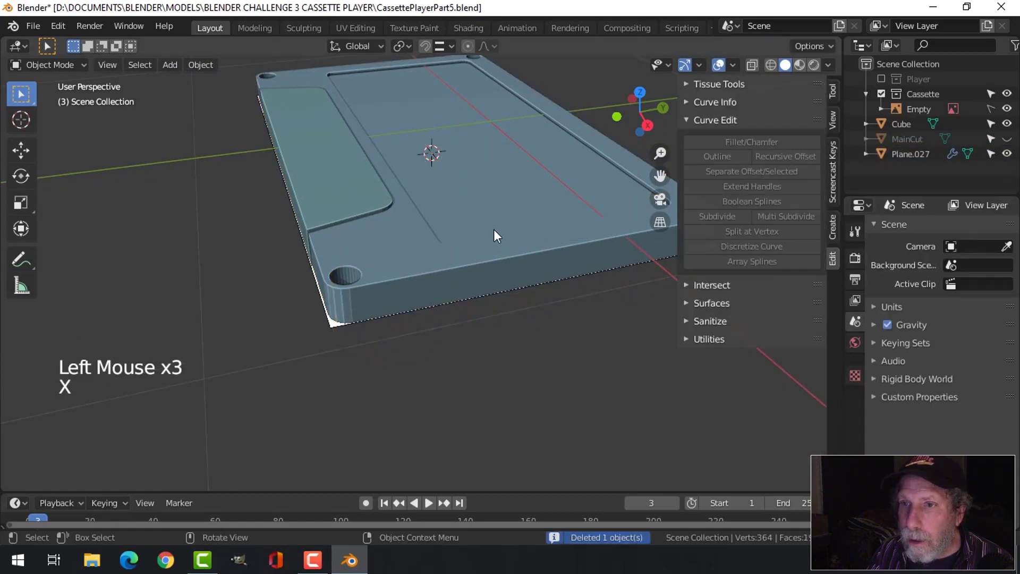
# Unhide the MainCut cutter, select it and try to apply its Boolean brush to the cassette body
pyautogui.scroll(-3, 493, 229)
pyautogui.moveTo(493, 229); pyautogui.dragTo(505, 247, button='middle')
pyautogui.keyDown('shift'); pyautogui.moveTo(414, 248); pyautogui.dragTo(358, 200, button='middle'); pyautogui.keyUp('shift')
pyautogui.scroll(3, 410, 222)
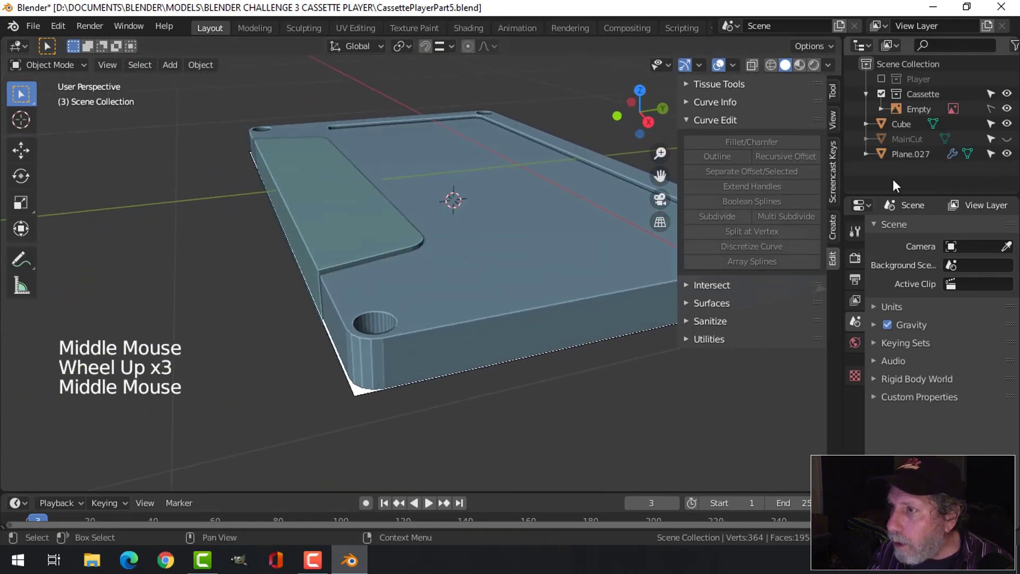
pyautogui.click(1007, 140)
pyautogui.click(538, 181)
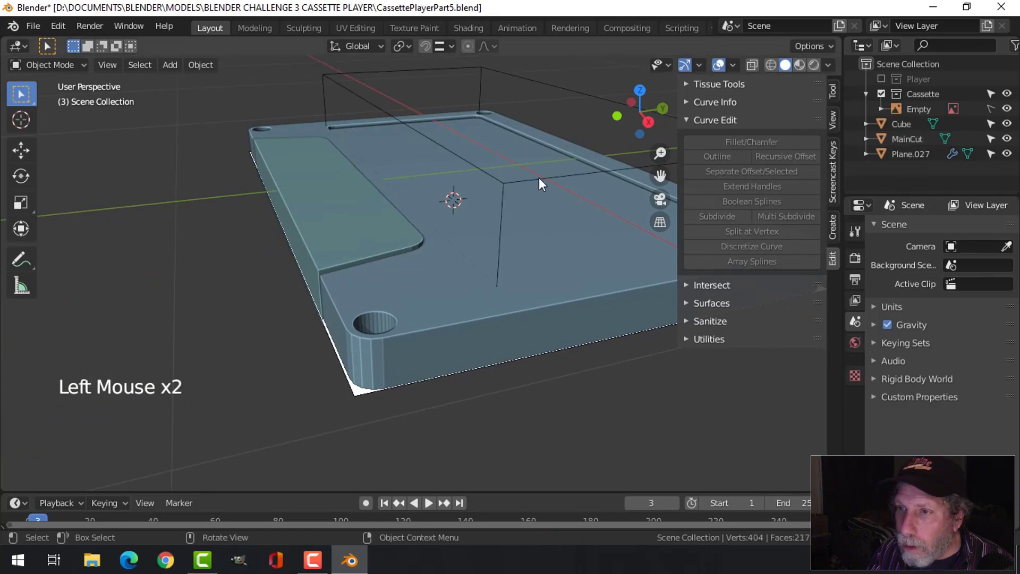
pyautogui.click(761, 309)
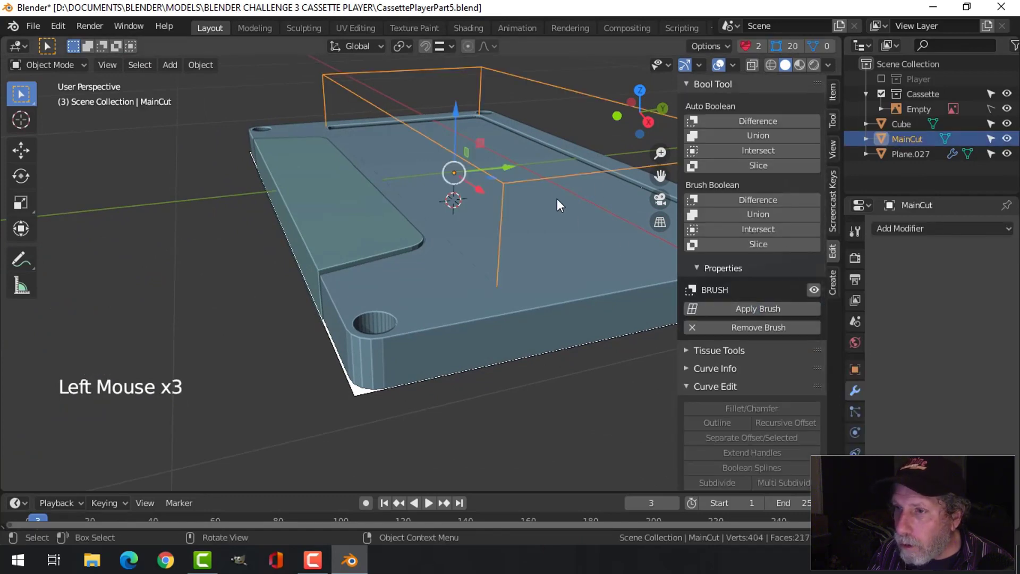
# Delete the MainCut cutter from the scene and save the file
pyautogui.click(547, 177)
pyautogui.press('x')
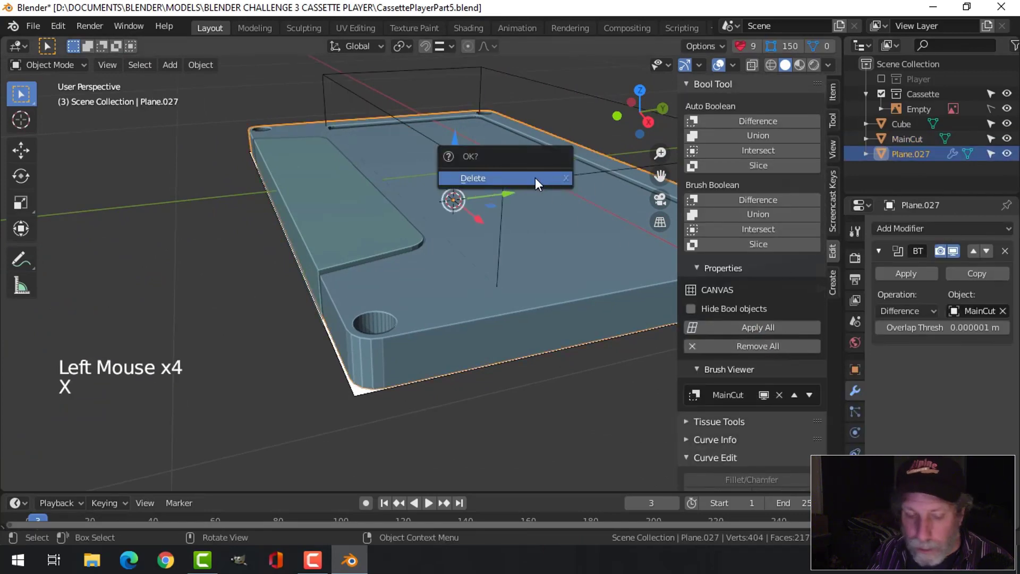
pyautogui.click(535, 183)
pyautogui.press('x')
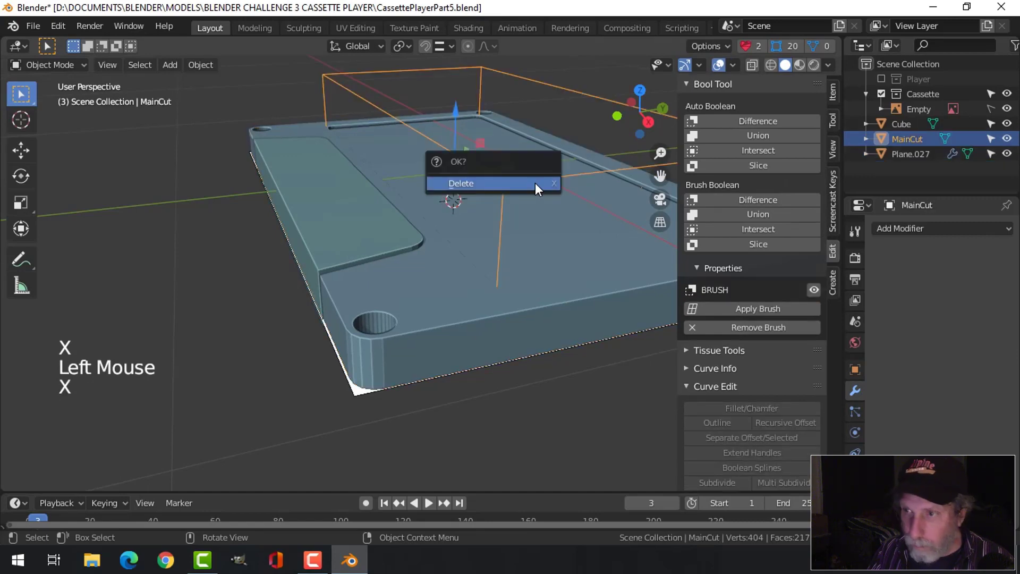
pyautogui.click(535, 183)
pyautogui.scroll(-3, 395, 186)
pyautogui.moveTo(395, 186); pyautogui.dragTo(536, 260, button='middle')
pyautogui.press('n')
pyautogui.moveTo(536, 261); pyautogui.dragTo(498, 297, button='middle')
pyautogui.press('ctrl')
pyautogui.hotkey('ctrl', 's')
pyautogui.scroll(2, 489, 227)
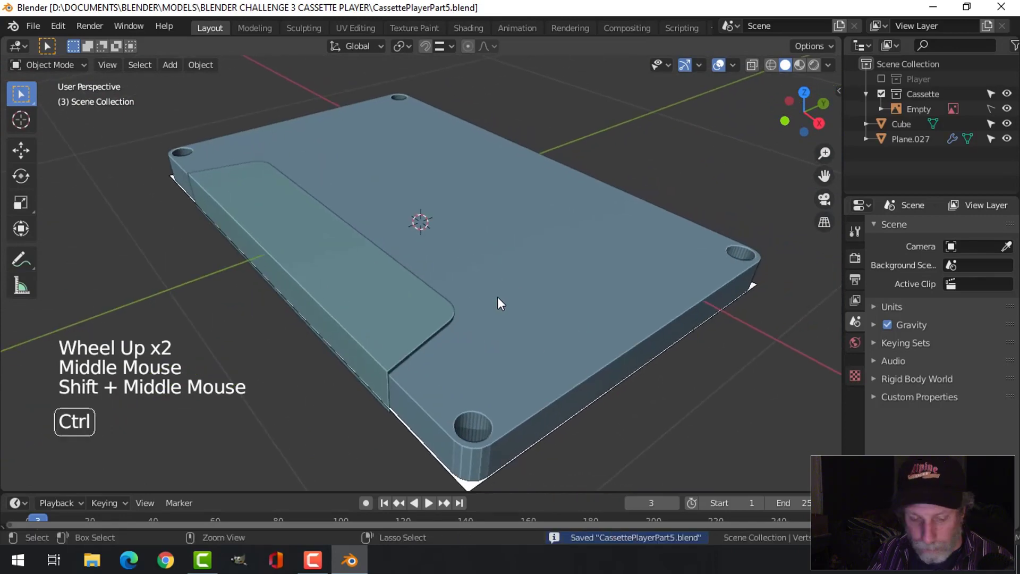
# Undo the deletion of the MainCut cutter so it is back in the scene
pyautogui.hotkey('ctrl', 'z')
pyautogui.hotkey('ctrl', 'z')
pyautogui.click(567, 278)
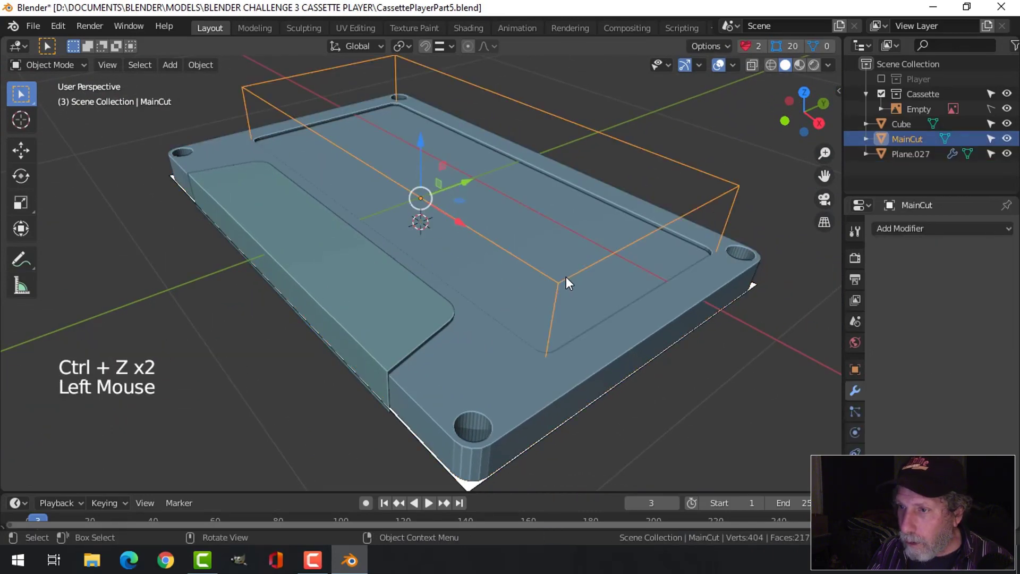
# Select the cassette body and permanently apply its Boolean Difference modifier that uses MainCut
pyautogui.press('n')
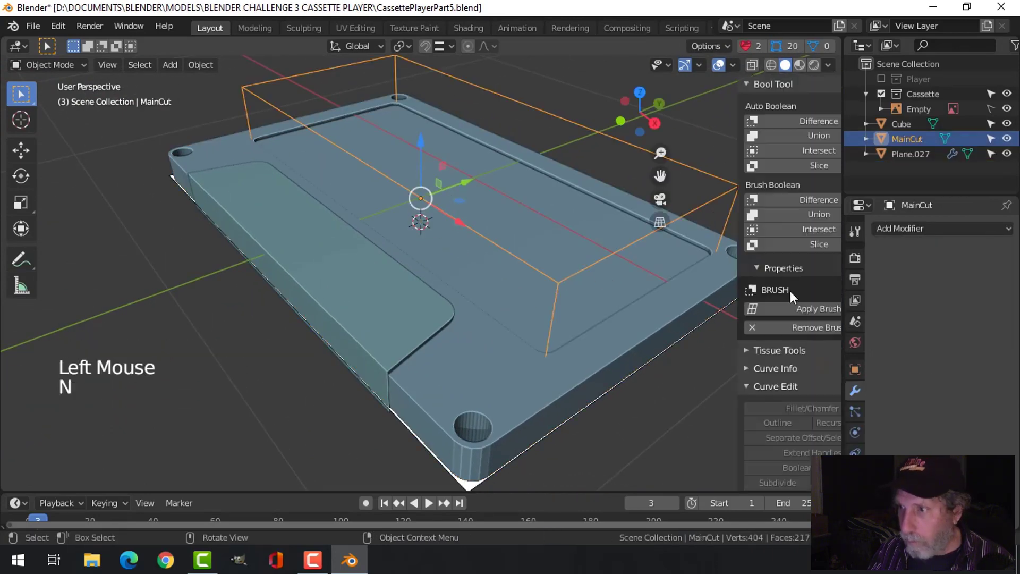
pyautogui.click(711, 314)
pyautogui.click(710, 314)
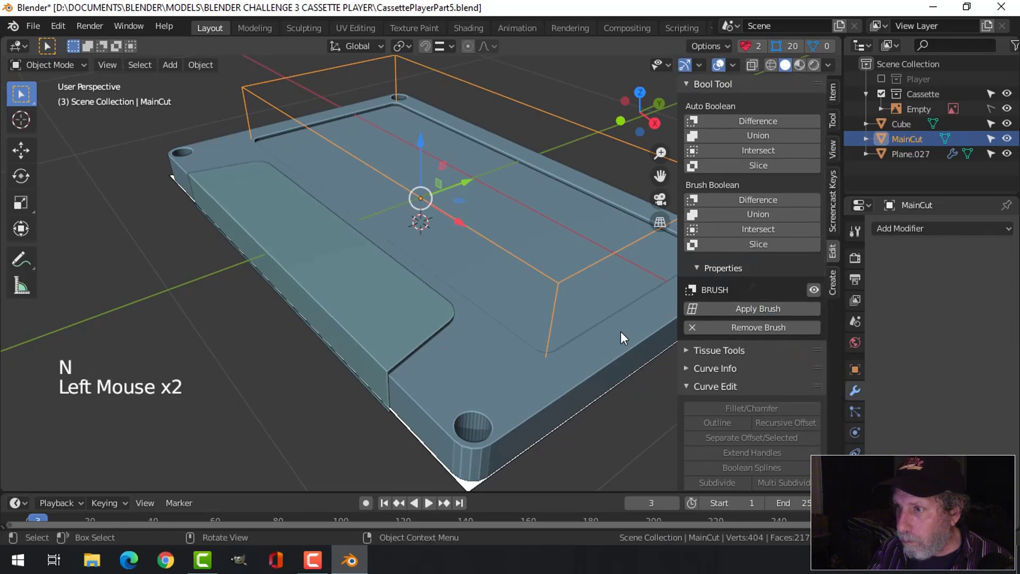
pyautogui.click(913, 279)
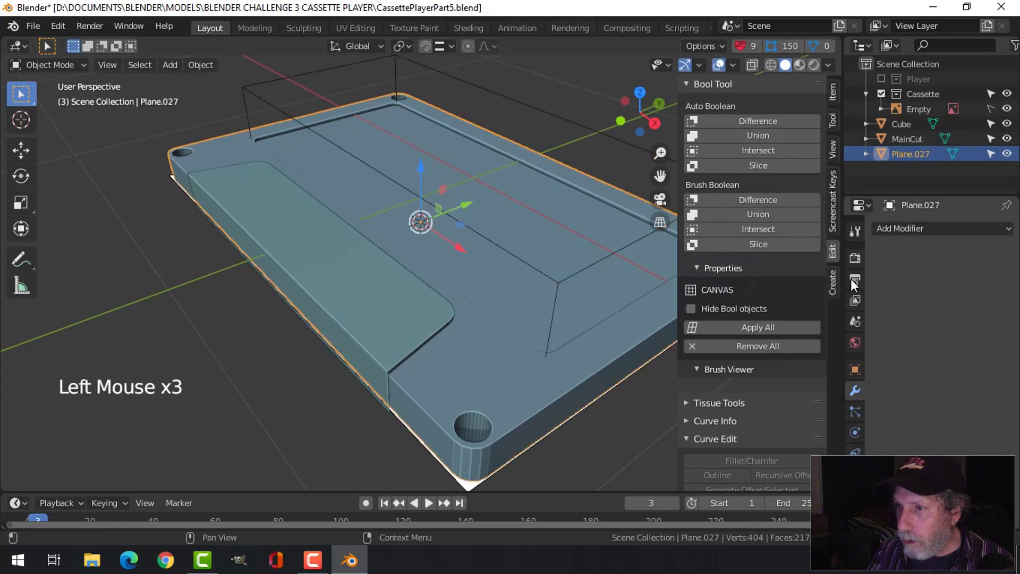
# Remove the leftover MainCut cutter object, inspect the recessed body and save the file
pyautogui.click(591, 265)
pyautogui.press('x')
pyautogui.scroll(-2, 531, 276)
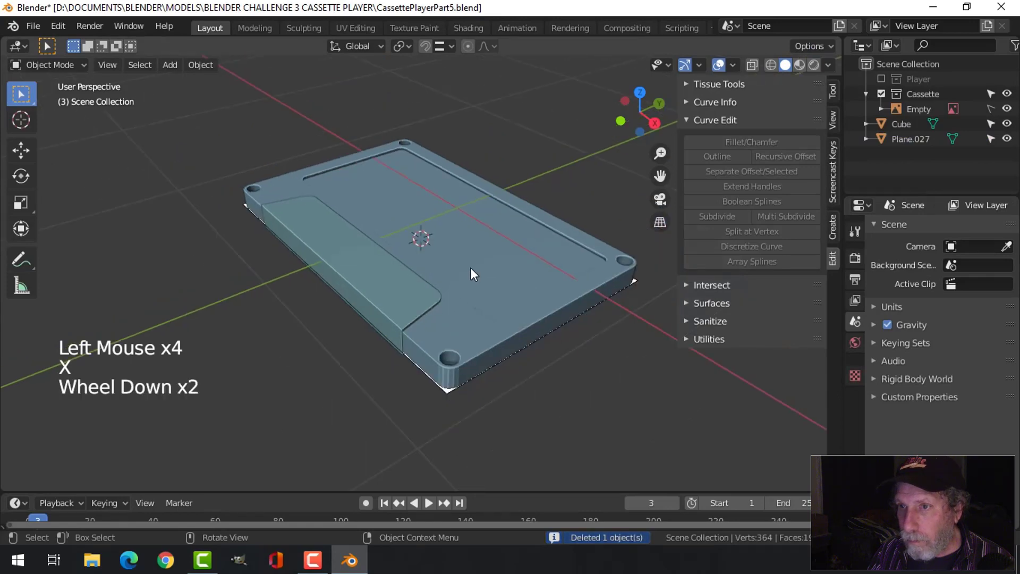
pyautogui.moveTo(473, 272); pyautogui.dragTo(554, 292, button='middle')
pyautogui.press('n')
pyautogui.scroll(3, 566, 298)
pyautogui.scroll(-1, 577, 328)
pyautogui.press('KP_7')
pyautogui.scroll(2, 575, 333)
pyautogui.scroll(-3, 575, 333)
pyautogui.hotkey('ctrl', 's')
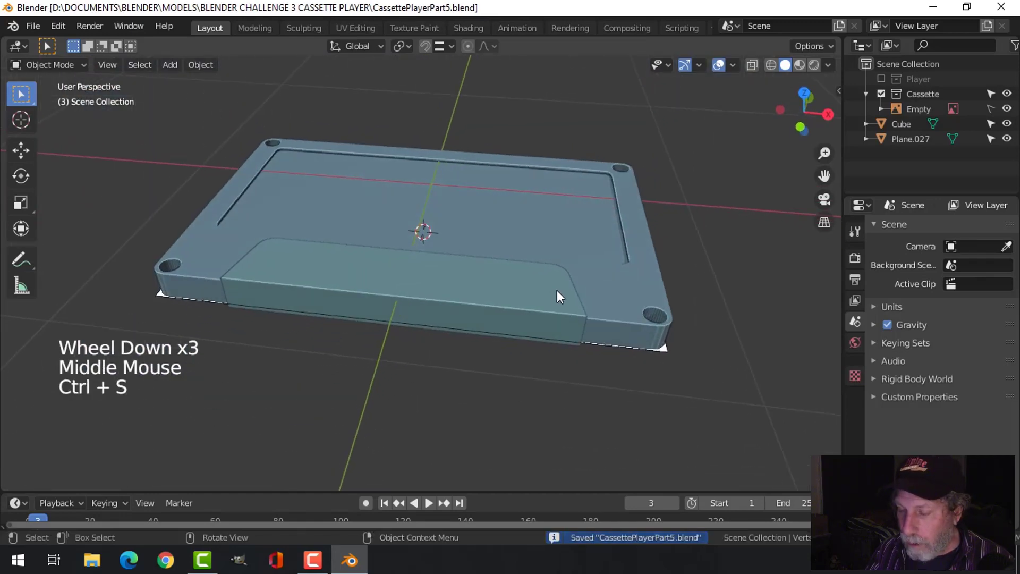
# Show the model in wireframe from the top, framing the reference image's lower holes inside the trapezoid block
pyautogui.press('KP_7')
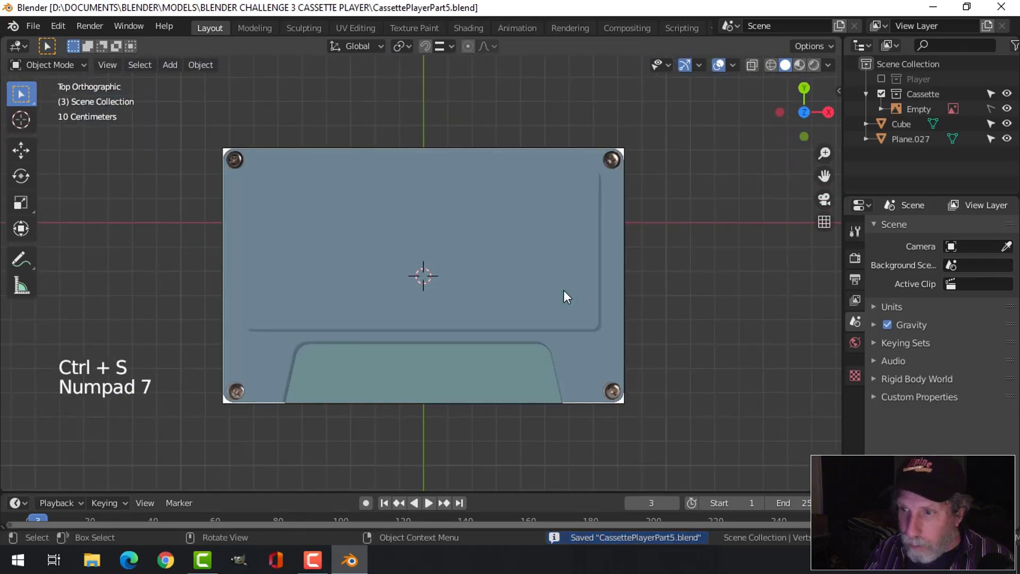
pyautogui.press('z')
pyautogui.click(441, 288)
pyautogui.scroll(4, 455, 362)
pyautogui.keyDown('shift'); pyautogui.moveTo(455, 362); pyautogui.dragTo(466, 201, button='middle'); pyautogui.keyUp('shift')
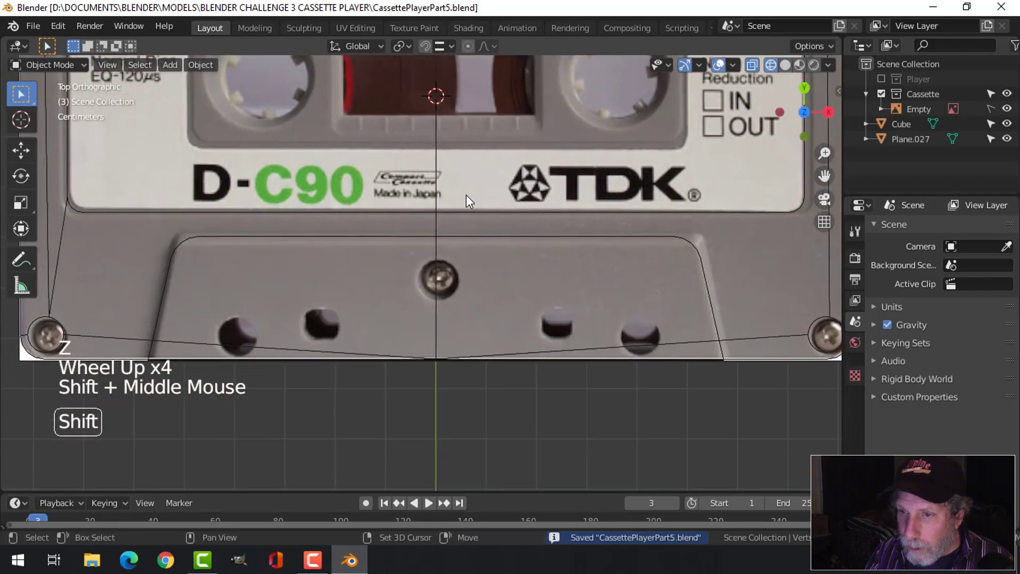
pyautogui.keyDown('shift'); pyautogui.moveTo(540, 346); pyautogui.dragTo(367, 285, button='middle'); pyautogui.keyUp('shift')
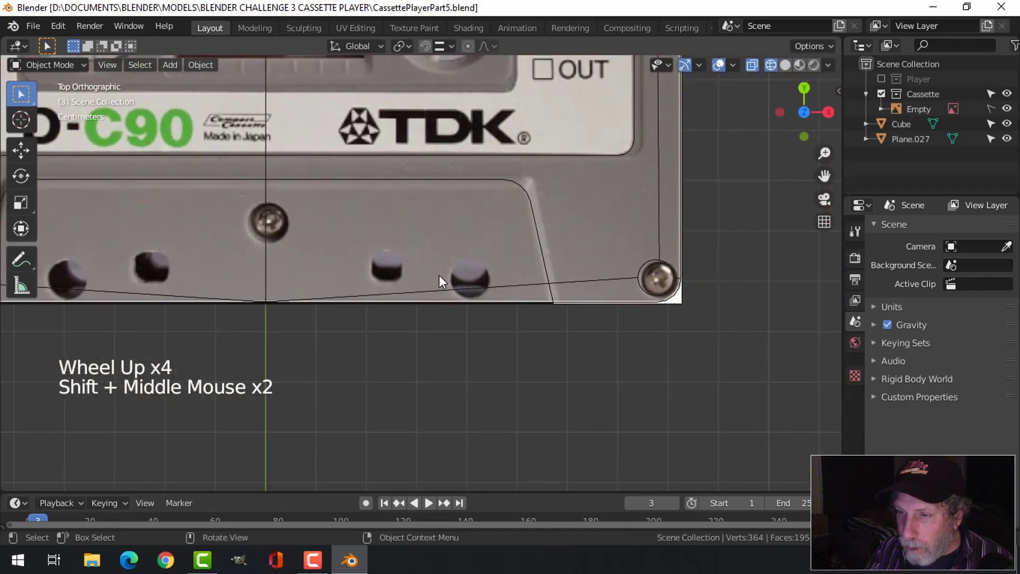
pyautogui.scroll(-1, 439, 275)
pyautogui.keyDown('shift'); pyautogui.moveTo(484, 287); pyautogui.dragTo(488, 273, button='middle'); pyautogui.keyUp('shift')
pyautogui.scroll(2, 383, 285)
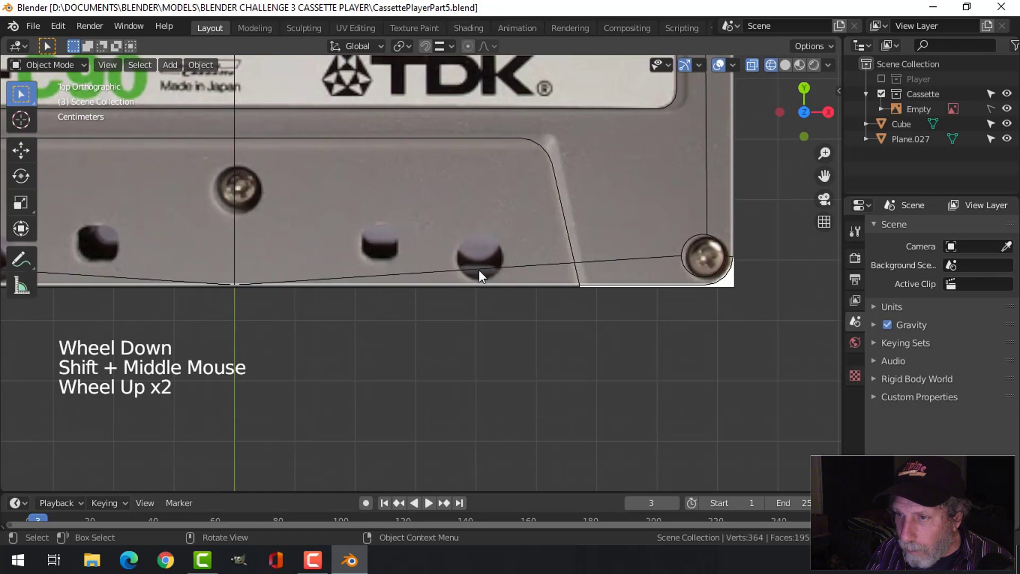
# Try to dissolve the slanted edge of the cassette body running from the lower right screw hole to the bottom centre
pyautogui.click(624, 257)
pyautogui.press('Tab')
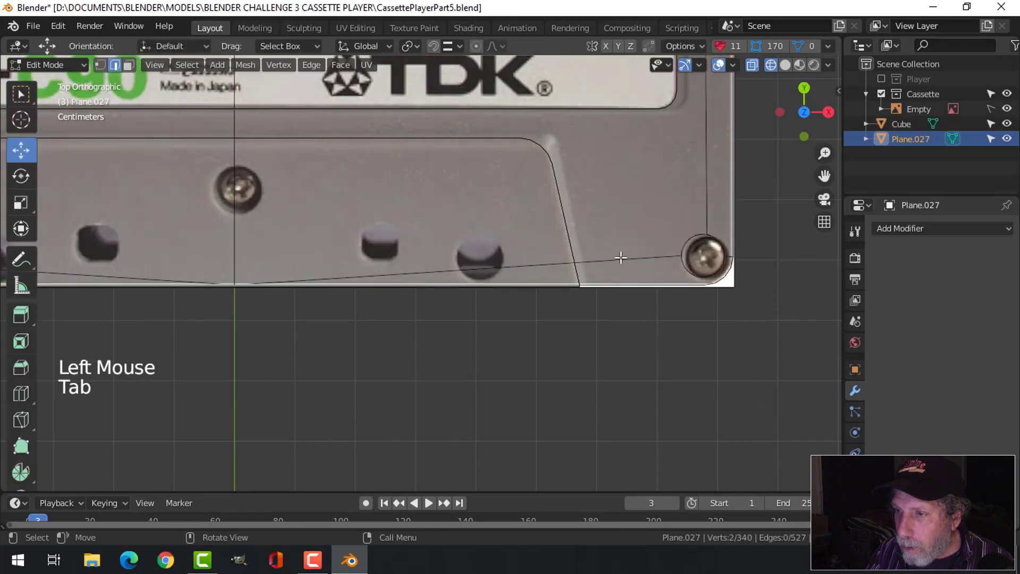
pyautogui.click(622, 257)
pyautogui.press('x')
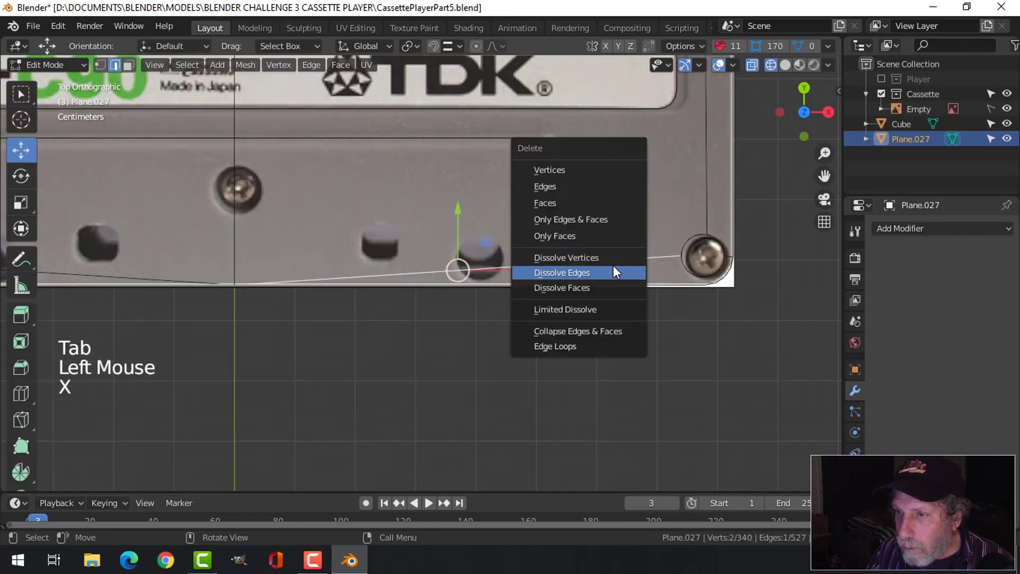
pyautogui.click(615, 272)
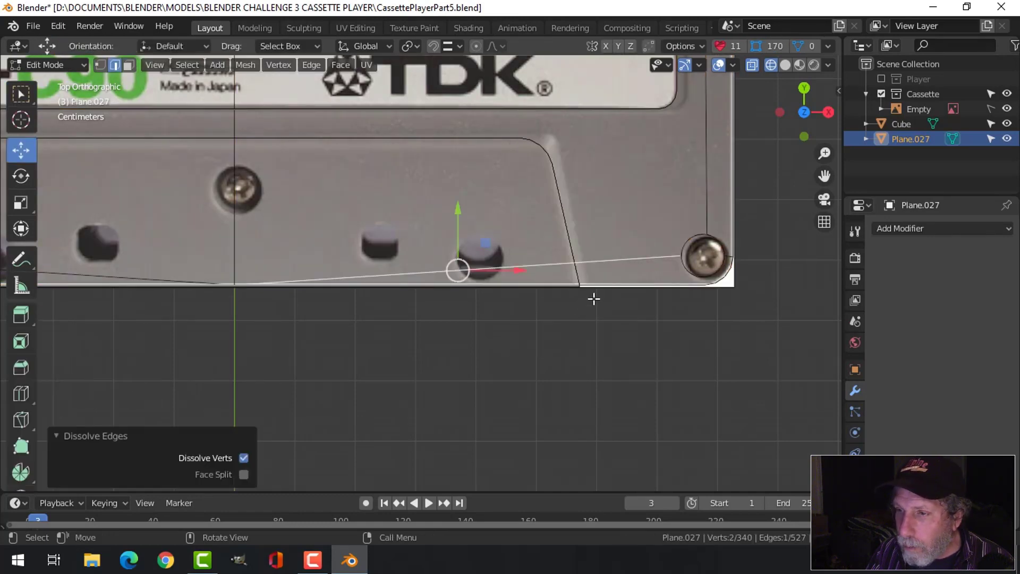
pyautogui.hotkey('alt', 'a')
pyautogui.press('Tab')
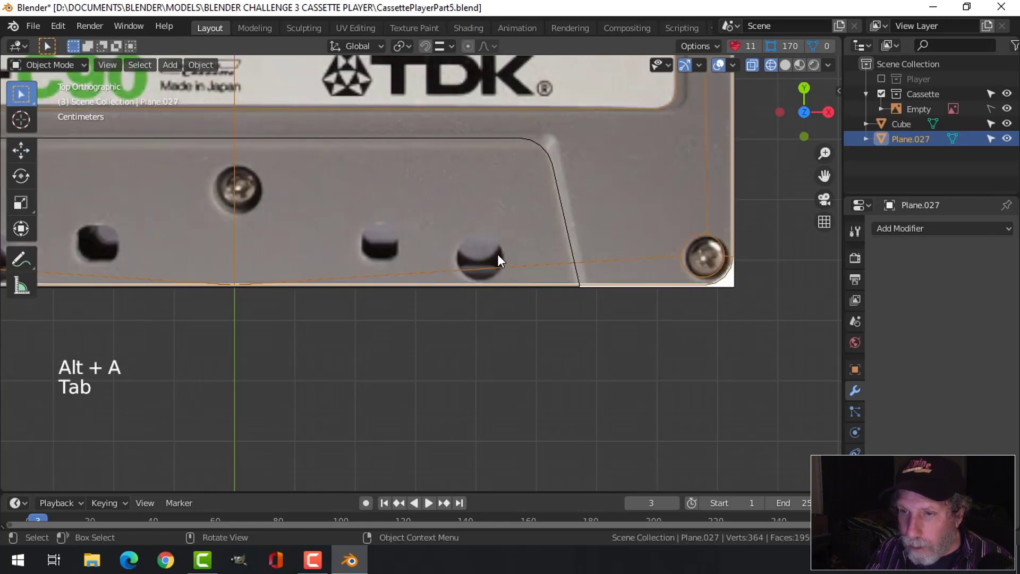
# Add a cylinder mesh with 32 vertices, 1 m radius and 2 m depth at the 3D cursor
pyautogui.scroll(-2, 498, 255)
pyautogui.hotkey('shift', 'a')
pyautogui.moveTo(488, 237)
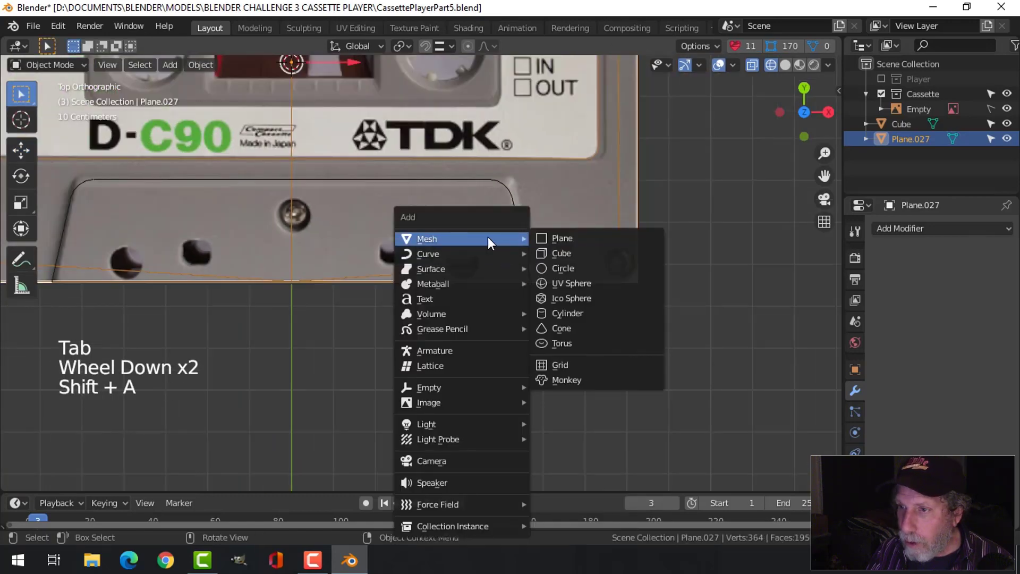
pyautogui.click(566, 313)
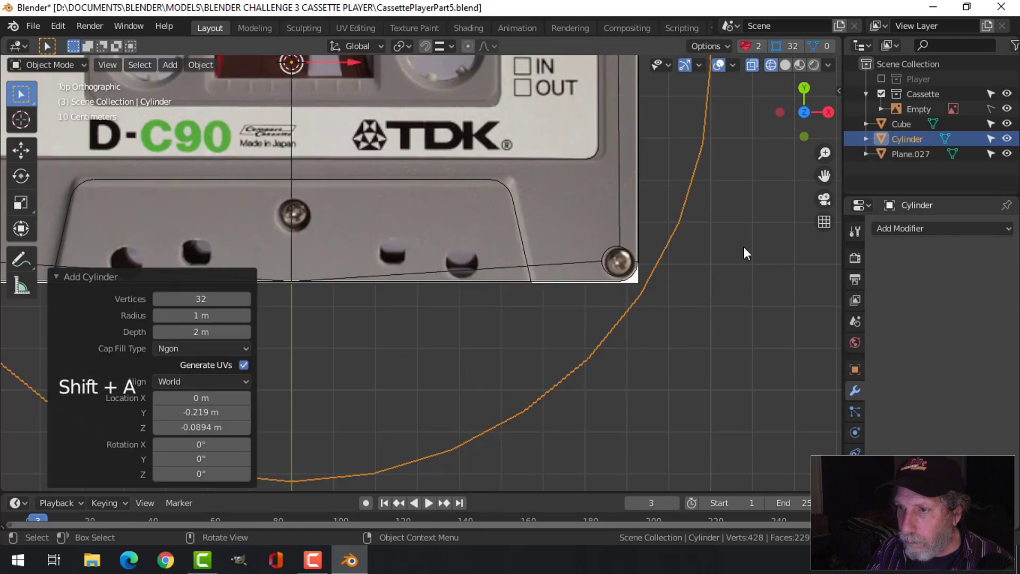
# Shrink the cylinder's mesh in Edit Mode and move it about 0.411 m in X and -0.451 m in Y onto the rightmost round hole
pyautogui.scroll(-3, 748, 252)
pyautogui.press('Tab')
pyautogui.press('s')
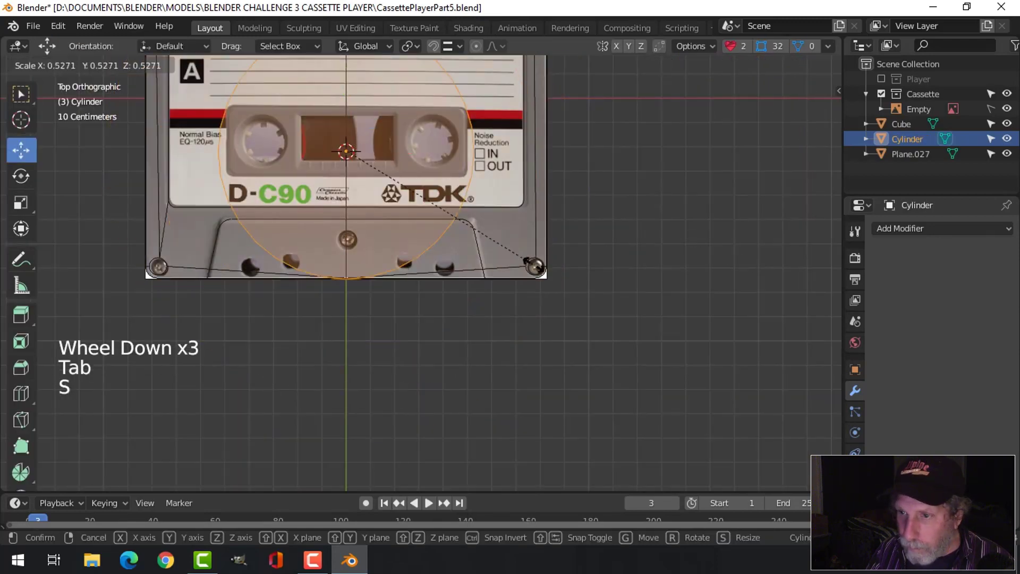
pyautogui.click(356, 166)
pyautogui.press('g')
pyautogui.click(458, 277)
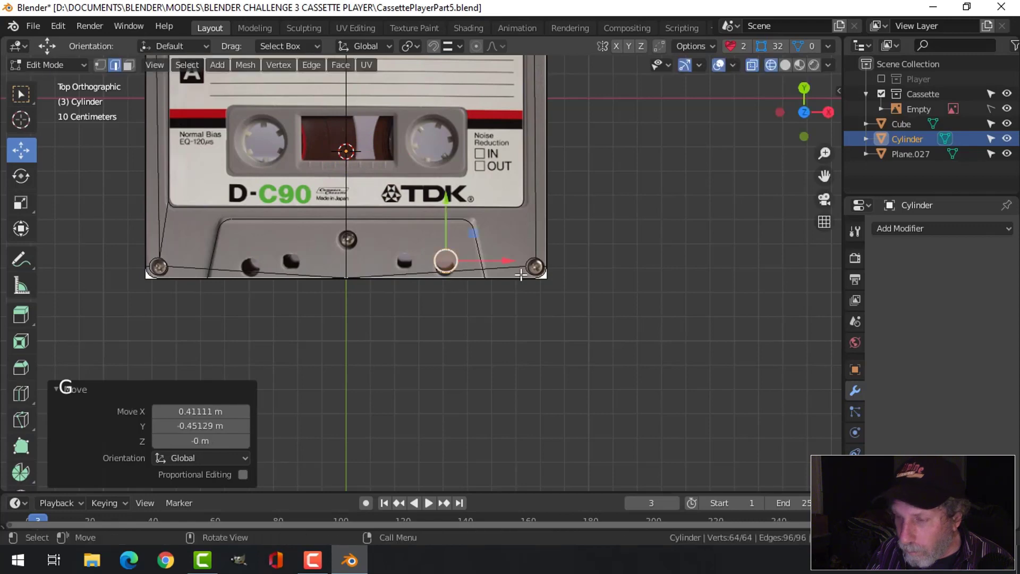
# Scale the cylinder's mesh by about 0.658 and move it about -0.0045 m in X and -0.0274 m in Y over the hole
pyautogui.press('KP_Decimal')
pyautogui.scroll(-4, 521, 273)
pyautogui.press('s')
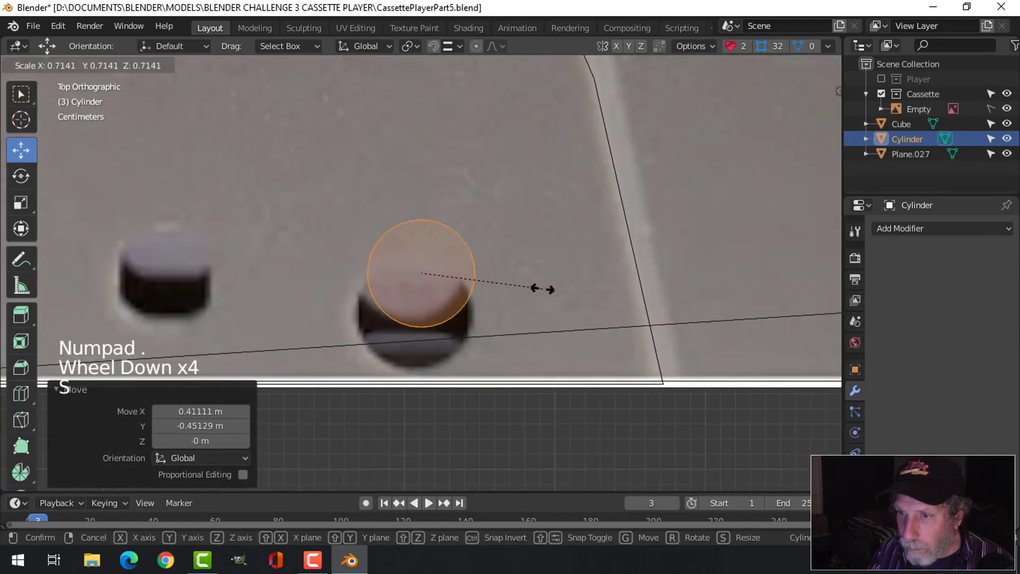
pyautogui.click(525, 295)
pyautogui.press('g')
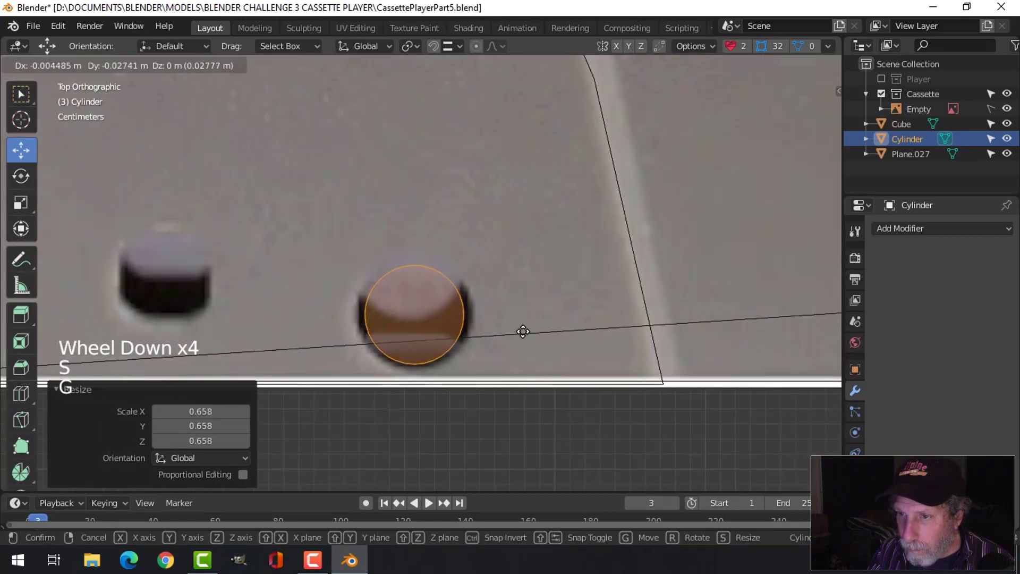
pyautogui.click(523, 332)
# Scale the cylinder's mesh by about 1.136 to match the hole outline and nudge it about 0.0009 m along Y
pyautogui.press('s')
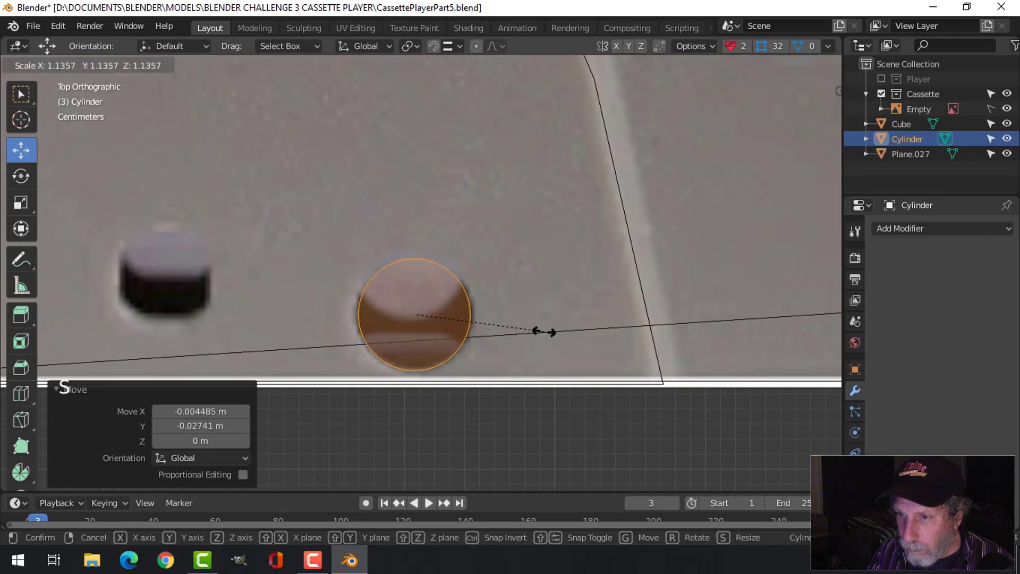
pyautogui.click(543, 332)
pyautogui.scroll(-3, 544, 332)
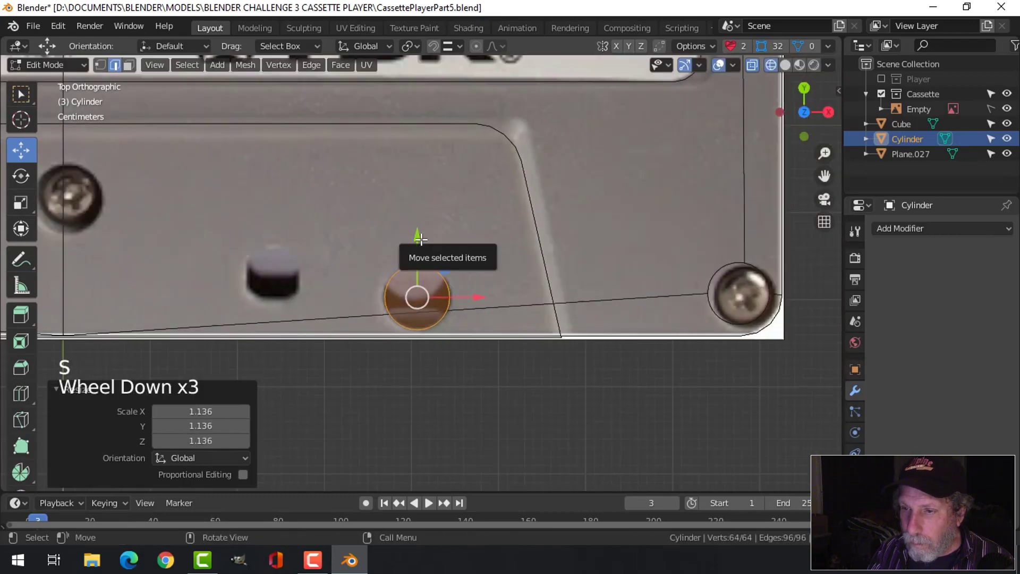
pyautogui.moveTo(417, 237); pyautogui.dragTo(419, 236)
pyautogui.scroll(1, 481, 273)
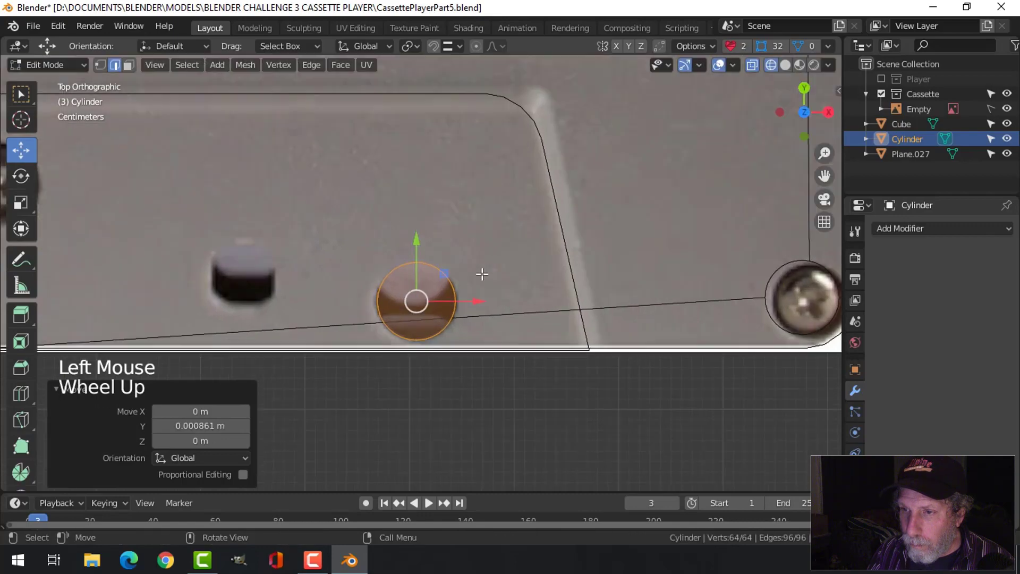
# Stretch the cylinder about 3.193 times along Z and raise it about 0.029 m so it passes through the whole block
pyautogui.scroll(-1, 481, 273)
pyautogui.moveTo(481, 273); pyautogui.dragTo(500, 192, button='middle')
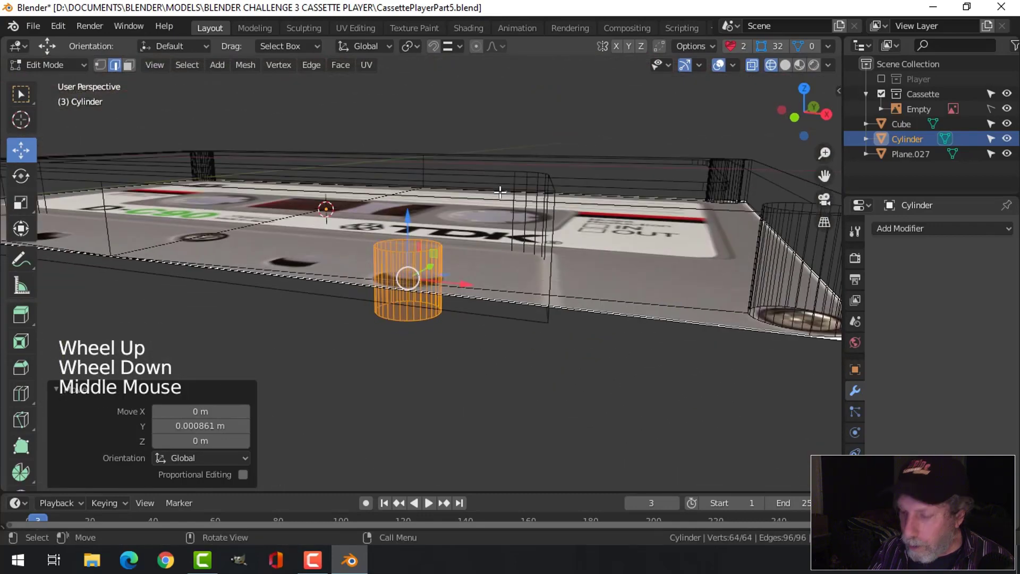
pyautogui.press('s')
pyautogui.press('z')
pyautogui.click(568, 11)
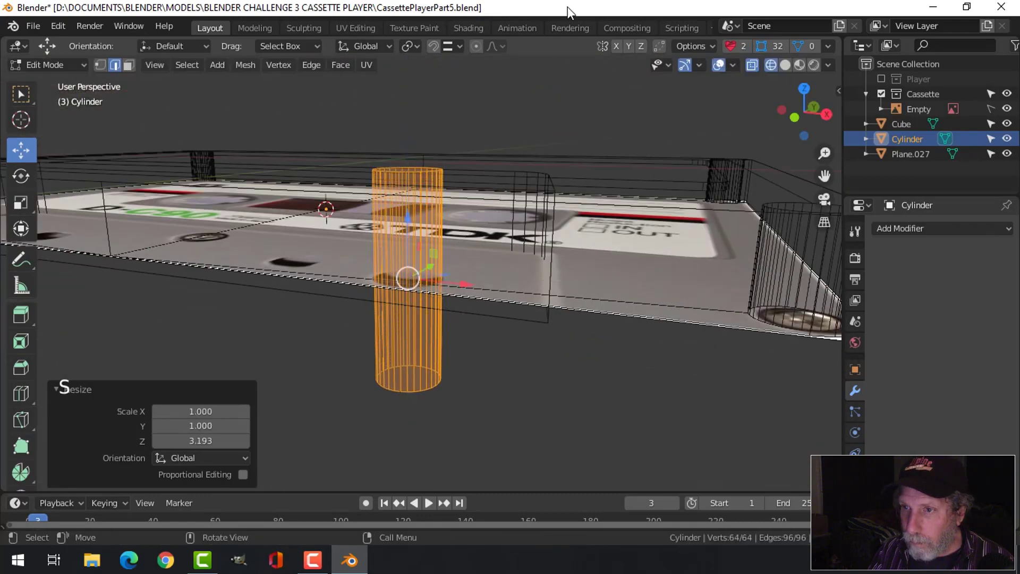
pyautogui.moveTo(405, 214); pyautogui.dragTo(407, 187)
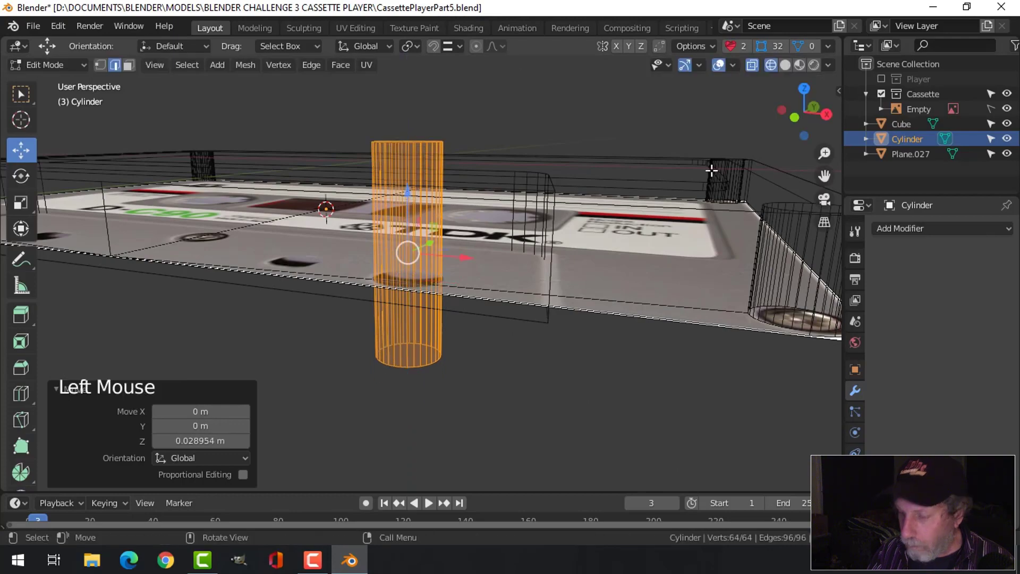
pyautogui.press('KP_7')
pyautogui.press('KP_3')
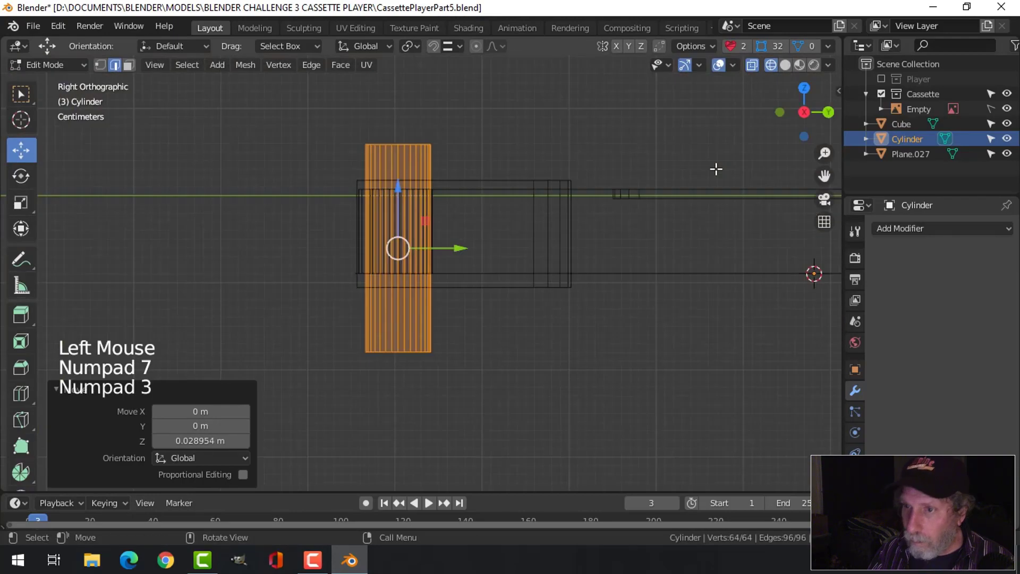
# Leave Edit Mode and add a Mirror modifier on the X axis to the cylinder, giving a second cutter over the opposite hole
pyautogui.scroll(-2, 518, 191)
pyautogui.moveTo(510, 189); pyautogui.dragTo(530, 257, button='middle')
pyautogui.press('KP_7')
pyautogui.scroll(-4, 544, 255)
pyautogui.press('Tab')
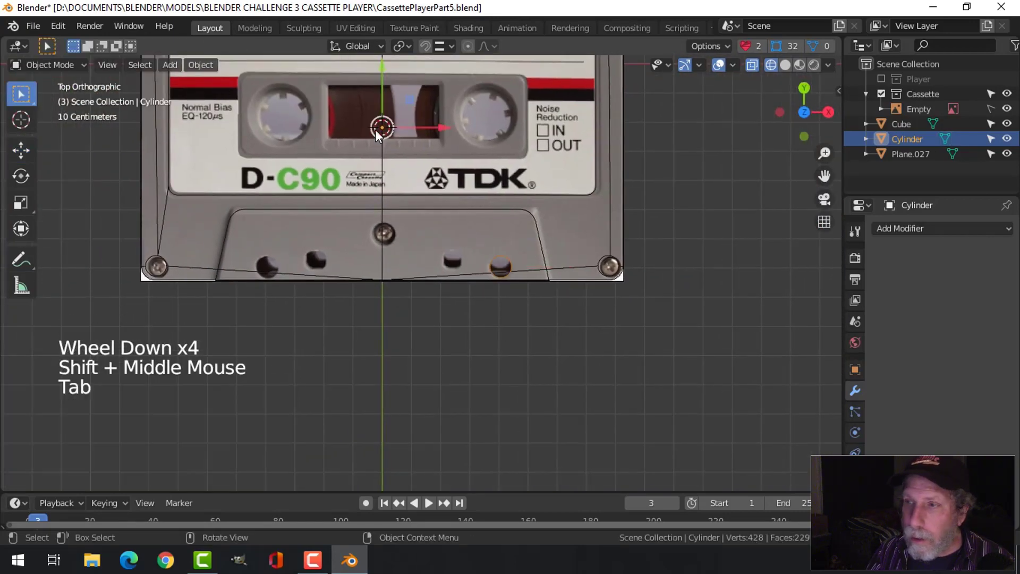
pyautogui.click(901, 228)
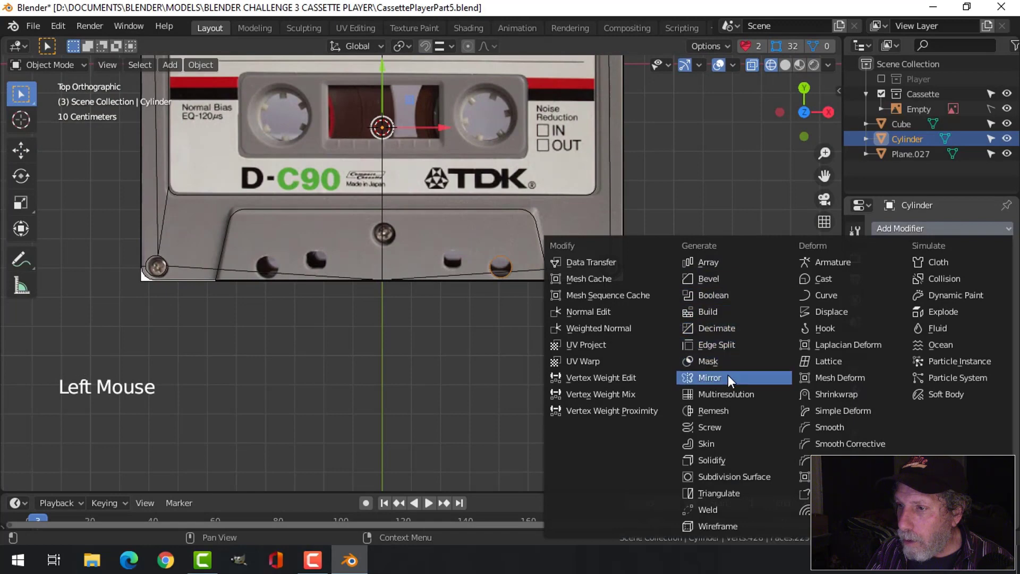
pyautogui.click(710, 377)
pyautogui.scroll(4, 502, 329)
pyautogui.scroll(-2, 483, 326)
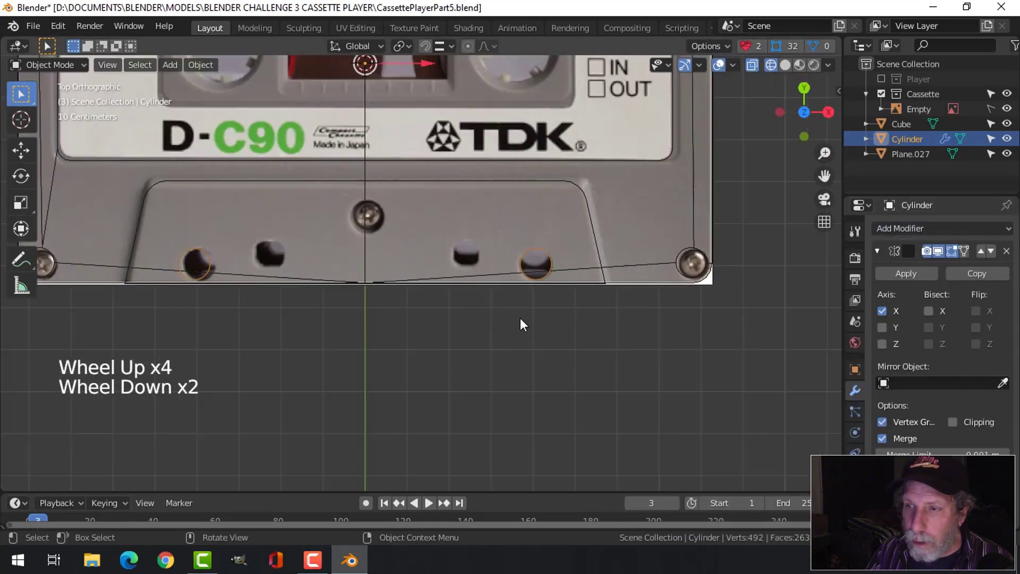
pyautogui.scroll(-1, 539, 318)
# Examine the mirrored cylinders against the front block in solid shading from above and from an angle
pyautogui.moveTo(586, 325); pyautogui.dragTo(531, 219, button='middle')
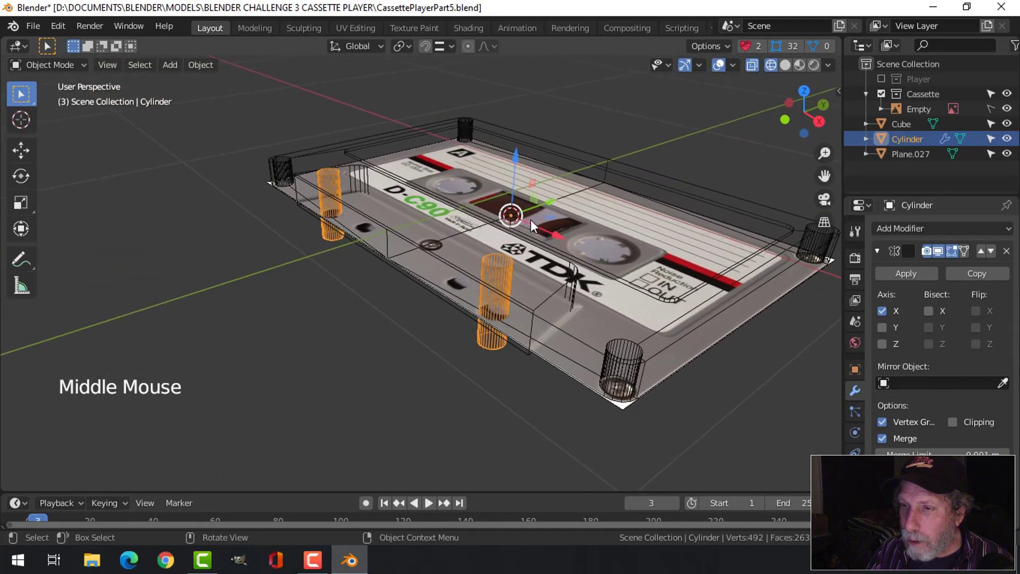
pyautogui.scroll(-1, 567, 236)
pyautogui.press('z')
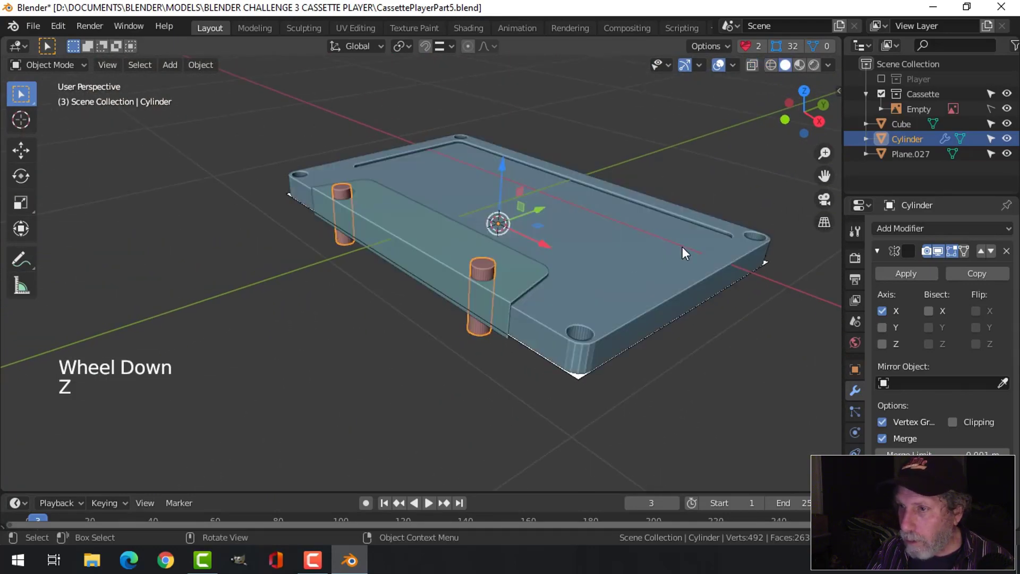
pyautogui.keyDown('shift'); pyautogui.moveTo(579, 273); pyautogui.dragTo(571, 303, button='middle'); pyautogui.keyUp('shift')
pyautogui.scroll(2, 564, 358)
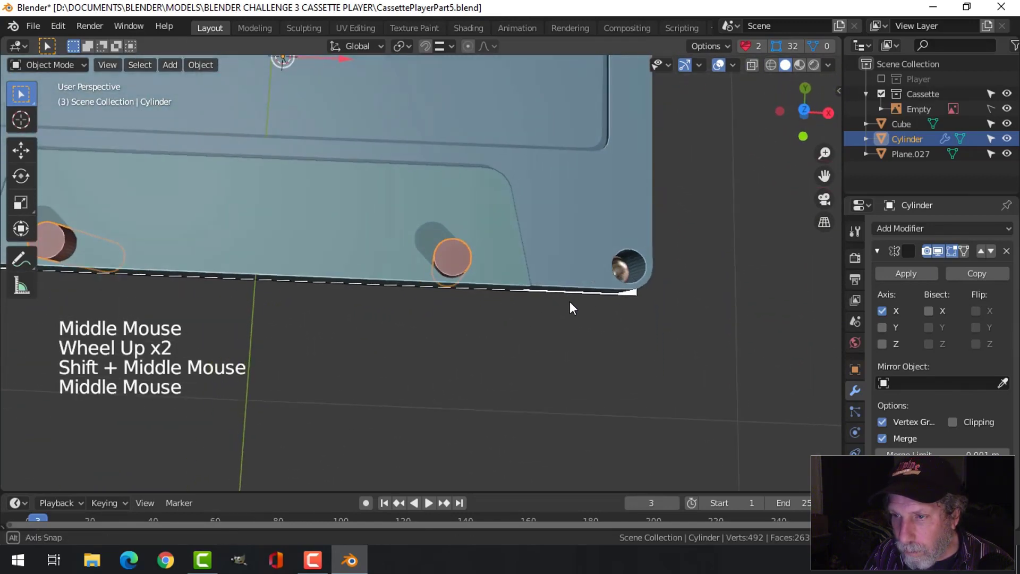
pyautogui.press('KP_7')
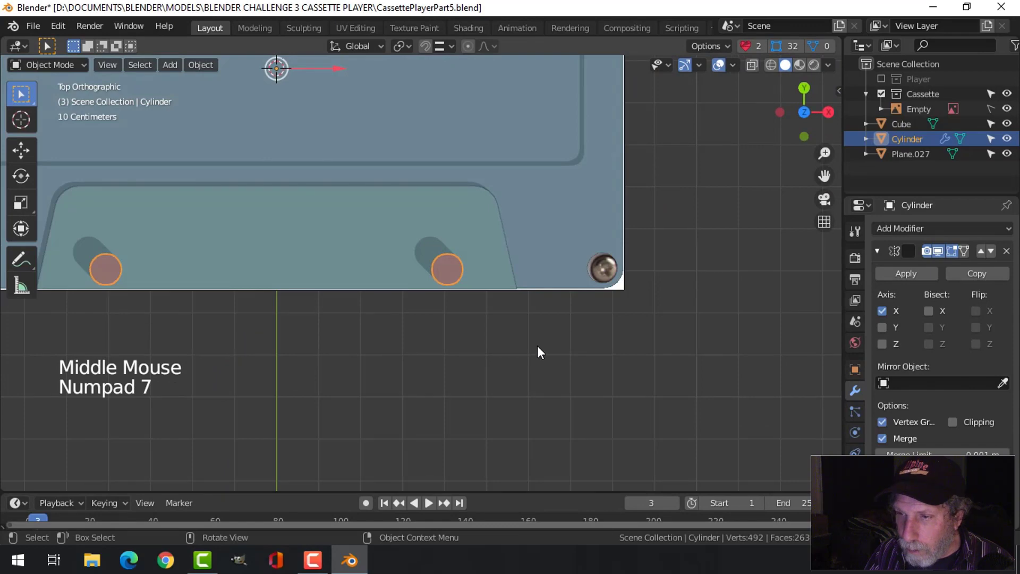
pyautogui.keyDown('shift'); pyautogui.moveTo(506, 351); pyautogui.dragTo(379, 38, button='middle'); pyautogui.keyUp('shift')
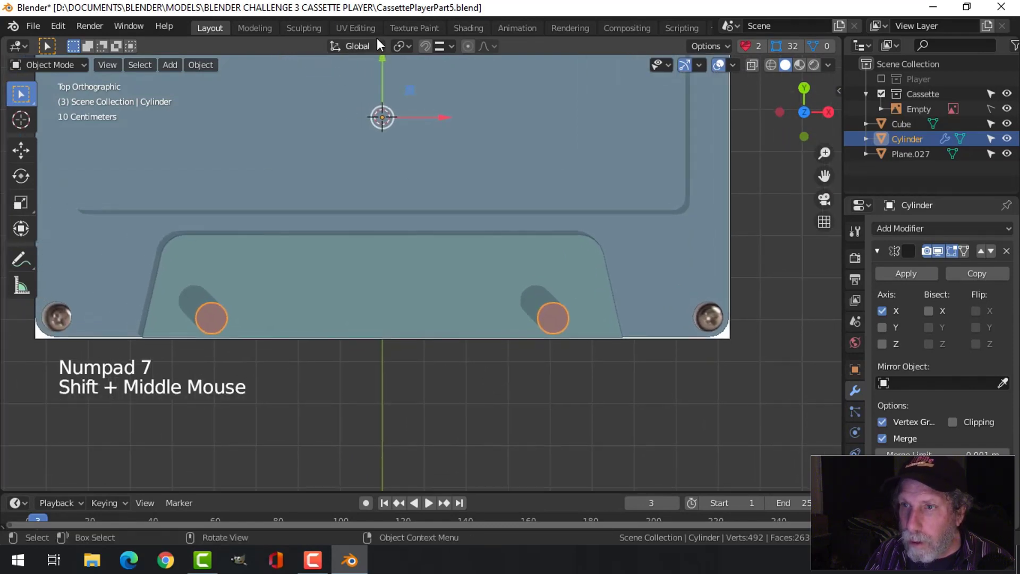
pyautogui.click(381, 81)
pyautogui.moveTo(383, 82); pyautogui.dragTo(387, 74)
pyautogui.scroll(-2, 517, 221)
pyautogui.moveTo(517, 221); pyautogui.dragTo(413, 123, button='middle')
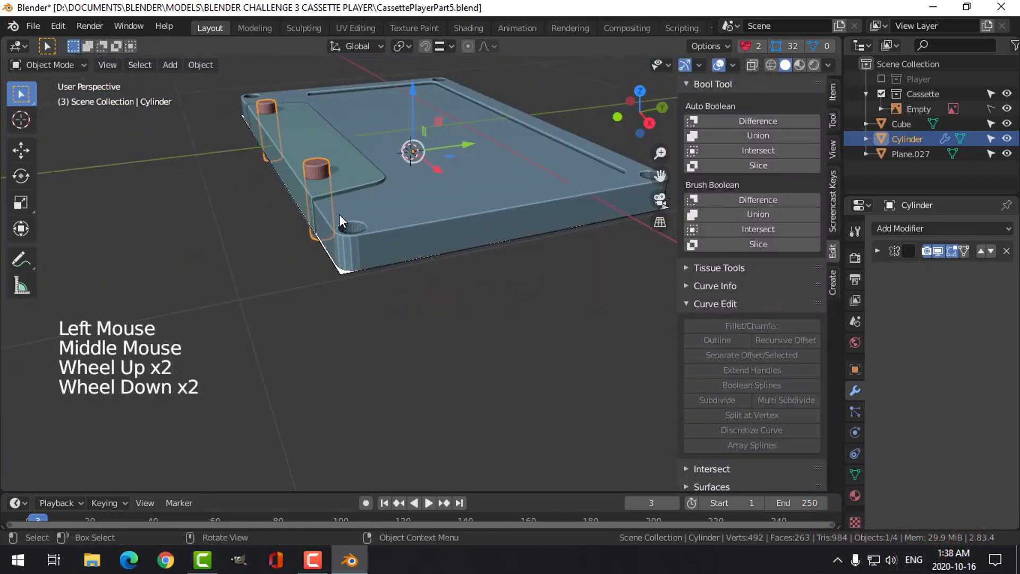
# Add a Bevel modifier to the cassette body and set its limit method to Angle
pyautogui.moveTo(339, 214); pyautogui.dragTo(436, 219, button='middle')
pyautogui.click(436, 219)
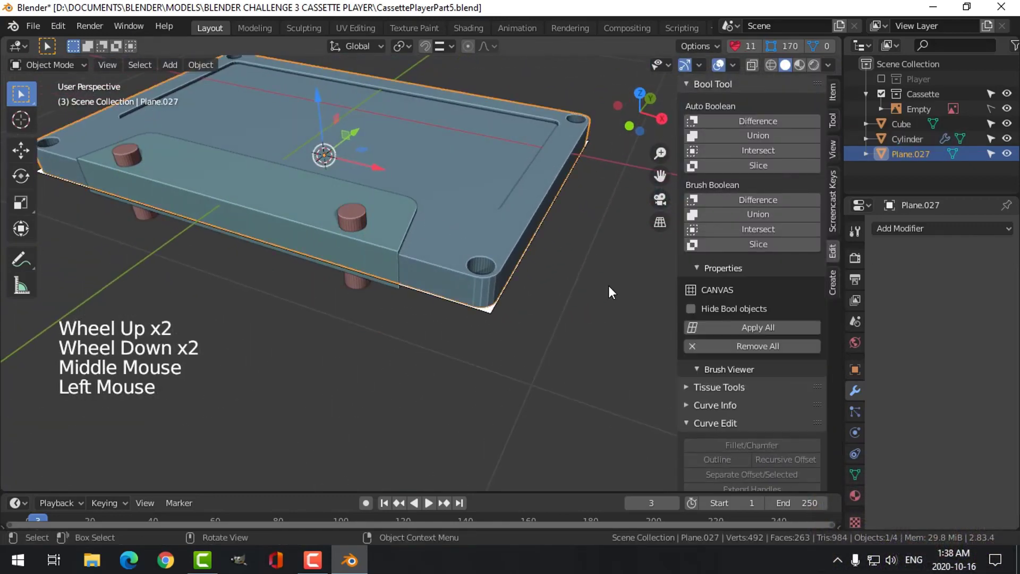
pyautogui.click(923, 231)
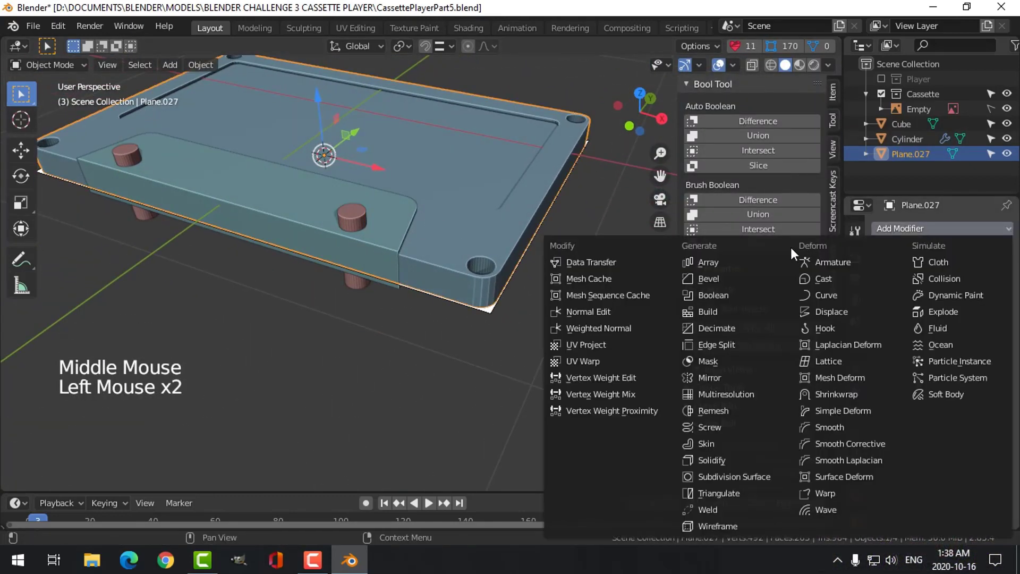
pyautogui.click(722, 275)
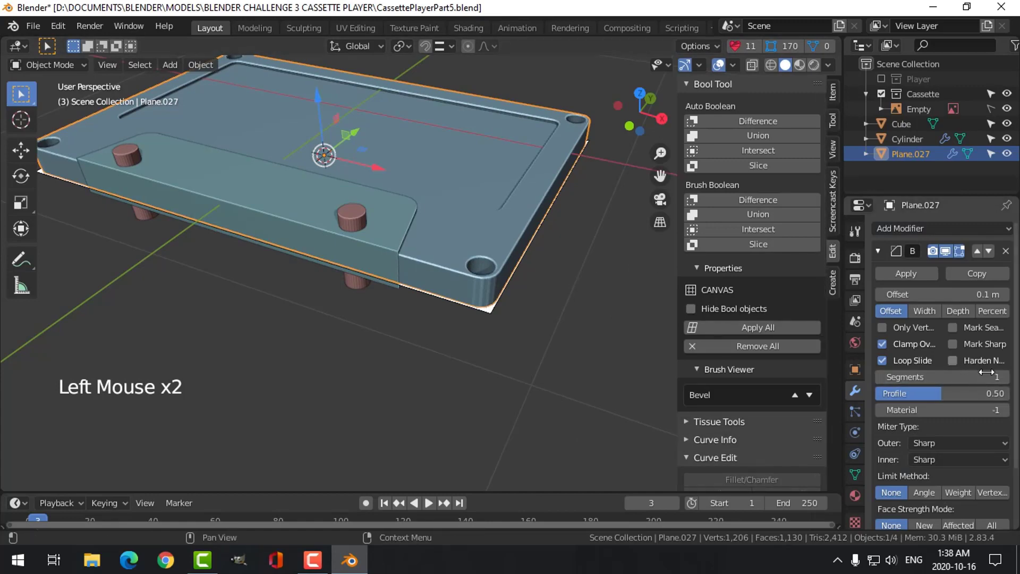
pyautogui.moveTo(477, 263); pyautogui.dragTo(585, 266, button='middle')
pyautogui.moveTo(585, 266); pyautogui.dragTo(517, 223, button='middle')
pyautogui.click(521, 230)
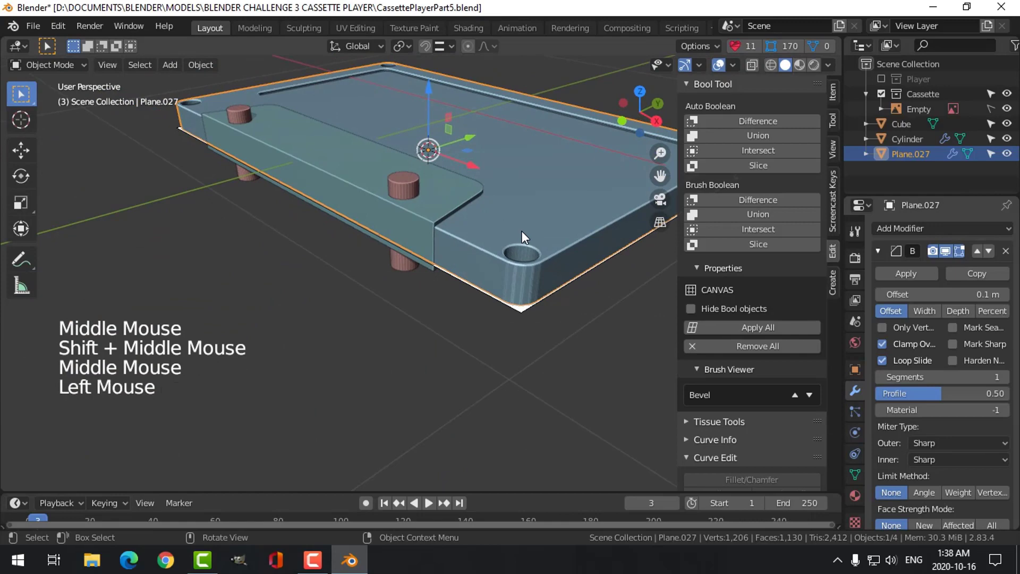
pyautogui.rightClick(521, 230)
pyautogui.scroll(-1, 553, 260)
pyautogui.keyDown('shift'); pyautogui.moveTo(557, 260); pyautogui.dragTo(595, 285, button='middle'); pyautogui.keyUp('shift')
pyautogui.click(938, 492)
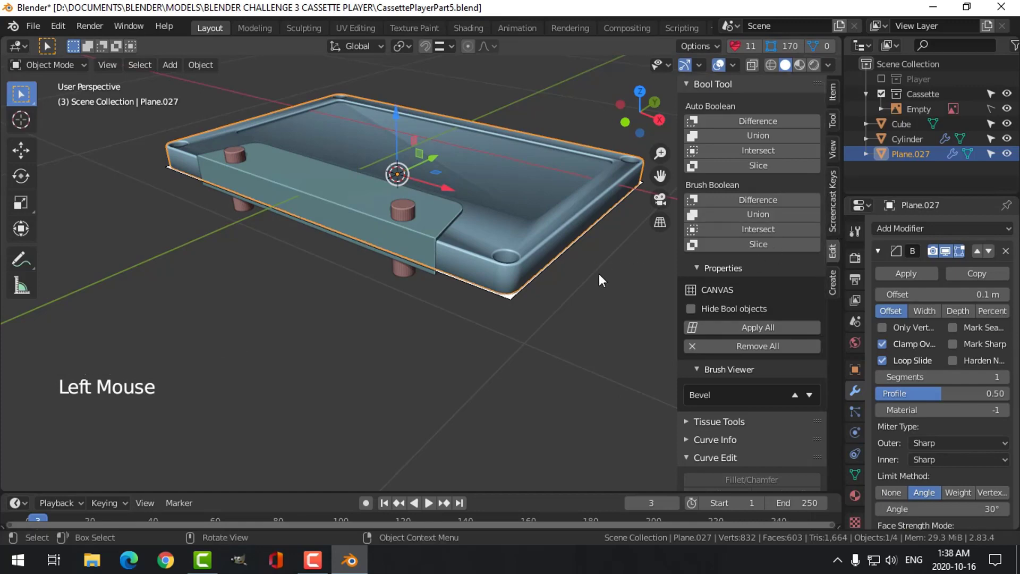
# Add a Weighted Normal modifier to the cassette body and enable Auto Smooth in its mesh normals
pyautogui.press('n')
pyautogui.click(888, 231)
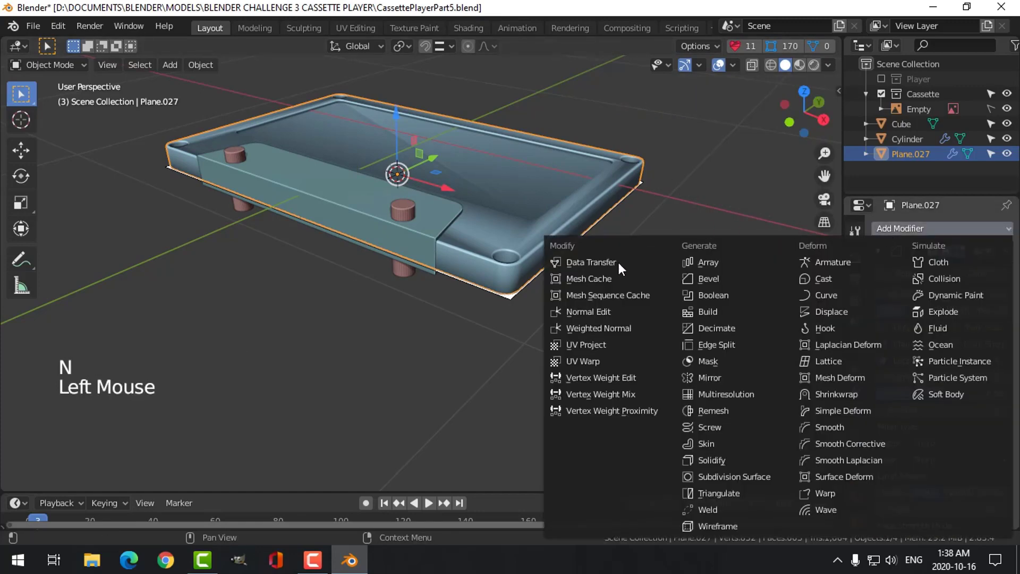
pyautogui.click(595, 328)
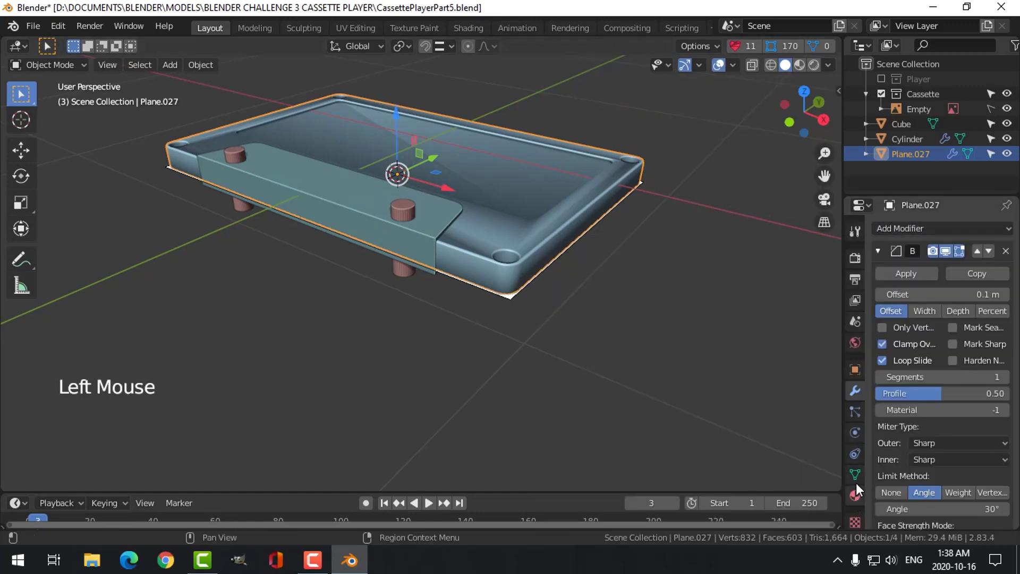
pyautogui.click(855, 474)
pyautogui.click(898, 502)
# Deselect everything and examine the bevelled edges and shading of the cassette body
pyautogui.moveTo(585, 382); pyautogui.dragTo(647, 342, button='middle')
pyautogui.scroll(1, 535, 327)
pyautogui.hotkey('alt', 'a')
pyautogui.moveTo(547, 330); pyautogui.dragTo(596, 346, button='middle')
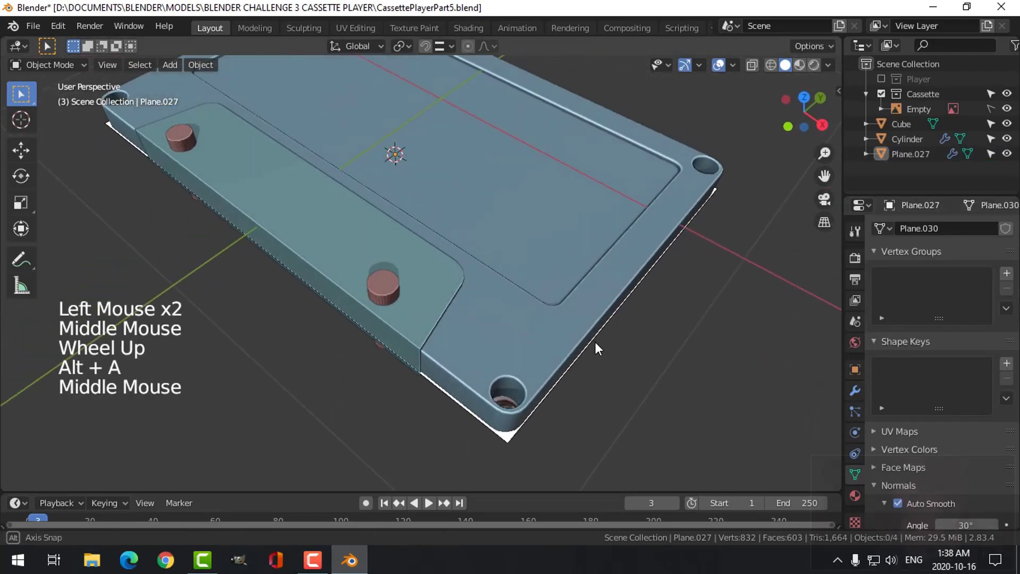
pyautogui.scroll(-2, 558, 313)
pyautogui.keyDown('shift'); pyautogui.moveTo(558, 315); pyautogui.dragTo(612, 416, button='middle'); pyautogui.keyUp('shift')
pyautogui.scroll(2, 599, 290)
pyautogui.scroll(-3, 640, 278)
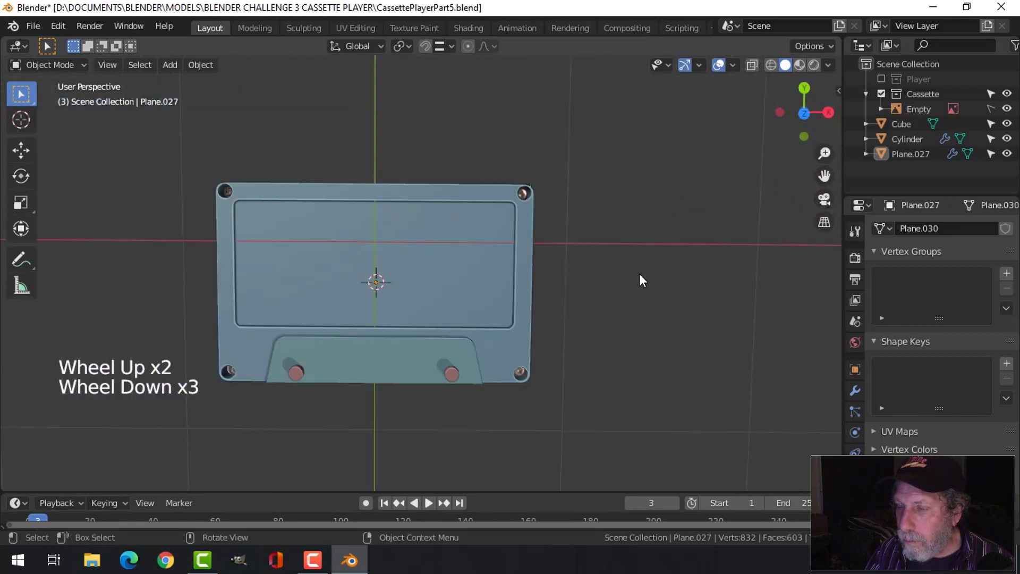
# Cut the mirrored cylinders out of the raised front block with a Bool Tool brush Difference
pyautogui.moveTo(639, 278); pyautogui.dragTo(506, 284, button='middle')
pyautogui.scroll(2, 479, 256)
pyautogui.click(420, 144)
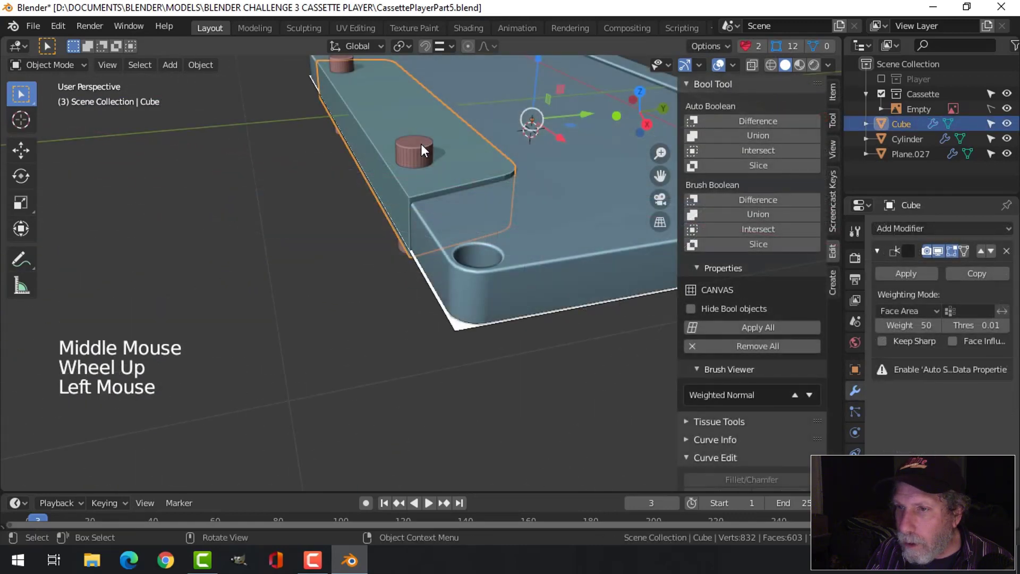
pyautogui.keyDown('shift'); pyautogui.click(474, 160); pyautogui.keyUp('shift')
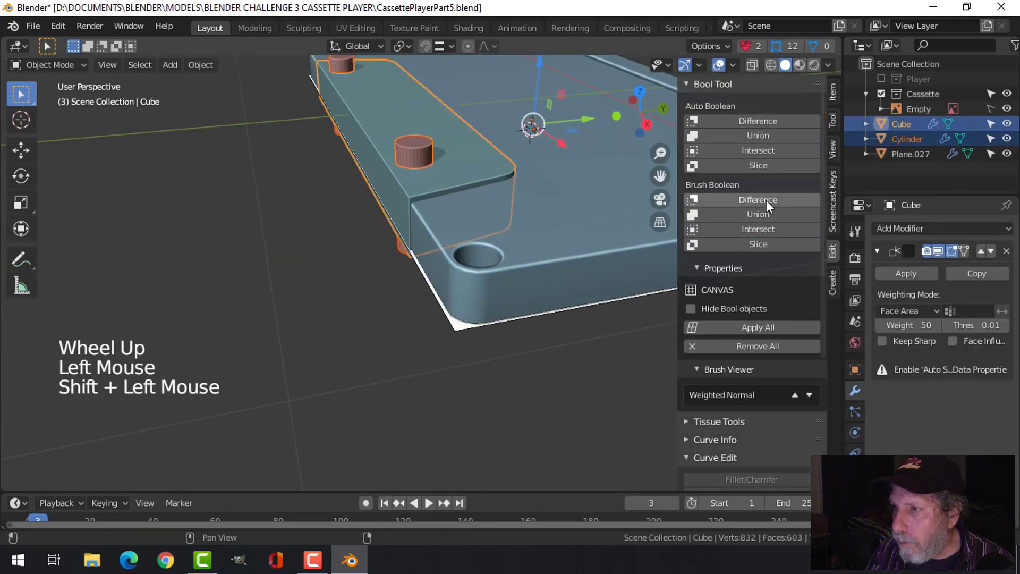
pyautogui.click(766, 200)
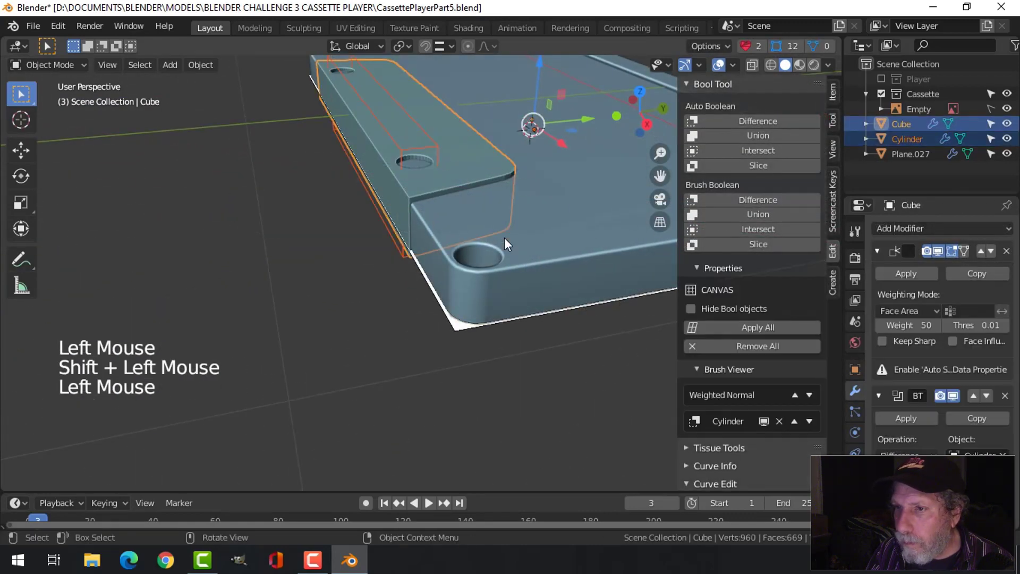
# Try applying the Boolean cut of the two holes on the front block
pyautogui.moveTo(505, 238)
pyautogui.mouseDown(button='middle')
pyautogui.moveTo(559, 257)
pyautogui.moveTo(570, 152)
pyautogui.moveTo(561, 121)
pyautogui.moveTo(532, 280)
pyautogui.moveTo(506, 284)
pyautogui.moveTo(537, 290)
pyautogui.mouseUp(button='middle')
pyautogui.scroll(2, 531, 289)
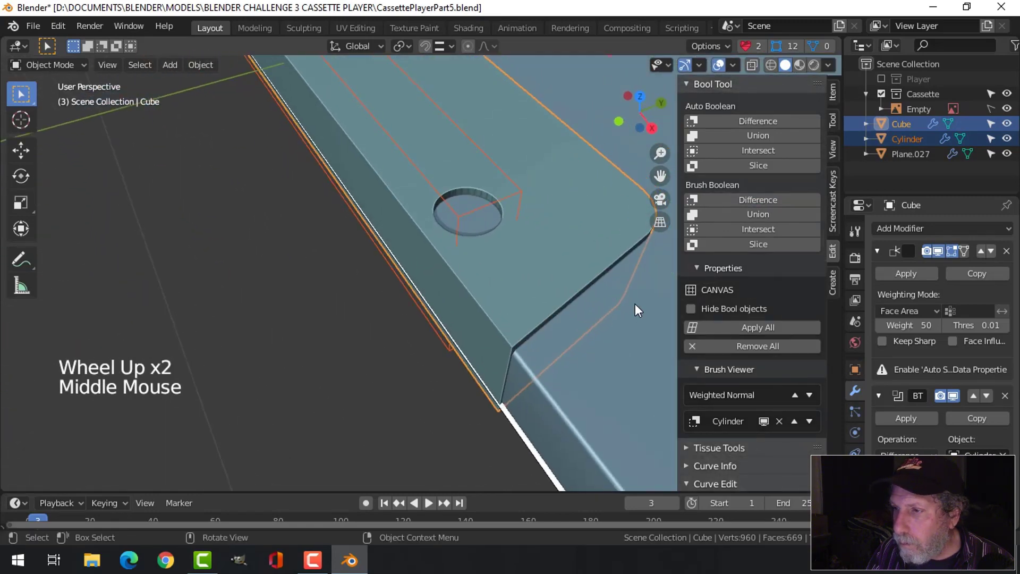
pyautogui.click(732, 326)
pyautogui.scroll(-1, 497, 304)
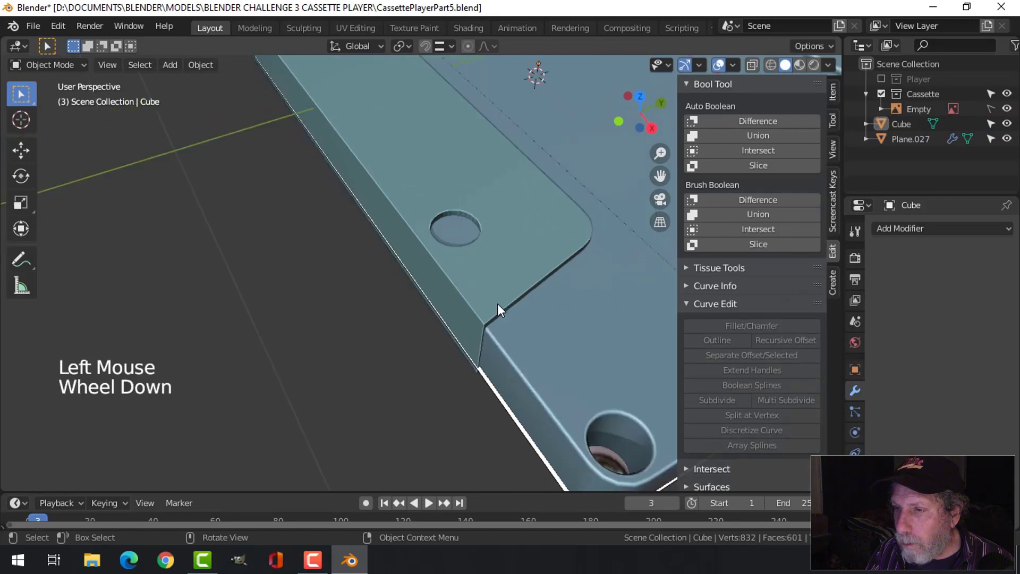
pyautogui.scroll(-2, 497, 304)
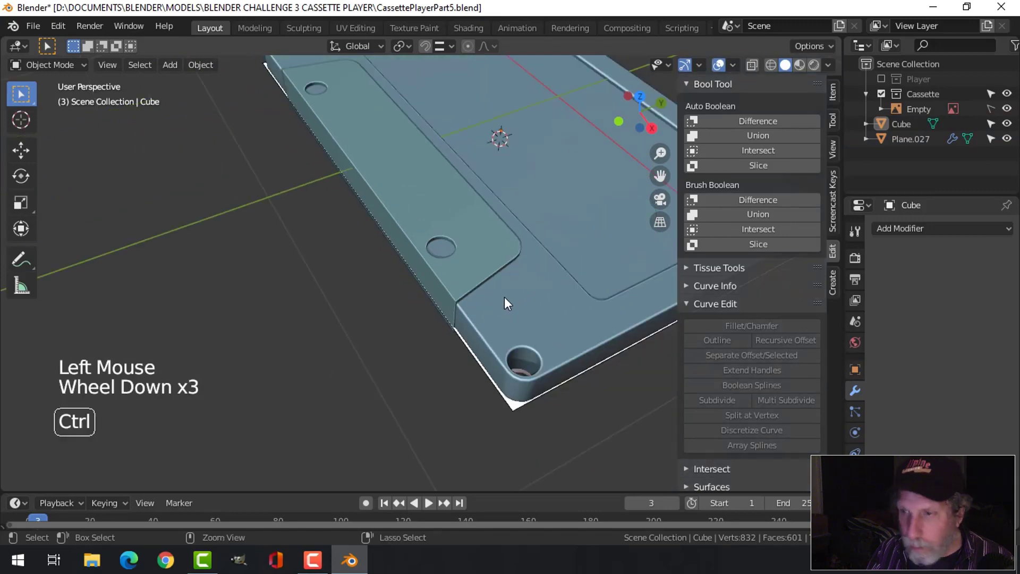
pyautogui.hotkey('ctrl', 'z')
# Cut the same cylinders out of the cassette body with a Bool Tool brush Difference
pyautogui.moveTo(489, 289); pyautogui.dragTo(479, 241, button='middle')
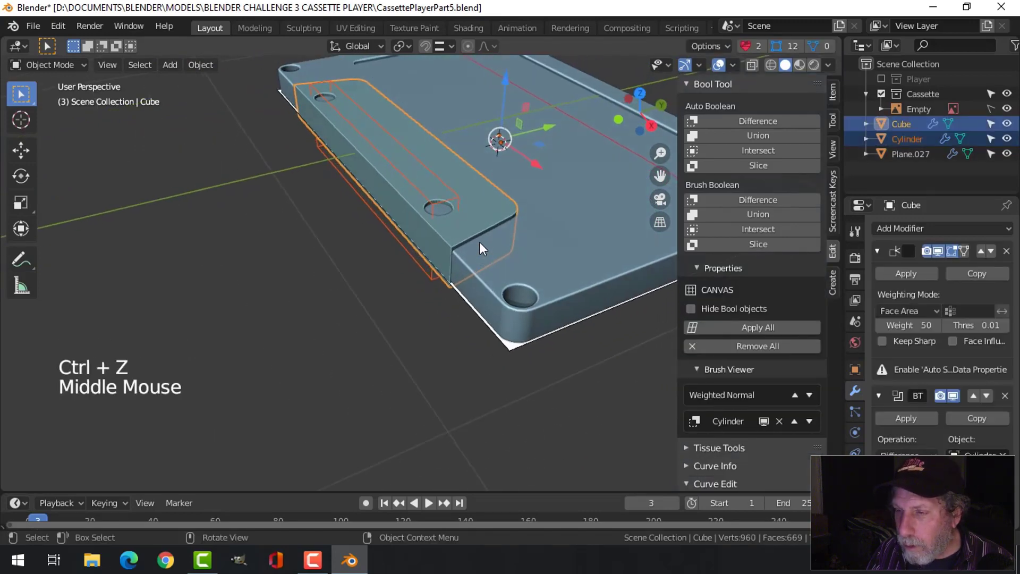
pyautogui.click(461, 193)
pyautogui.keyDown('shift'); pyautogui.click(541, 254); pyautogui.keyUp('shift')
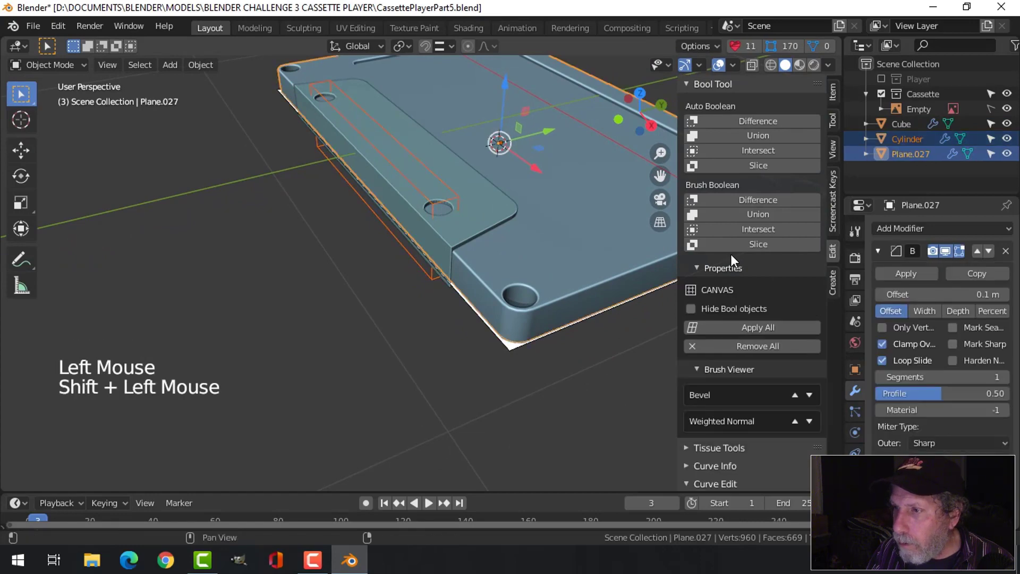
pyautogui.click(760, 213)
pyautogui.moveTo(510, 279)
pyautogui.mouseDown(button='middle')
pyautogui.moveTo(403, 308)
pyautogui.moveTo(427, 364)
pyautogui.moveTo(490, 161)
pyautogui.moveTo(490, 101)
pyautogui.moveTo(478, 146)
pyautogui.moveTo(501, 368)
pyautogui.moveTo(394, 326)
pyautogui.moveTo(390, 307)
pyautogui.moveTo(415, 324)
pyautogui.mouseUp(button='middle')
pyautogui.scroll(2, 501, 369)
pyautogui.scroll(-3, 445, 314)
pyautogui.moveTo(414, 324); pyautogui.dragTo(351, 287, button='middle')
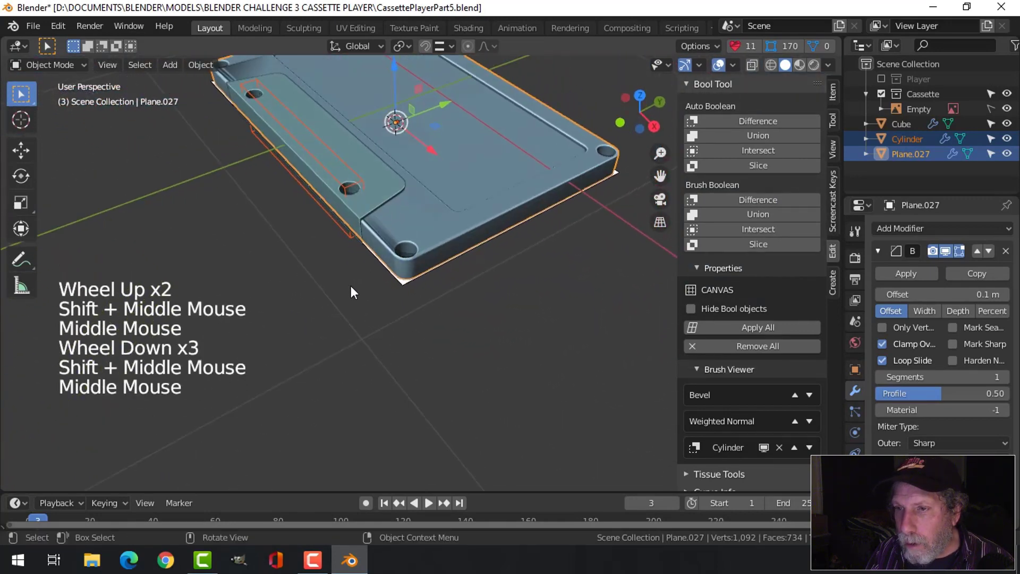
# Apply all modifiers on the cassette body and give it a new Weighted Normal modifier
pyautogui.click(757, 326)
pyautogui.moveTo(383, 253); pyautogui.dragTo(403, 234, button='middle')
pyautogui.click(412, 233)
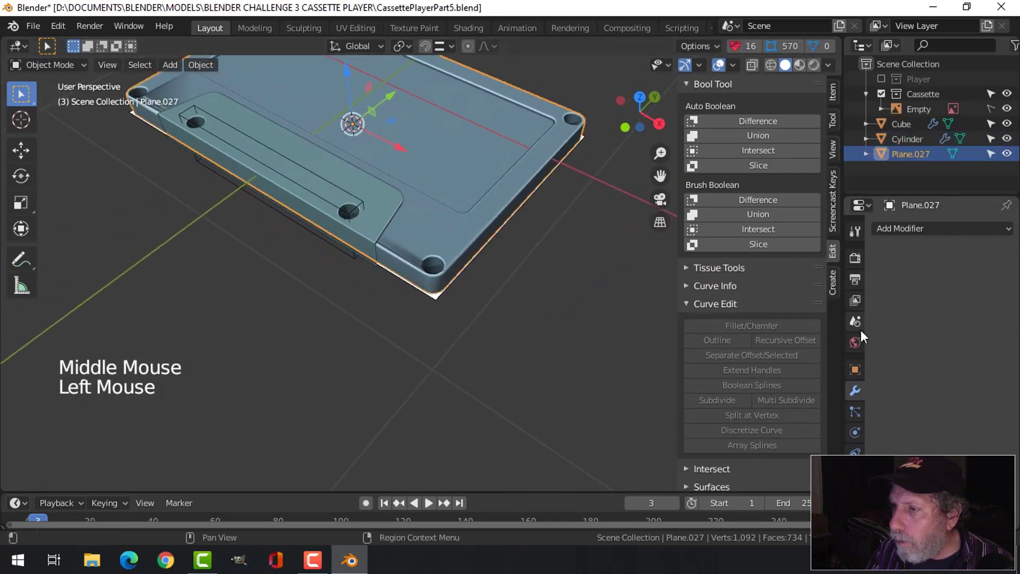
pyautogui.click(904, 229)
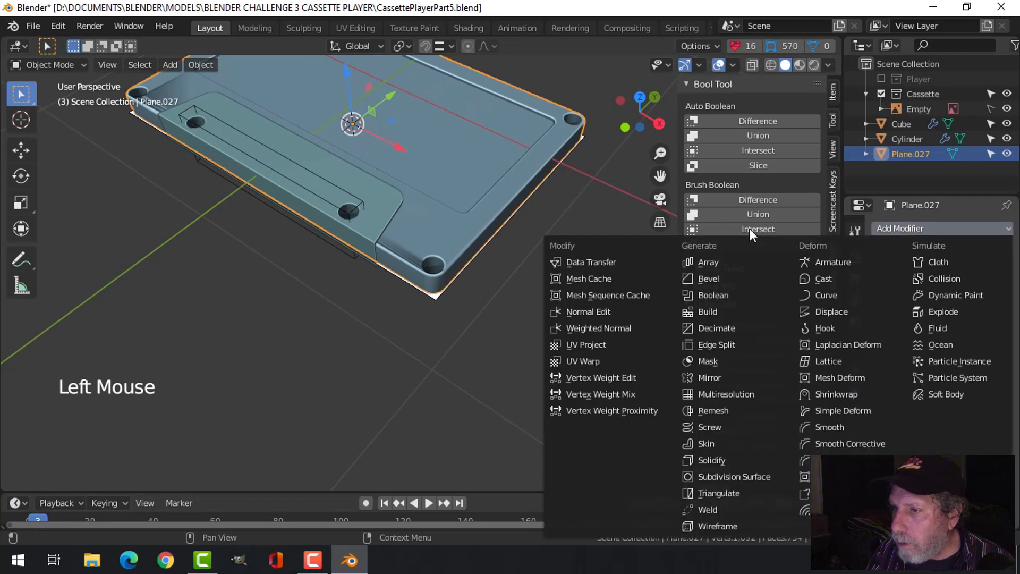
pyautogui.click(622, 328)
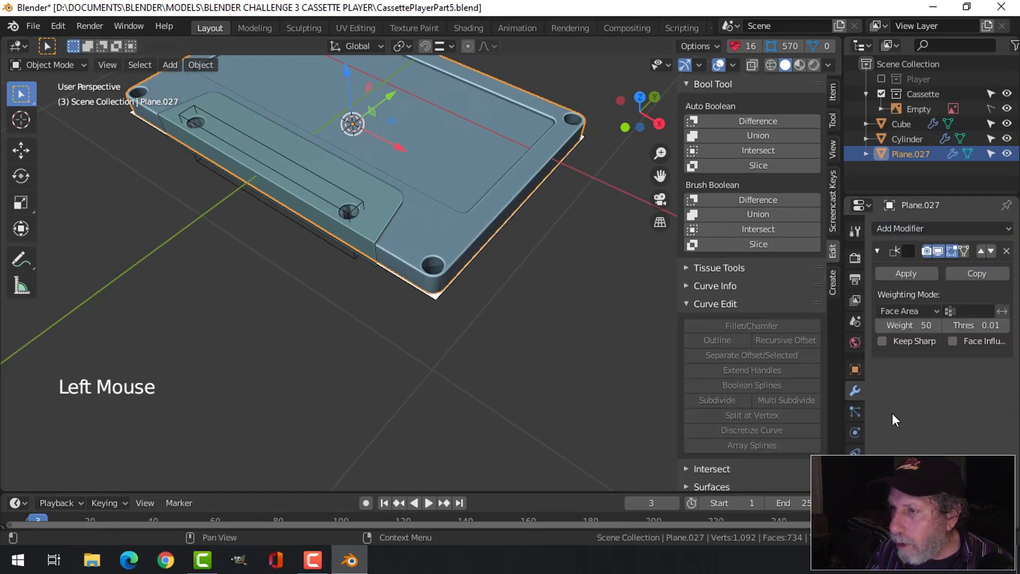
# Inspect the cut holes and undo the last three operations
pyautogui.hotkey('alt', 'a')
pyautogui.moveTo(432, 311); pyautogui.dragTo(514, 306, button='middle')
pyautogui.scroll(2, 452, 355)
pyautogui.scroll(-1, 512, 310)
pyautogui.hotkey('ctrl', 'z')
pyautogui.hotkey('ctrl', 'z')
pyautogui.hotkey('ctrl', 'z')
pyautogui.click(428, 283)
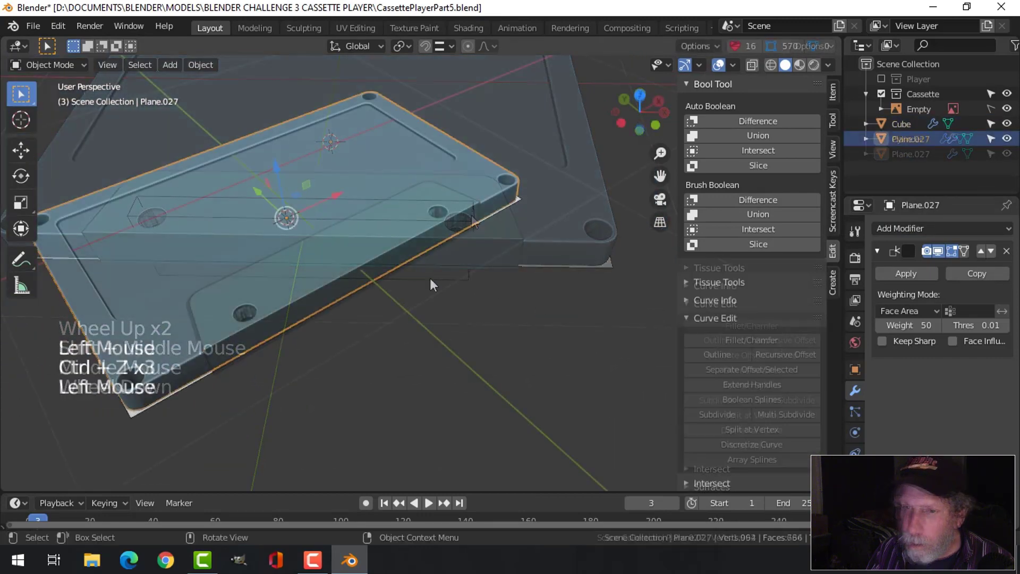
pyautogui.moveTo(428, 283); pyautogui.dragTo(438, 304, button='middle')
# Duplicate the front block in place and hide the duplicate
pyautogui.click(381, 226)
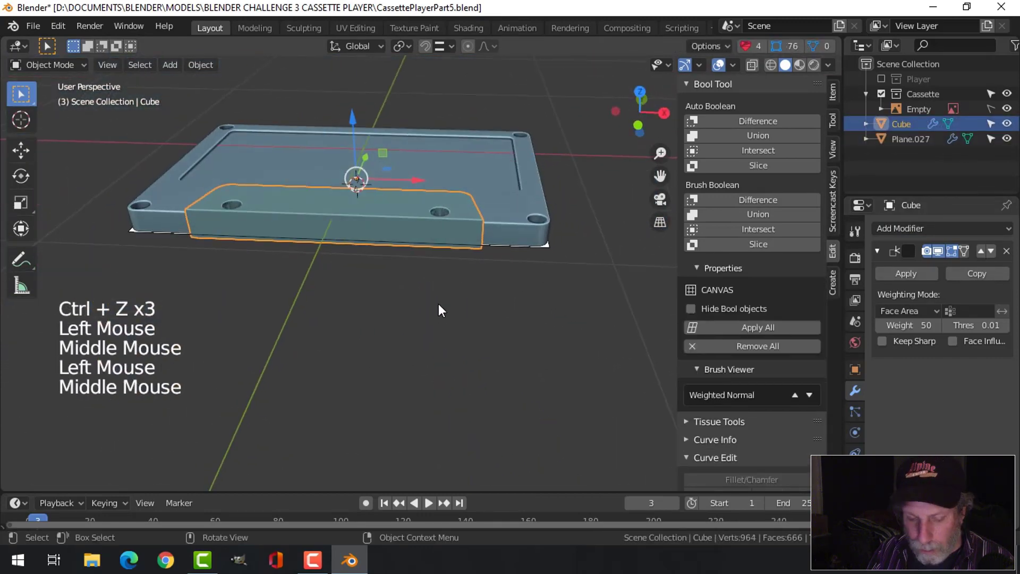
pyautogui.hotkey('shift', 'd')
pyautogui.rightClick(439, 304)
pyautogui.press('h')
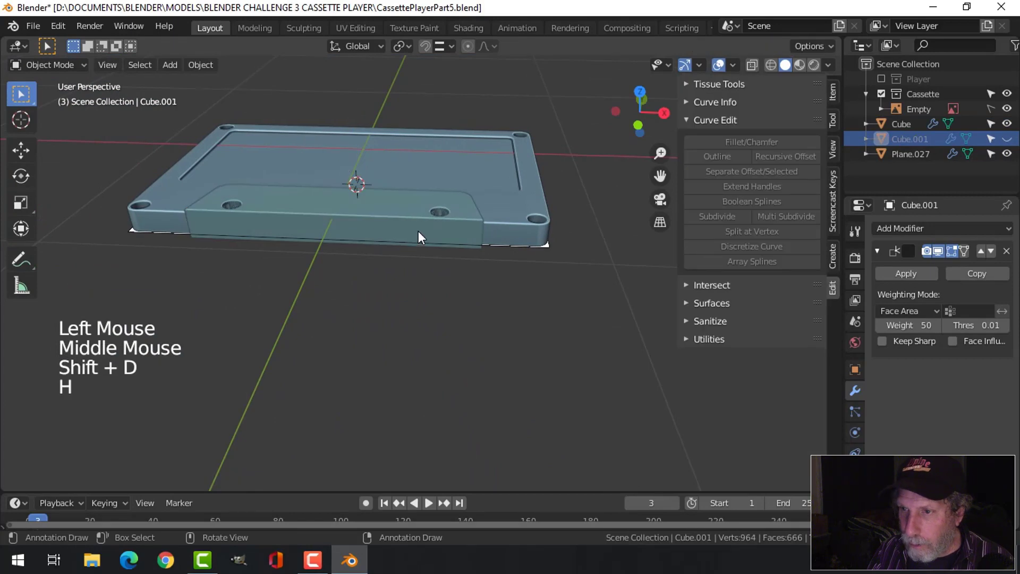
# Cut the visible front block out of the cassette body with a Bool Tool brush Difference
pyautogui.click(419, 231)
pyautogui.keyDown('shift'); pyautogui.click(508, 208); pyautogui.keyUp('shift')
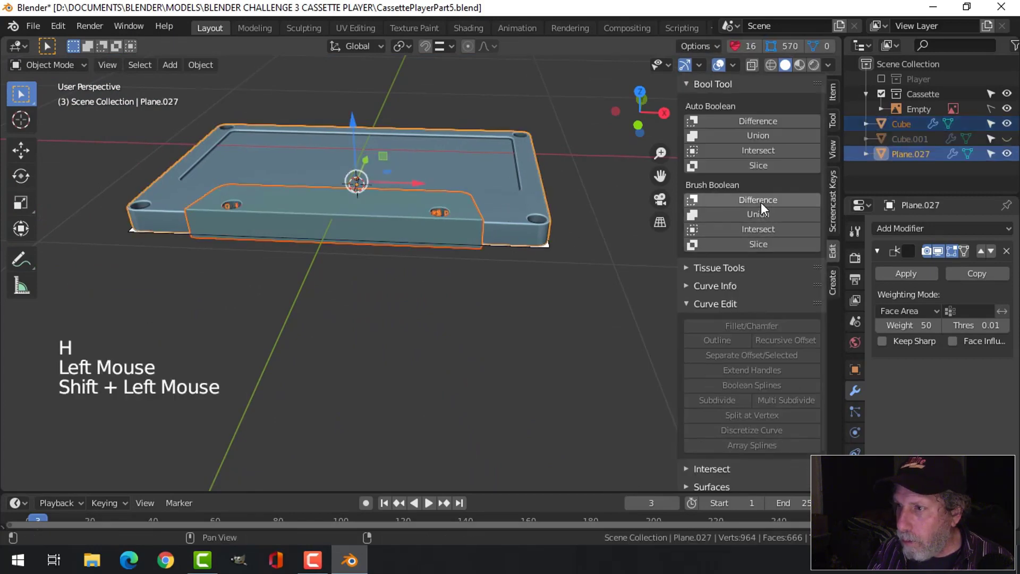
pyautogui.click(758, 200)
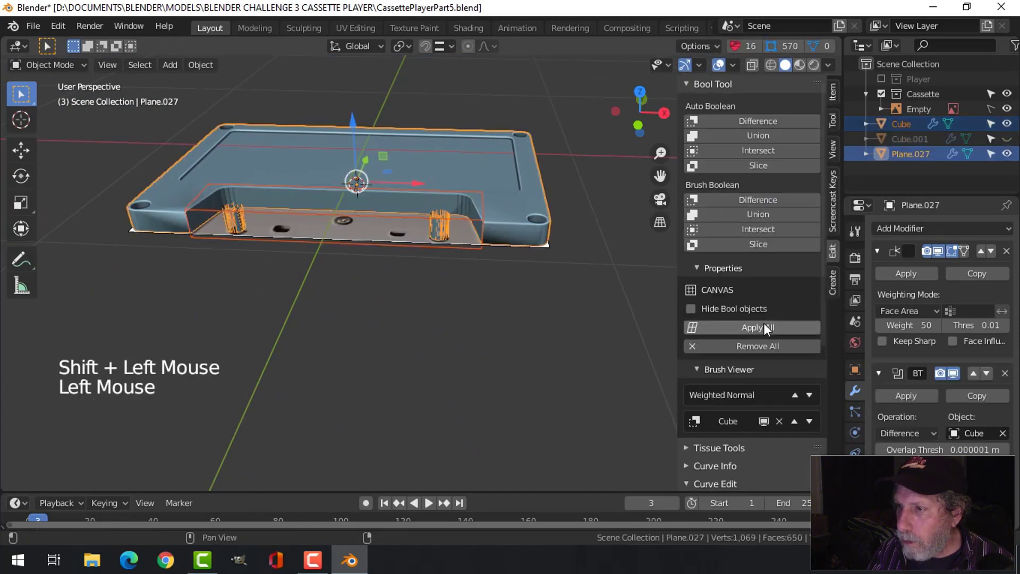
# Apply all Boolean modifiers on the cassette body and check the leftover geometry inside the front recess
pyautogui.click(764, 327)
pyautogui.moveTo(393, 267); pyautogui.dragTo(452, 282, button='middle')
pyautogui.scroll(2, 451, 289)
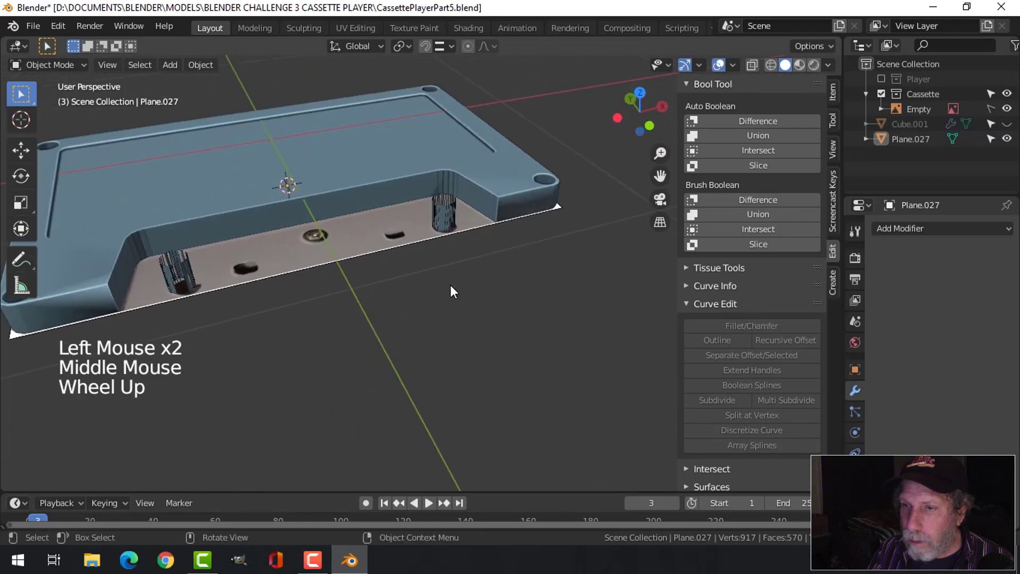
pyautogui.scroll(1, 451, 291)
pyautogui.scroll(-2, 450, 289)
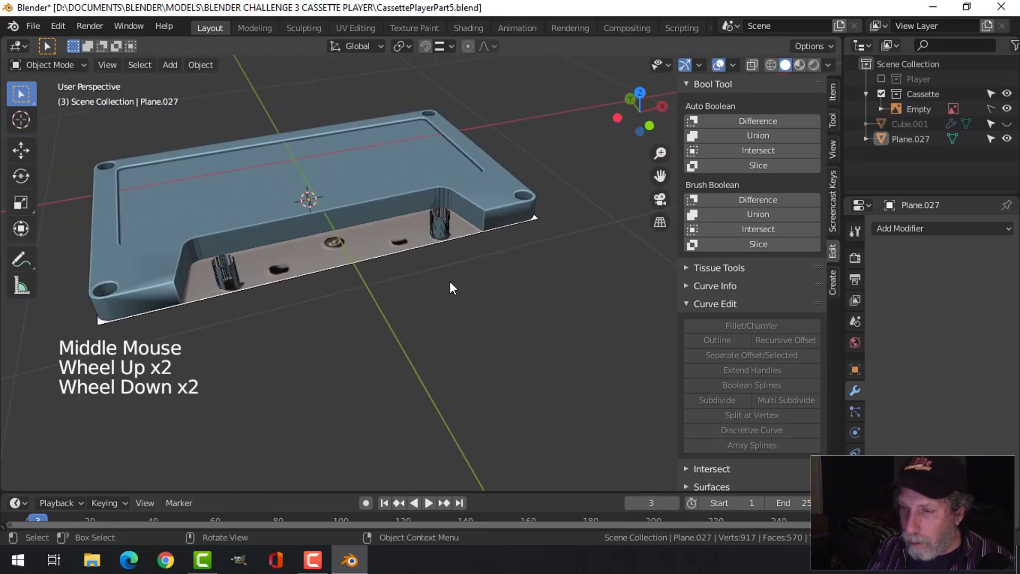
pyautogui.press('n')
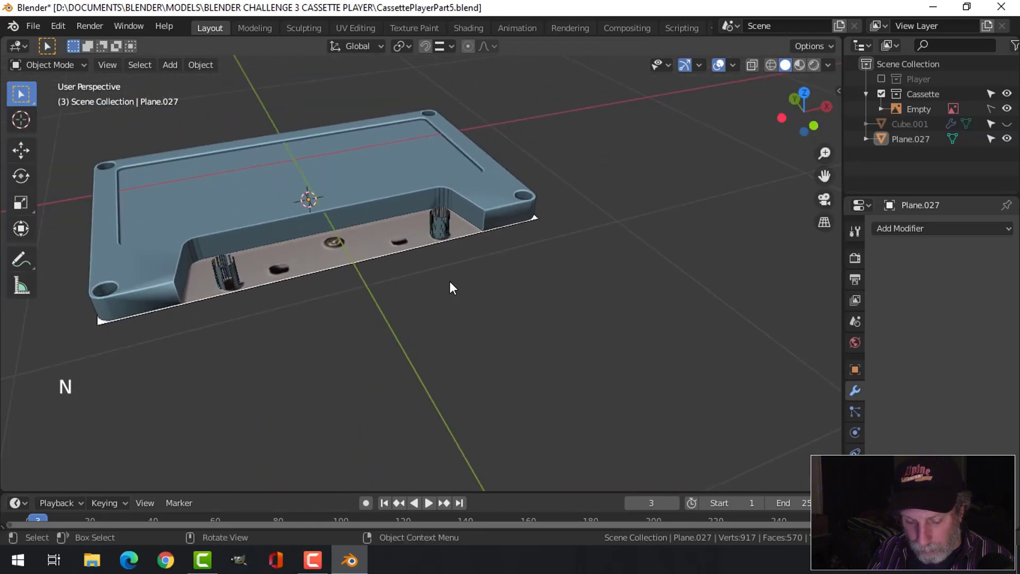
# Reveal the hidden front block and hide the reference image
pyautogui.hotkey('alt', 'h')
pyautogui.hotkey('alt', 'a')
pyautogui.moveTo(449, 281); pyautogui.dragTo(634, 407, button='middle')
pyautogui.scroll(3, 432, 345)
pyautogui.click(699, 395)
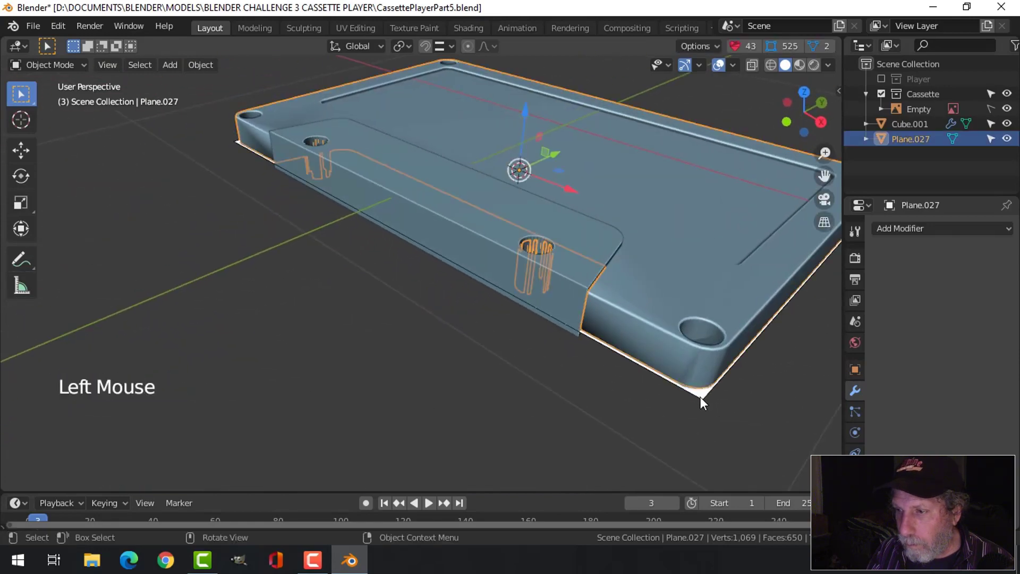
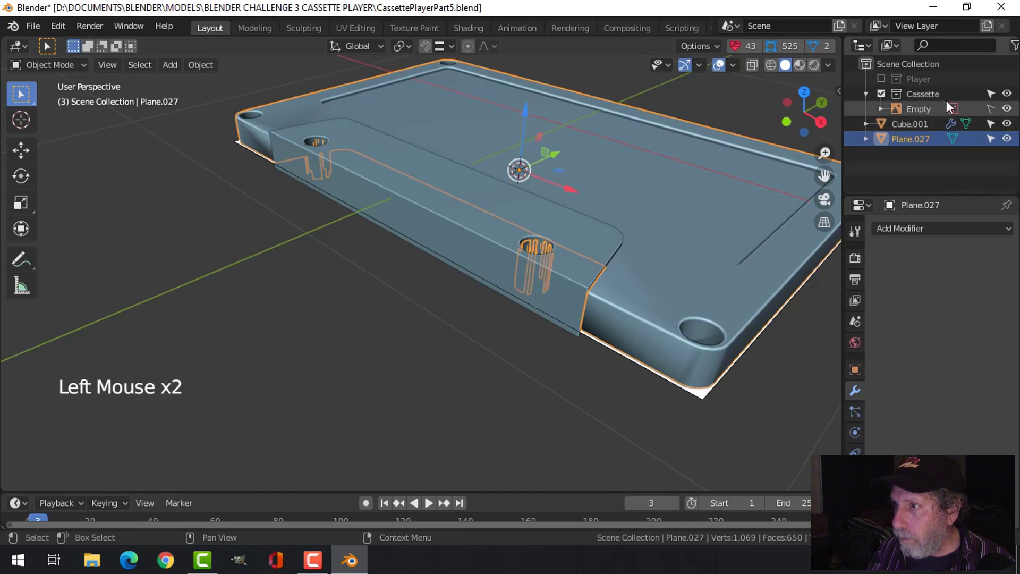
pyautogui.click(1007, 108)
pyautogui.moveTo(732, 226); pyautogui.dragTo(613, 301, button='middle')
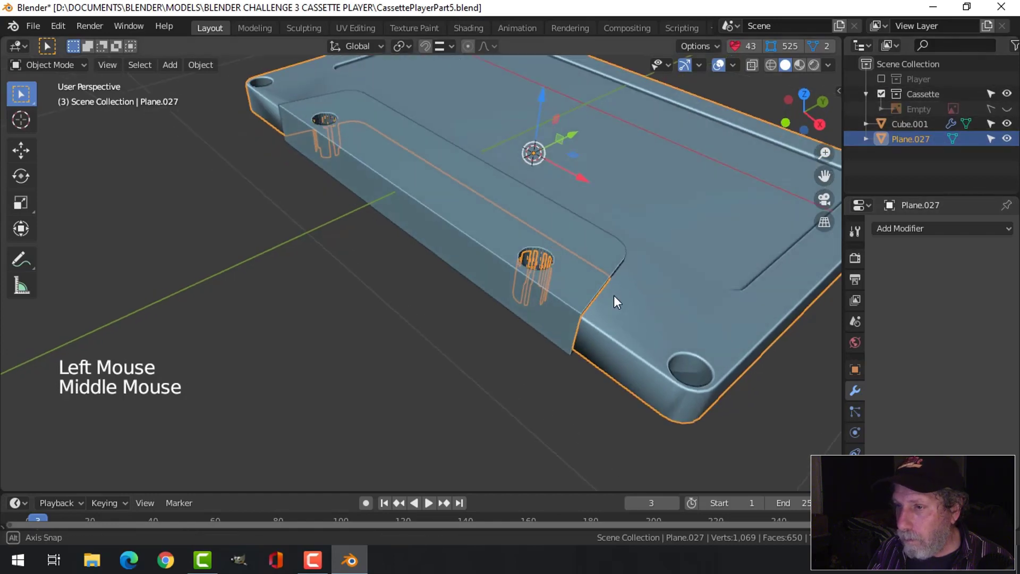
pyautogui.hotkey('alt', 'a')
# Isolate the cassette body by hiding the unselected objects, keeping the body selected
pyautogui.moveTo(560, 323); pyautogui.dragTo(536, 314, button='middle')
pyautogui.scroll(-3, 585, 348)
pyautogui.scroll(3, 471, 269)
pyautogui.moveTo(537, 313); pyautogui.dragTo(458, 310, button='middle')
pyautogui.click(490, 302)
pyautogui.hotkey('shift', 'h')
pyautogui.click(457, 276)
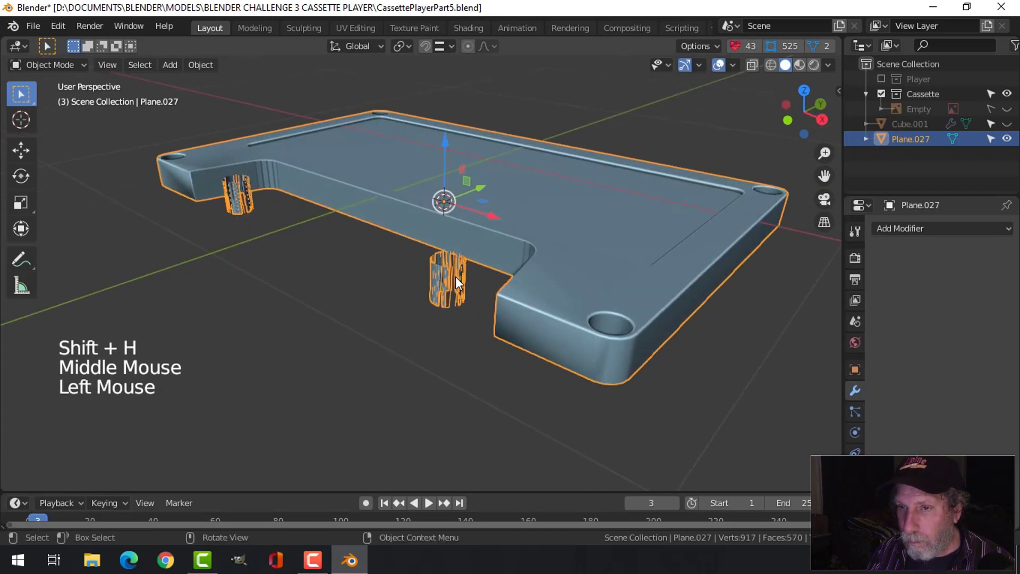
# In Edit Mode, delete the vertices linked to one selected edge on each leftover hole cylinder
pyautogui.press('Tab')
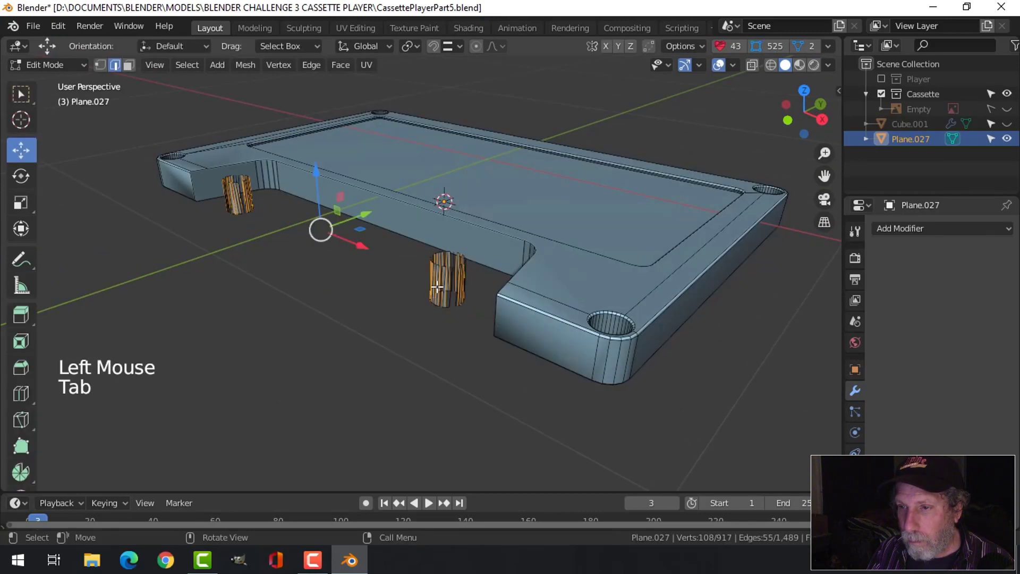
pyautogui.click(464, 287)
pyautogui.keyDown('shift'); pyautogui.click(243, 189); pyautogui.keyUp('shift')
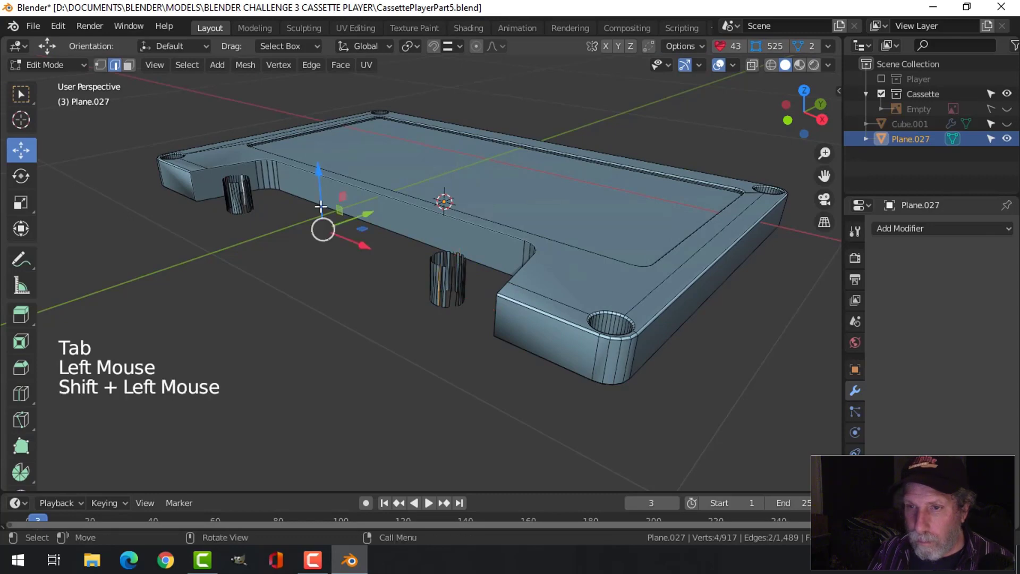
pyautogui.hotkey('ctrl', 'l')
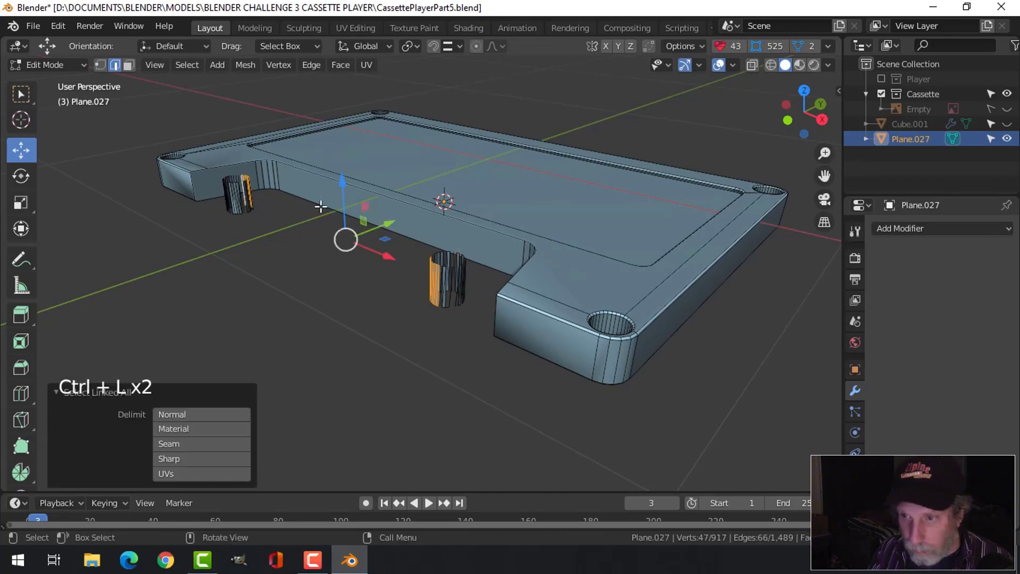
pyautogui.press('x')
pyautogui.click(276, 179)
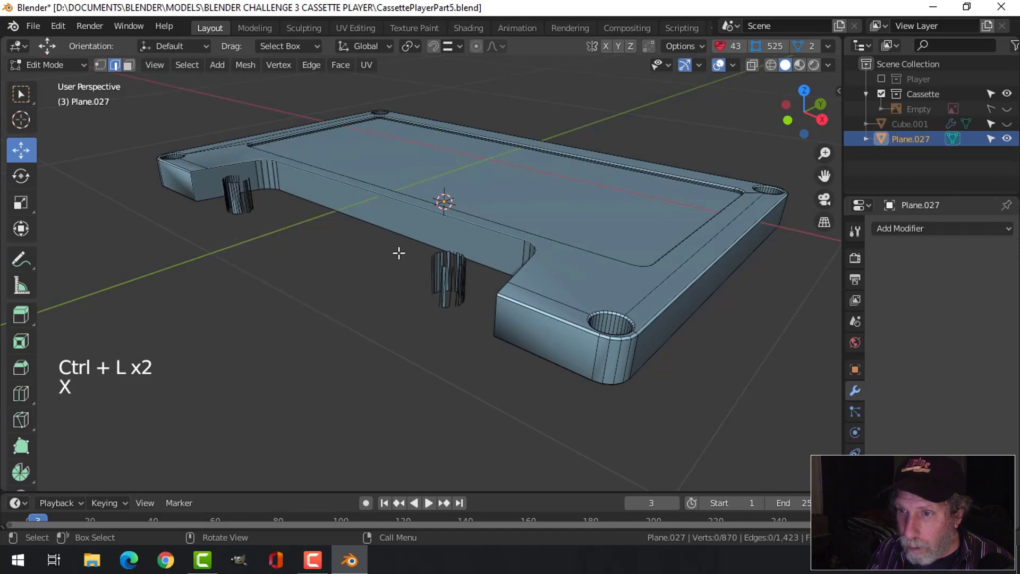
# From the top view, box-select both remaining hole cylinders in the front recess and delete their vertices
pyautogui.click(457, 276)
pyautogui.scroll(3, 447, 298)
pyautogui.moveTo(446, 297); pyautogui.dragTo(549, 326, button='middle')
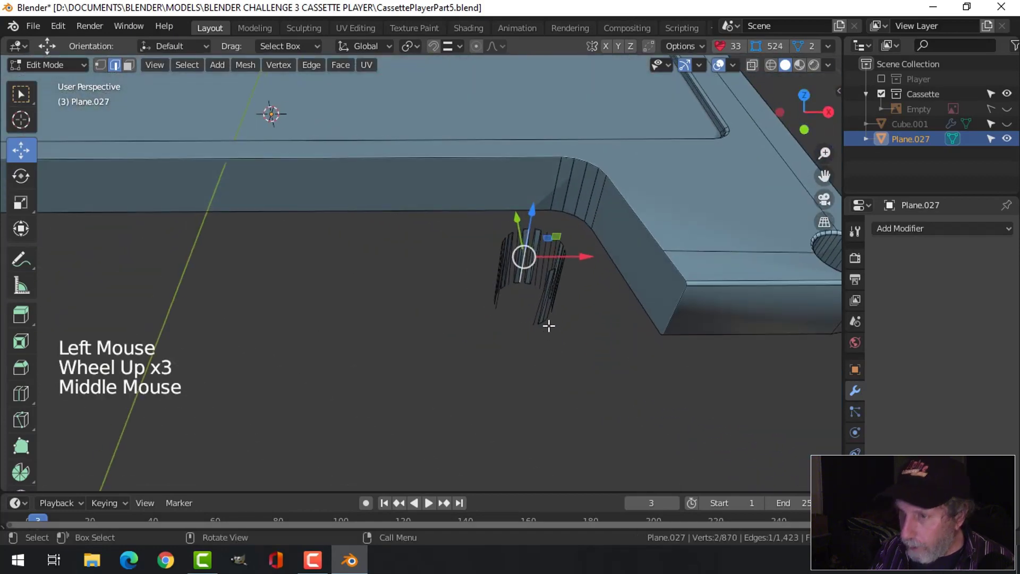
pyautogui.press('KP_7')
pyautogui.hotkey('alt', 'a')
pyautogui.scroll(-4, 528, 344)
pyautogui.press('b')
pyautogui.moveTo(415, 255); pyautogui.dragTo(489, 338)
pyautogui.press('b')
pyautogui.moveTo(150, 265); pyautogui.dragTo(230, 334)
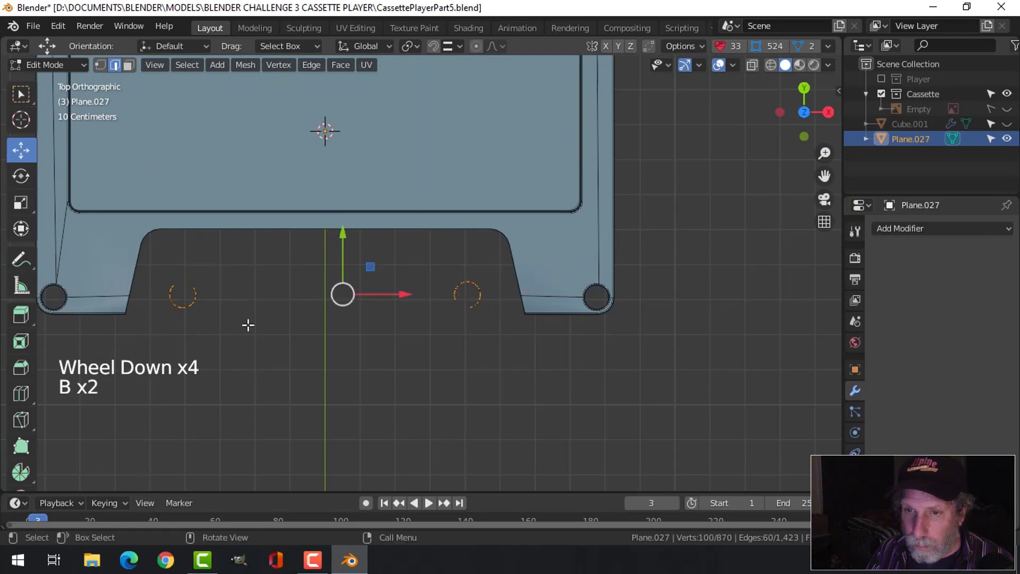
pyautogui.press('x')
pyautogui.click(238, 325)
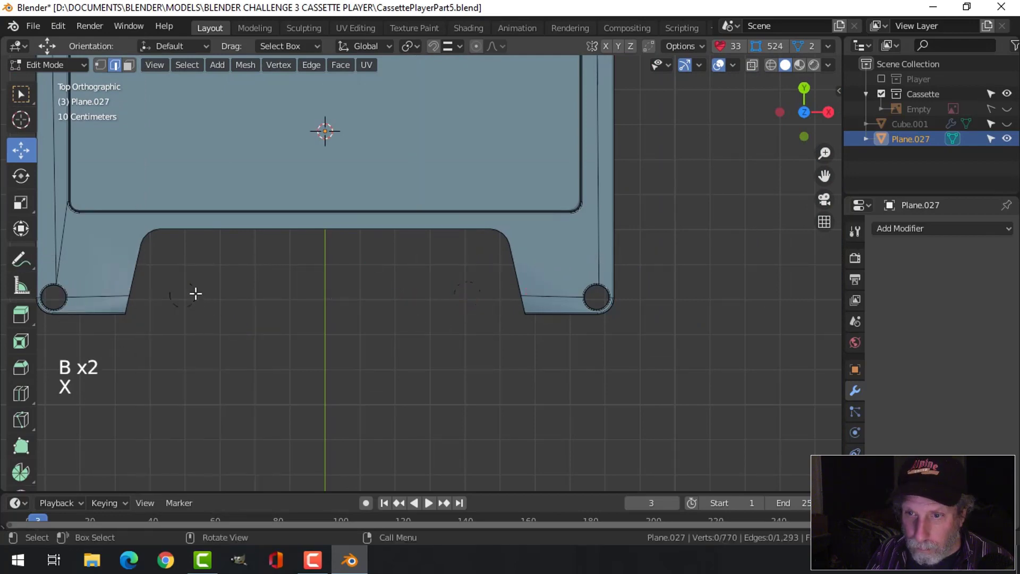
# Delete the last stray vertices at both former hole positions in the front recess
pyautogui.moveTo(227, 326); pyautogui.dragTo(228, 326)
pyautogui.press('x')
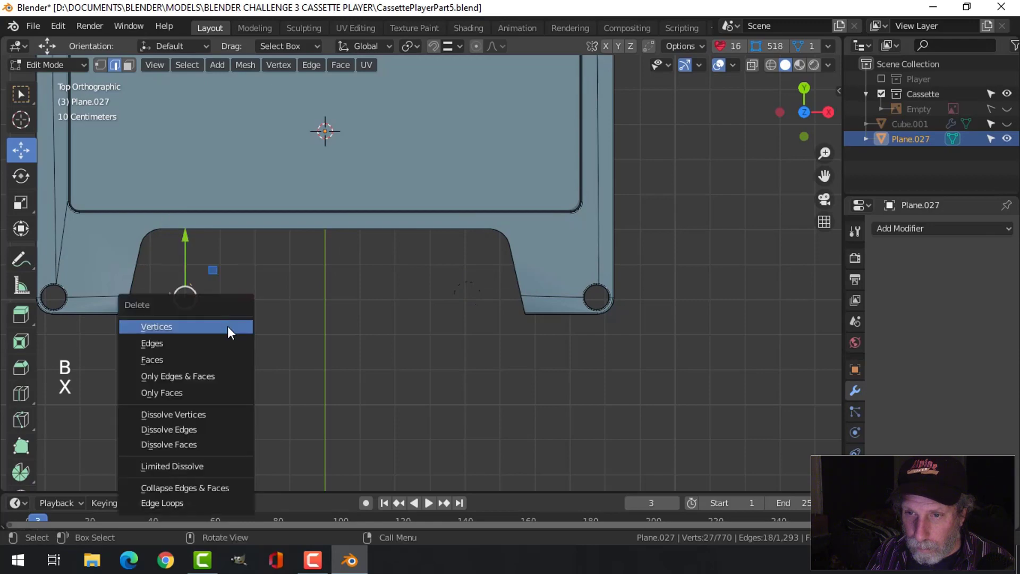
pyautogui.click(228, 329)
pyautogui.moveTo(232, 326); pyautogui.dragTo(413, 294, button='middle')
pyautogui.press('b')
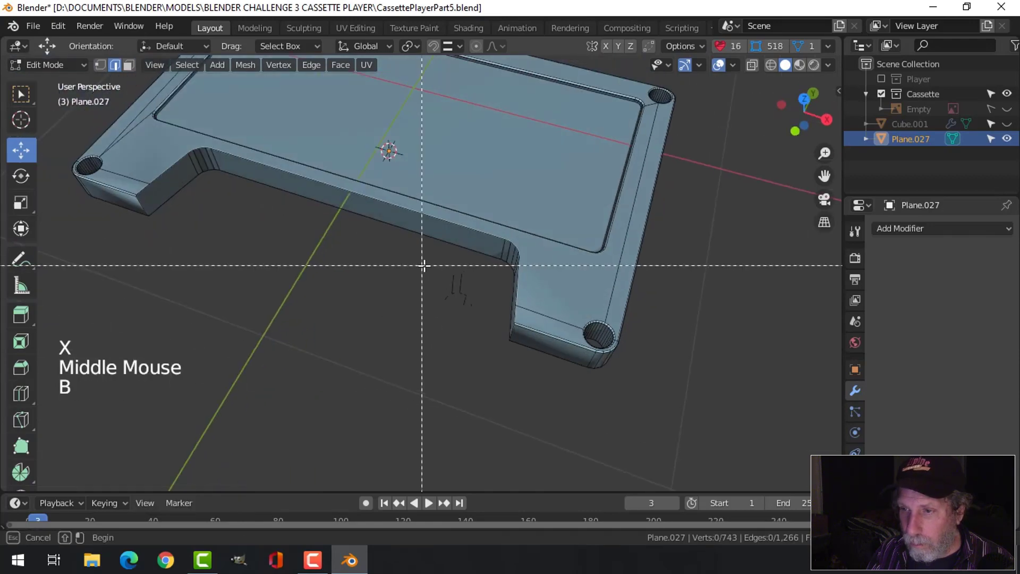
pyautogui.moveTo(424, 264); pyautogui.dragTo(493, 339)
pyautogui.press('x')
pyautogui.click(493, 339)
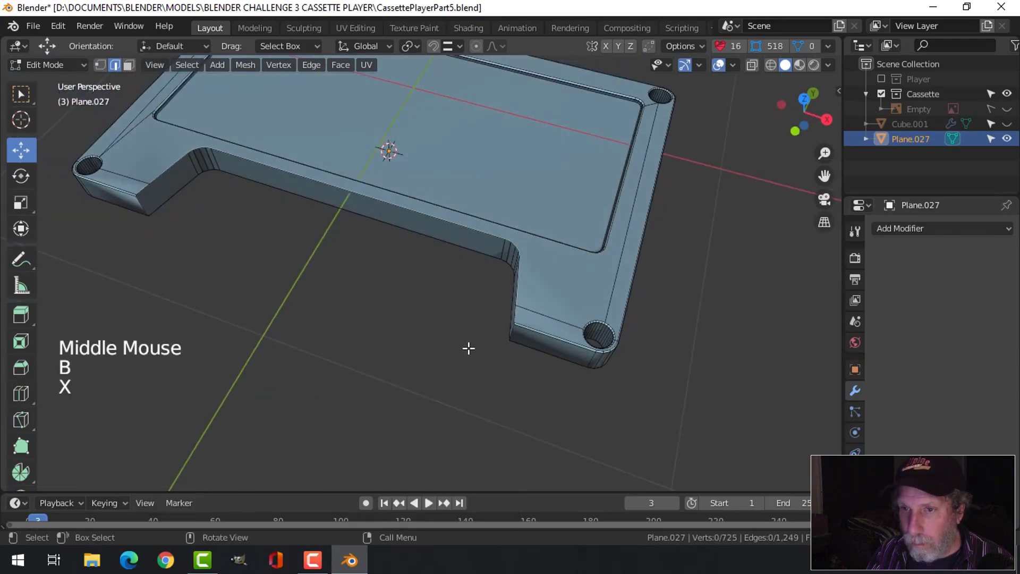
# Return to Object Mode, reveal all hidden objects and select only the cassette body
pyautogui.press('Tab')
pyautogui.moveTo(468, 346); pyautogui.dragTo(448, 328, button='middle')
pyautogui.hotkey('alt', 'a')
pyautogui.hotkey('alt', 'h')
pyautogui.hotkey('alt', 'a')
pyautogui.scroll(2, 489, 323)
pyautogui.click(448, 328)
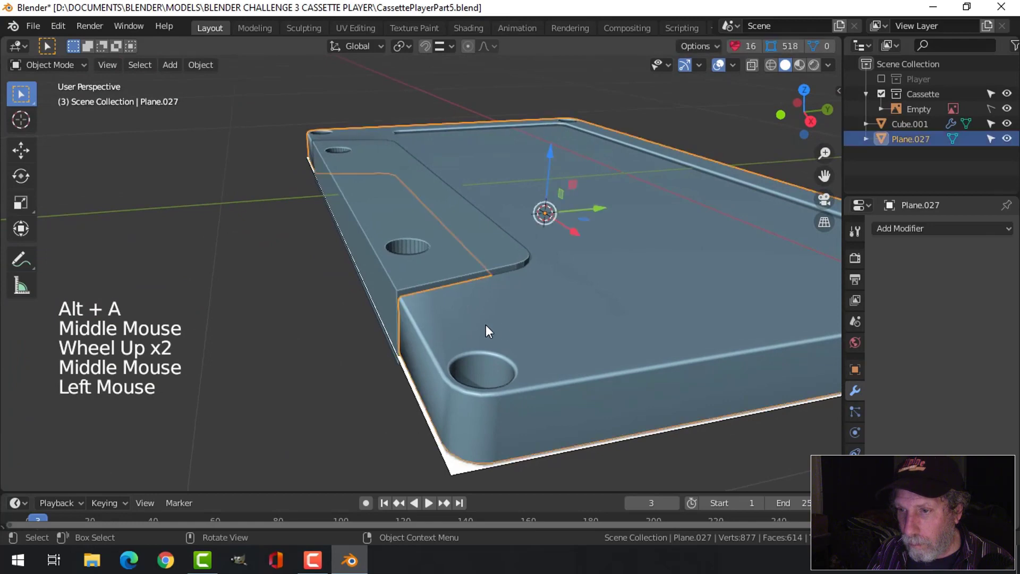
# Add a Weighted Normal modifier to the cassette body
pyautogui.click(876, 228)
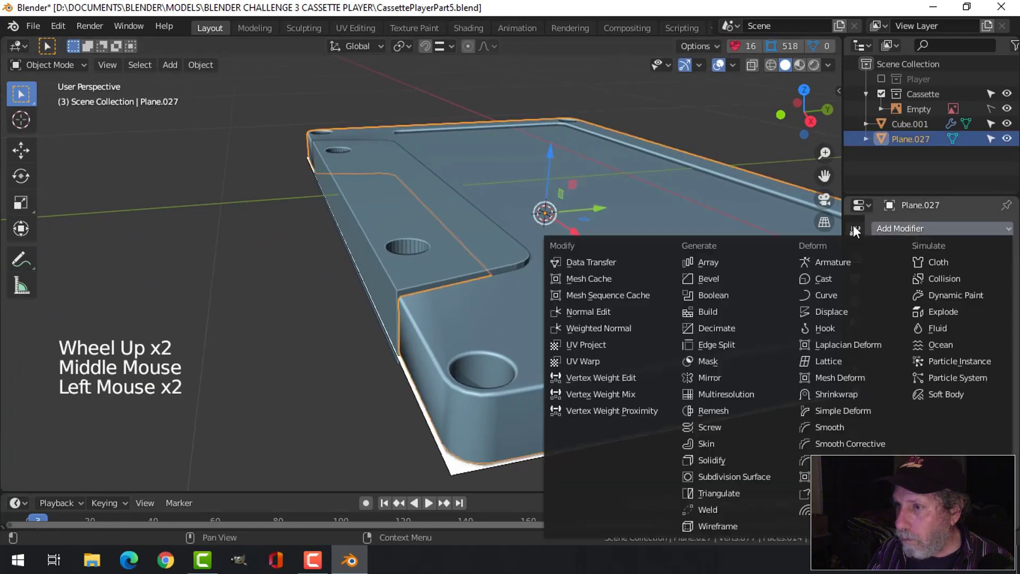
pyautogui.click(600, 329)
pyautogui.scroll(-3, 481, 284)
pyautogui.moveTo(481, 284); pyautogui.dragTo(510, 303, button='middle')
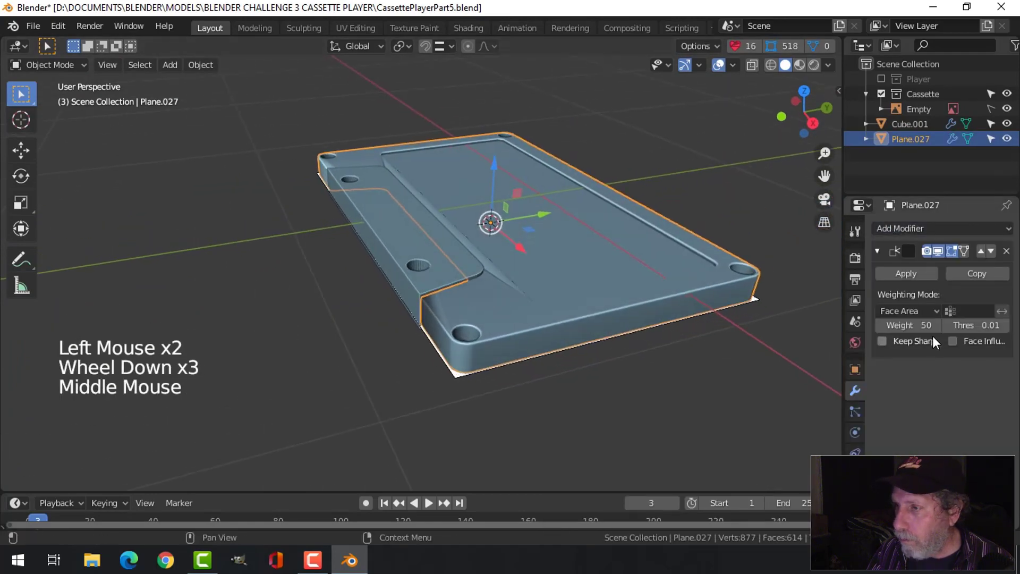
# Compare the cassette body's shading with Auto Smooth off and back on
pyautogui.click(855, 412)
pyautogui.click(933, 504)
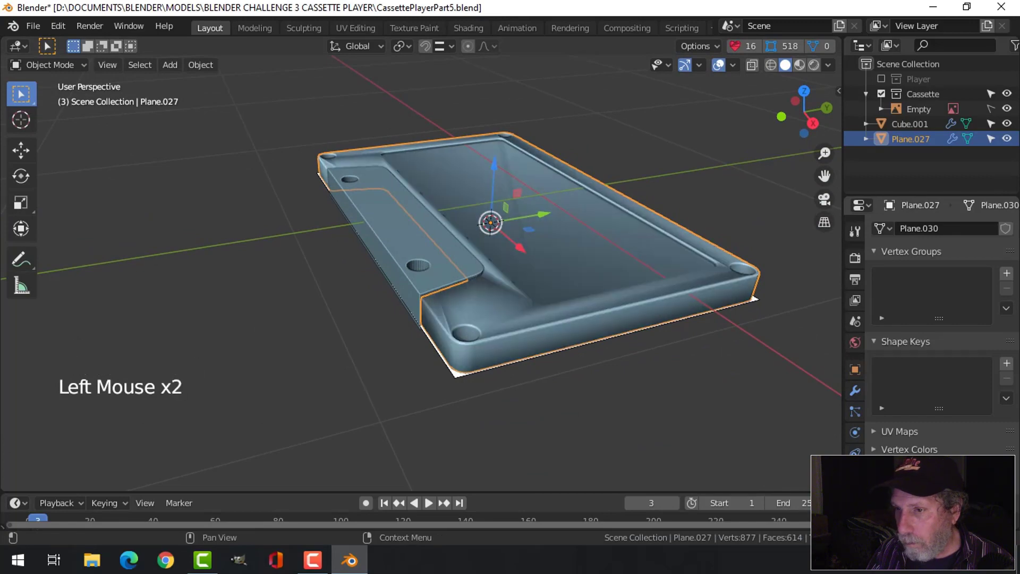
pyautogui.click(934, 503)
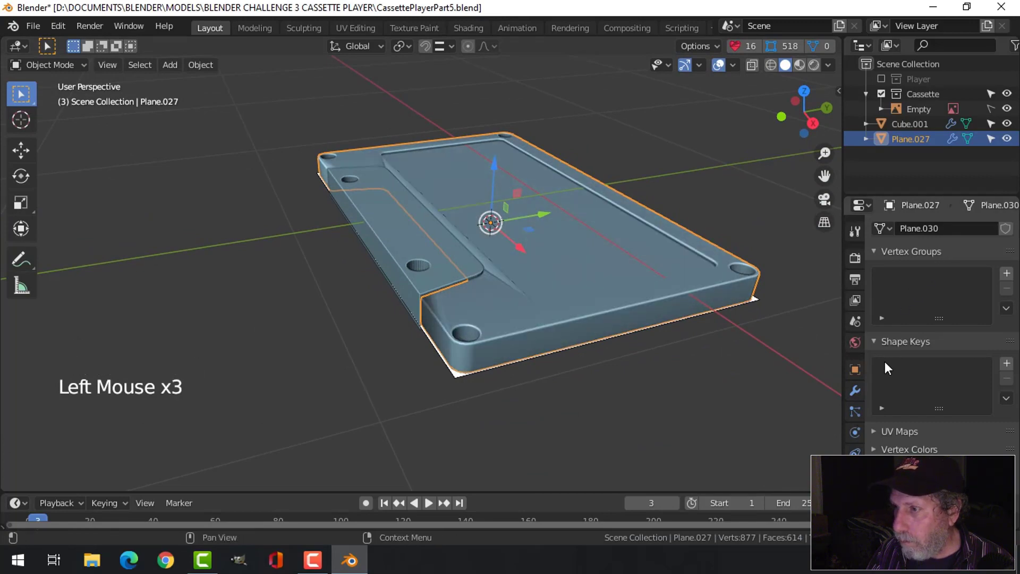
# Remove the Weighted Normal modifier from the cassette body Plane.027 and add a Bevel modifier
pyautogui.click(855, 391)
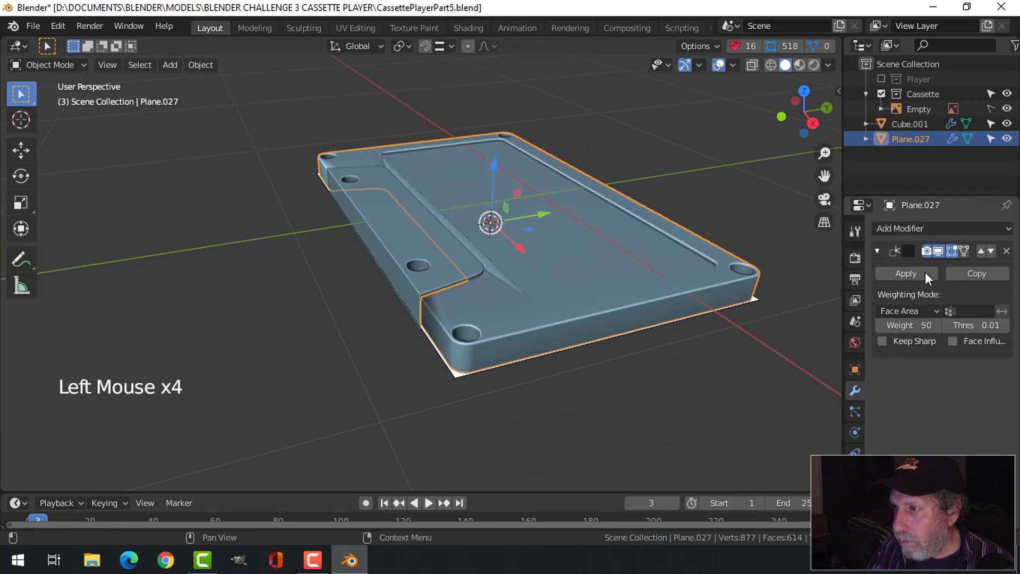
pyautogui.click(1007, 251)
pyautogui.click(914, 230)
pyautogui.click(698, 281)
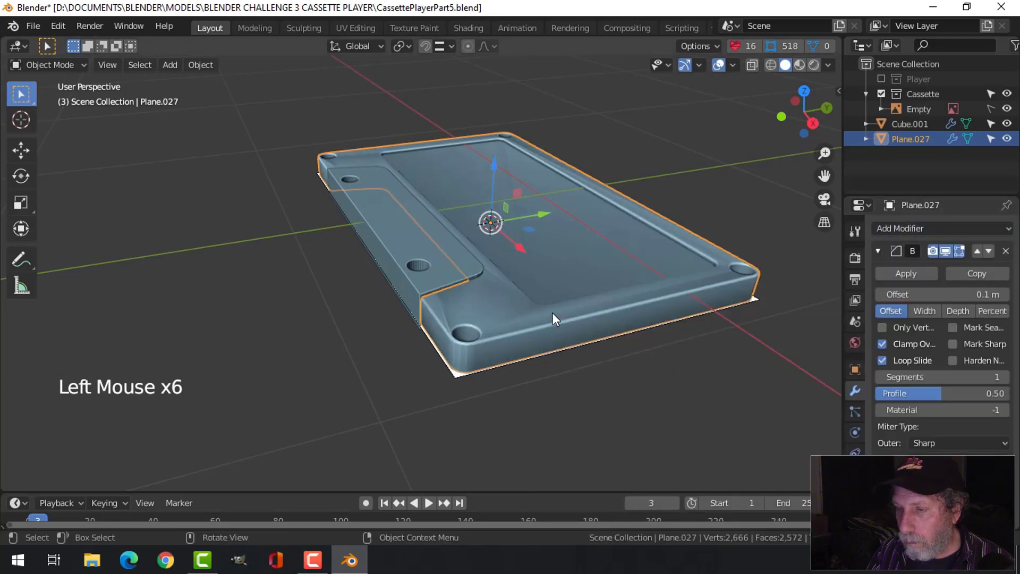
# Add a Weighted Normal modifier to the cassette body and restrict which edges its bevel affects
pyautogui.scroll(2, 553, 314)
pyautogui.click(902, 228)
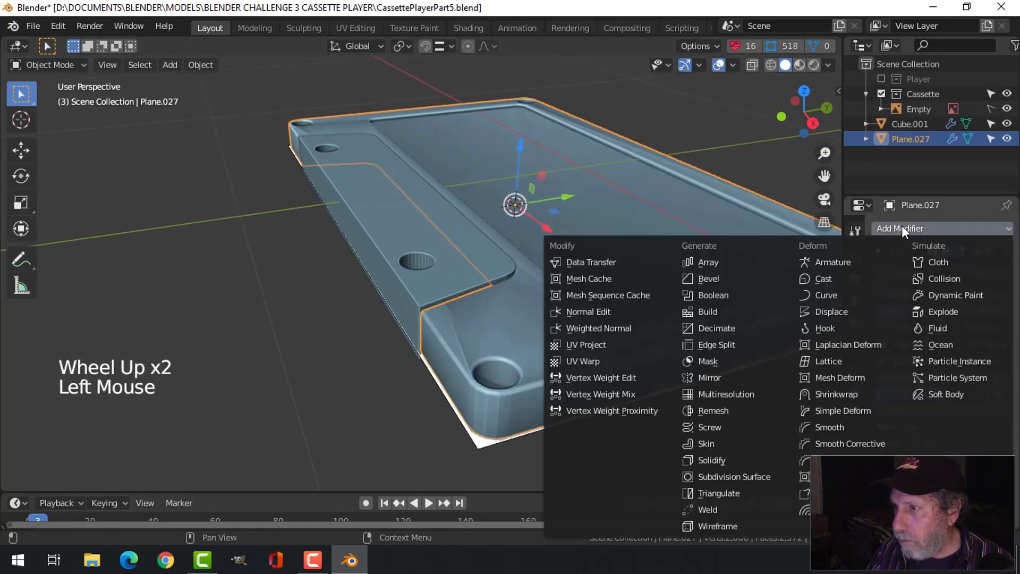
pyautogui.click(611, 327)
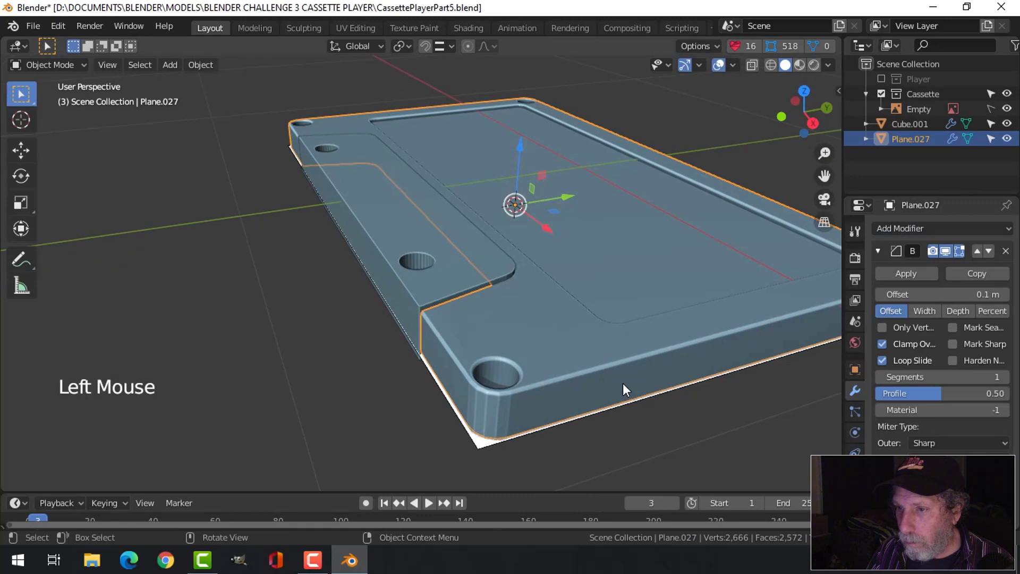
pyautogui.scroll(-1, 514, 343)
pyautogui.click(923, 505)
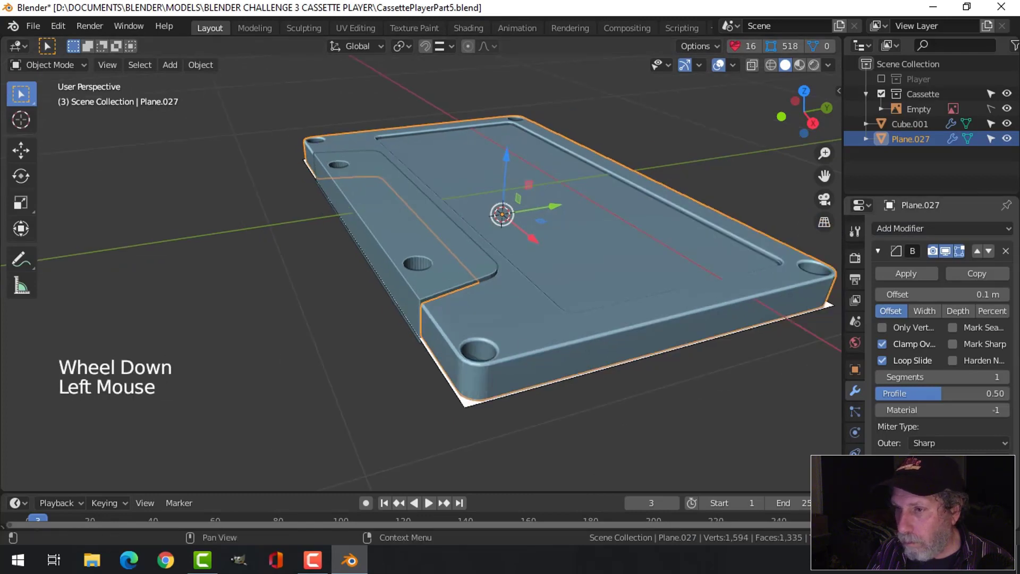
pyautogui.moveTo(585, 367); pyautogui.dragTo(623, 399, button='middle')
pyautogui.hotkey('alt', 'a')
# Add a Bevel modifier to the trapezoidal insert Cube.001, using the Offset width type
pyautogui.scroll(-2, 586, 356)
pyautogui.moveTo(587, 356); pyautogui.dragTo(467, 321, button='middle')
pyautogui.scroll(3, 562, 378)
pyautogui.scroll(2, 467, 321)
pyautogui.click(464, 273)
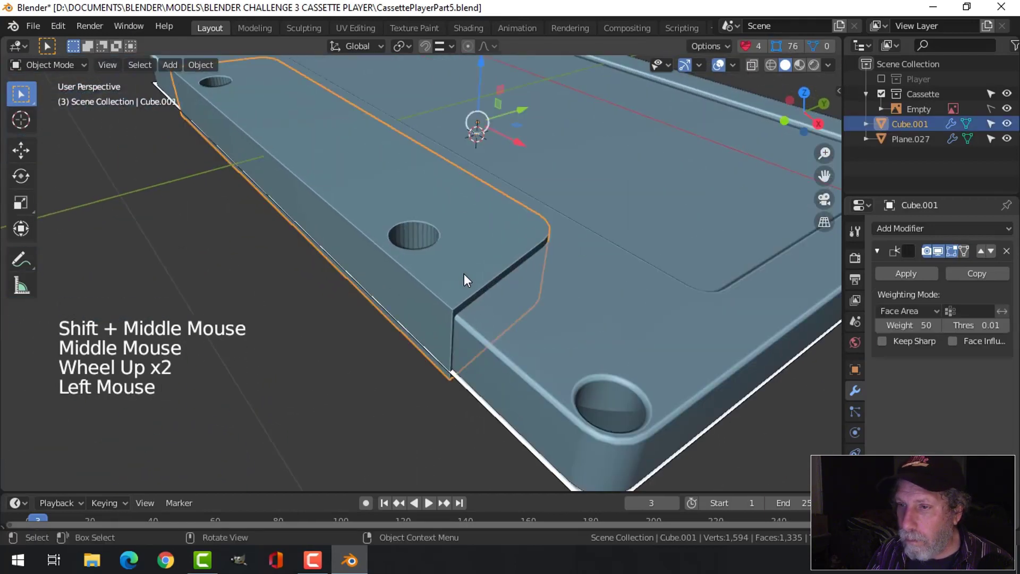
pyautogui.click(913, 228)
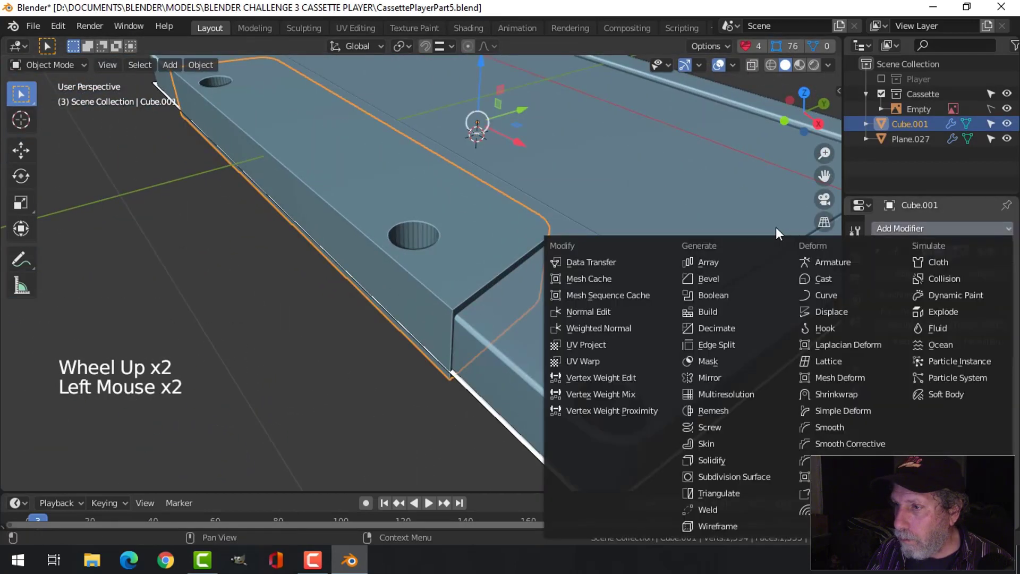
pyautogui.click(713, 276)
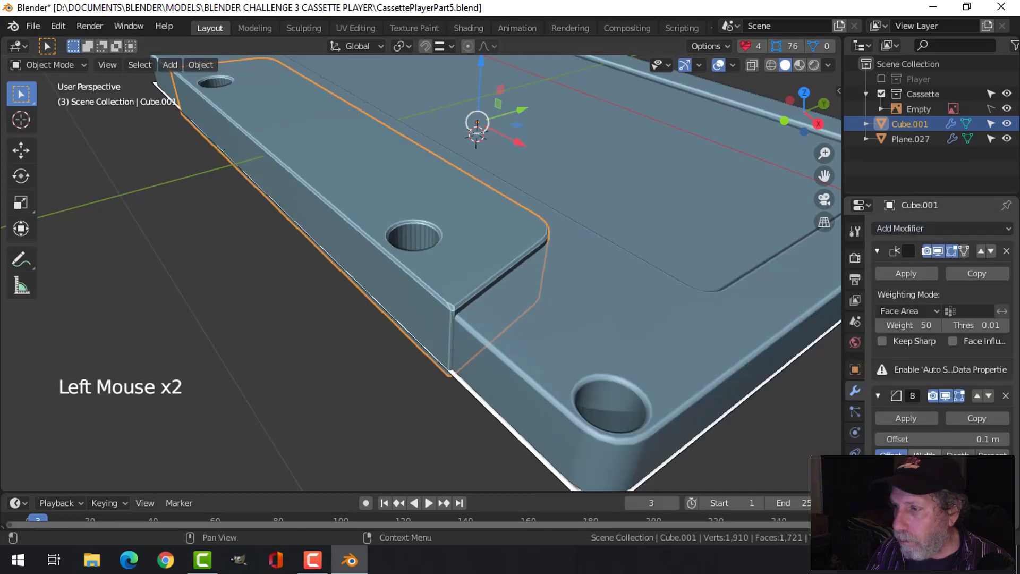
pyautogui.click(925, 457)
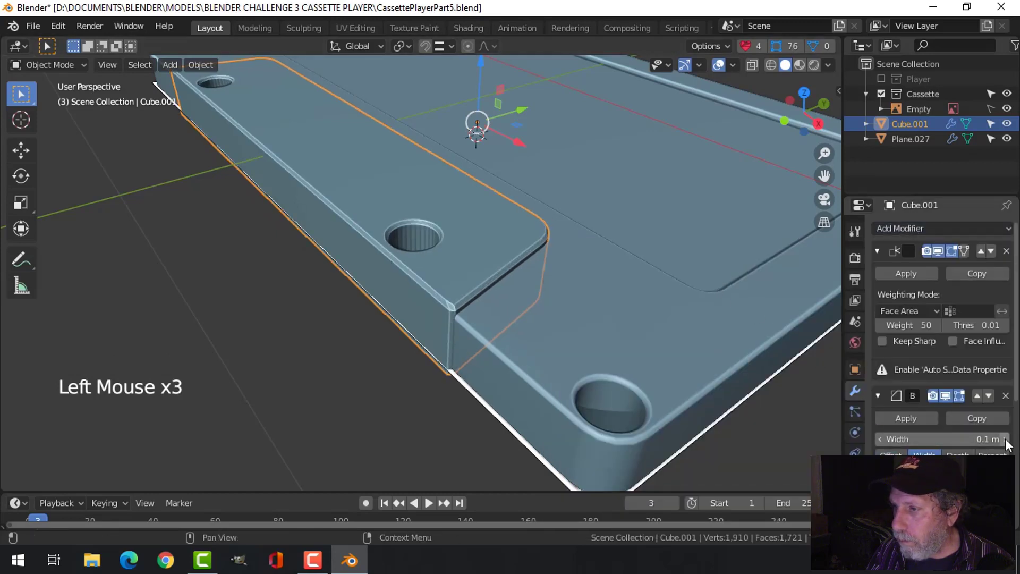
pyautogui.scroll(-4, 934, 452)
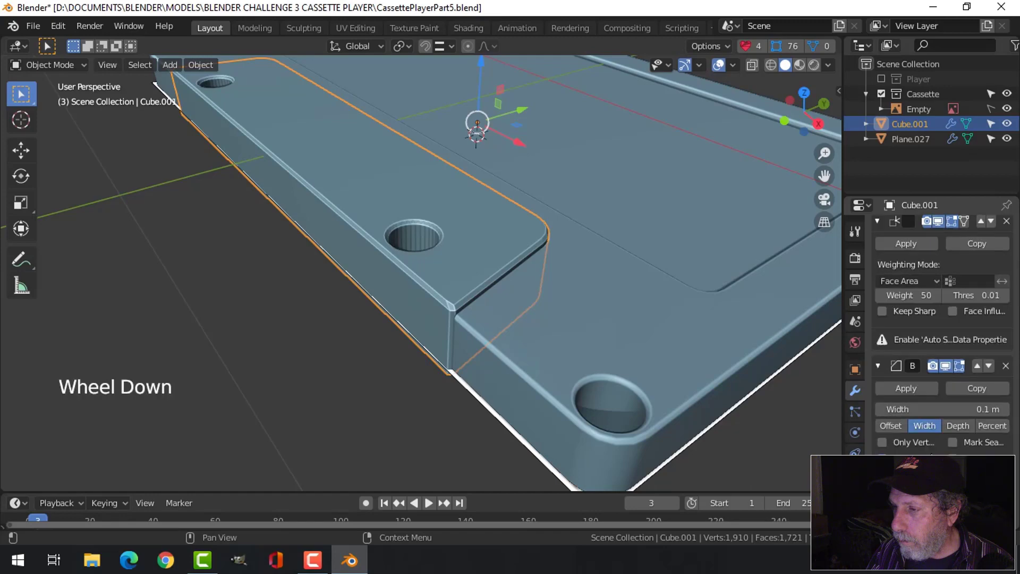
pyautogui.click(887, 338)
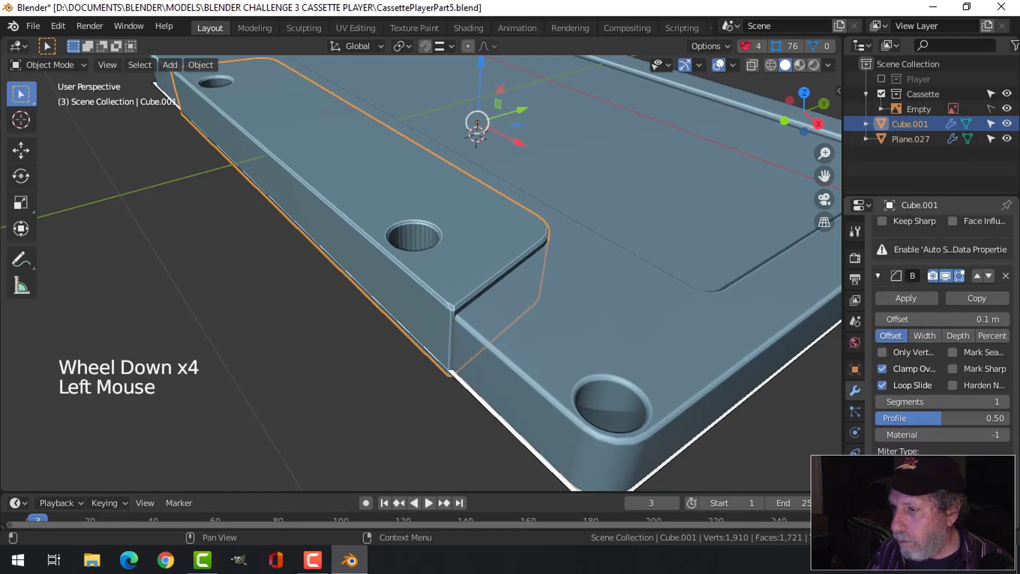
pyautogui.click(891, 336)
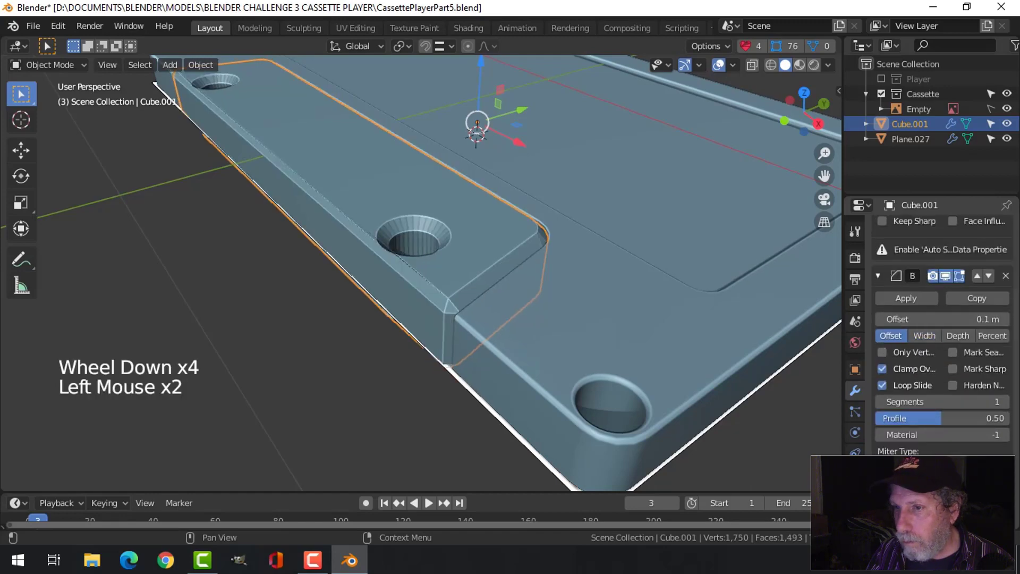
# Set the insert's bevel to 4 segments and shade the insert smooth
pyautogui.click(1004, 402)
pyautogui.click(1004, 402)
pyautogui.click(1005, 402)
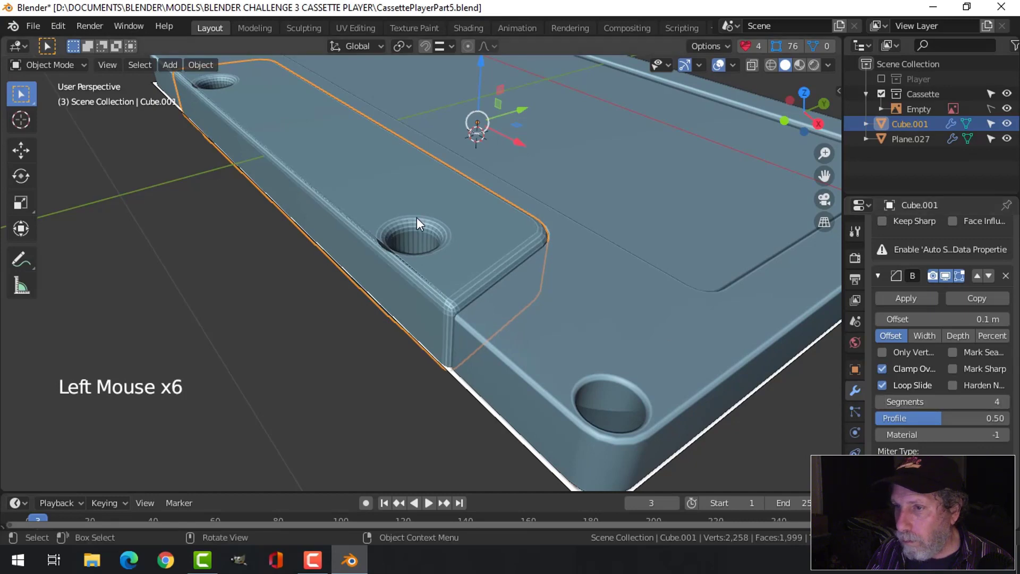
pyautogui.rightClick(438, 205)
pyautogui.click(436, 192)
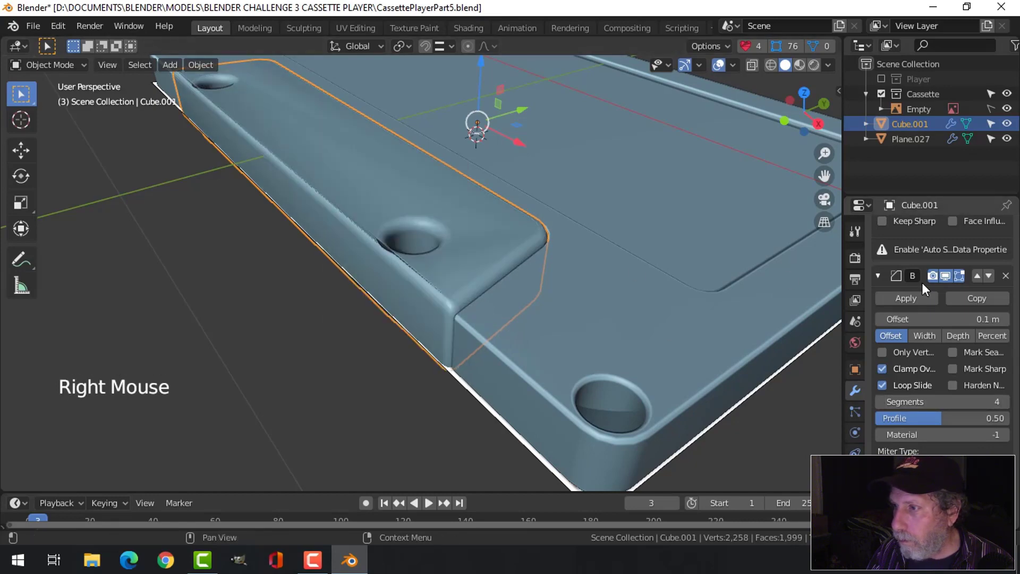
# Set the insert's bevel offset to 0.02 m and its segments to 2
pyautogui.click(963, 319)
pyautogui.write('0')
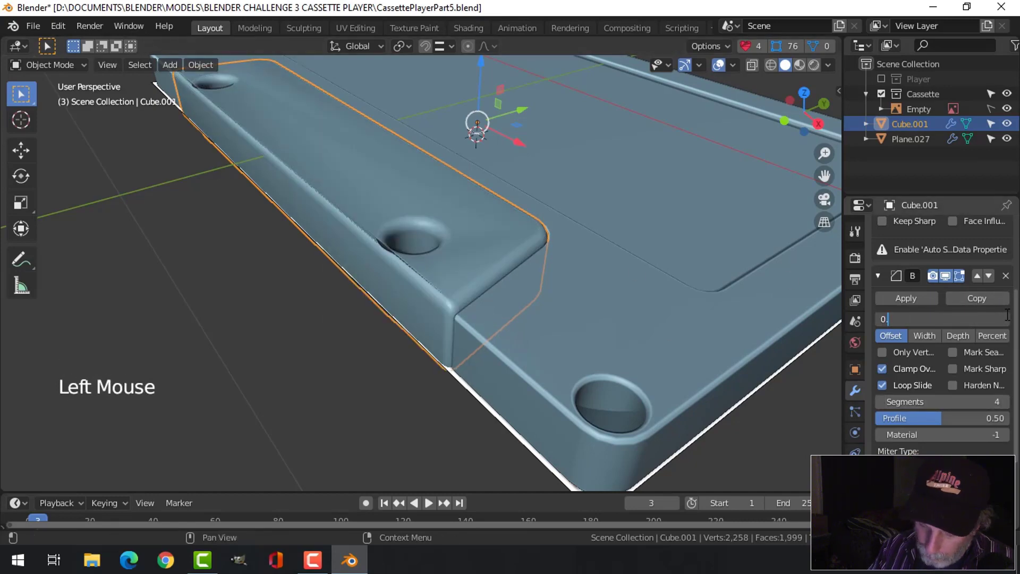
pyautogui.write('.02')
pyautogui.press('Return')
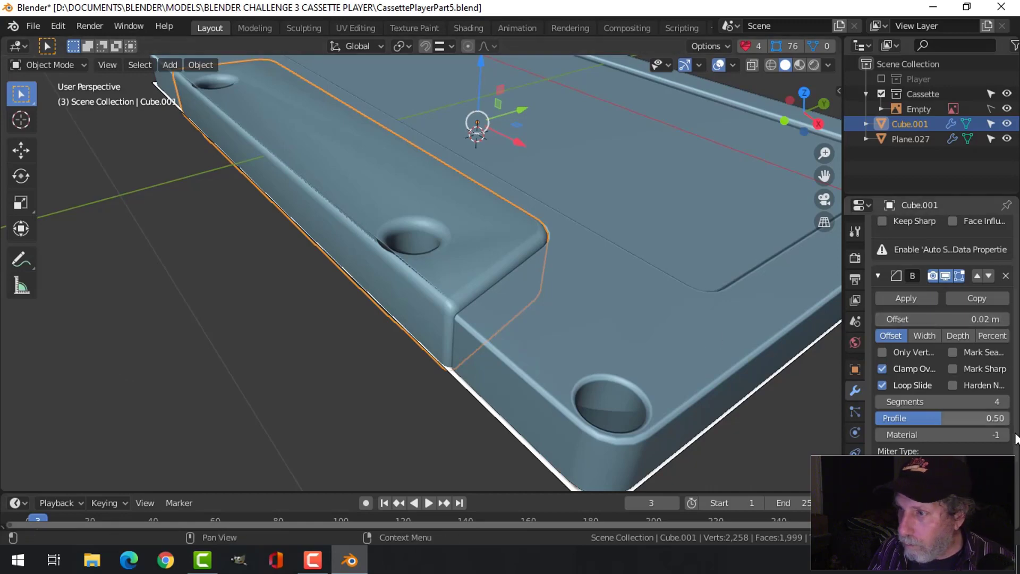
pyautogui.click(880, 402)
pyautogui.click(881, 401)
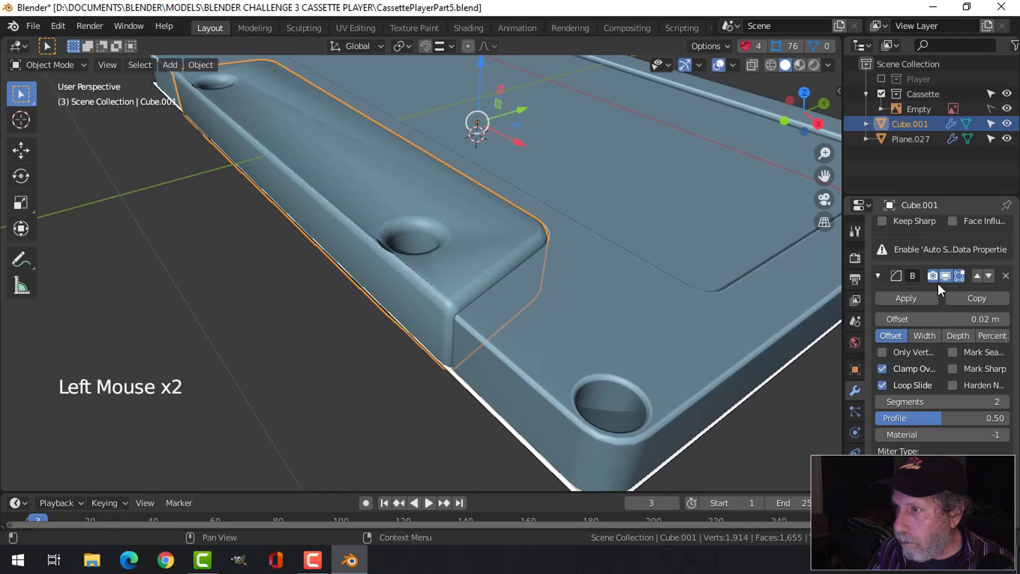
# Set the insert's bevel offset to 0.01 m and move the Bevel above the Weighted Normal modifier
pyautogui.click(927, 319)
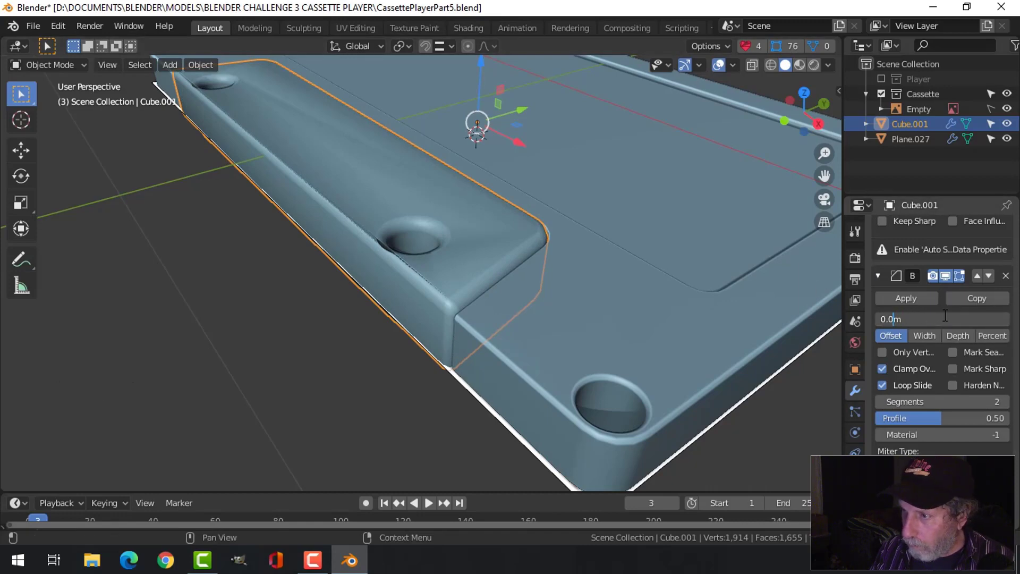
pyautogui.press('Return')
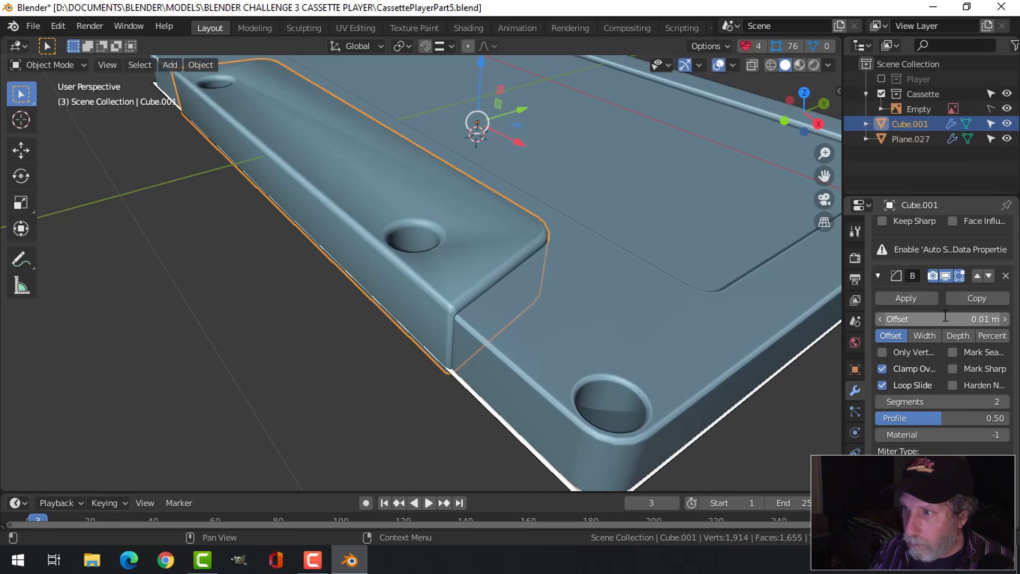
pyautogui.click(978, 276)
pyautogui.scroll(7, 942, 294)
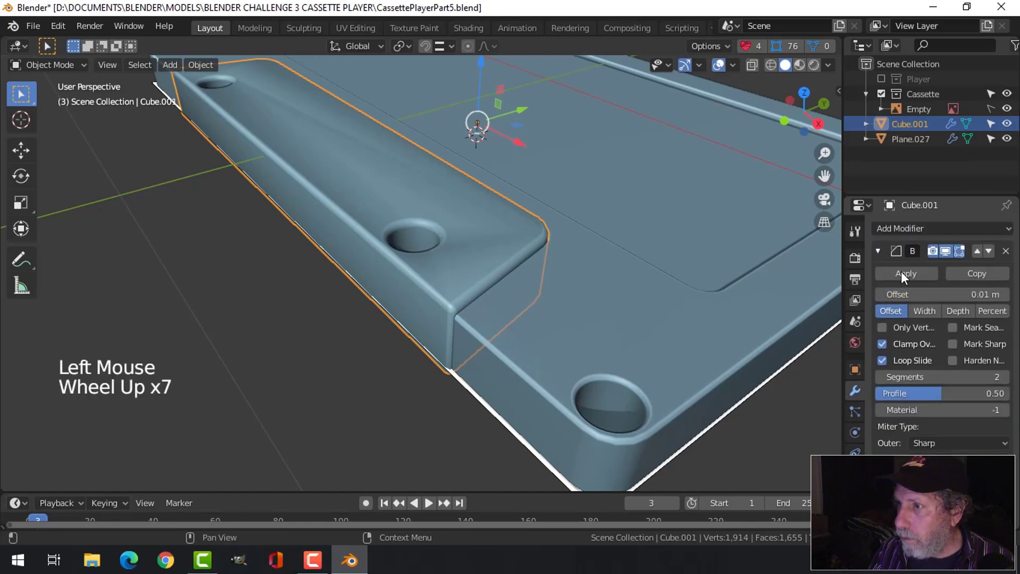
pyautogui.click(878, 251)
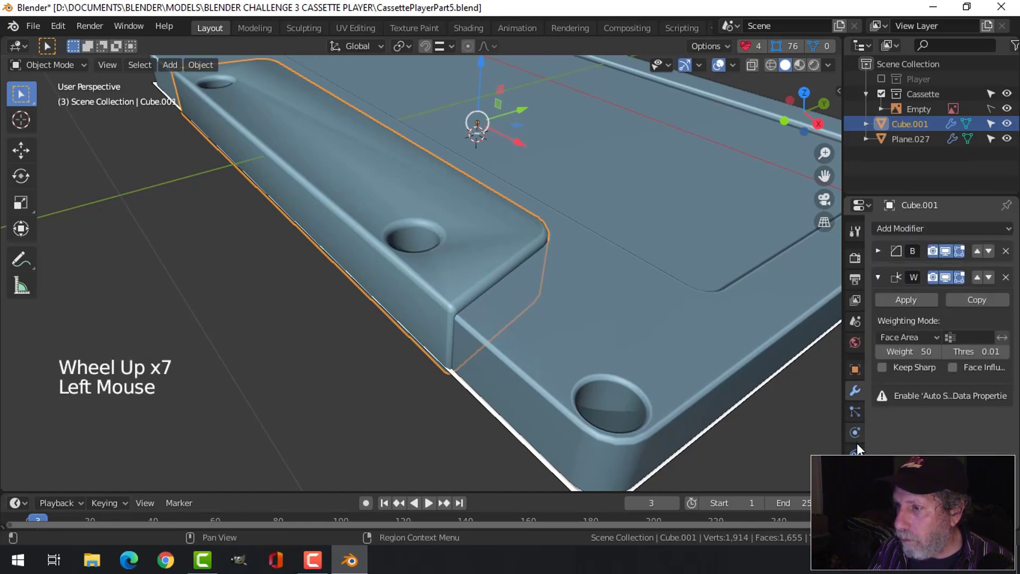
# Enable Auto Smooth for the insert's mesh and deselect everything
pyautogui.click(855, 412)
pyautogui.click(525, 337)
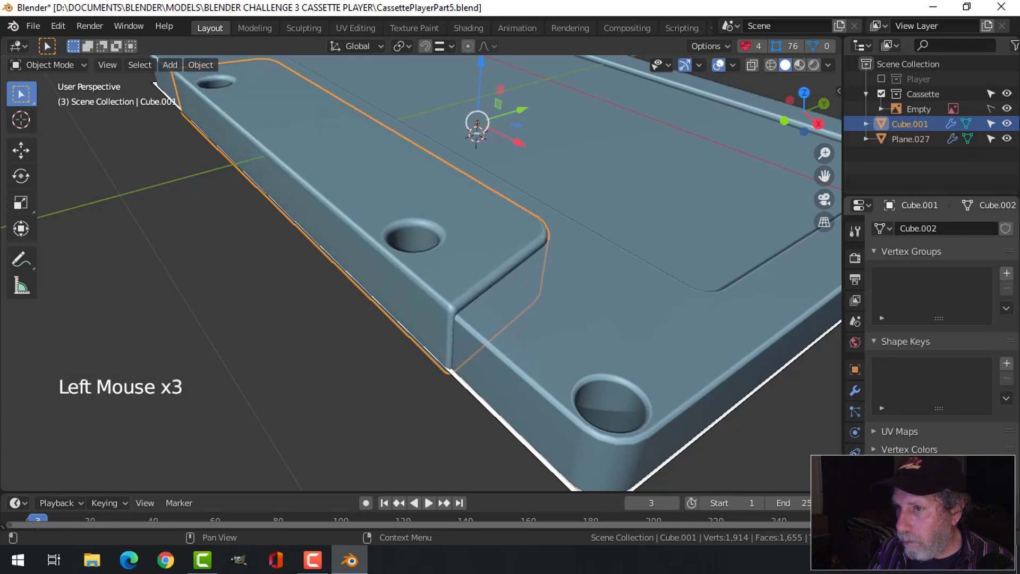
pyautogui.scroll(-4, 524, 336)
pyautogui.moveTo(525, 337); pyautogui.dragTo(578, 349, button='middle')
pyautogui.hotkey('alt', 'a')
# Duplicate the trapezoidal insert in place and hide the copy
pyautogui.scroll(4, 502, 318)
pyautogui.moveTo(502, 318); pyautogui.dragTo(533, 380, button='middle')
pyautogui.scroll(-1, 473, 365)
pyautogui.scroll(-2, 473, 365)
pyautogui.scroll(2, 521, 380)
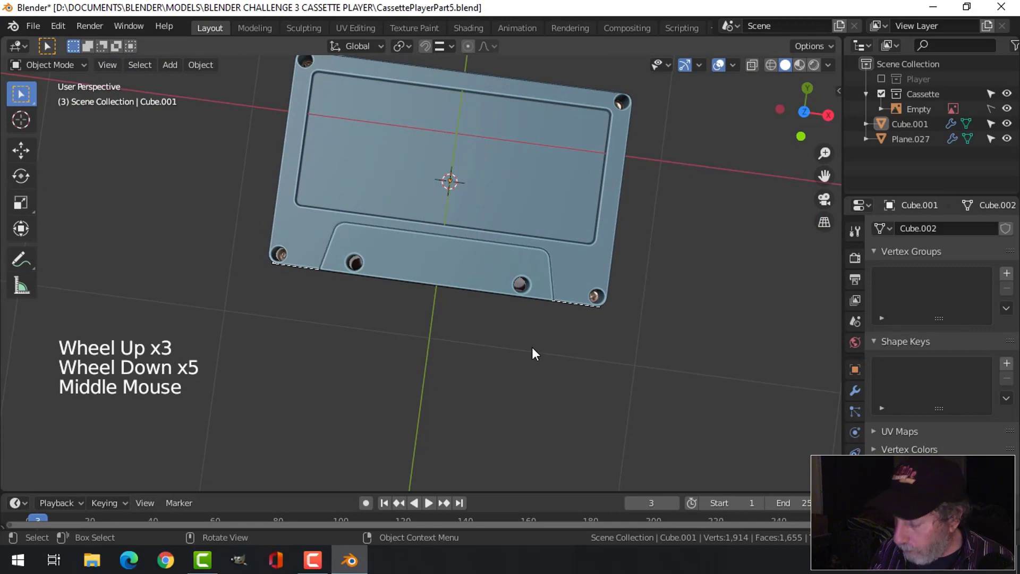
pyautogui.press('KP_7')
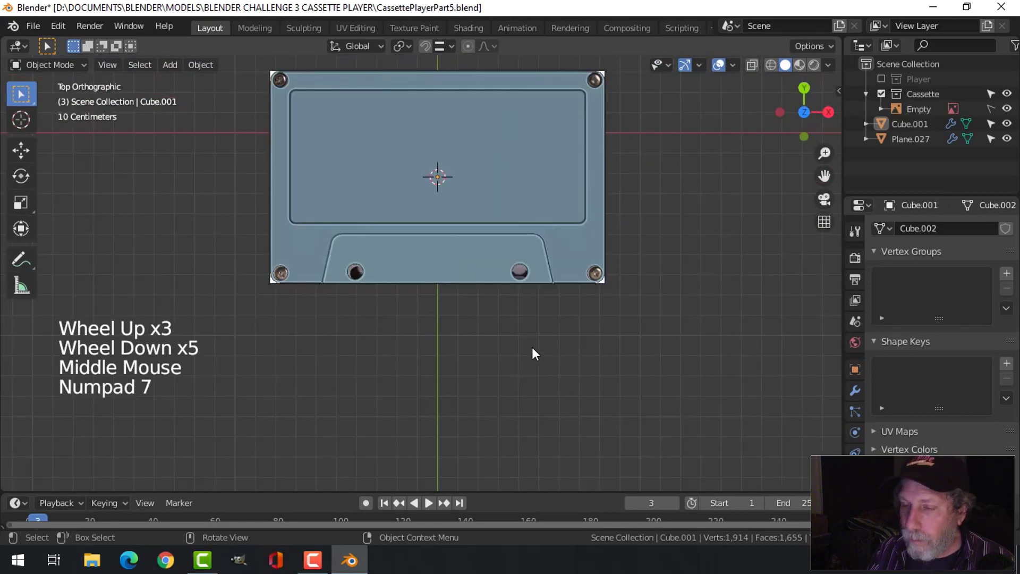
pyautogui.click(508, 292)
pyautogui.scroll(1, 511, 336)
pyautogui.scroll(2, 509, 336)
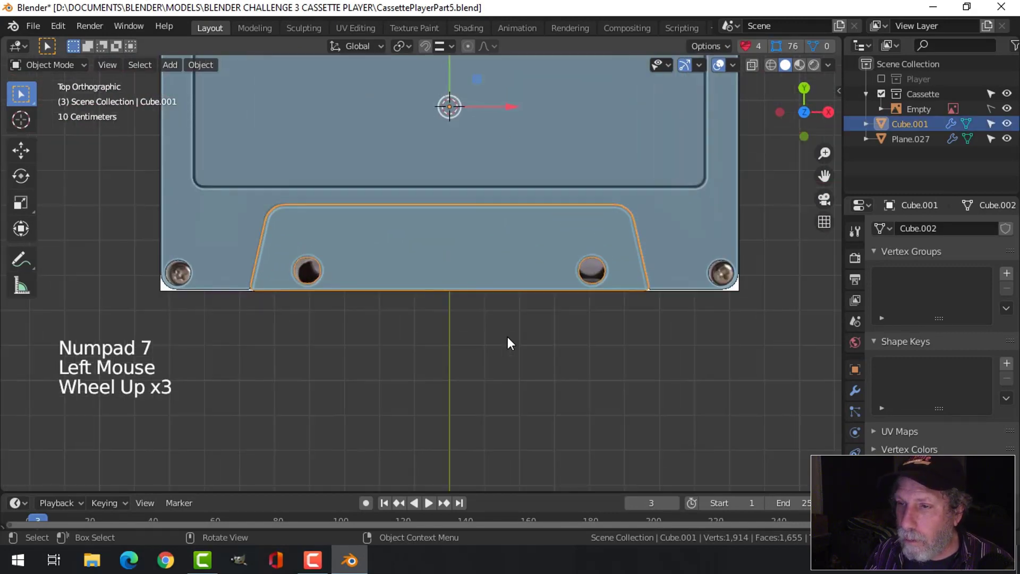
pyautogui.scroll(-4, 506, 336)
pyautogui.hotkey('shift', 'd')
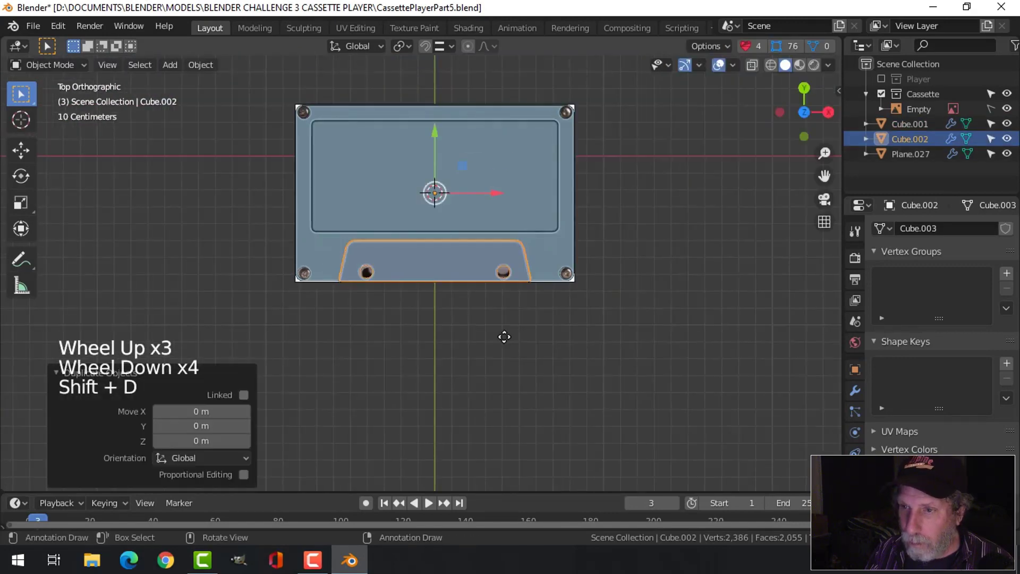
pyautogui.moveTo(570, 341); pyautogui.dragTo(538, 272, button='middle')
pyautogui.press('h')
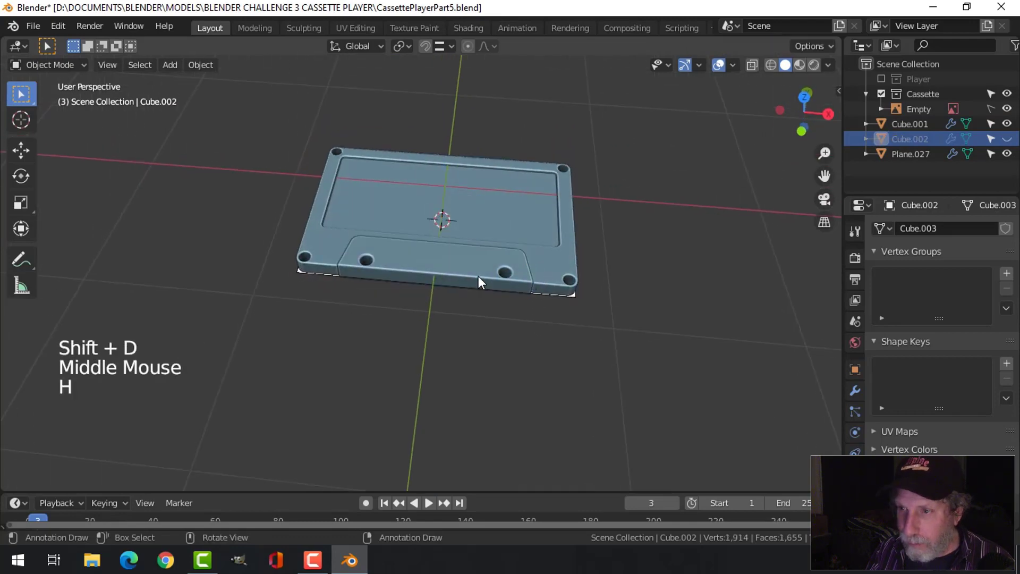
# Delete the original insert and unhide its duplicate
pyautogui.click(435, 257)
pyautogui.press('x')
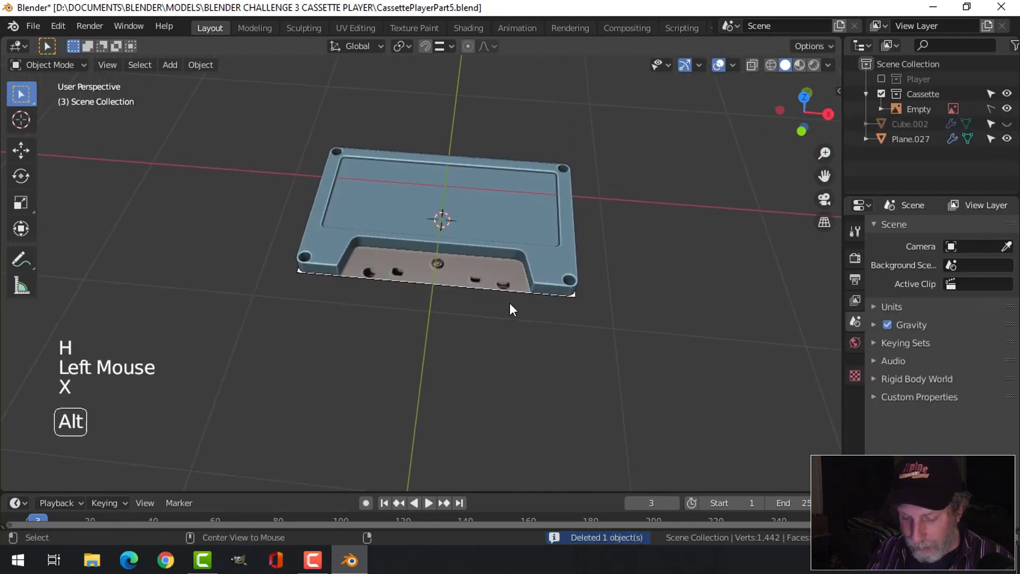
pyautogui.hotkey('alt', 'h')
pyautogui.hotkey('alt', 'a')
# Temporarily hide the insert to examine the recess in the cassette body, and unhide it again
pyautogui.moveTo(509, 303); pyautogui.dragTo(446, 272, button='middle')
pyautogui.scroll(3, 535, 375)
pyautogui.click(445, 272)
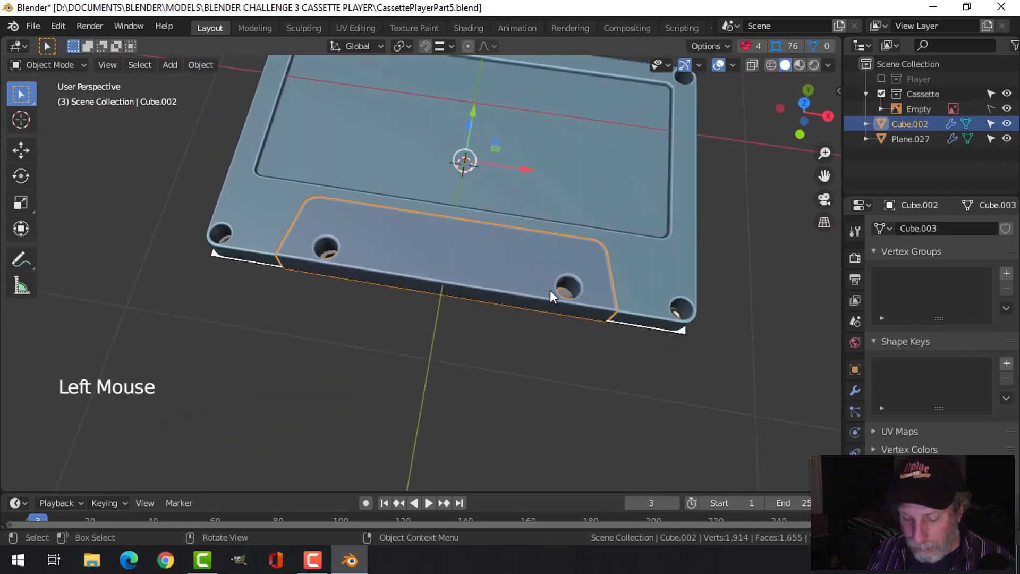
pyautogui.press('h')
pyautogui.moveTo(550, 290)
pyautogui.mouseDown(button='middle')
pyautogui.moveTo(503, 307)
pyautogui.moveTo(530, 210)
pyautogui.moveTo(508, 310)
pyautogui.moveTo(492, 322)
pyautogui.moveTo(494, 304)
pyautogui.moveTo(511, 313)
pyautogui.mouseUp(button='middle')
pyautogui.hotkey('alt', 'h')
pyautogui.hotkey('alt', 'a')
# Add a 32-vertex mesh circle while viewing the cassette from the top in wireframe over the reference photo
pyautogui.scroll(-3, 502, 239)
pyautogui.scroll(2, 505, 298)
pyautogui.press('KP_7')
pyautogui.scroll(2, 493, 302)
pyautogui.press('z')
pyautogui.scroll(3, 513, 307)
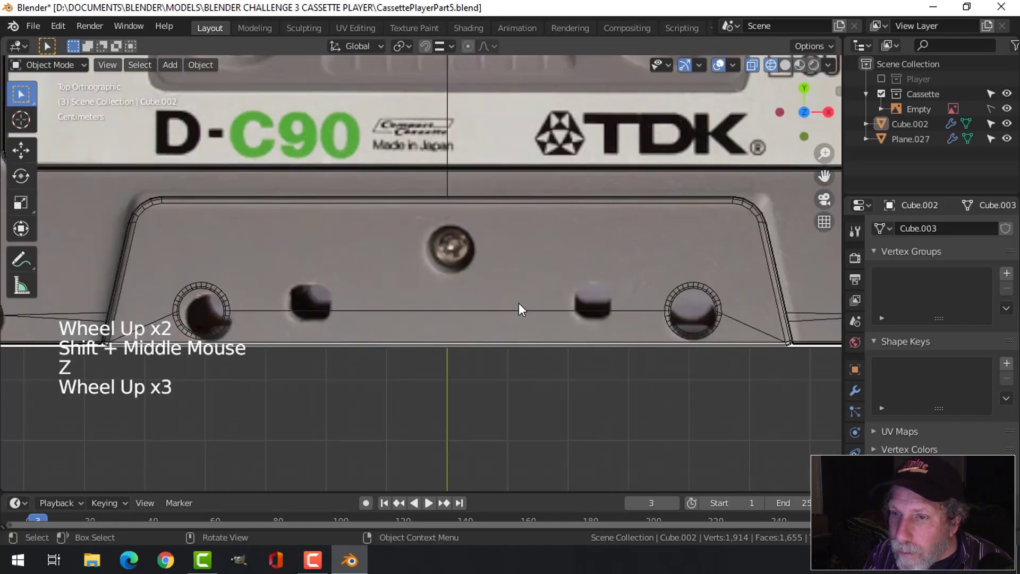
pyautogui.scroll(-1, 510, 297)
pyautogui.keyDown('shift'); pyautogui.moveTo(511, 295); pyautogui.dragTo(510, 247, button='middle'); pyautogui.keyUp('shift')
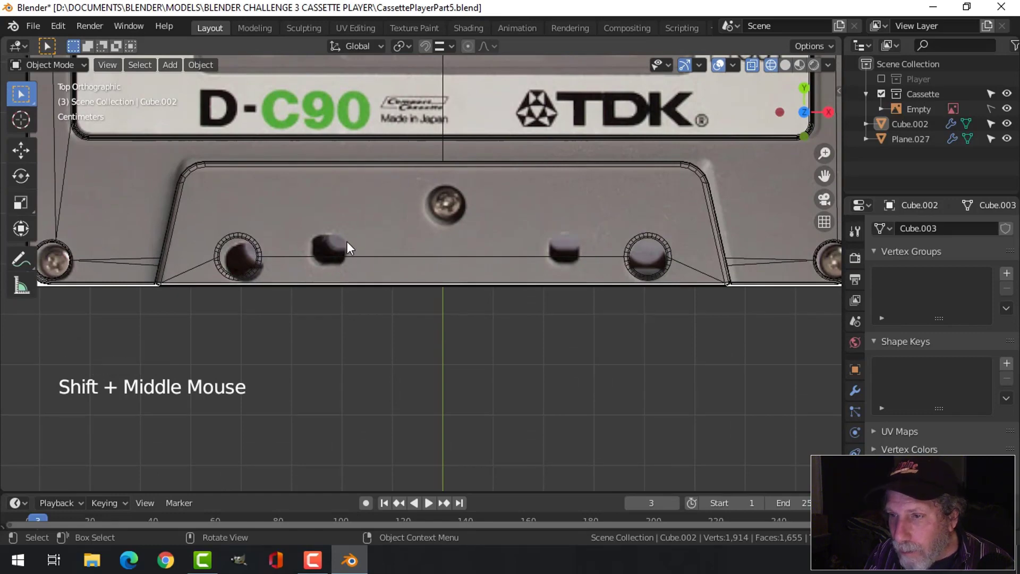
pyautogui.hotkey('shift', 'a')
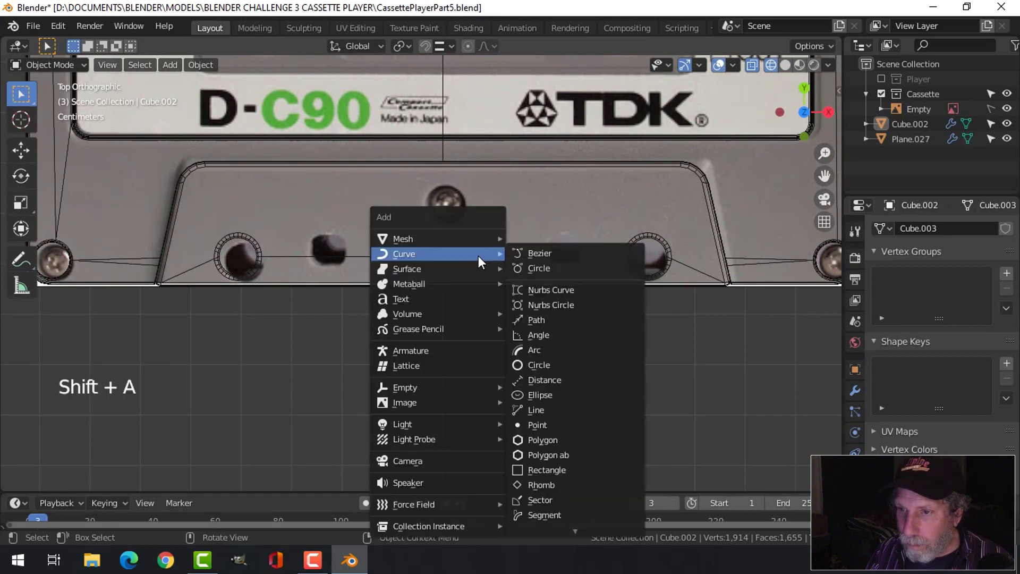
pyautogui.moveTo(455, 239)
pyautogui.click(540, 269)
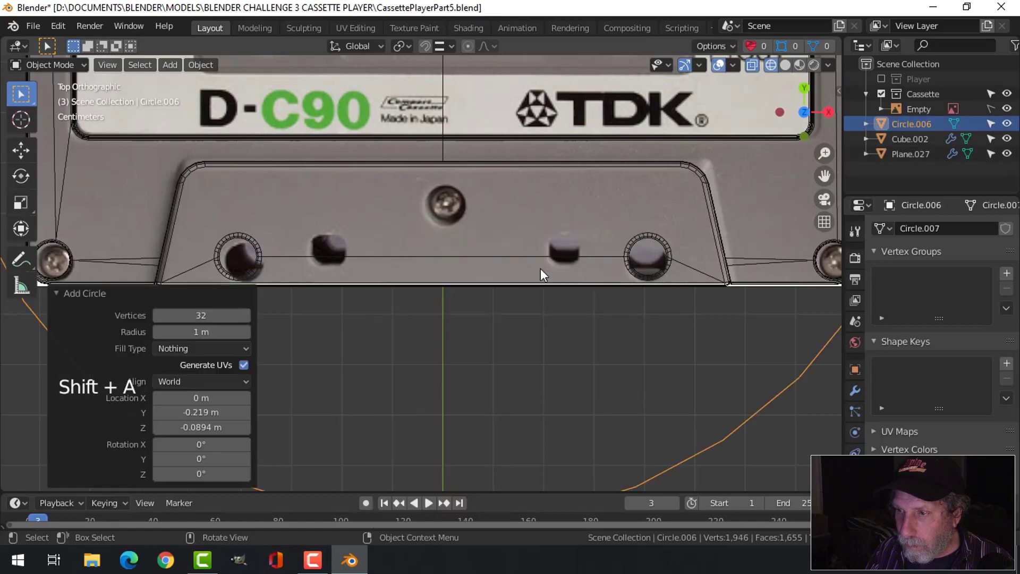
# Scale the new circle down to about 0.335 in Edit Mode
pyautogui.press('Tab')
pyautogui.press('s')
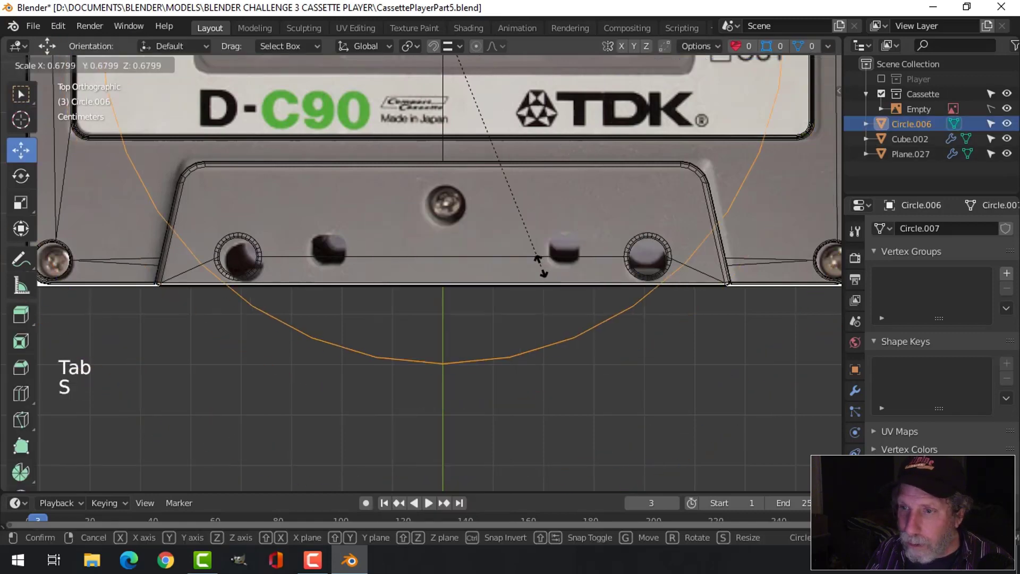
pyautogui.click(441, 152)
pyautogui.scroll(-7, 441, 152)
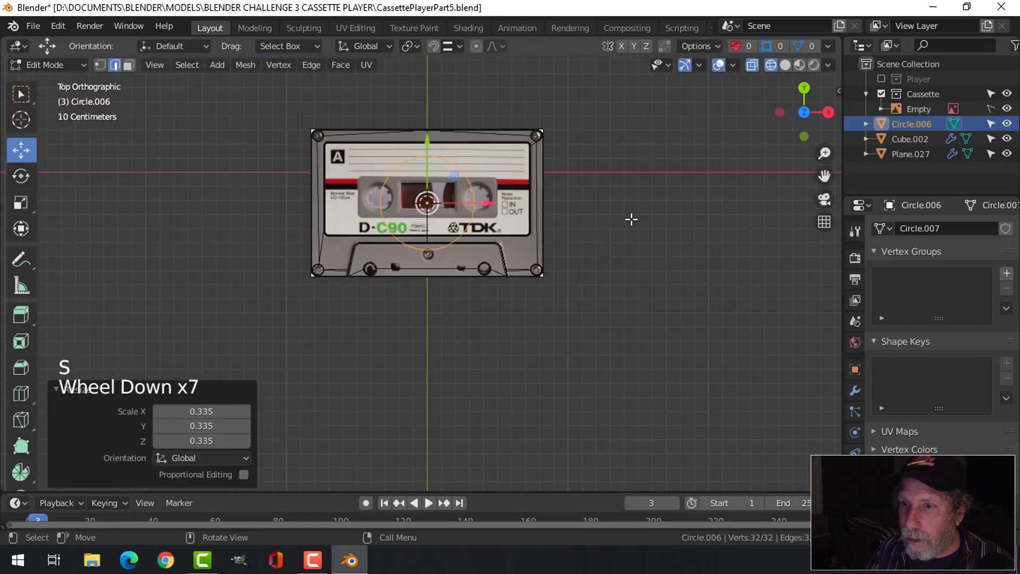
# Scale the circle by about 0.154 and move it about 0.24 m in X and -0.448 m in Y onto the small lower-right hole
pyautogui.press('s')
pyautogui.click(455, 215)
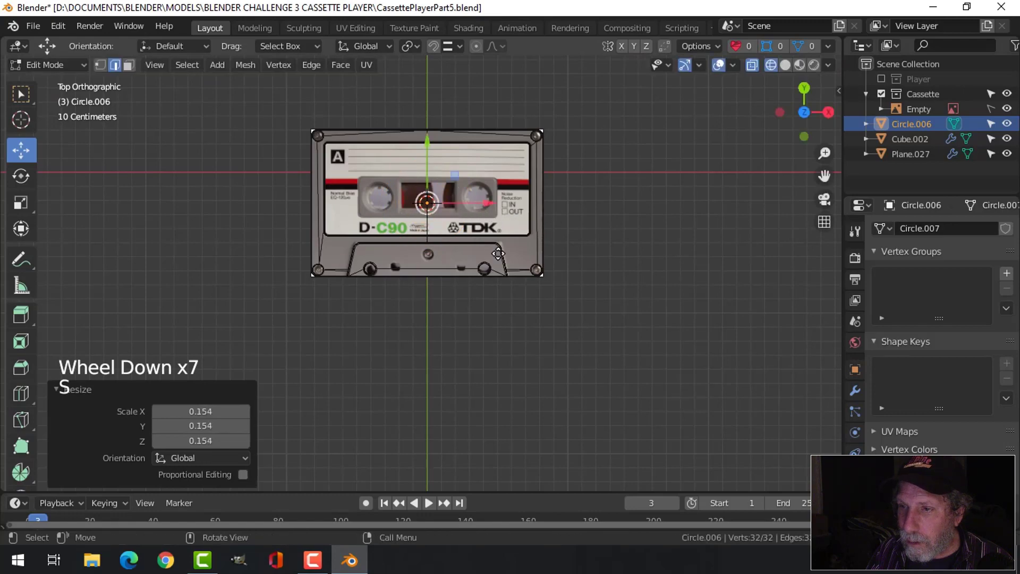
pyautogui.press('g')
pyautogui.click(530, 313)
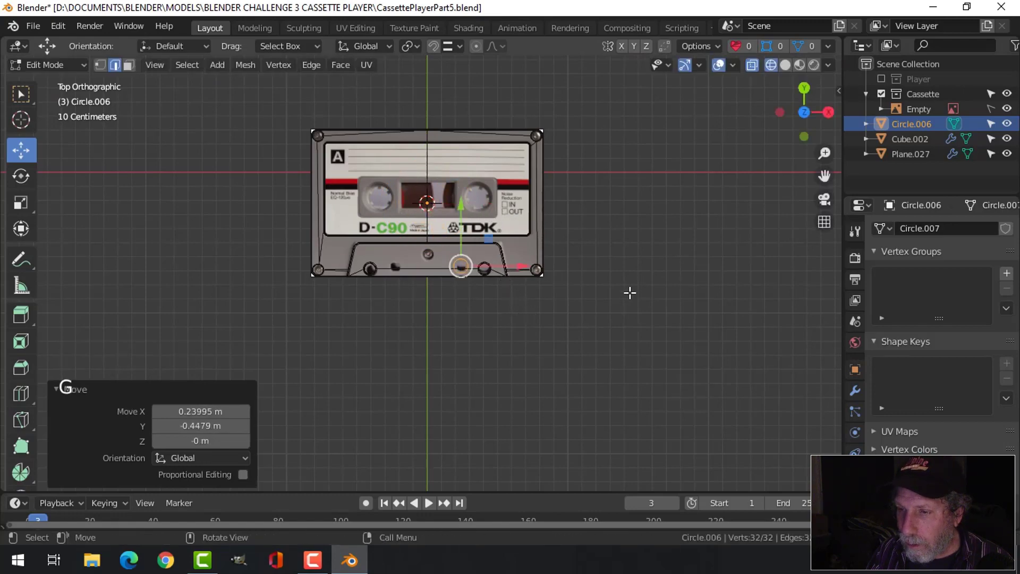
# Shrink the circle to the small hole's size and shift it about -0.0045 m in Y to match the photo
pyautogui.press('KP_Decimal')
pyautogui.press('s')
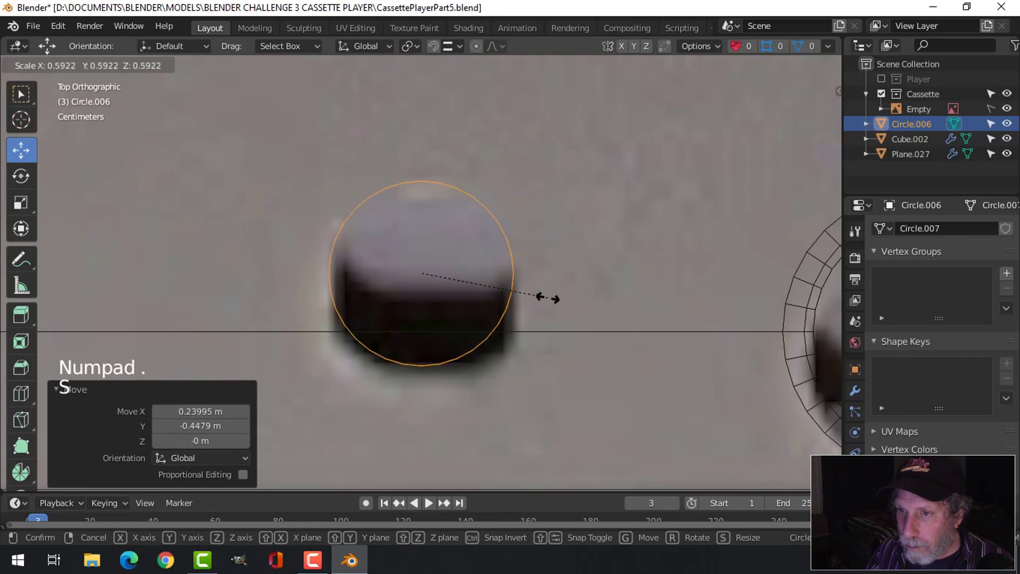
pyautogui.click(550, 303)
pyautogui.moveTo(425, 207); pyautogui.dragTo(410, 222)
# Extrude the circle upward into a tall tube and lower the whole tube about 0.054 m so it passes through the insert
pyautogui.scroll(-2, 467, 246)
pyautogui.moveTo(467, 246); pyautogui.dragTo(462, 269, button='middle')
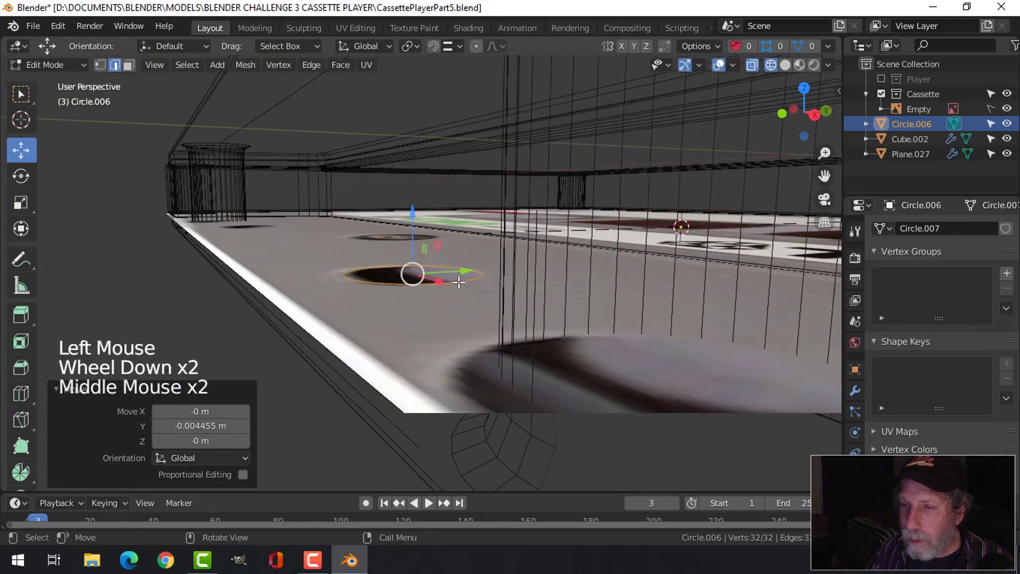
pyautogui.press('e')
pyautogui.click(408, 234)
pyautogui.scroll(-1, 446, 158)
pyautogui.scroll(-5, 446, 158)
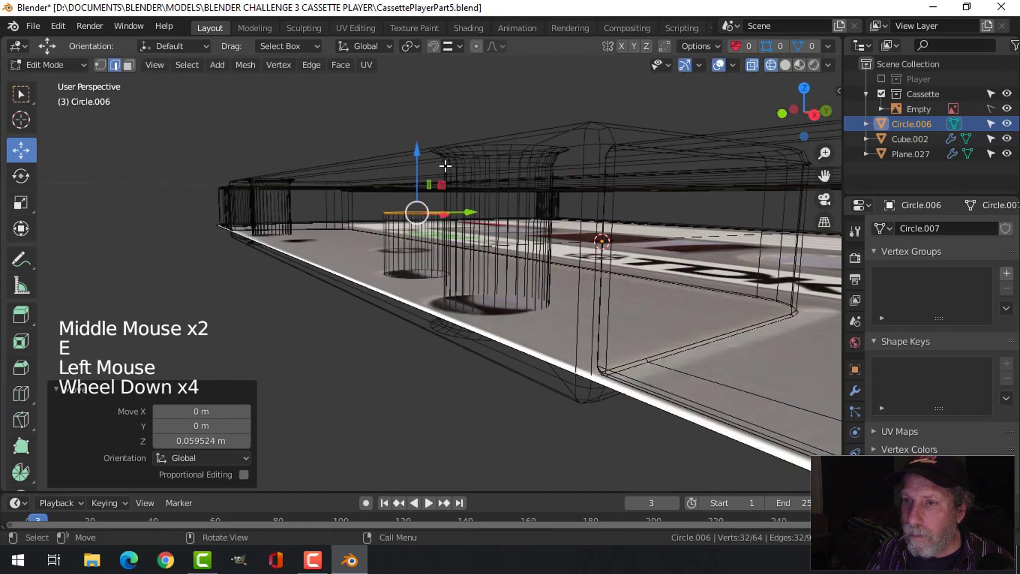
pyautogui.moveTo(419, 175); pyautogui.dragTo(439, 90)
pyautogui.press('a')
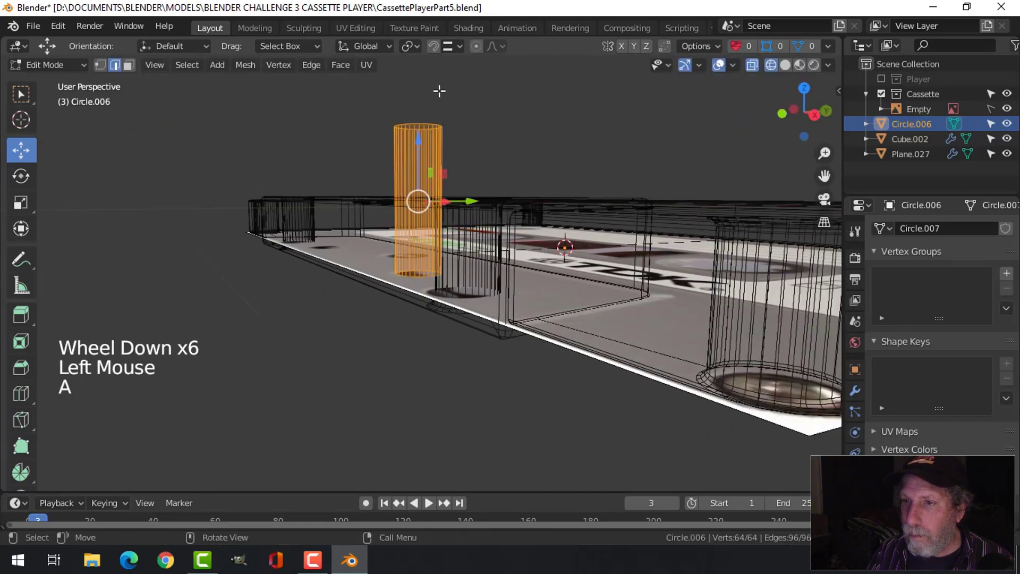
pyautogui.moveTo(422, 128); pyautogui.dragTo(420, 181)
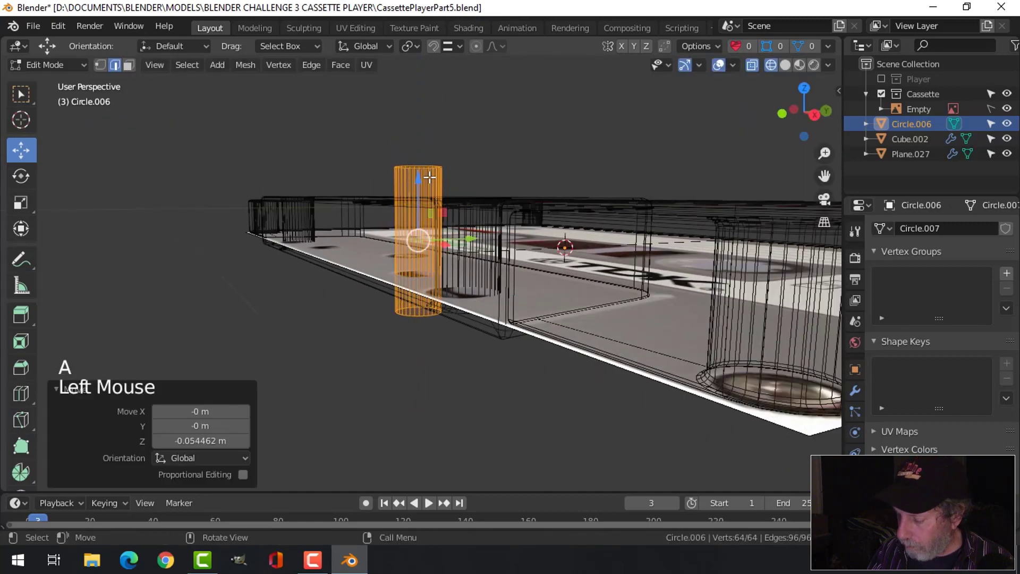
# Fill the tube's upper open end with a face in solid shading
pyautogui.press('KP_7')
pyautogui.scroll(2, 433, 205)
pyautogui.scroll(-4, 438, 212)
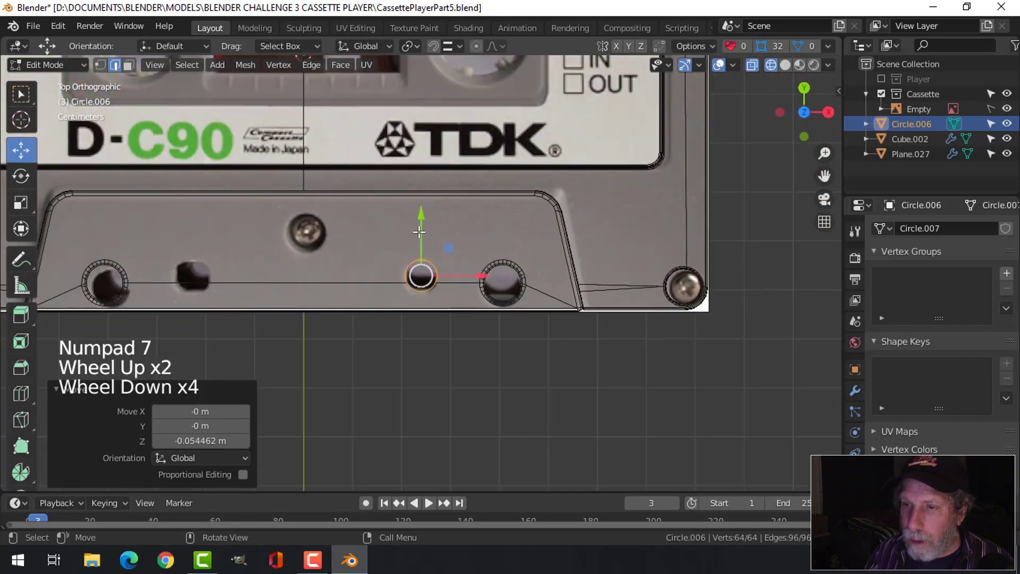
pyautogui.keyDown('shift'); pyautogui.moveTo(448, 262); pyautogui.dragTo(554, 187, button='middle'); pyautogui.keyUp('shift')
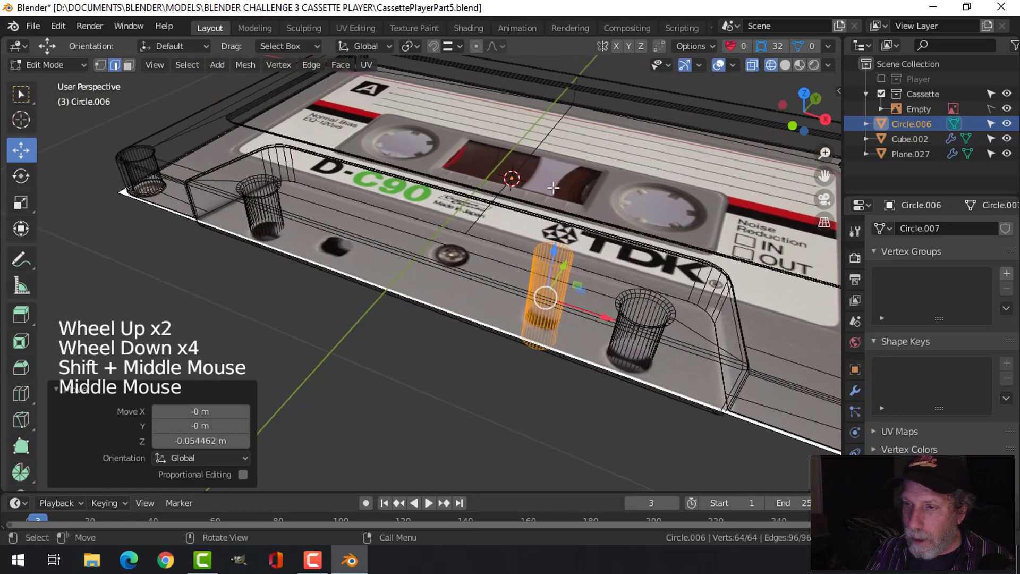
pyautogui.press('z')
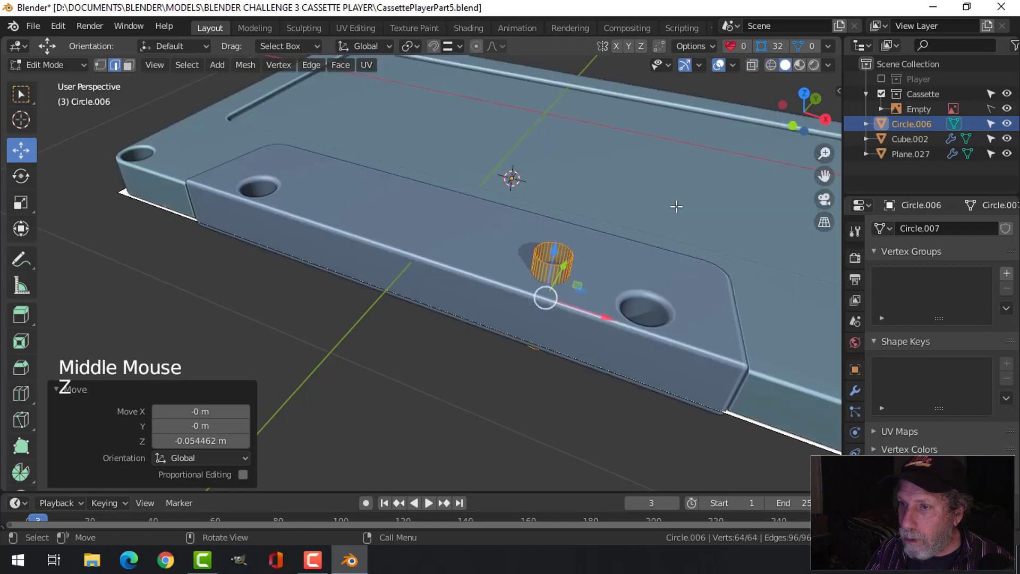
pyautogui.keyDown('shift'); pyautogui.moveTo(638, 197); pyautogui.dragTo(558, 198, button='middle'); pyautogui.keyUp('shift')
pyautogui.scroll(2, 478, 276)
pyautogui.hotkey('alt', 'a')
pyautogui.press('2')
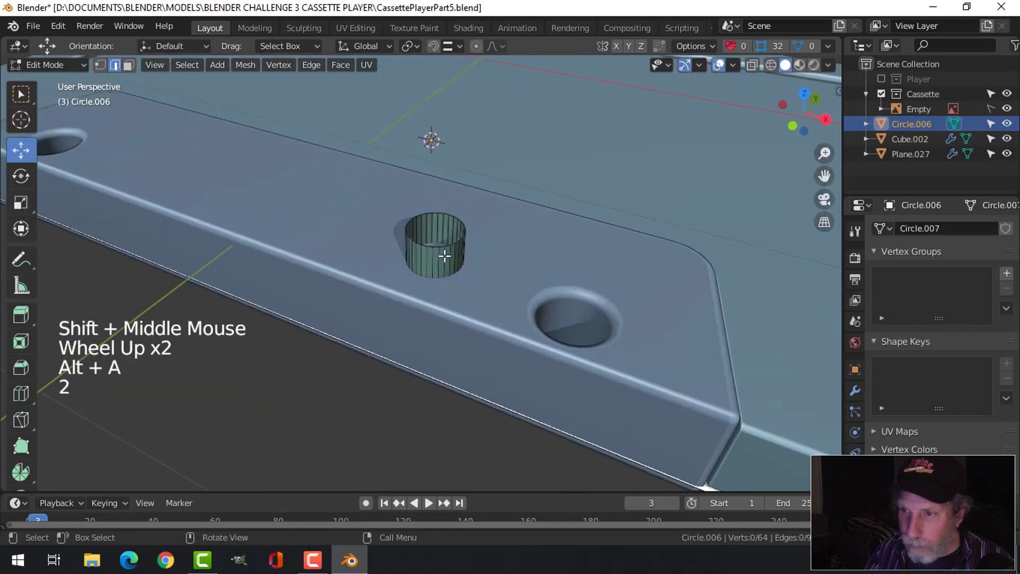
pyautogui.keyDown('alt'); pyautogui.keyDown('shift'); pyautogui.click(433, 226); pyautogui.keyUp('shift'); pyautogui.keyUp('alt')
pyautogui.press('f')
pyautogui.hotkey('alt', 'a')
# Select the tube's lower rim from beneath the cassette and fill it with a face
pyautogui.moveTo(478, 298); pyautogui.dragTo(452, 251, button='middle')
pyautogui.keyDown('alt'); pyautogui.keyDown('shift'); pyautogui.click(442, 244); pyautogui.keyUp('shift'); pyautogui.keyUp('alt')
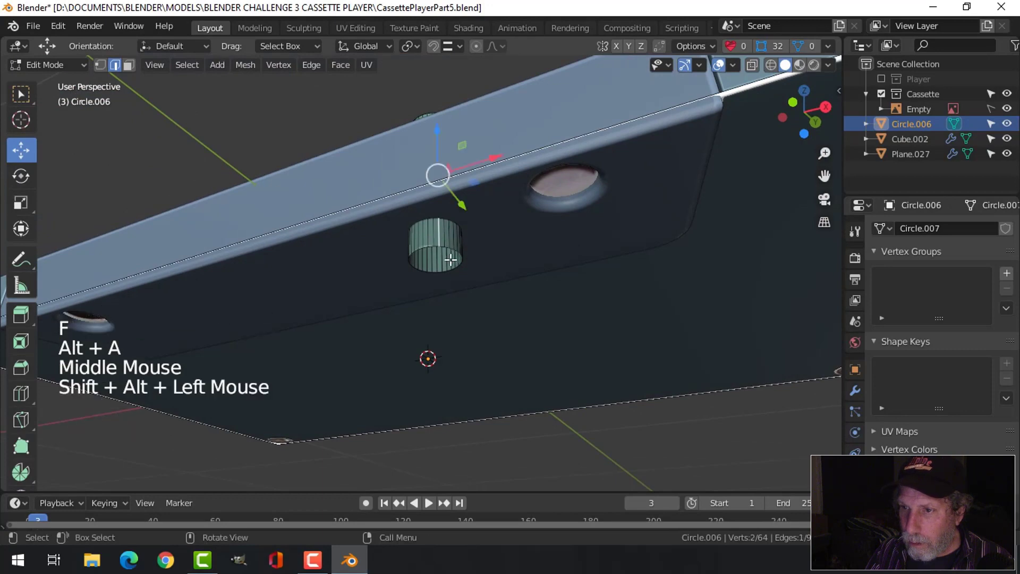
pyautogui.scroll(2, 449, 236)
pyautogui.hotkey('alt', 'a')
pyautogui.keyDown('alt'); pyautogui.keyDown('shift'); pyautogui.click(461, 230); pyautogui.keyUp('shift'); pyautogui.keyUp('alt')
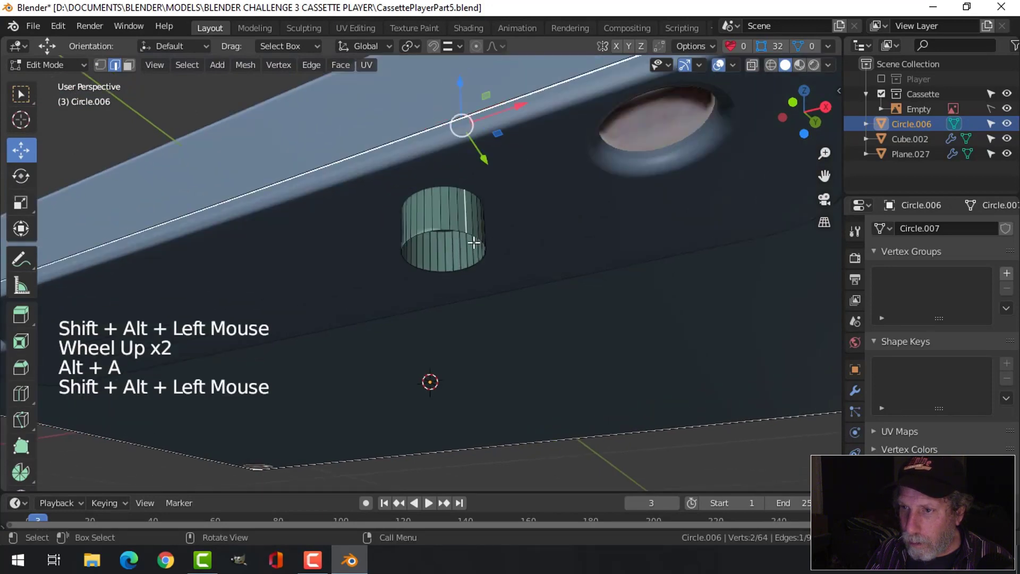
pyautogui.hotkey('alt', 'a')
pyautogui.keyDown('alt'); pyautogui.keyDown('shift'); pyautogui.click(482, 237); pyautogui.keyUp('shift'); pyautogui.keyUp('alt')
pyautogui.press('f')
pyautogui.hotkey('alt', 'a')
# Duplicate the capped cylinder and move the copy about -0.466 m in X onto the matching small hole in the photo
pyautogui.scroll(-3, 483, 232)
pyautogui.moveTo(483, 228); pyautogui.dragTo(540, 330, button='middle')
pyautogui.press('a')
pyautogui.press('KP_7')
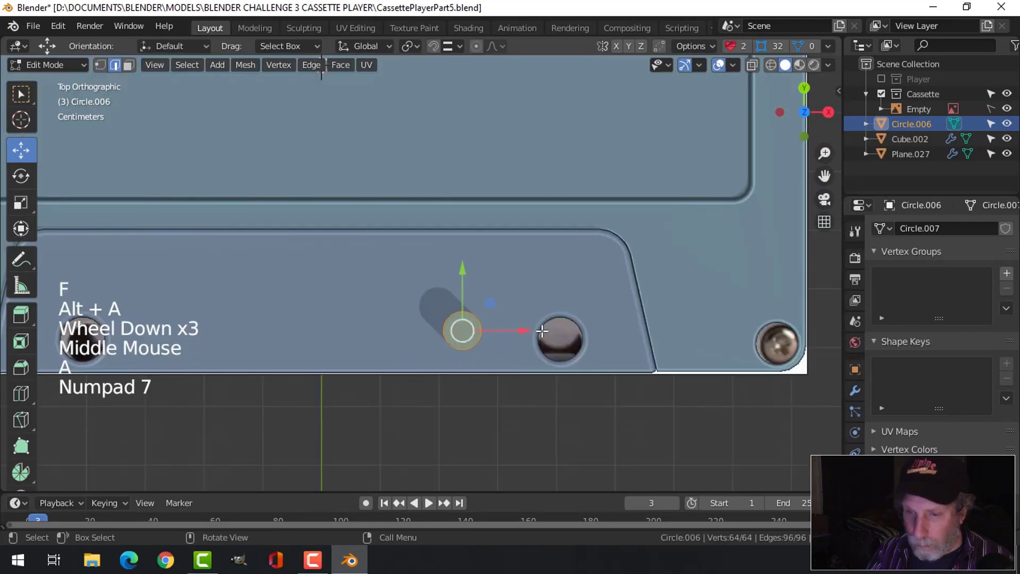
pyautogui.press('z')
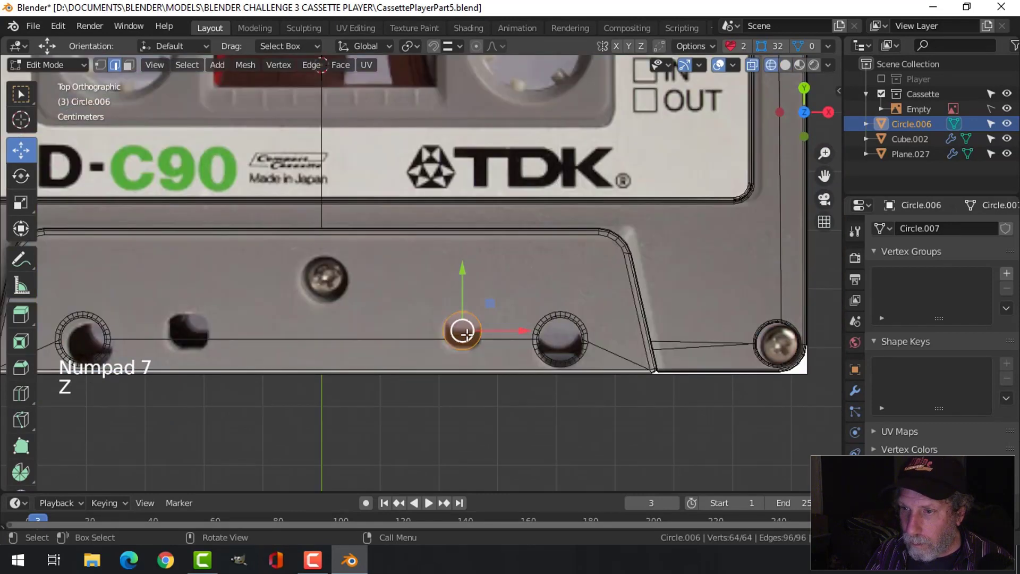
pyautogui.scroll(-3, 482, 332)
pyautogui.keyDown('shift'); pyautogui.moveTo(482, 332); pyautogui.dragTo(570, 334, button='middle'); pyautogui.keyUp('shift')
pyautogui.hotkey('shift', 'd')
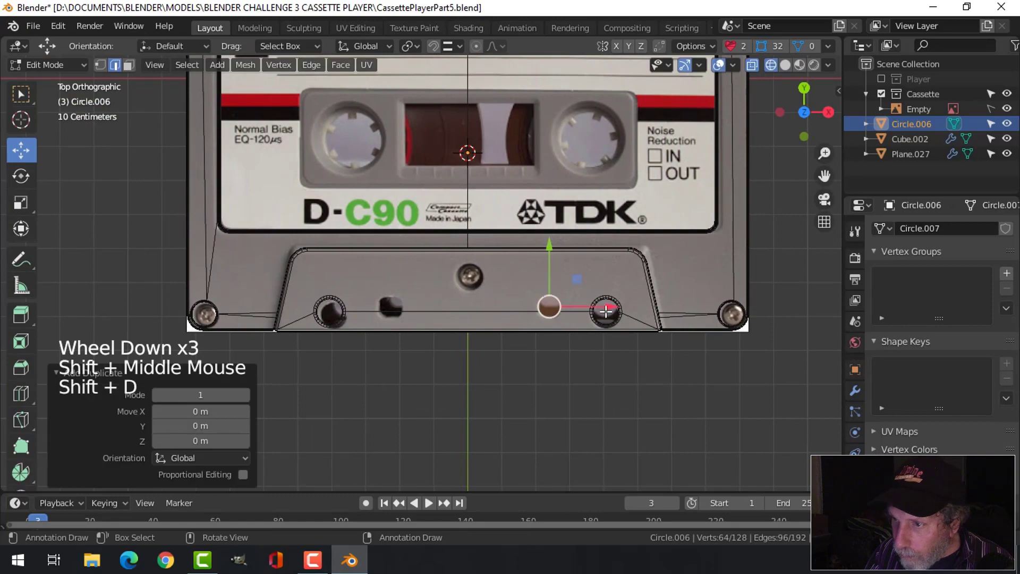
pyautogui.moveTo(588, 311); pyautogui.dragTo(445, 313)
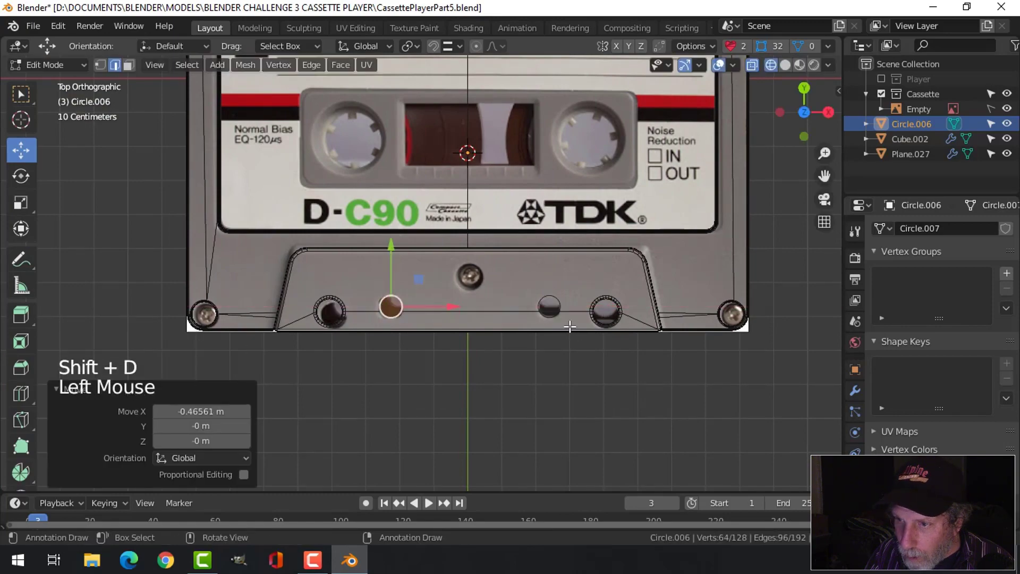
# Cut both small holes through the insert in Object Mode with a Bool Tool Brush Boolean Difference, using the cylinders as the brush
pyautogui.press('Tab')
pyautogui.moveTo(577, 330)
pyautogui.mouseDown(button='middle')
pyautogui.moveTo(537, 313)
pyautogui.moveTo(477, 192)
pyautogui.mouseUp(button='middle')
pyautogui.scroll(-2, 483, 208)
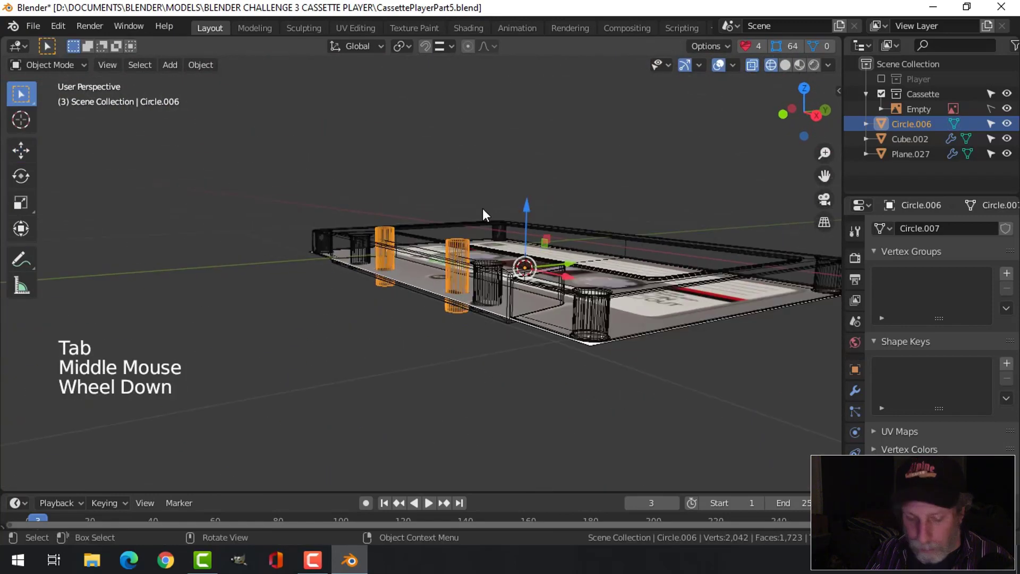
pyautogui.press('z')
pyautogui.moveTo(598, 212)
pyautogui.mouseDown(button='middle')
pyautogui.moveTo(551, 240)
pyautogui.moveTo(502, 221)
pyautogui.moveTo(446, 234)
pyautogui.moveTo(510, 258)
pyautogui.moveTo(468, 241)
pyautogui.mouseUp(button='middle')
pyautogui.hotkey('alt', 'a')
pyautogui.scroll(2, 510, 259)
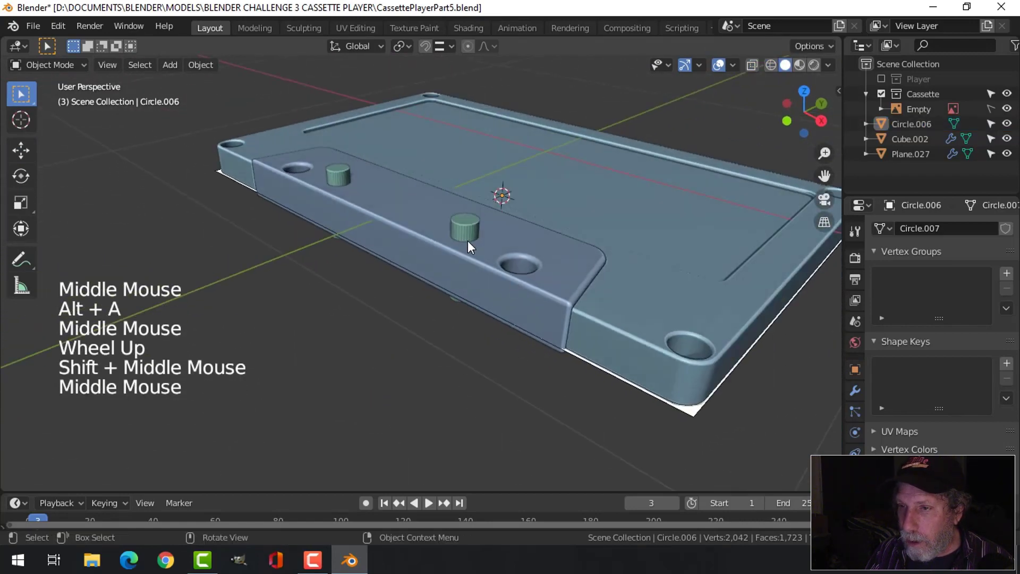
pyautogui.click(467, 241)
pyautogui.keyDown('shift'); pyautogui.click(557, 250); pyautogui.keyUp('shift')
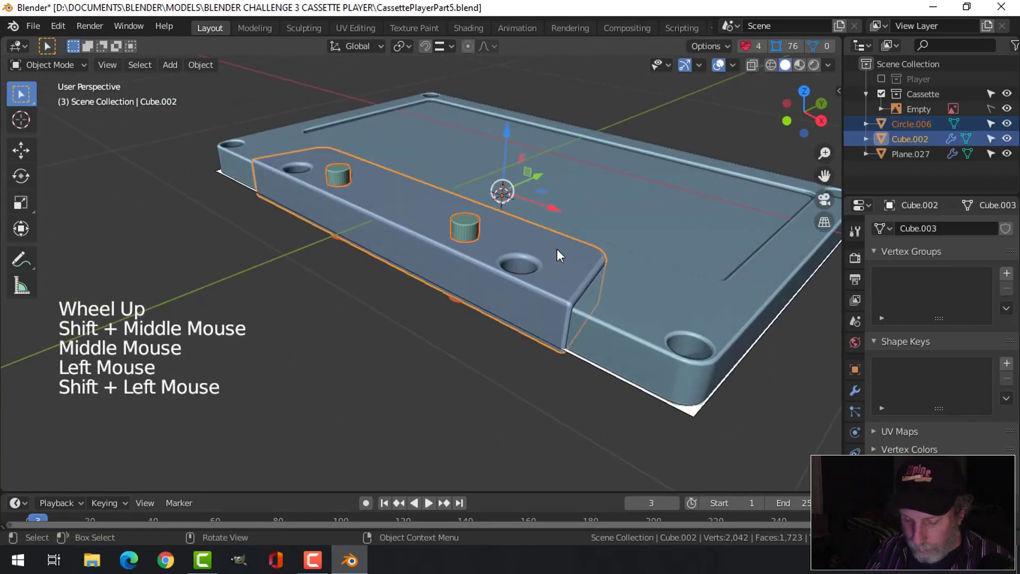
pyautogui.press('n')
pyautogui.click(751, 205)
# Undo a Y move of insert and cutter together, and adjust only the cutter's position along Y in top view
pyautogui.moveTo(584, 265)
pyautogui.mouseDown(button='middle')
pyautogui.moveTo(520, 294)
pyautogui.moveTo(523, 328)
pyautogui.moveTo(562, 237)
pyautogui.moveTo(505, 309)
pyautogui.moveTo(489, 314)
pyautogui.moveTo(471, 356)
pyautogui.moveTo(495, 374)
pyautogui.mouseUp(button='middle')
pyautogui.scroll(-2, 563, 240)
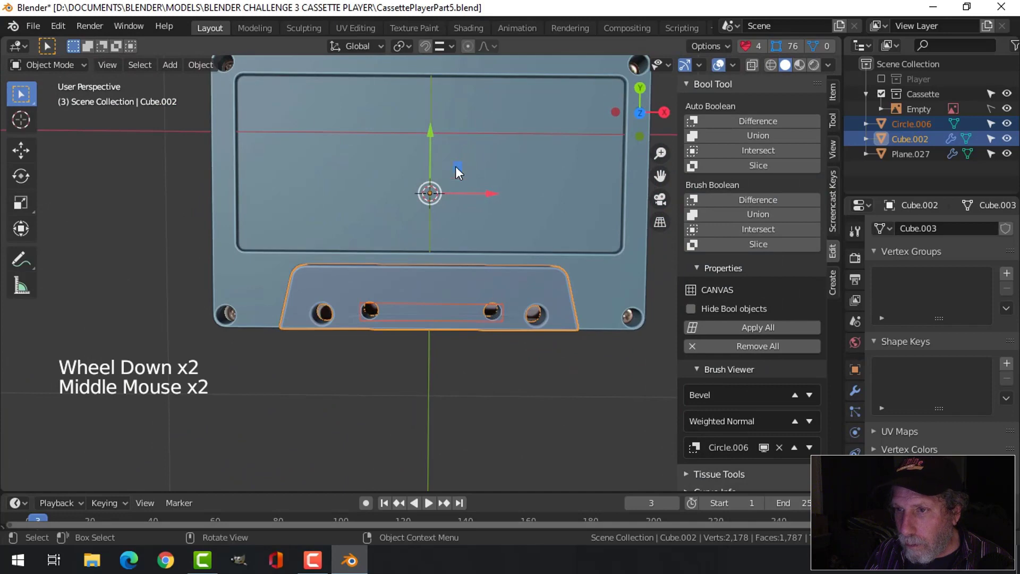
pyautogui.press('KP_7')
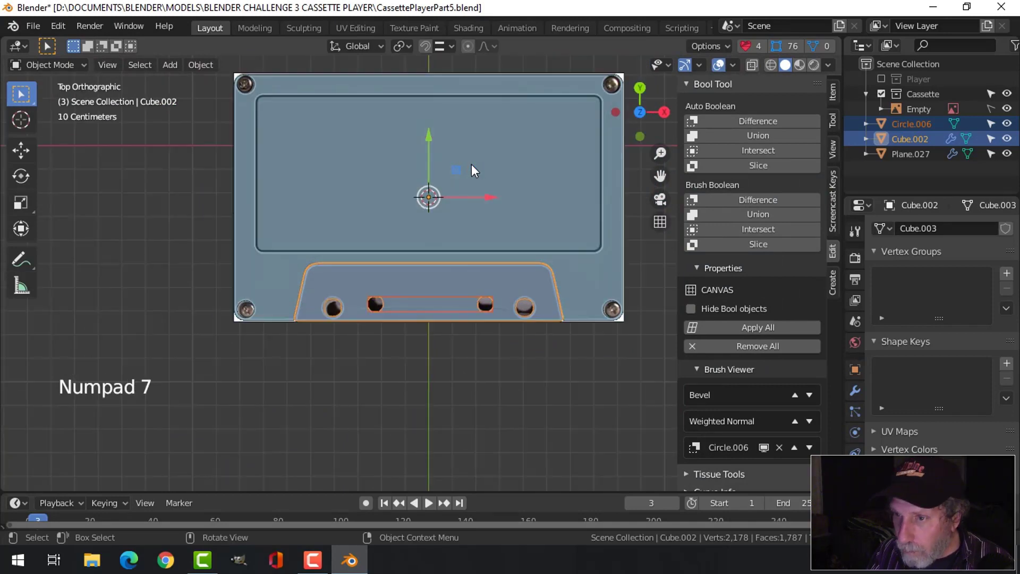
pyautogui.scroll(3, 471, 165)
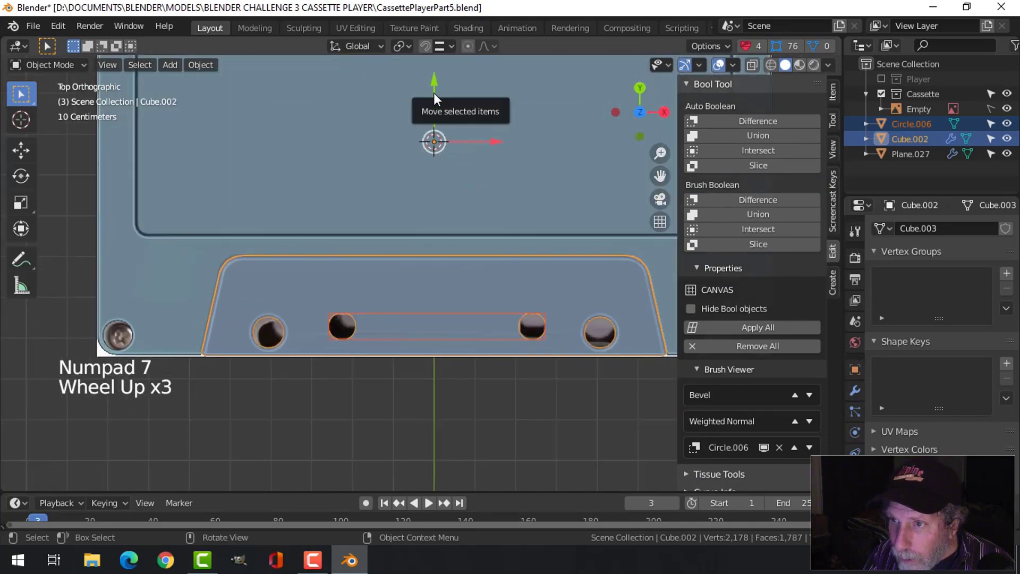
pyautogui.moveTo(434, 94); pyautogui.dragTo(433, 90)
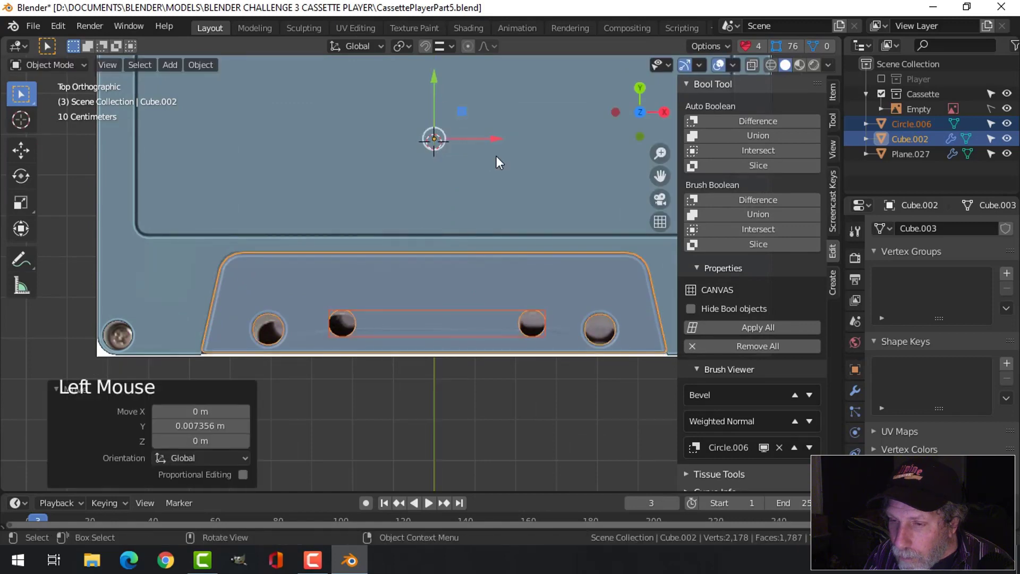
pyautogui.hotkey('ctrl', 'z')
pyautogui.click(419, 312)
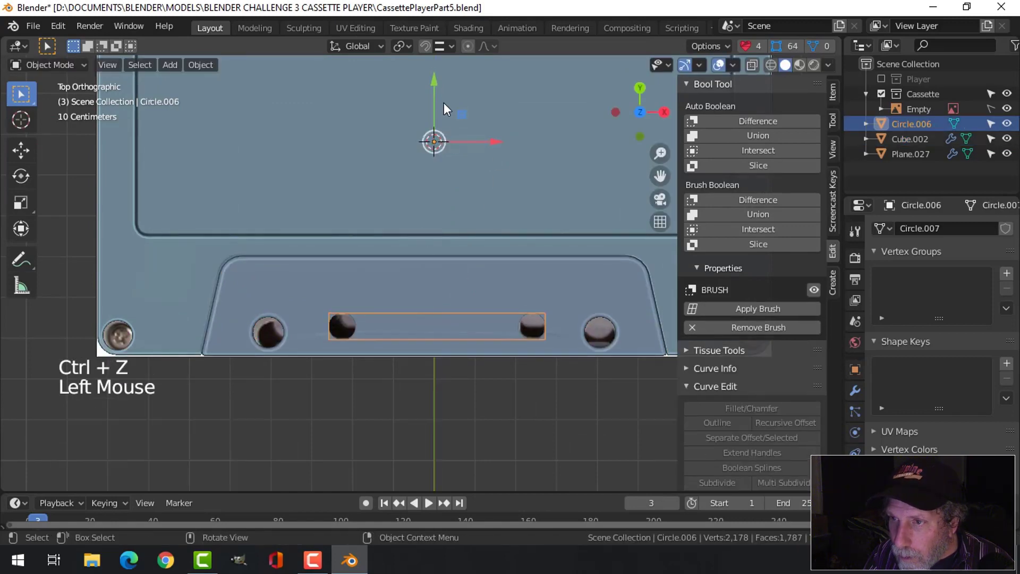
pyautogui.moveTo(435, 102)
pyautogui.mouseDown()
pyautogui.moveTo(440, 91)
pyautogui.moveTo(440, 103)
pyautogui.mouseUp()
pyautogui.scroll(-2, 445, 278)
pyautogui.hotkey('alt', 'a')
# Apply the boolean brush to the insert and delete the cutter object
pyautogui.moveTo(445, 279)
pyautogui.mouseDown(button='middle')
pyautogui.moveTo(404, 250)
pyautogui.moveTo(393, 221)
pyautogui.moveTo(433, 320)
pyautogui.moveTo(441, 289)
pyautogui.mouseUp(button='middle')
pyautogui.scroll(-2, 394, 221)
pyautogui.click(439, 286)
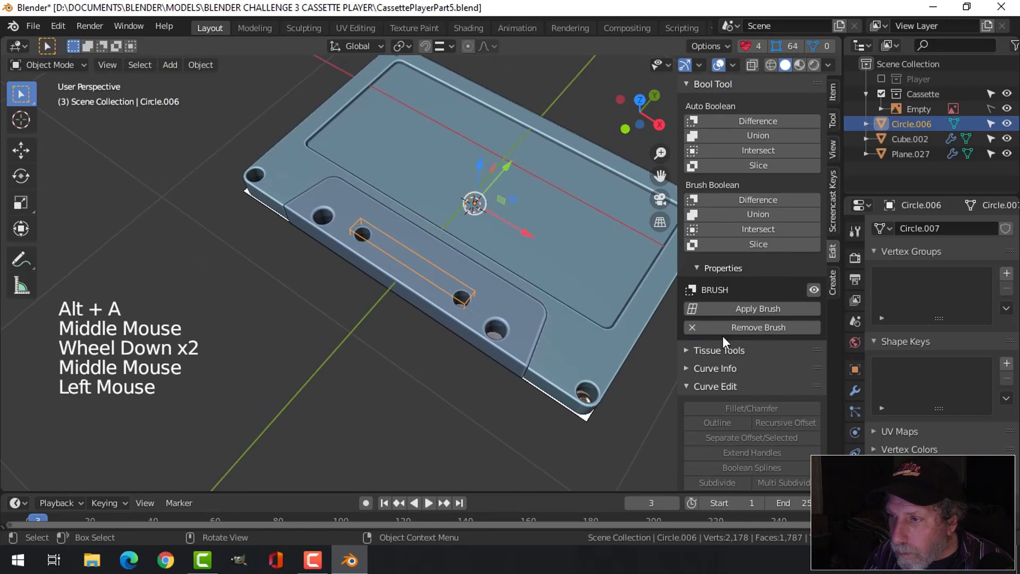
pyautogui.click(761, 310)
pyautogui.click(460, 284)
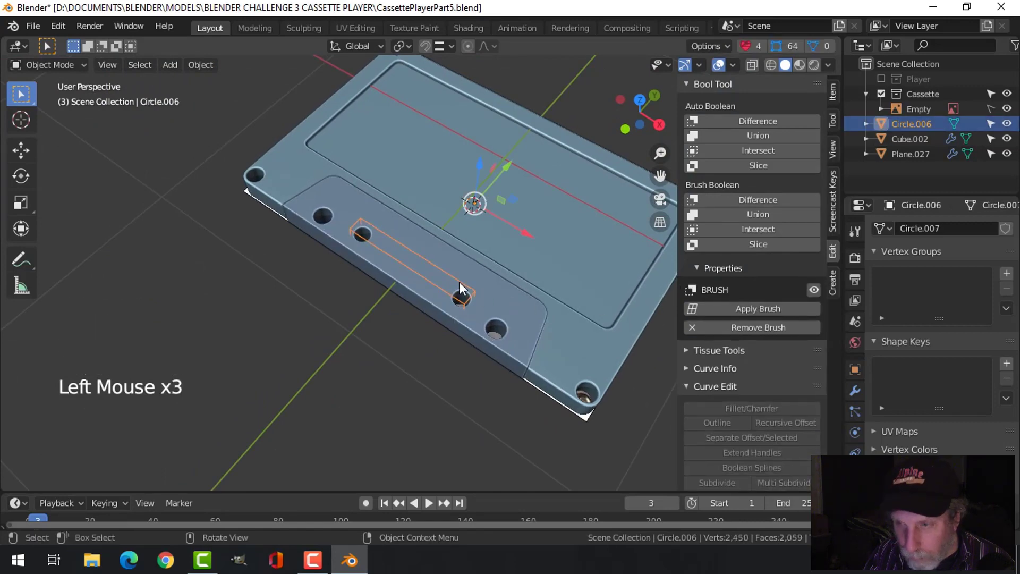
pyautogui.press('x')
# Add a mesh cylinder in top wireframe view over the reference photo and enter Edit Mode
pyautogui.moveTo(470, 301); pyautogui.dragTo(445, 320, button='middle')
pyautogui.scroll(-4, 493, 300)
pyautogui.press('KP_7')
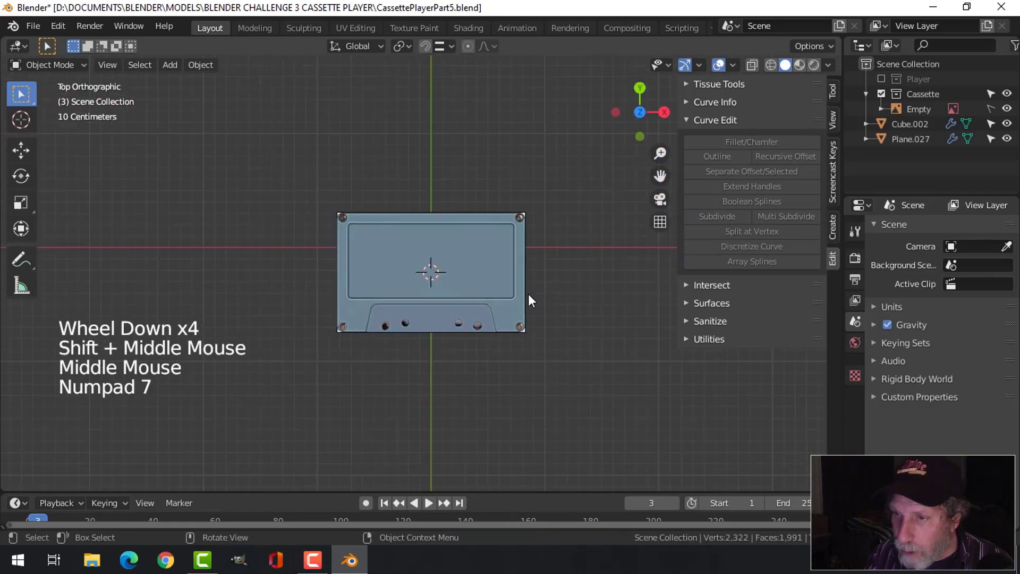
pyautogui.hotkey('shift', 'a')
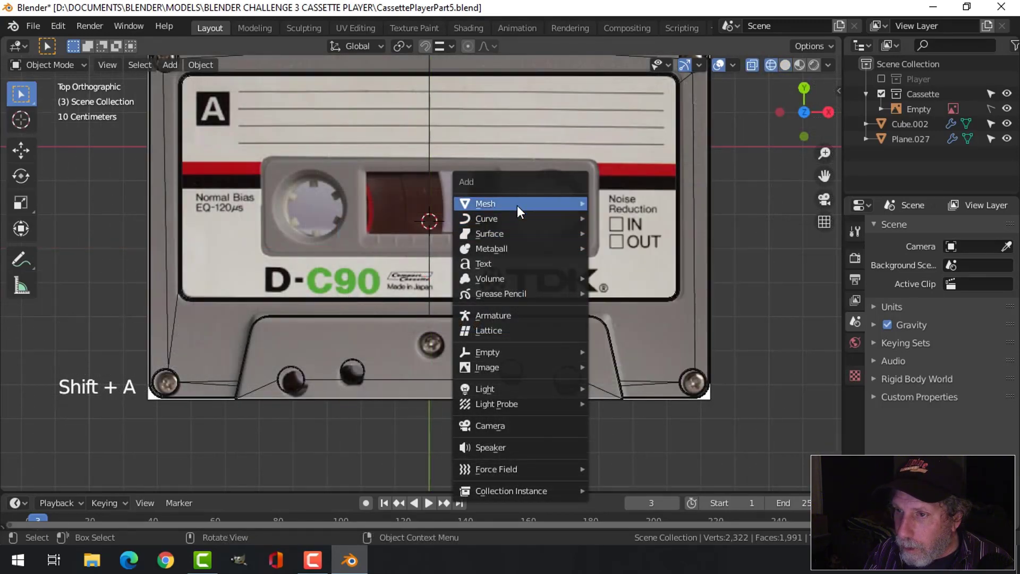
pyautogui.click(626, 278)
pyautogui.press('Tab')
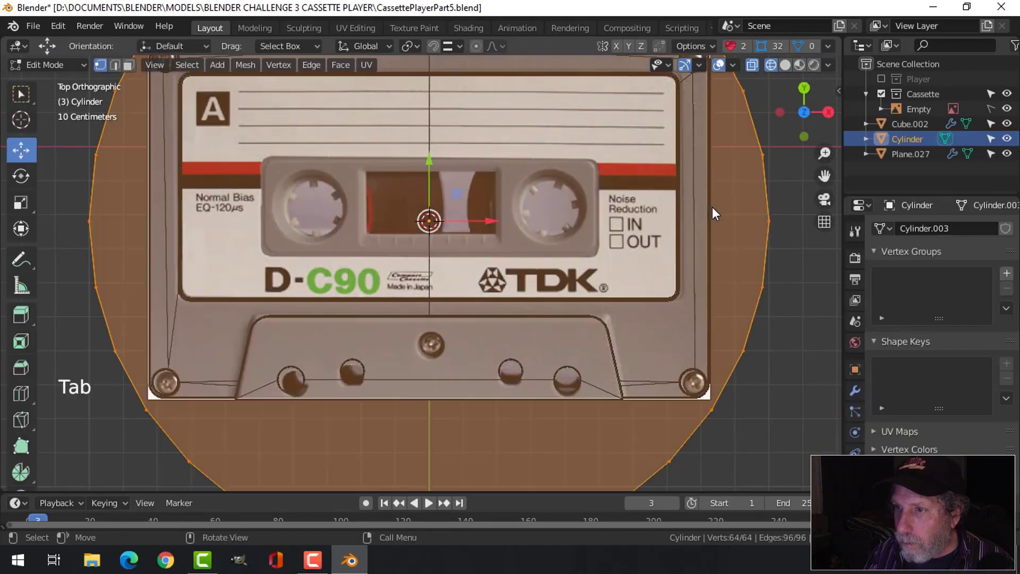
# Scale the cylinder down and move it about 0.355 m in X and 0.038 m in Y over the right reel opening
pyautogui.press('s')
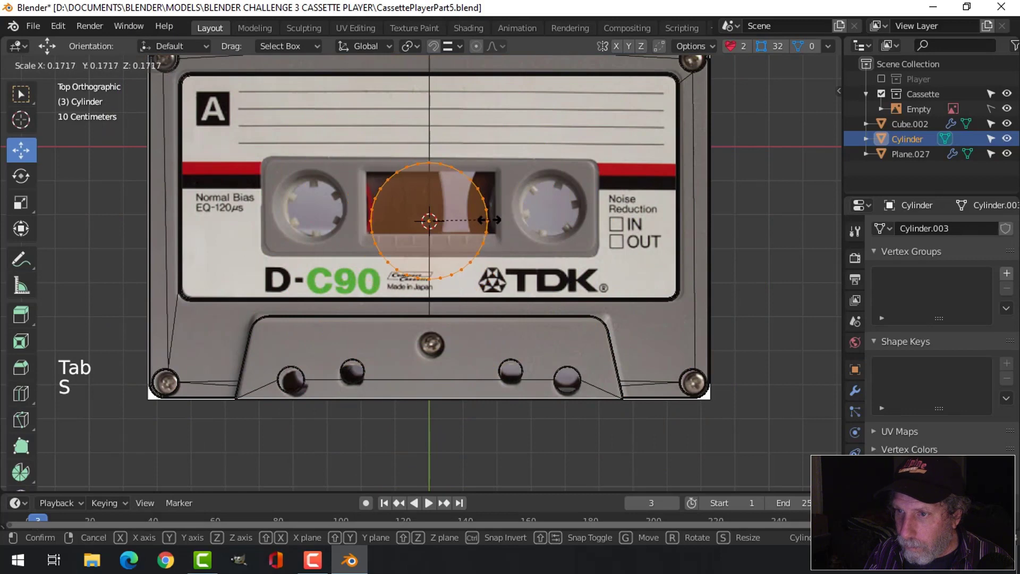
pyautogui.click(471, 219)
pyautogui.press('g')
pyautogui.click(600, 203)
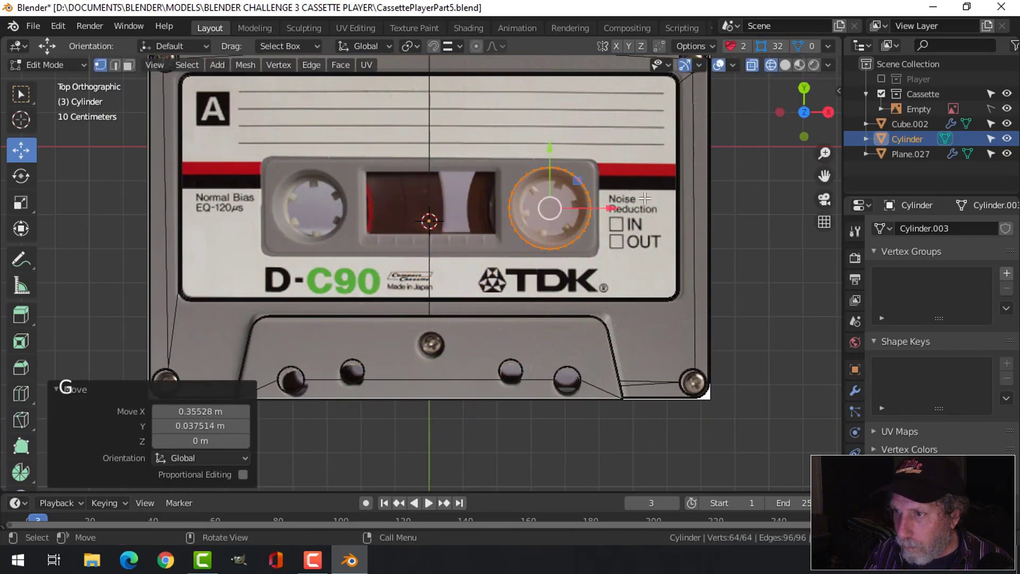
# Scale the cylinder by about 0.871, nudge it about 0.004 m in X and 0.009 m in Y, and view it from the right side
pyautogui.press('s')
pyautogui.click(632, 202)
pyautogui.press('g')
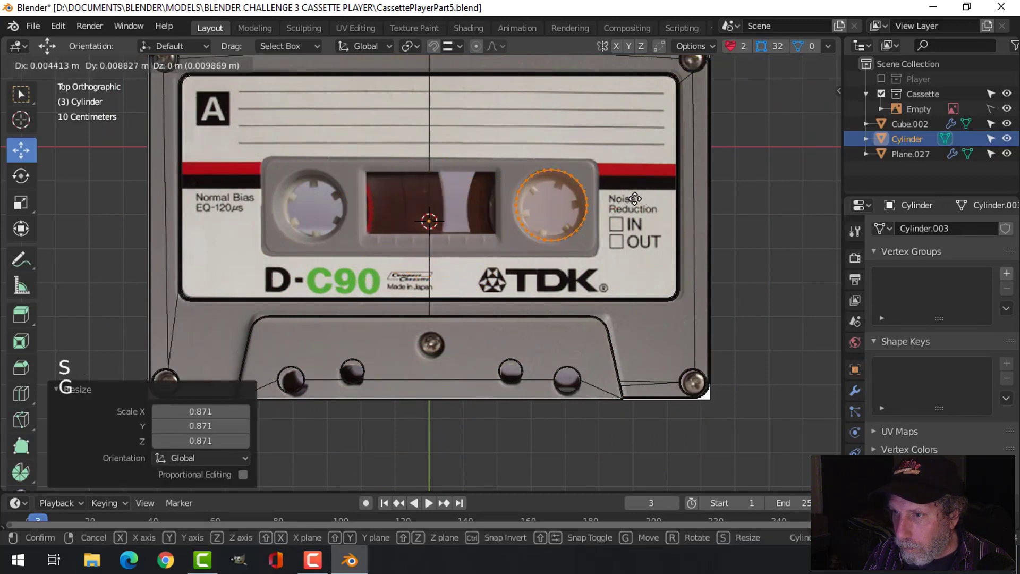
pyautogui.click(635, 199)
pyautogui.scroll(3, 635, 198)
pyautogui.keyDown('shift'); pyautogui.scroll(-2, 679, 200); pyautogui.keyUp('shift')
pyautogui.scroll(-1, 676, 212)
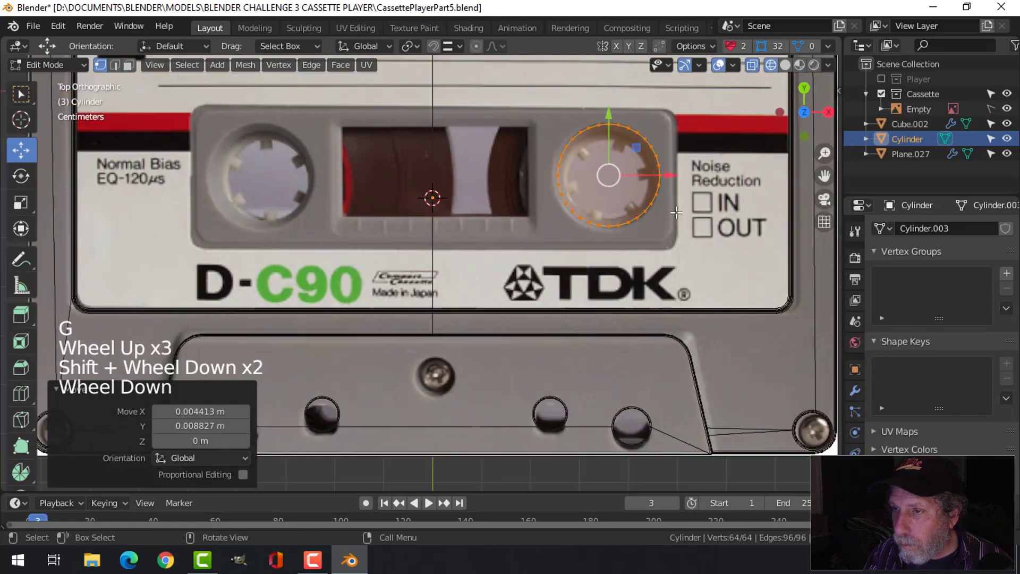
pyautogui.press('KP_3')
pyautogui.scroll(-4, 600, 287)
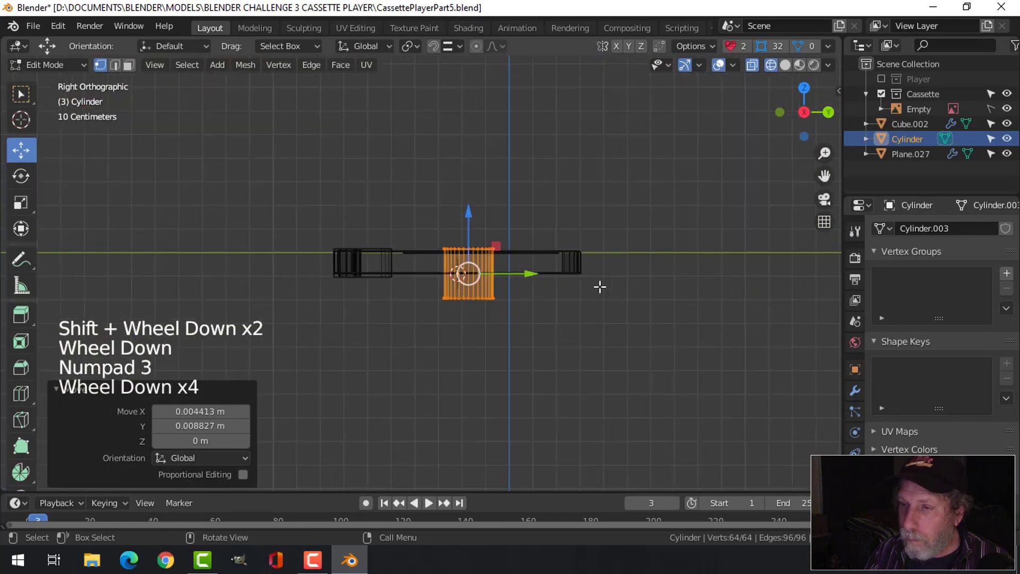
# Raise the cylinder about 0.035 m in Z, duplicate it, and move the copy about -0.706 m in X over the left reel opening
pyautogui.moveTo(469, 215); pyautogui.dragTo(472, 206)
pyautogui.press('KP_7')
pyautogui.scroll(2, 652, 264)
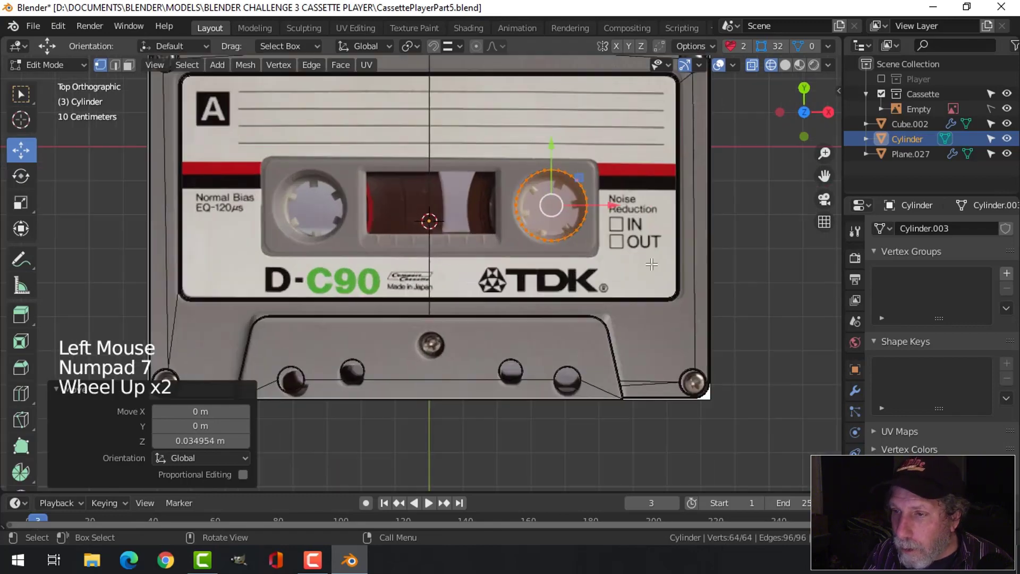
pyautogui.scroll(1, 652, 264)
pyautogui.hotkey('shift', 'd')
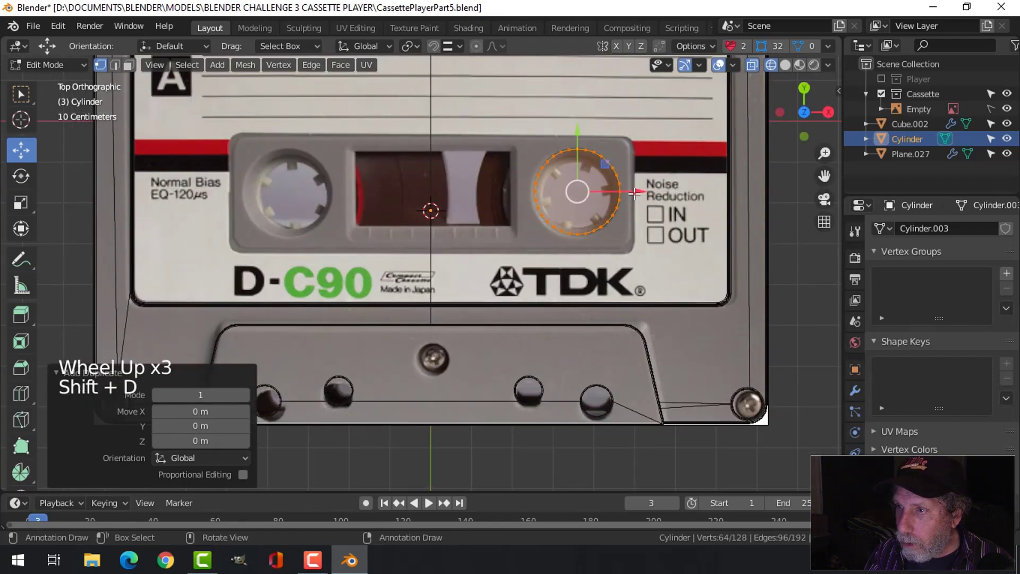
pyautogui.moveTo(634, 193); pyautogui.dragTo(343, 202)
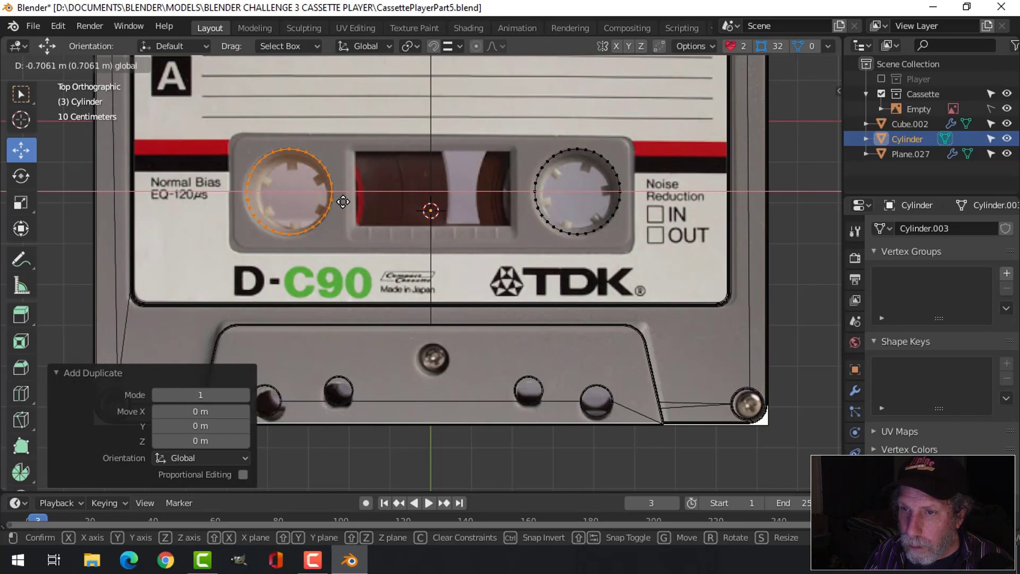
pyautogui.click(342, 202)
# Return to Object Mode in solid shading and cut both reel openings into the cassette body with a Brush Boolean Difference
pyautogui.press('z')
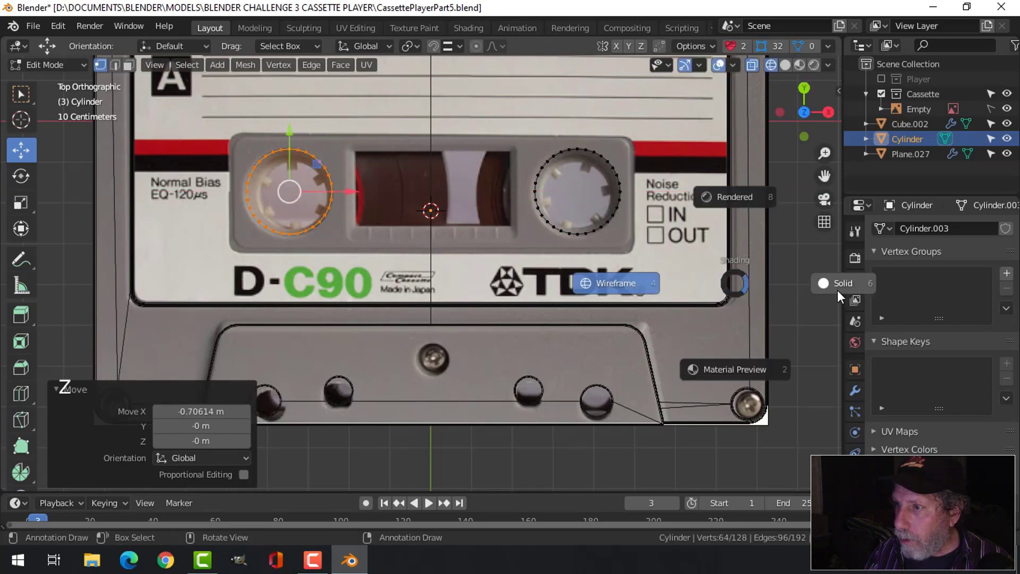
pyautogui.scroll(-3, 706, 301)
pyautogui.moveTo(706, 300)
pyautogui.mouseDown(button='middle')
pyautogui.moveTo(513, 174)
pyautogui.moveTo(523, 280)
pyautogui.mouseUp(button='middle')
pyautogui.hotkey('alt', 'a')
pyautogui.press('Tab')
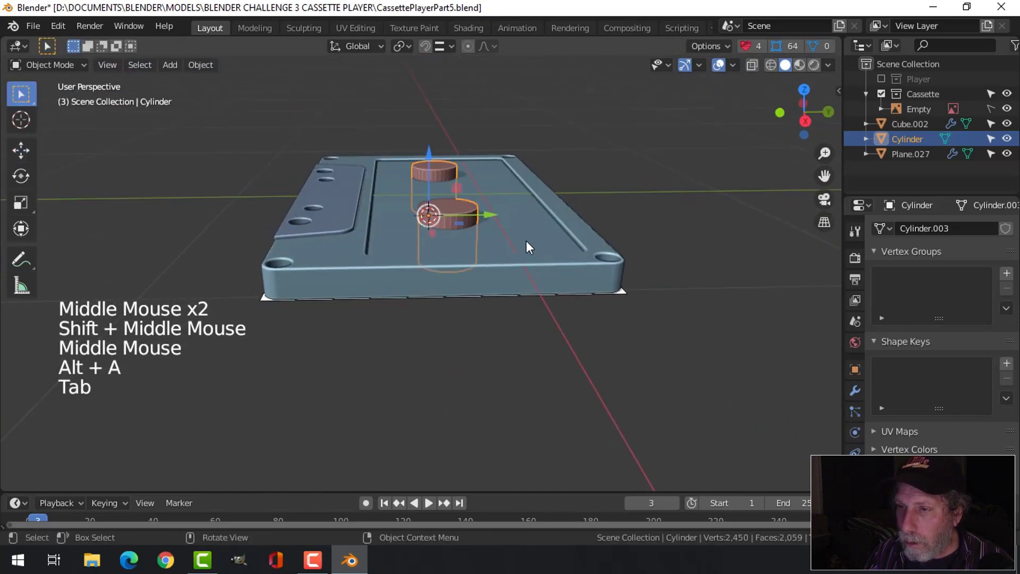
pyautogui.keyDown('shift'); pyautogui.click(528, 247); pyautogui.keyUp('shift')
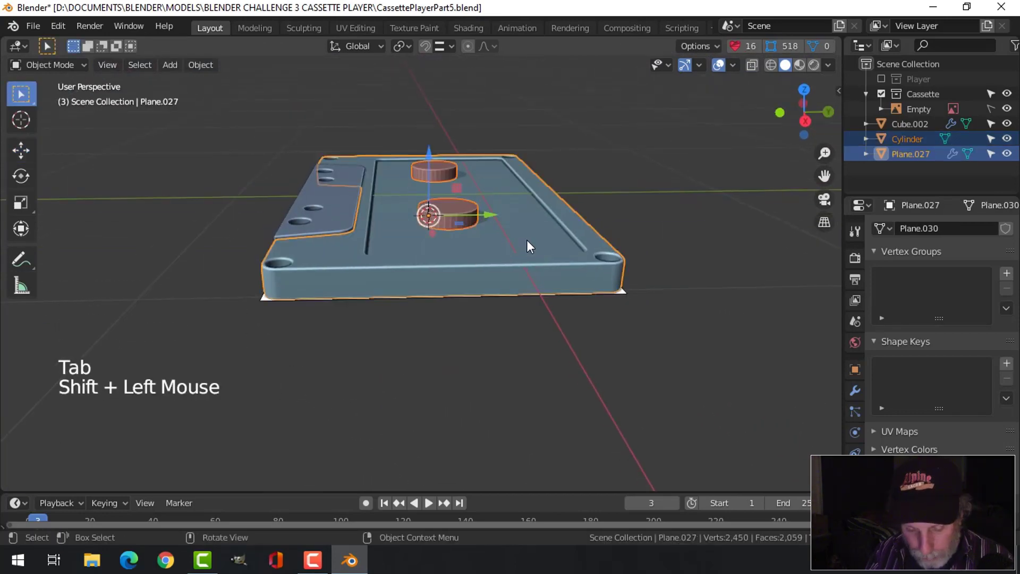
pyautogui.press('n')
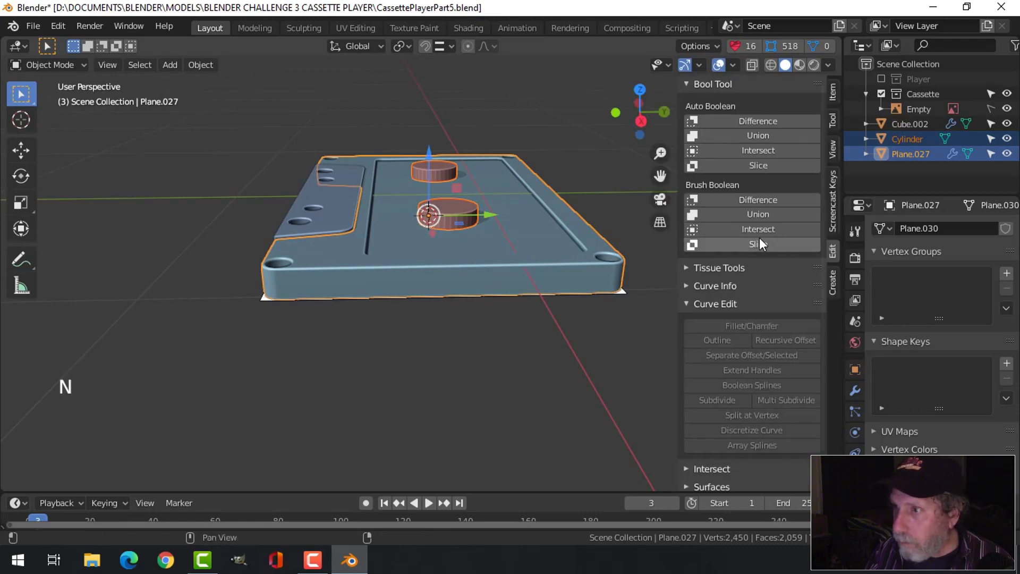
pyautogui.click(765, 200)
# Select the cylinder brush, raise it slightly in Z, try shifting it in Y, and undo that shift
pyautogui.moveTo(543, 196)
pyautogui.mouseDown(button='middle')
pyautogui.moveTo(599, 318)
pyautogui.moveTo(647, 286)
pyautogui.moveTo(652, 251)
pyautogui.moveTo(530, 286)
pyautogui.moveTo(482, 218)
pyautogui.mouseUp(button='middle')
pyautogui.scroll(2, 567, 300)
pyautogui.scroll(-2, 612, 235)
pyautogui.click(503, 230)
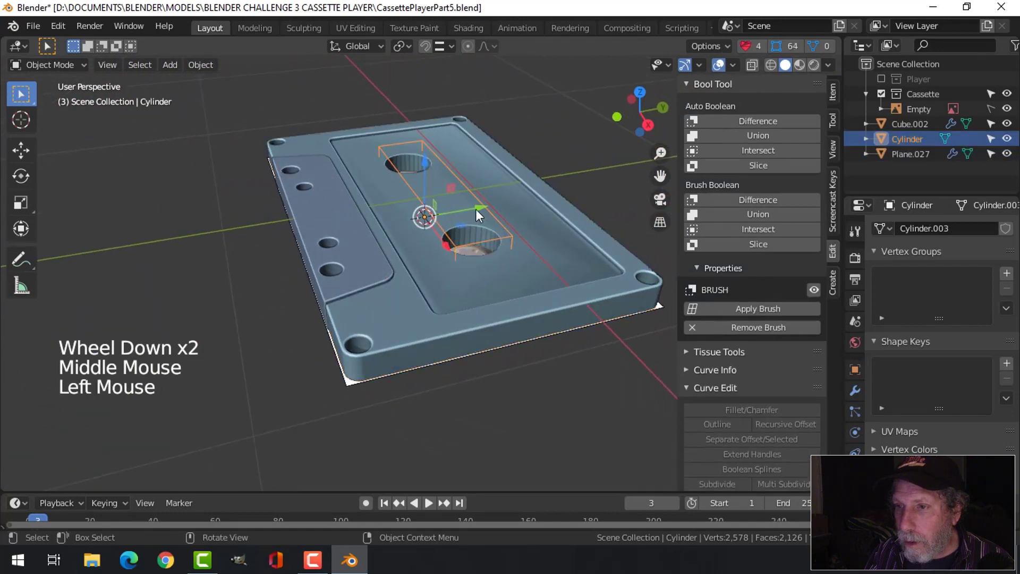
pyautogui.moveTo(425, 161)
pyautogui.mouseDown()
pyautogui.moveTo(426, 139)
pyautogui.moveTo(428, 155)
pyautogui.mouseUp()
pyautogui.moveTo(482, 196); pyautogui.dragTo(488, 196)
pyautogui.hotkey('ctrl', 'z')
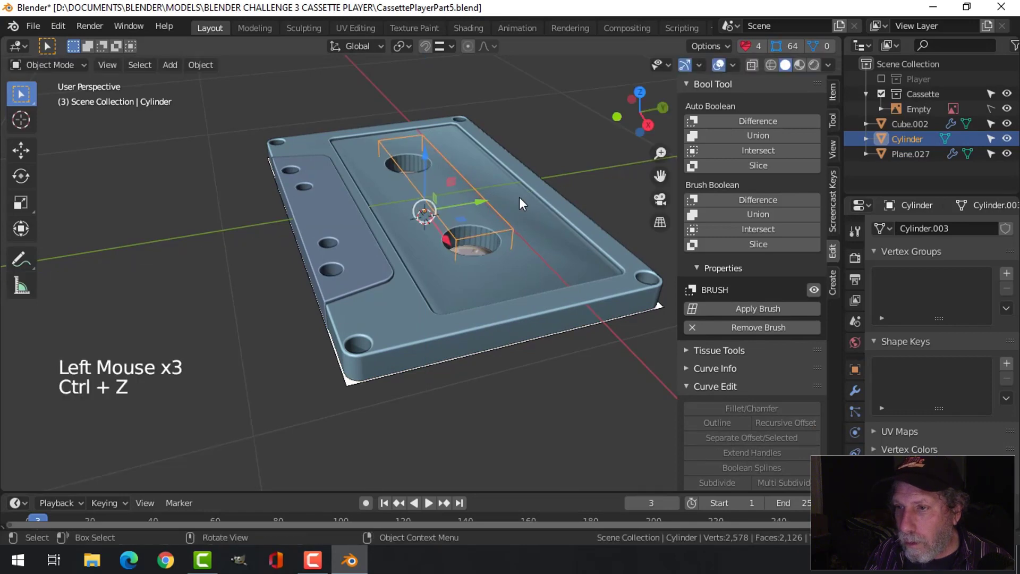
# Deselect the brush and inspect the two reel openings in the cassette body from several angles
pyautogui.moveTo(519, 197); pyautogui.dragTo(569, 218, button='middle')
pyautogui.moveTo(636, 267); pyautogui.dragTo(569, 353, button='middle')
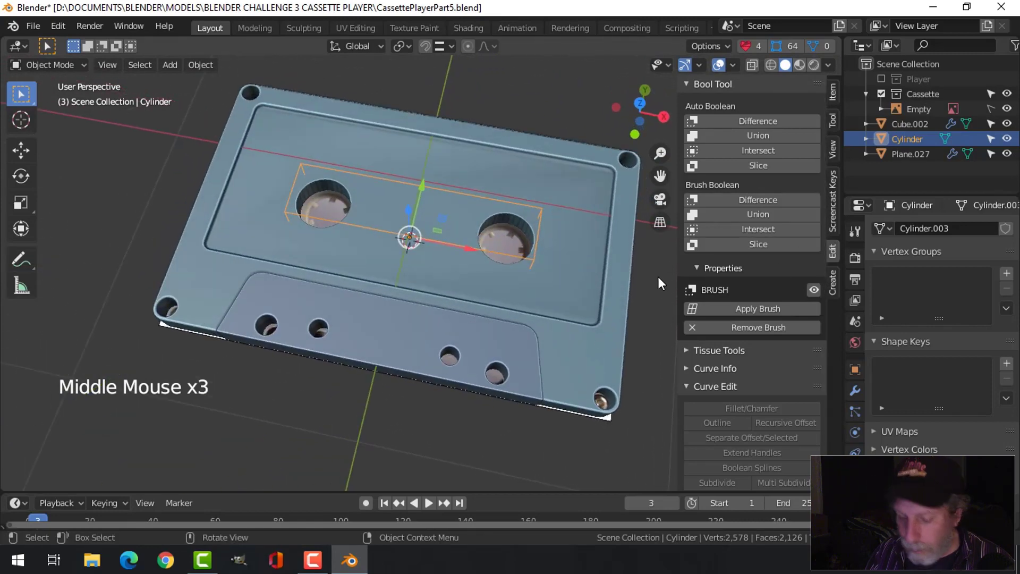
pyautogui.press('n')
pyautogui.scroll(-2, 584, 269)
pyautogui.moveTo(522, 262); pyautogui.dragTo(499, 297, button='middle')
pyautogui.scroll(2, 531, 295)
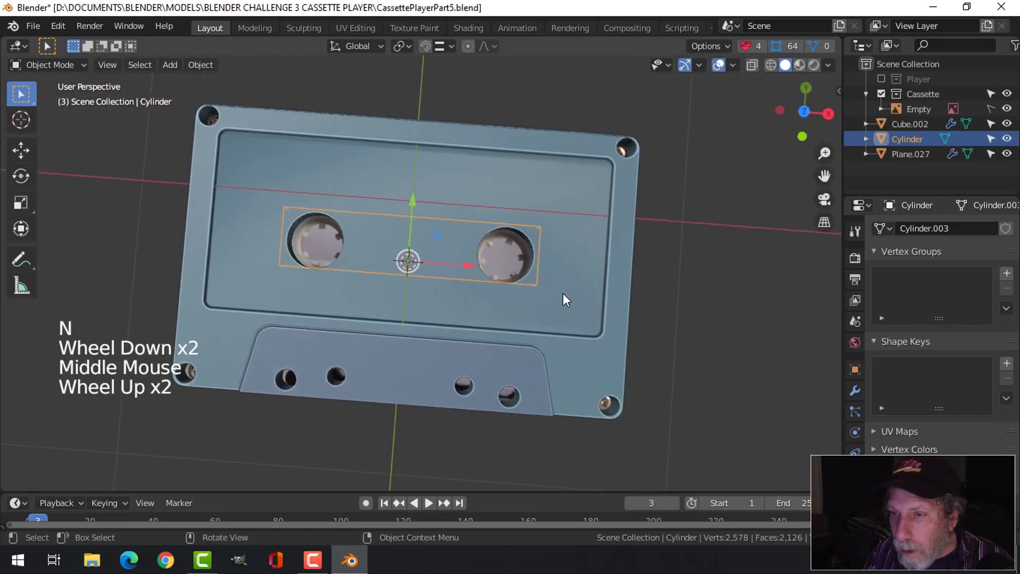
pyautogui.hotkey('alt', 'a')
pyautogui.moveTo(564, 287); pyautogui.dragTo(560, 240, button='middle')
pyautogui.scroll(3, 556, 240)
pyautogui.scroll(-1, 557, 240)
pyautogui.scroll(-1, 557, 240)
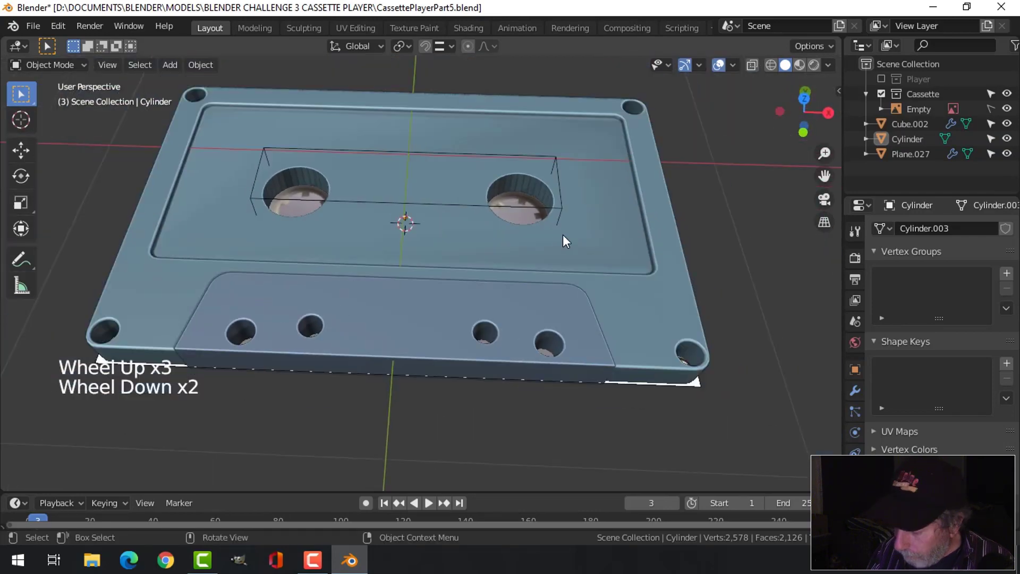
# Add a mesh plane in top wireframe view over the cassette reference photo
pyautogui.press('KP_7')
pyautogui.press('z')
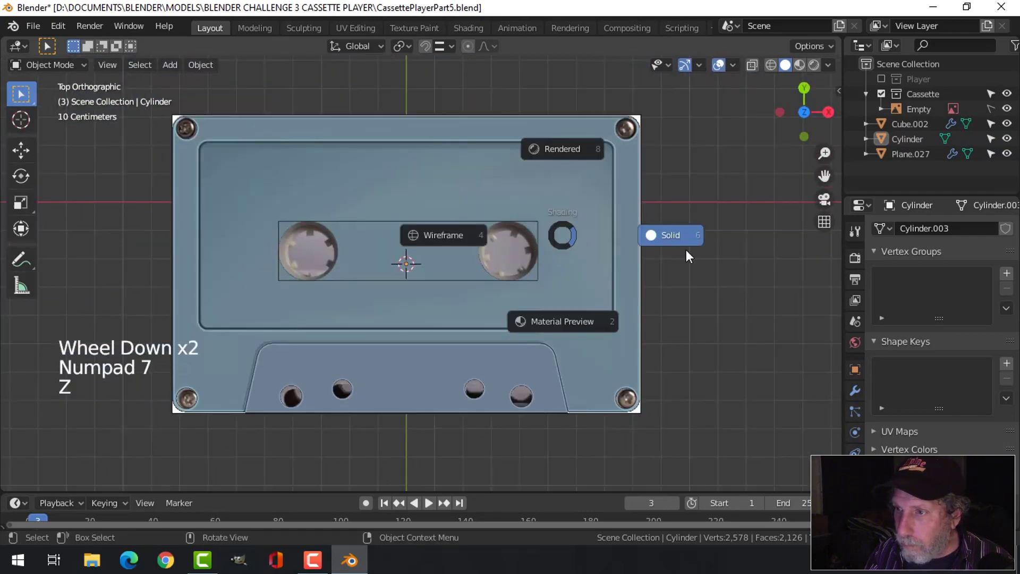
pyautogui.click(474, 232)
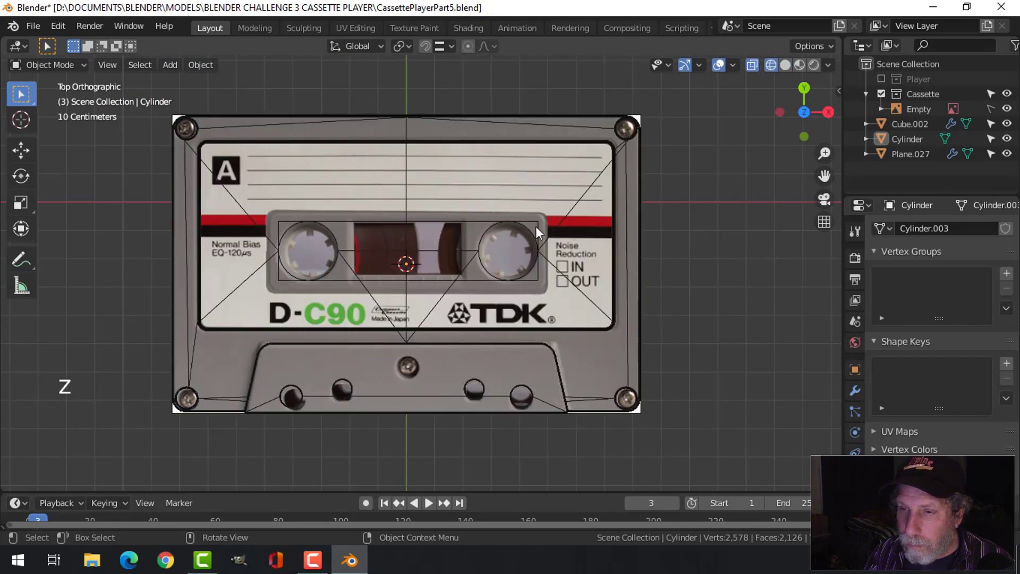
pyautogui.scroll(2, 536, 233)
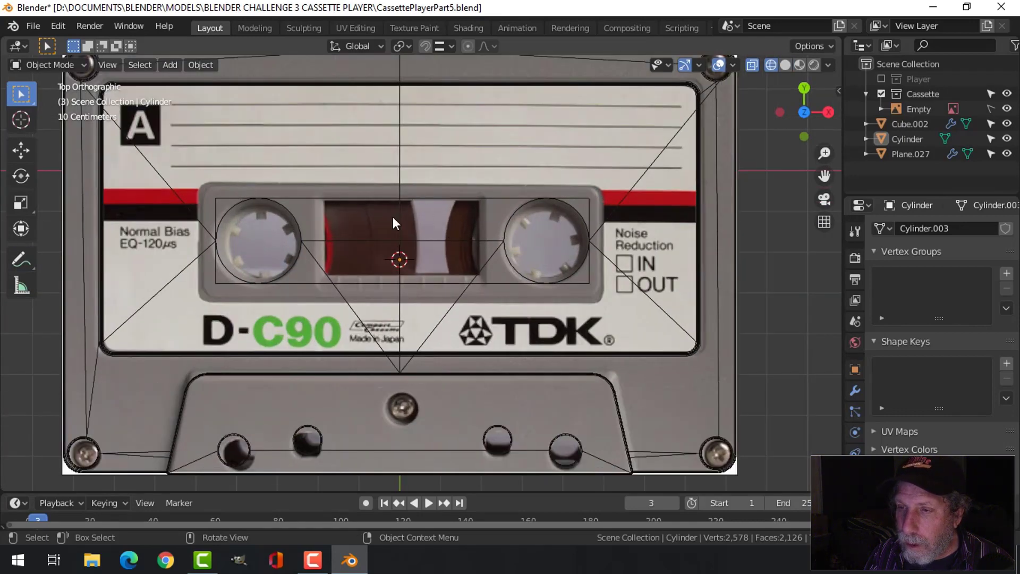
pyautogui.scroll(-2, 369, 216)
pyautogui.keyDown('shift'); pyautogui.moveTo(369, 215); pyautogui.dragTo(406, 229, button='middle'); pyautogui.keyUp('shift')
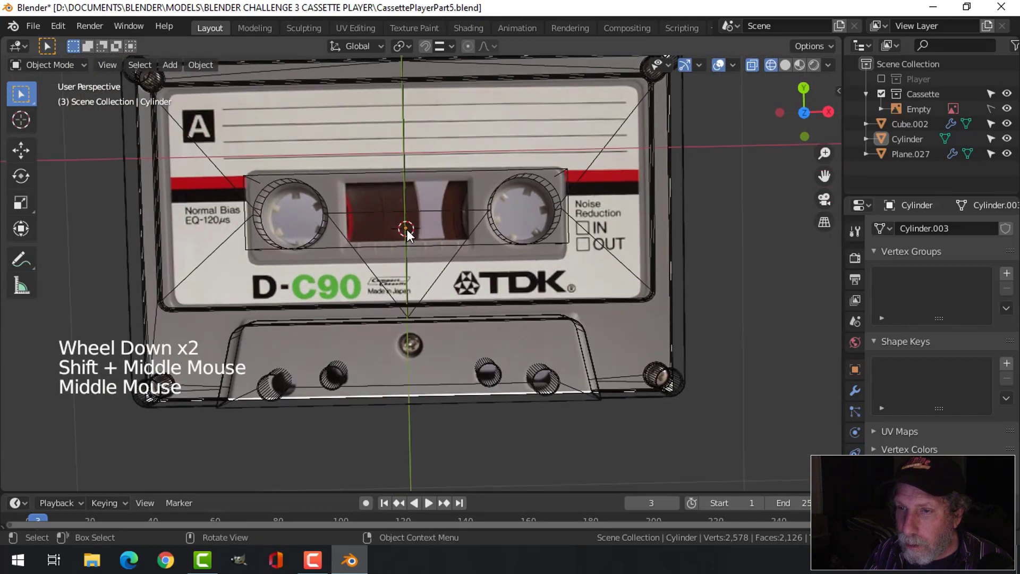
pyautogui.press('KP_7')
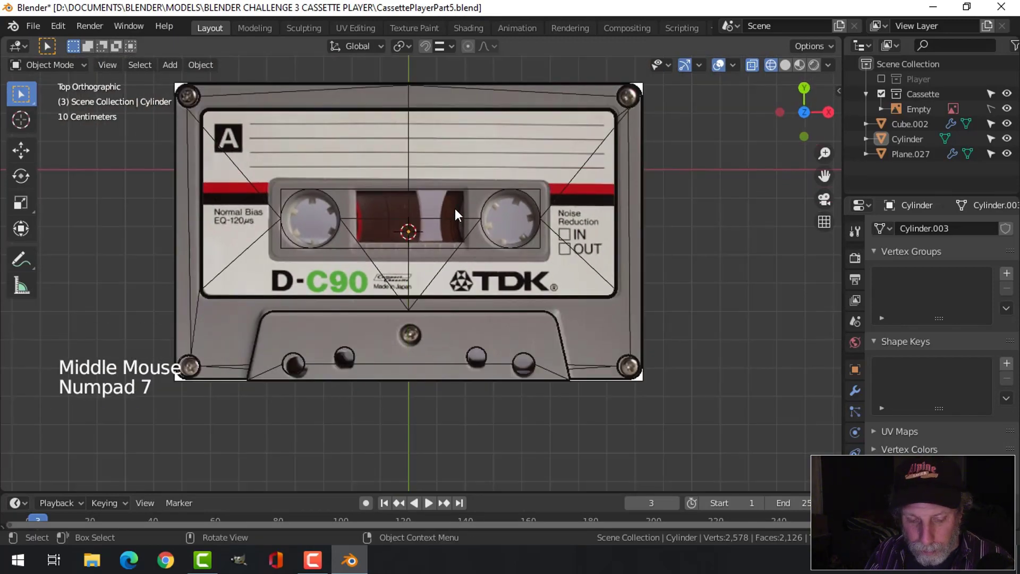
pyautogui.press('Tab')
pyautogui.press('Tab')
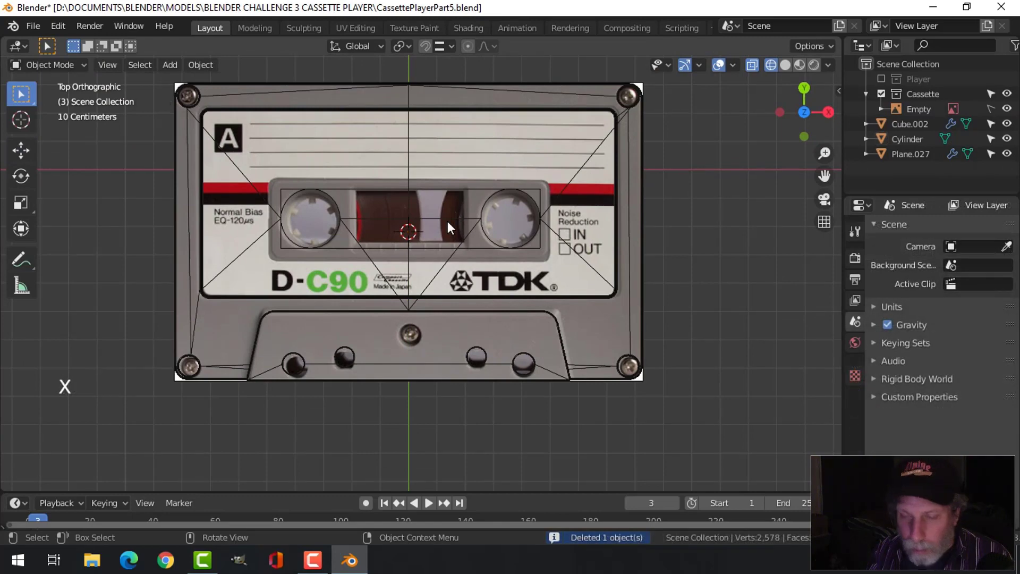
pyautogui.hotkey('shift', 'a')
pyautogui.moveTo(447, 221)
pyautogui.click(511, 221)
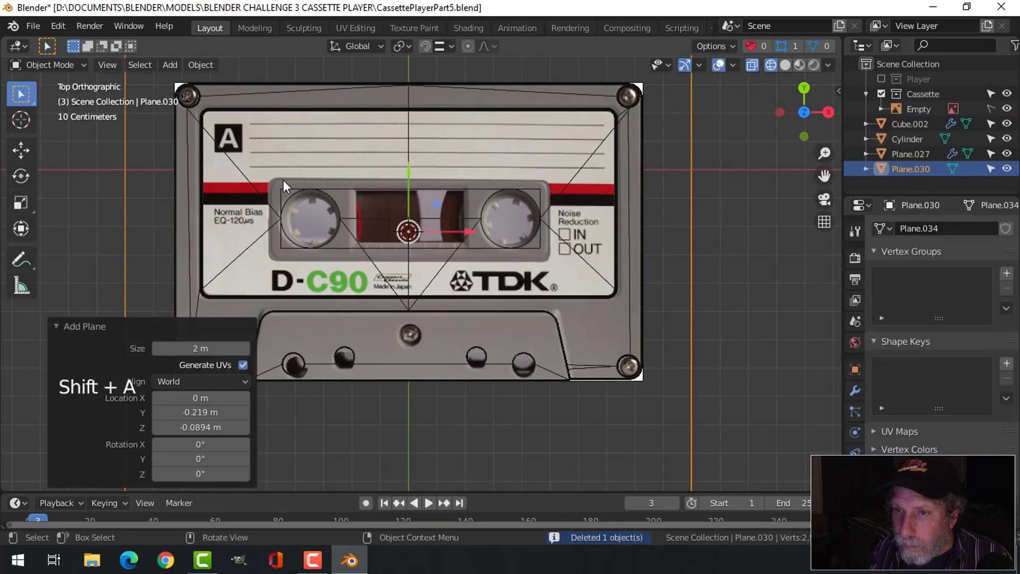
# Scale the plane to 0.182 in Edit Mode and raise its lower edge to the bottom of the grey window panel
pyautogui.press('Tab')
pyautogui.press('s')
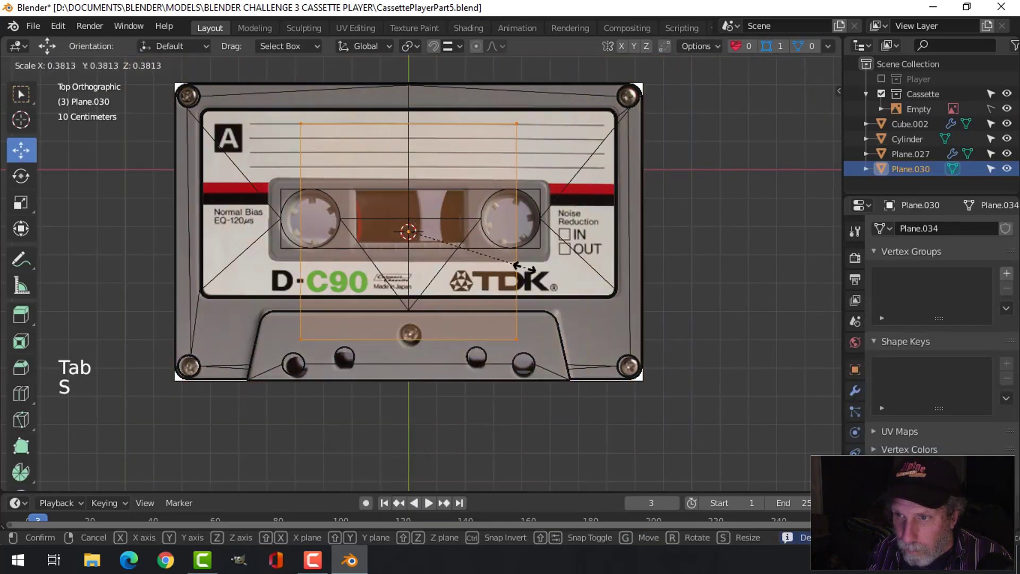
pyautogui.click(462, 254)
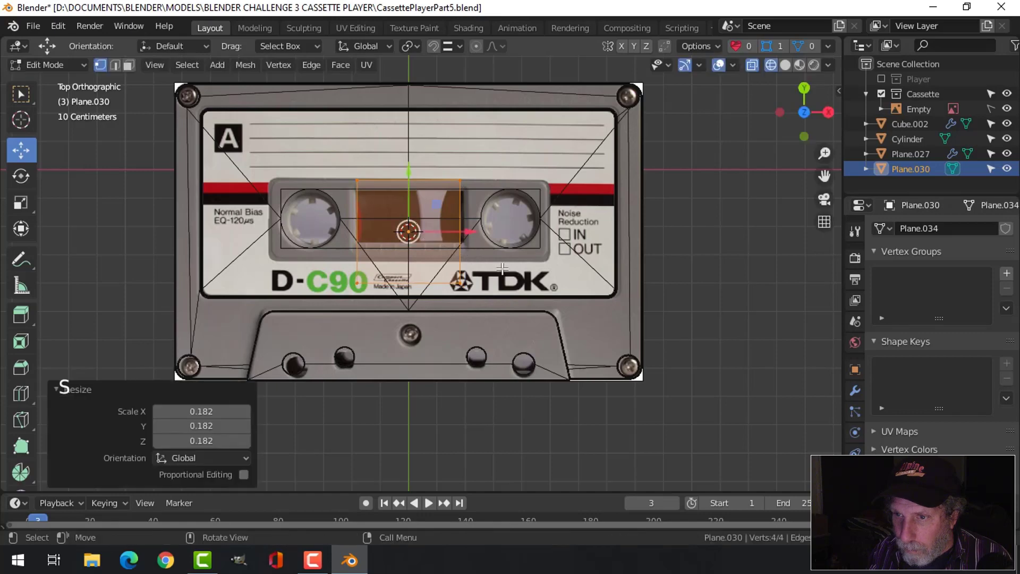
pyautogui.click(357, 282)
pyautogui.keyDown('shift'); pyautogui.click(460, 283); pyautogui.keyUp('shift')
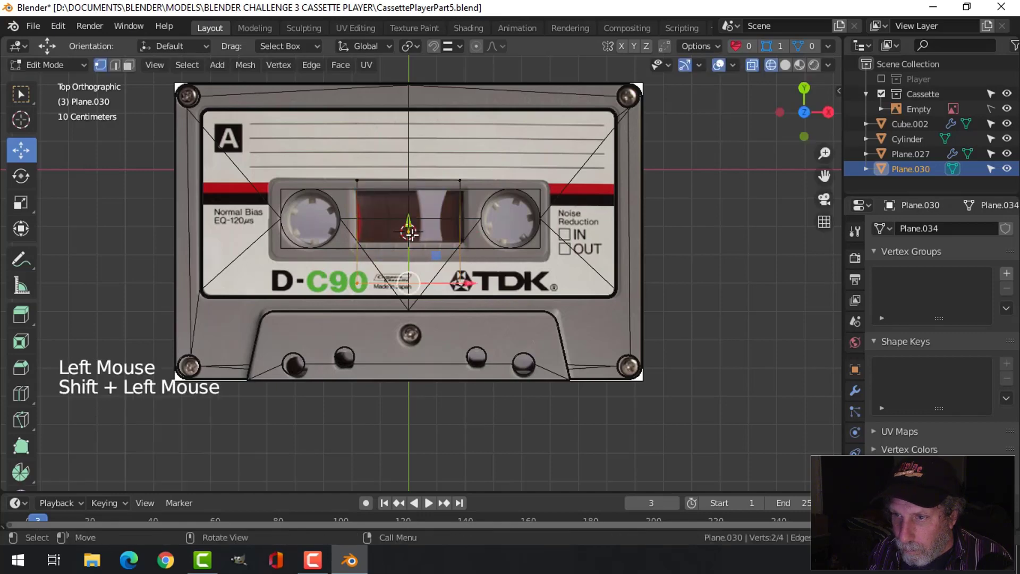
pyautogui.moveTo(409, 232); pyautogui.dragTo(411, 208)
# Scale the whole plane by 2.740 along X to span the width of the grey window panel
pyautogui.press('a')
pyautogui.press('s')
pyautogui.press('x')
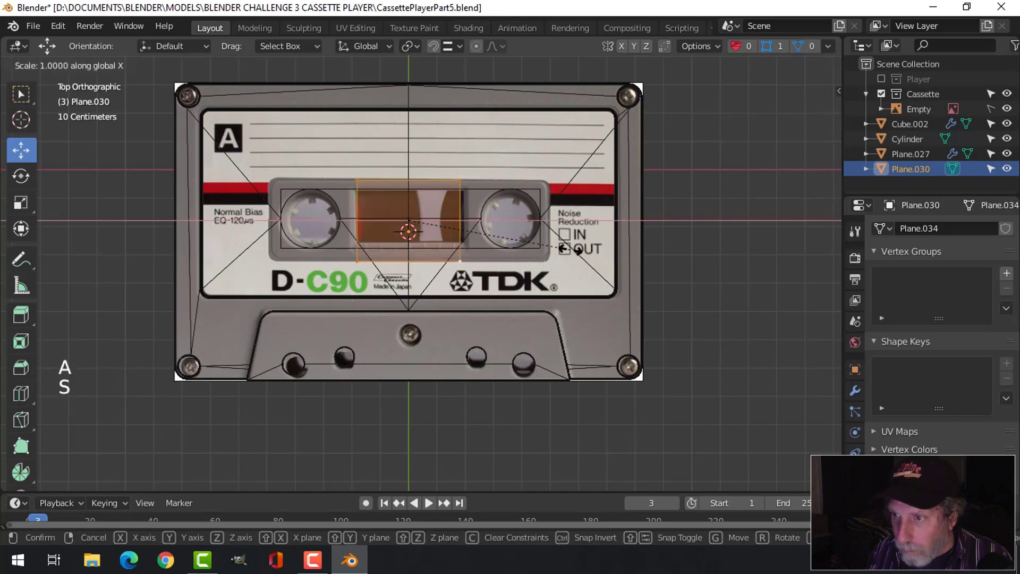
pyautogui.click(5, 272)
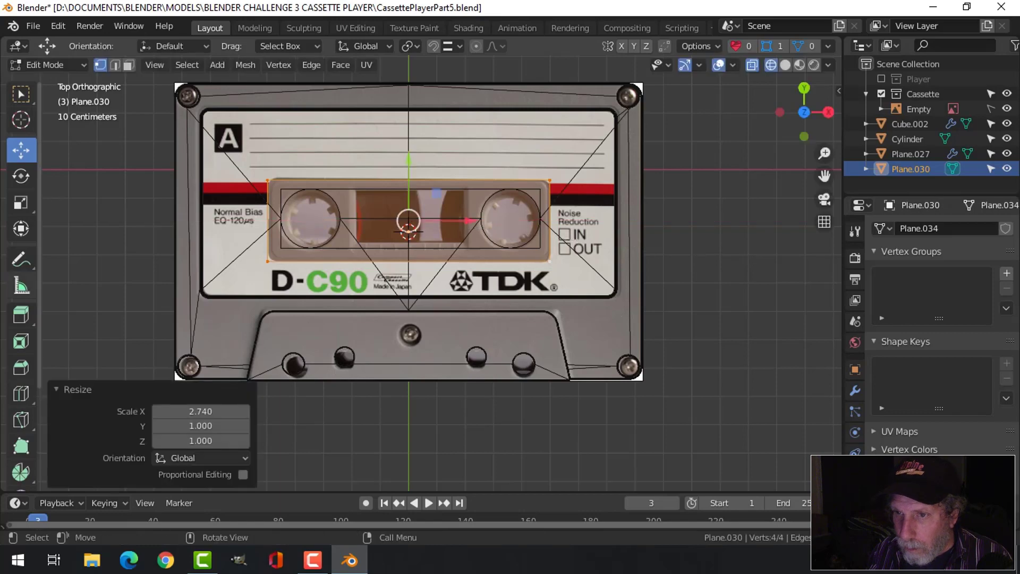
# Bevel the plane's four corner vertices by 0.0258 m with 4 segments
pyautogui.hotkey('shift', 'ctrl', 'b')
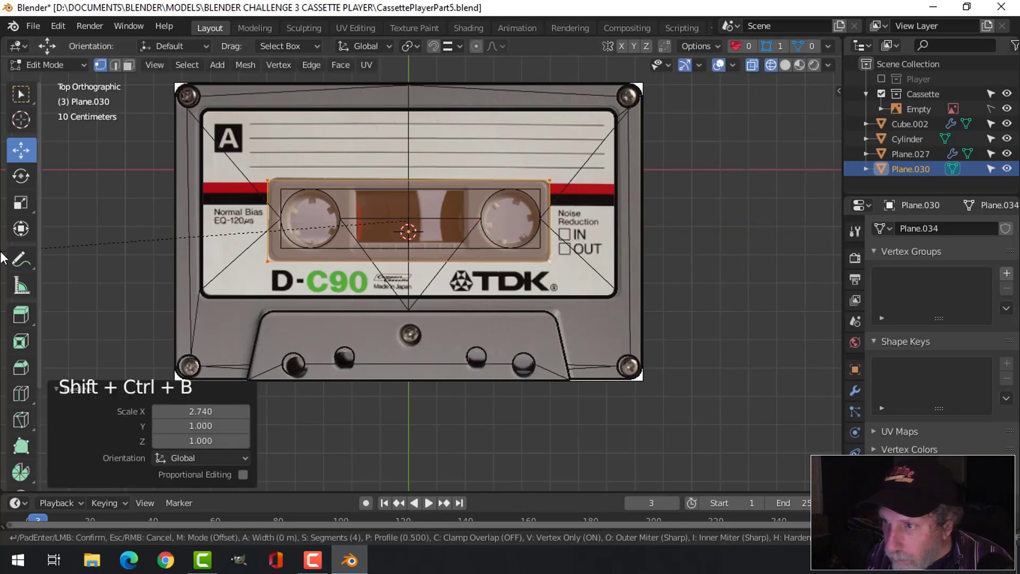
pyautogui.click(832, 288)
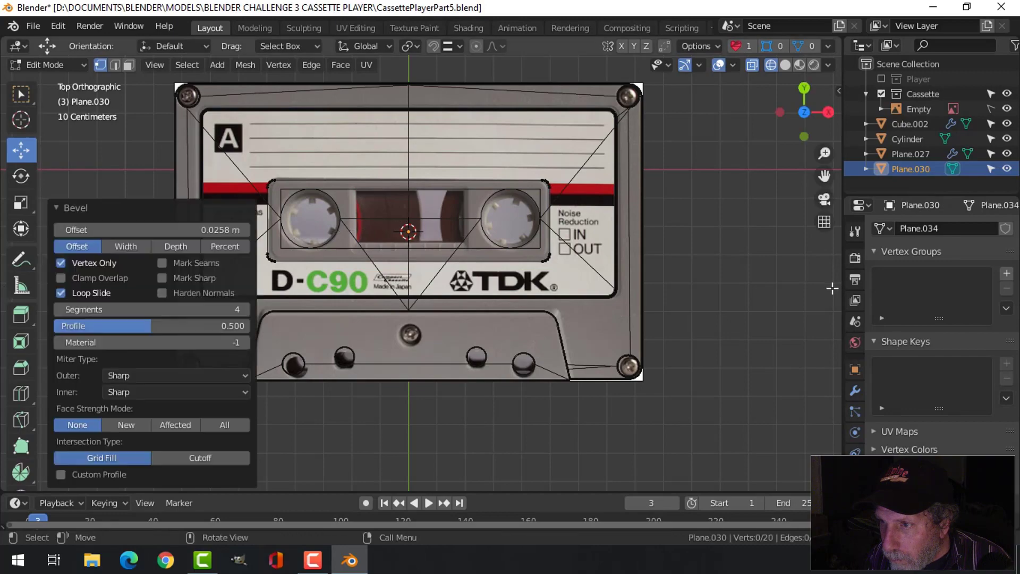
pyautogui.hotkey('alt', 'a')
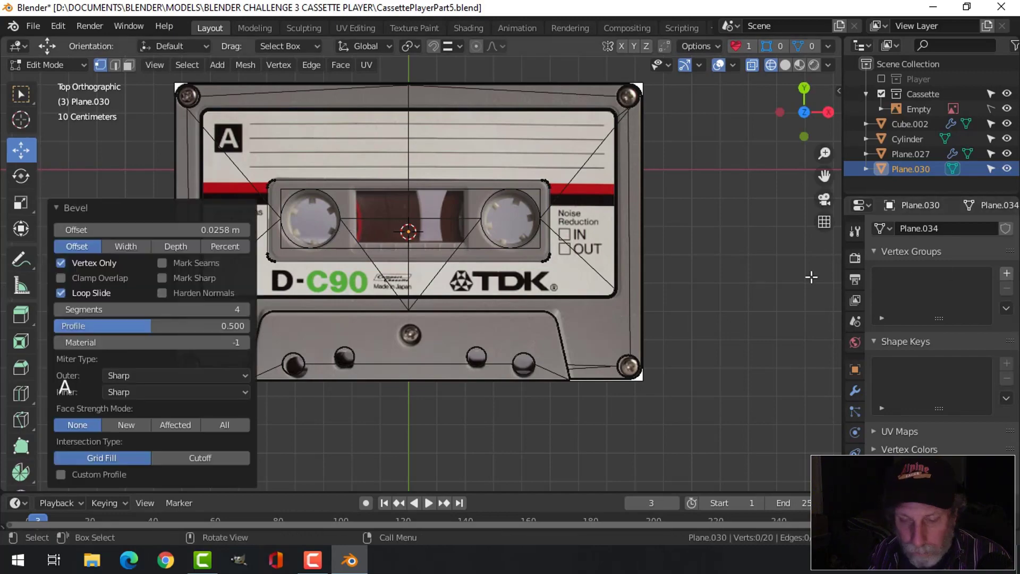
# Select the whole rounded plane and extrude it upward into a block taller than the cassette body
pyautogui.press('a')
pyautogui.moveTo(812, 277); pyautogui.dragTo(682, 175, button='middle')
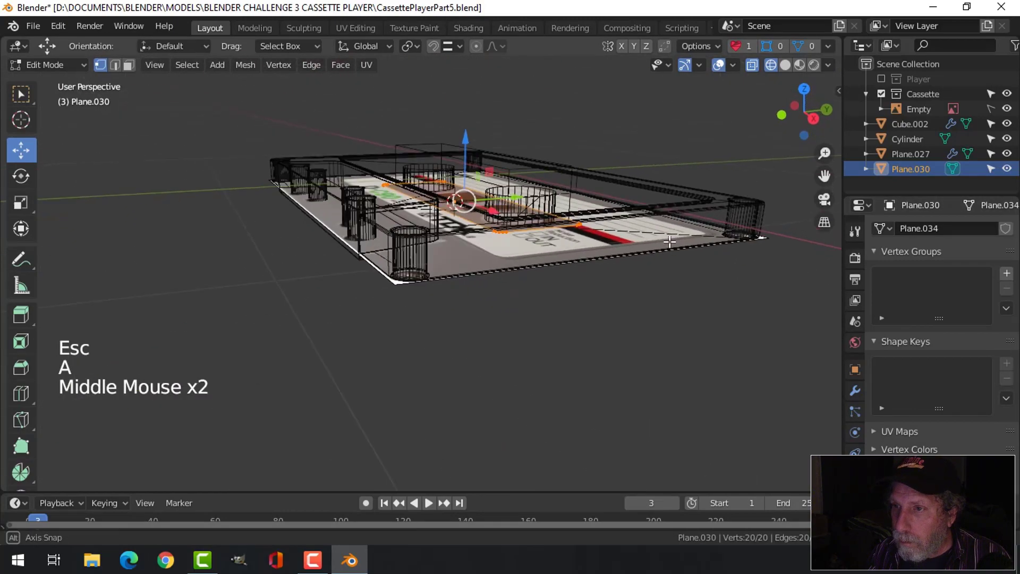
pyautogui.press('e')
pyautogui.click(667, 175)
# Raise the whole block about 0.085 m in Z in right wireframe view so its base sits just below the body's upper surface
pyautogui.press('a')
pyautogui.moveTo(647, 218); pyautogui.dragTo(612, 218, button='middle')
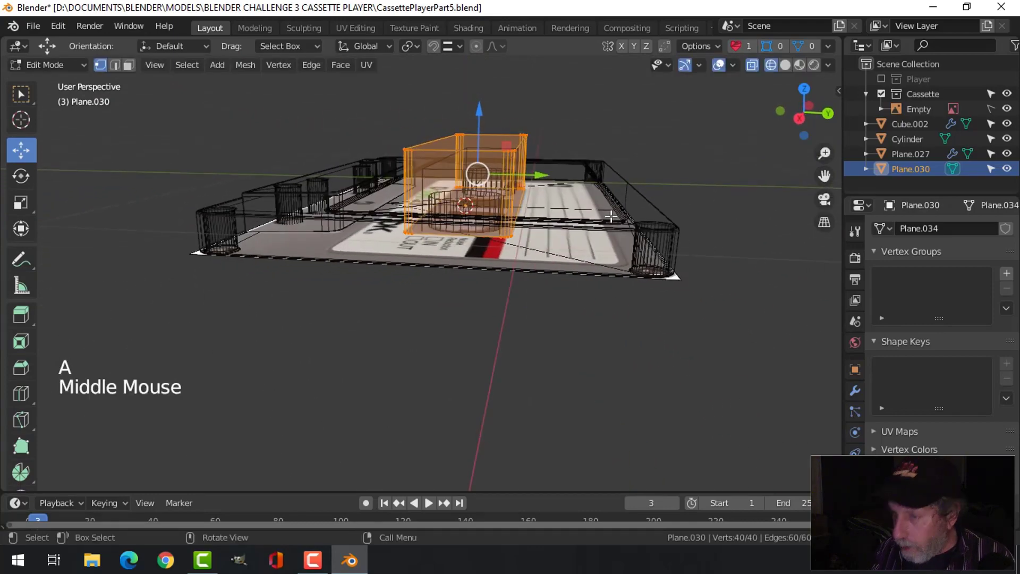
pyautogui.press('KP_7')
pyautogui.press('KP_3')
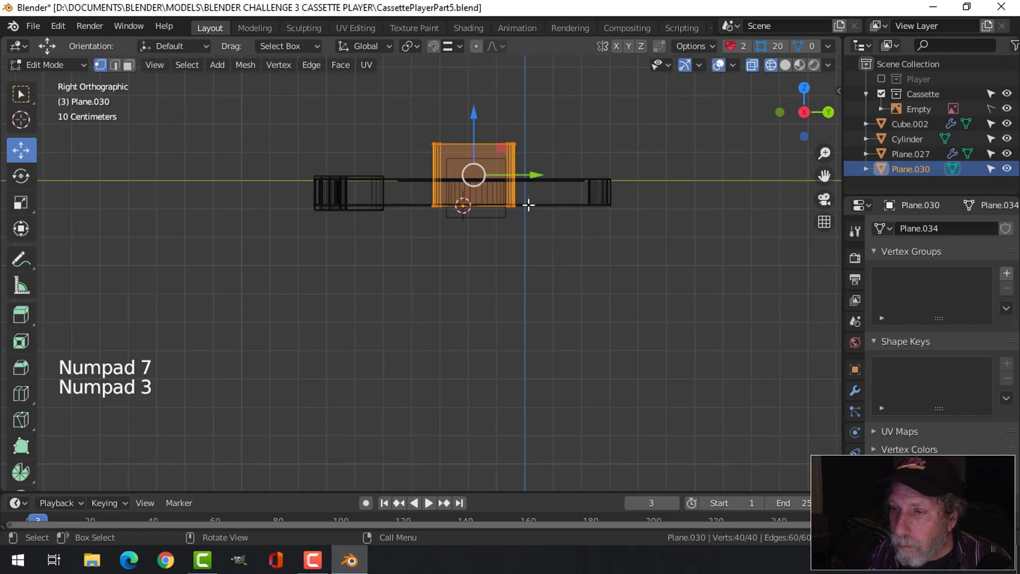
pyautogui.scroll(2, 528, 205)
pyautogui.keyDown('shift'); pyautogui.moveTo(558, 173); pyautogui.dragTo(467, 206, button='middle'); pyautogui.keyUp('shift')
pyautogui.moveTo(459, 166); pyautogui.dragTo(458, 129)
pyautogui.scroll(3, 465, 146)
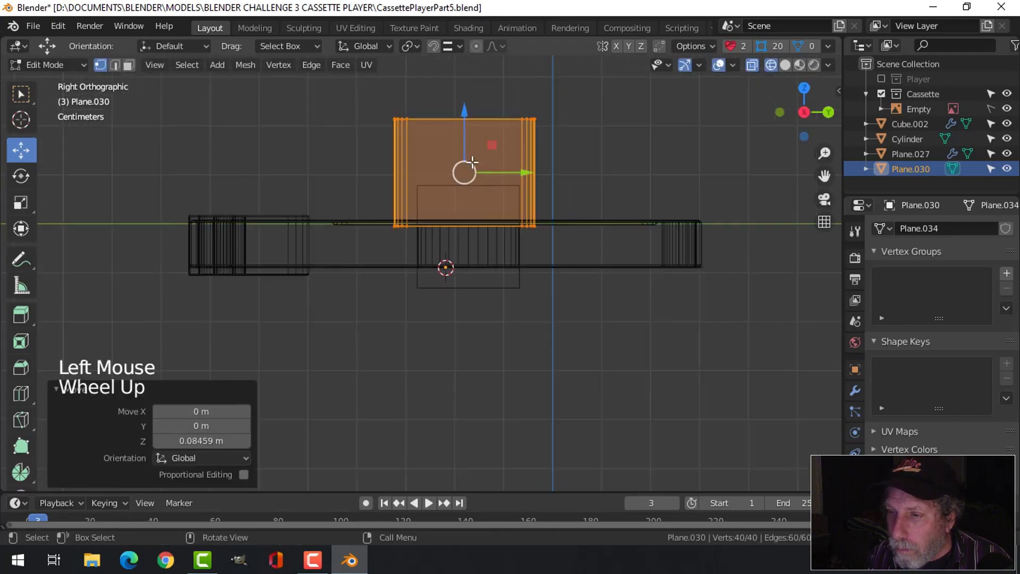
# Return to Object Mode in solid shading and subtract the rounded block from the cassette body with a Brush Boolean Difference
pyautogui.press('z')
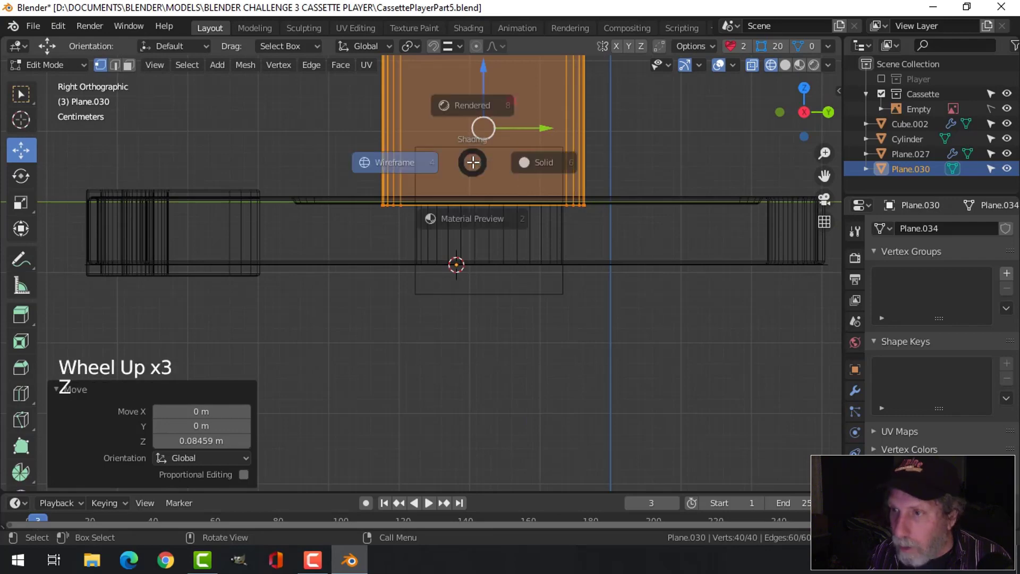
pyautogui.scroll(-3, 564, 164)
pyautogui.moveTo(565, 164)
pyautogui.mouseDown(button='middle')
pyautogui.moveTo(561, 222)
pyautogui.moveTo(632, 266)
pyautogui.moveTo(581, 247)
pyautogui.moveTo(524, 256)
pyautogui.moveTo(524, 280)
pyautogui.moveTo(527, 246)
pyautogui.mouseUp(button='middle')
pyautogui.hotkey('alt', 'a')
pyautogui.press('Tab')
pyautogui.scroll(-3, 659, 284)
pyautogui.scroll(2, 569, 254)
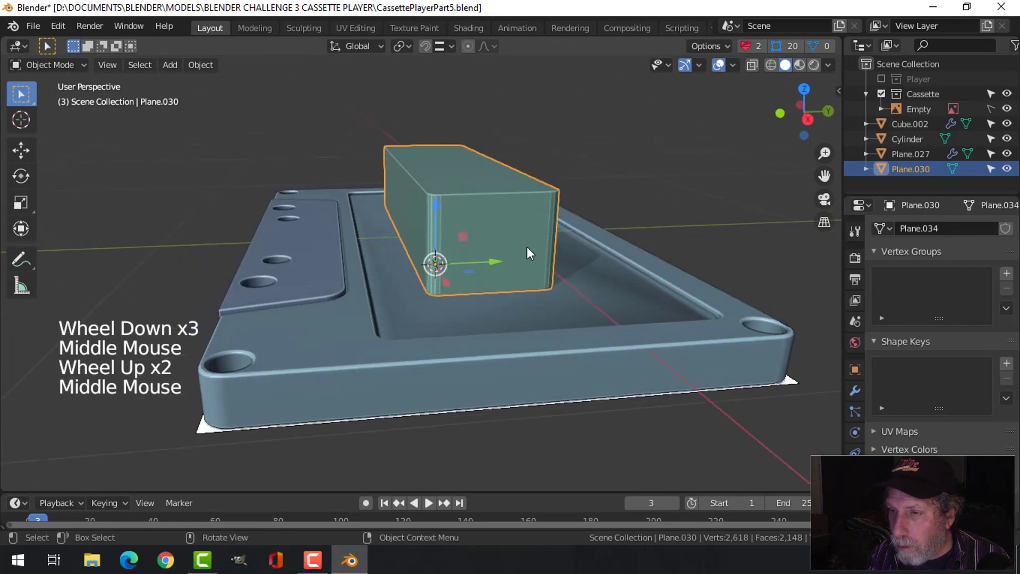
pyautogui.keyDown('shift'); pyautogui.click(527, 307); pyautogui.keyUp('shift')
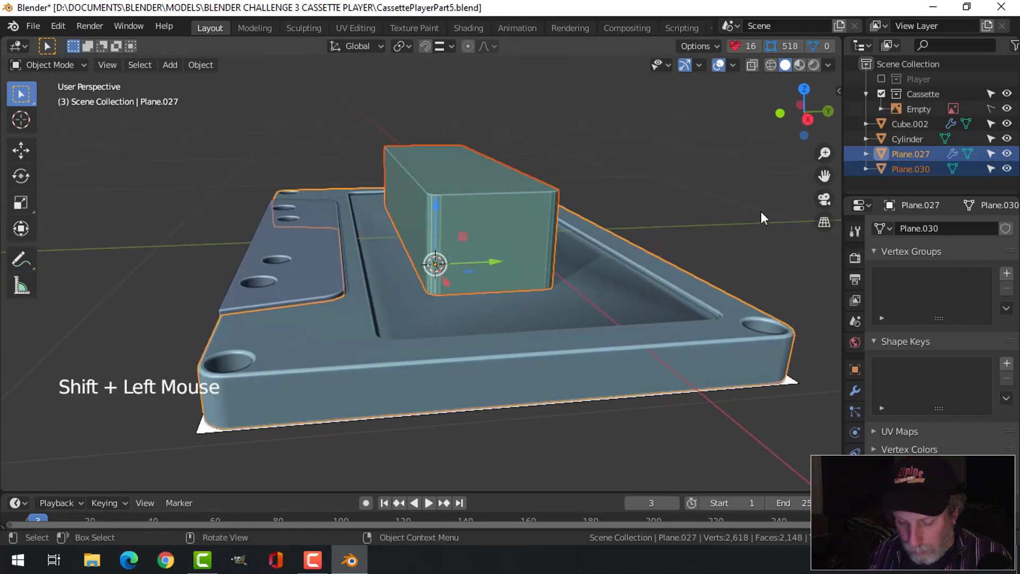
pyautogui.press('n')
pyautogui.click(712, 201)
pyautogui.moveTo(713, 202)
pyautogui.mouseDown(button='middle')
pyautogui.moveTo(511, 225)
pyautogui.moveTo(634, 284)
pyautogui.moveTo(599, 268)
pyautogui.moveTo(640, 253)
pyautogui.moveTo(659, 202)
pyautogui.mouseUp(button='middle')
pyautogui.moveTo(510, 233)
pyautogui.mouseDown(button='middle')
pyautogui.moveTo(488, 223)
pyautogui.moveTo(512, 218)
pyautogui.mouseUp(button='middle')
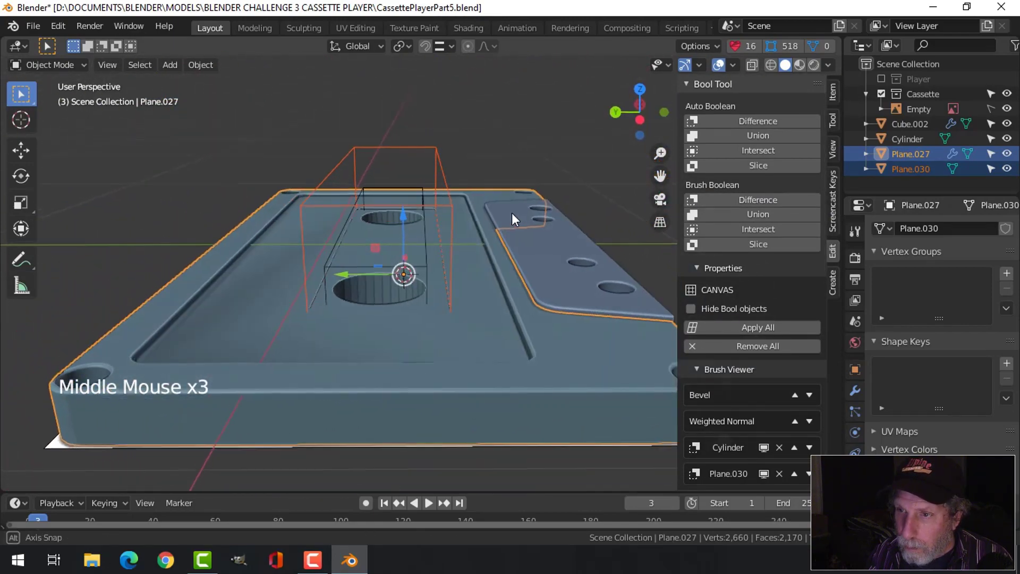
pyautogui.moveTo(404, 215); pyautogui.dragTo(407, 218)
pyautogui.hotkey('ctrl', 'z')
pyautogui.click(439, 204)
pyautogui.moveTo(468, 228); pyautogui.dragTo(428, 239, button='middle')
pyautogui.scroll(-3, 639, 281)
pyautogui.hotkey('alt', 'a')
# Temporarily hide the recess block and the reel cylinder cutters to inspect the cuts in the cassette body, and unhide them
pyautogui.click(429, 239)
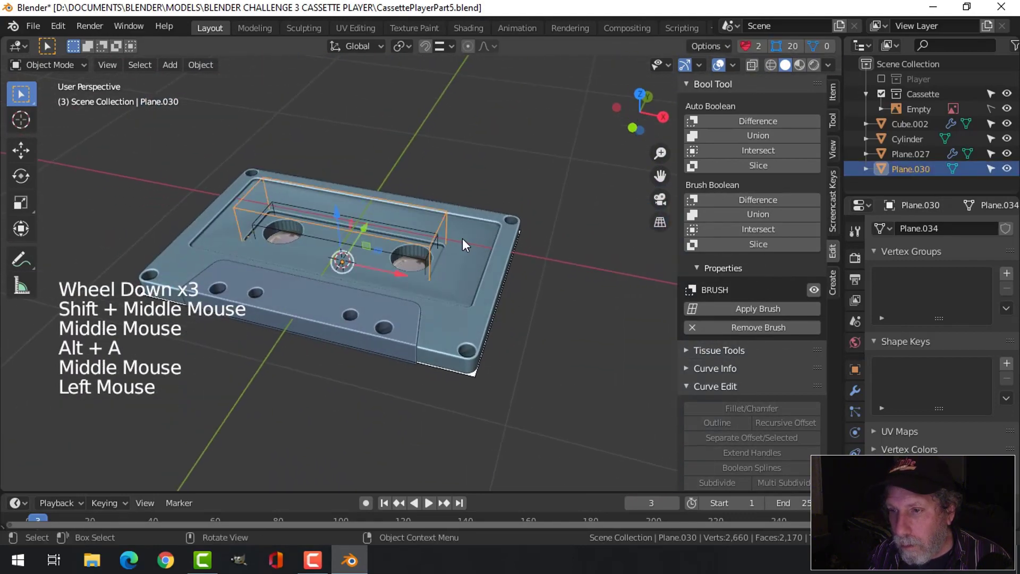
pyautogui.press('h')
pyautogui.click(425, 261)
pyautogui.press('h')
pyautogui.moveTo(484, 256); pyautogui.dragTo(455, 239, button='middle')
pyautogui.scroll(3, 462, 299)
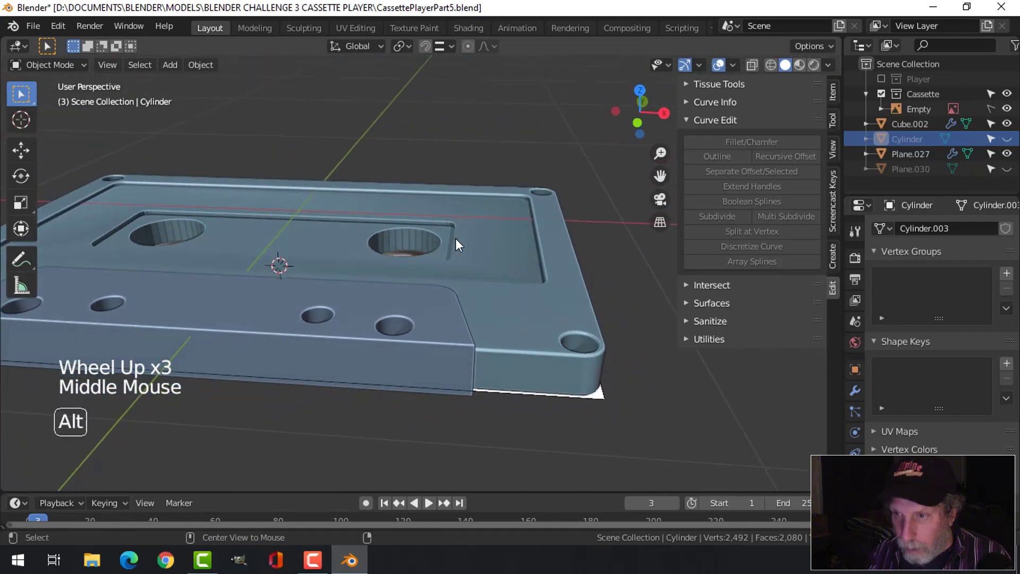
pyautogui.hotkey('alt', 'h')
pyautogui.hotkey('alt', 'a')
# Apply the recess block's Boolean brush to the cassette body and delete the block
pyautogui.click(450, 190)
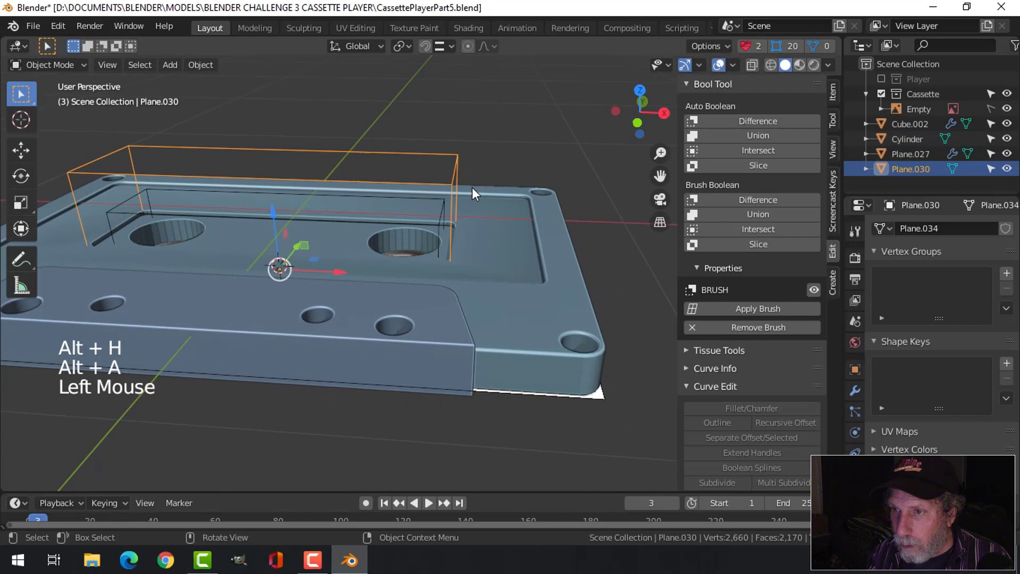
pyautogui.click(699, 309)
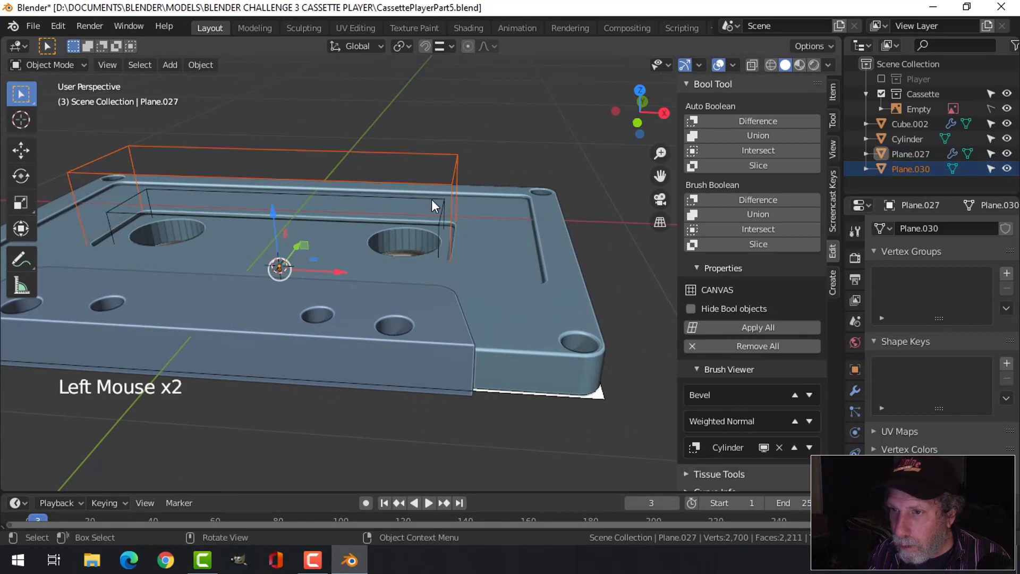
pyautogui.click(448, 186)
pyautogui.press('x')
pyautogui.click(450, 184)
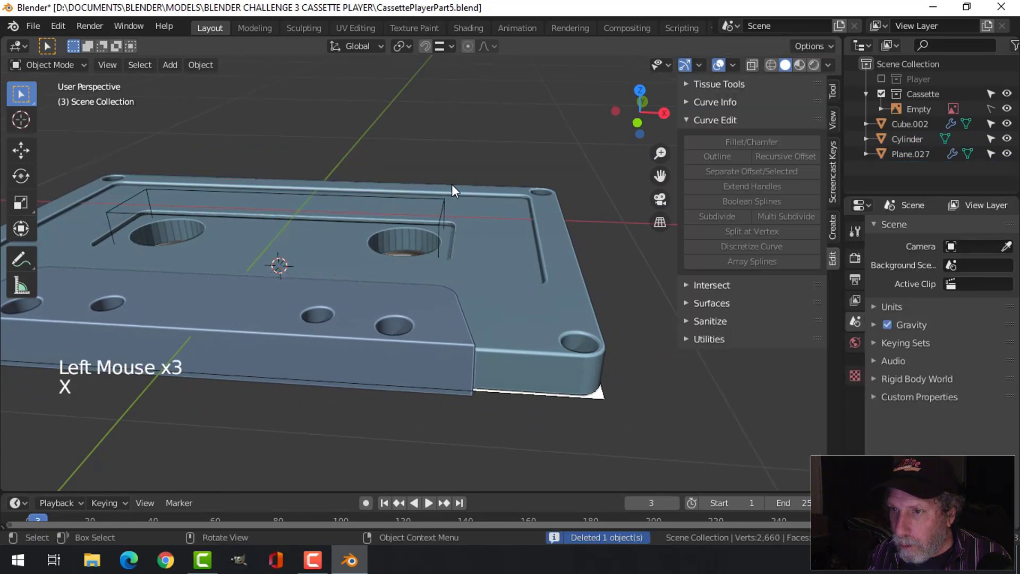
# Apply the reel cylinder's Boolean brush to the cassette body and delete the cylinder cutter
pyautogui.click(445, 208)
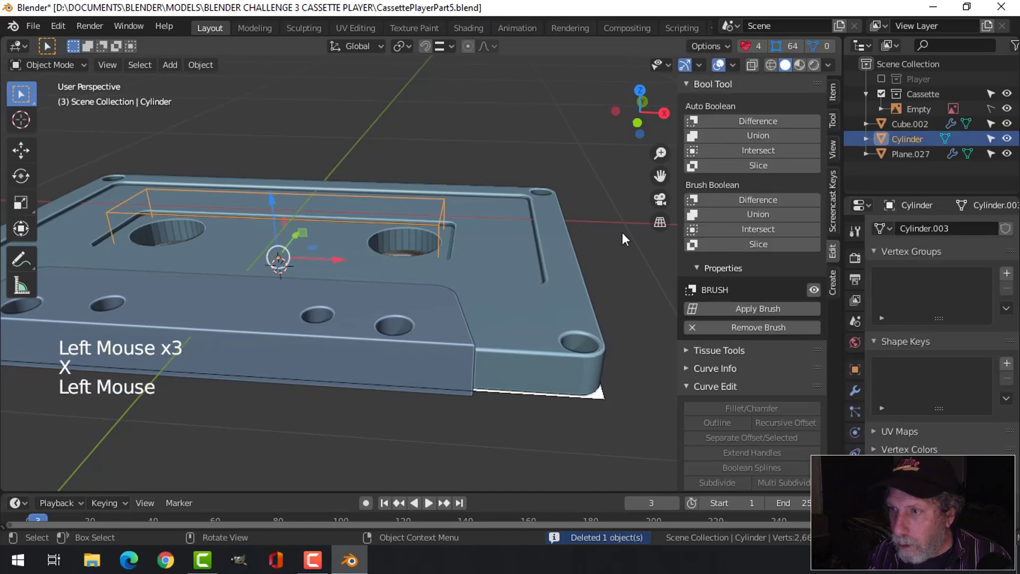
pyautogui.click(752, 304)
pyautogui.click(439, 224)
pyautogui.press('x')
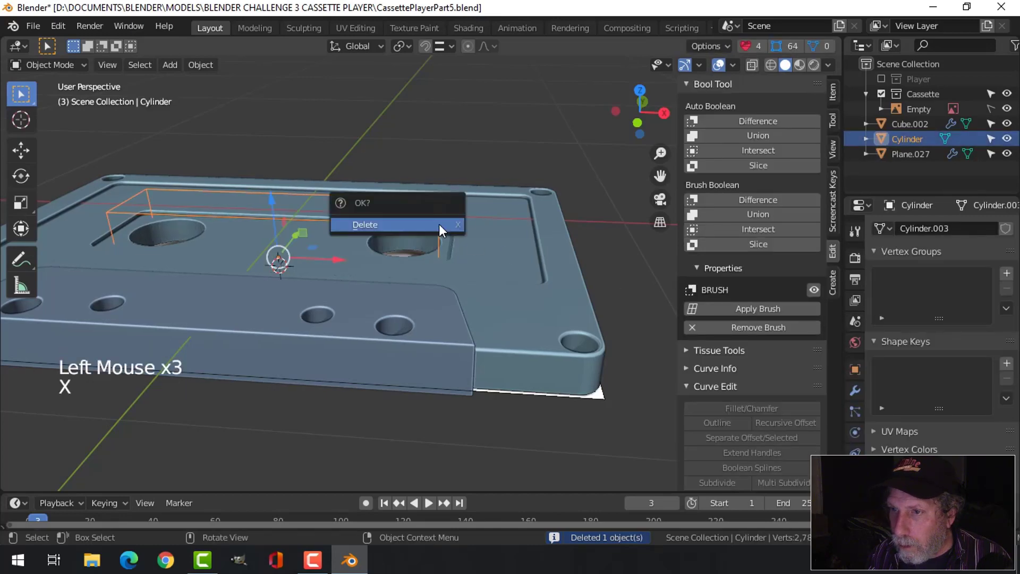
pyautogui.middleClick(439, 224)
# Select both cassette parts and raise them 0.11033 m in Z above the reference photo in right view
pyautogui.moveTo(481, 243); pyautogui.dragTo(513, 279, button='middle')
pyautogui.scroll(-3, 473, 295)
pyautogui.press('n')
pyautogui.press('a')
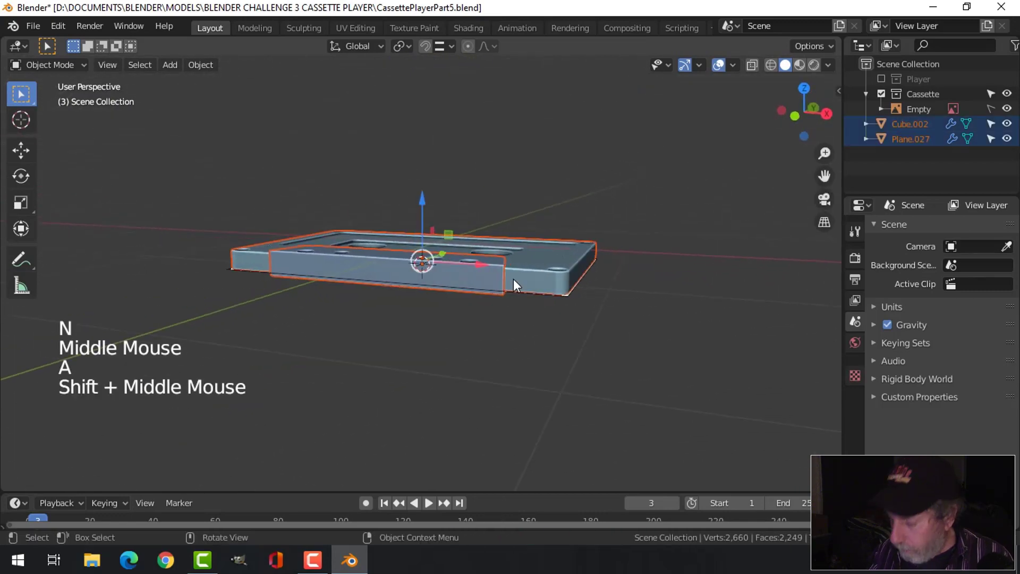
pyautogui.press('KP_3')
pyautogui.scroll(3, 514, 279)
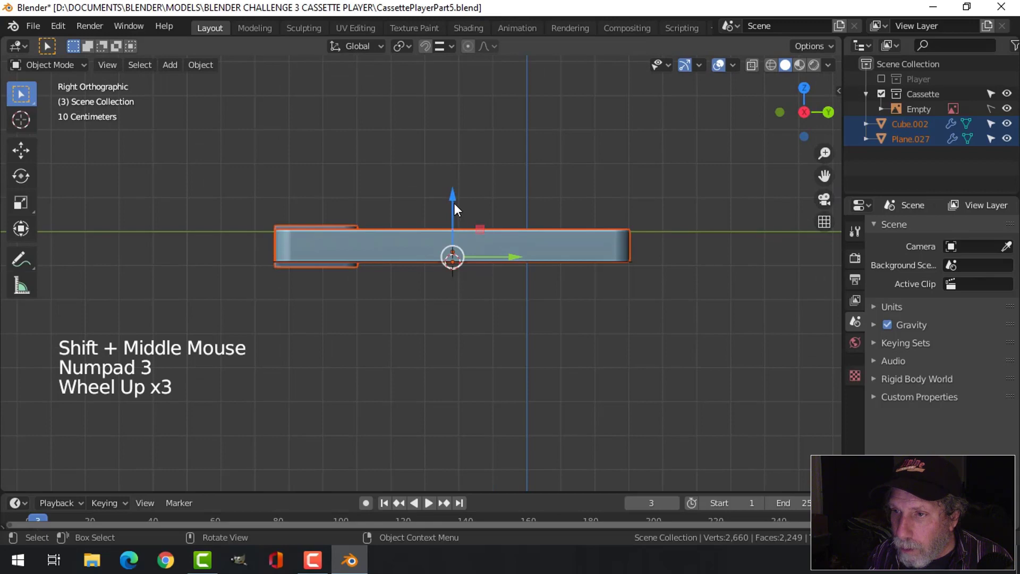
pyautogui.moveTo(455, 203); pyautogui.dragTo(460, 163)
pyautogui.press('KP_7')
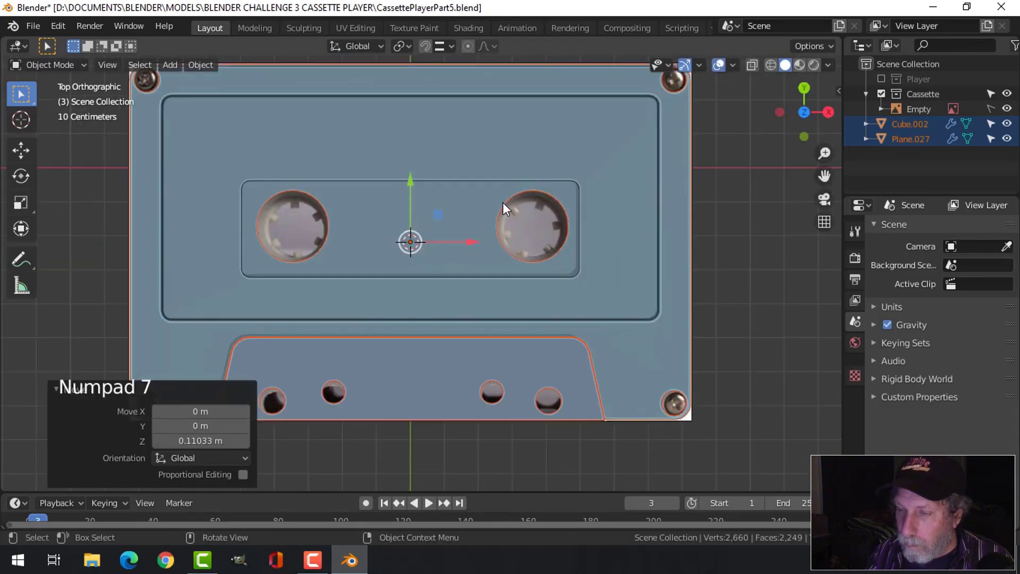
pyautogui.scroll(-2, 547, 296)
pyautogui.hotkey('alt', 'a')
# Show the cassette from the top in wireframe shading and add a new mesh plane
pyautogui.scroll(-3, 547, 295)
pyautogui.moveTo(547, 296); pyautogui.dragTo(447, 242, button='middle')
pyautogui.scroll(2, 501, 259)
pyautogui.scroll(1, 500, 259)
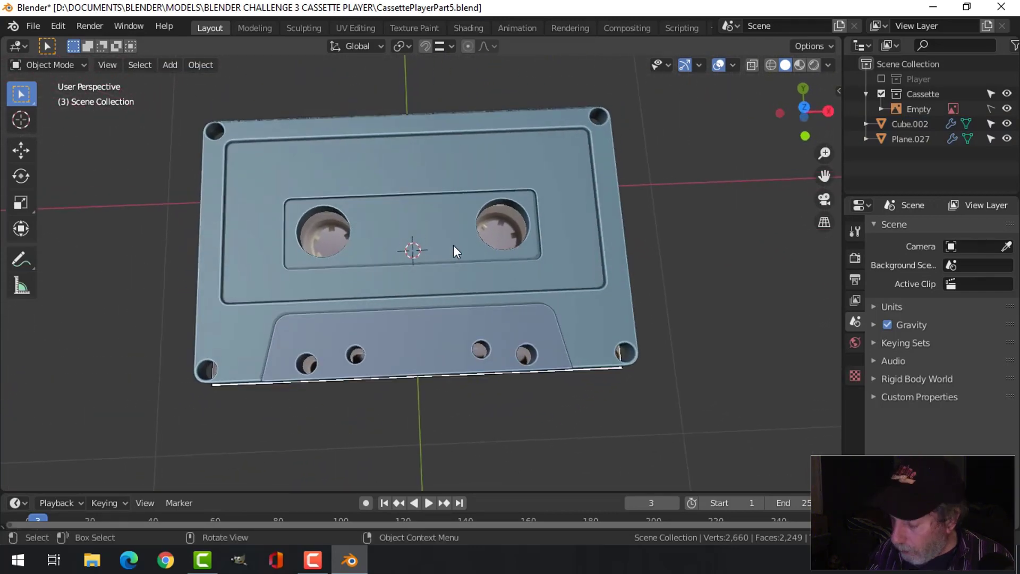
pyautogui.press('KP_7')
pyautogui.scroll(1, 455, 250)
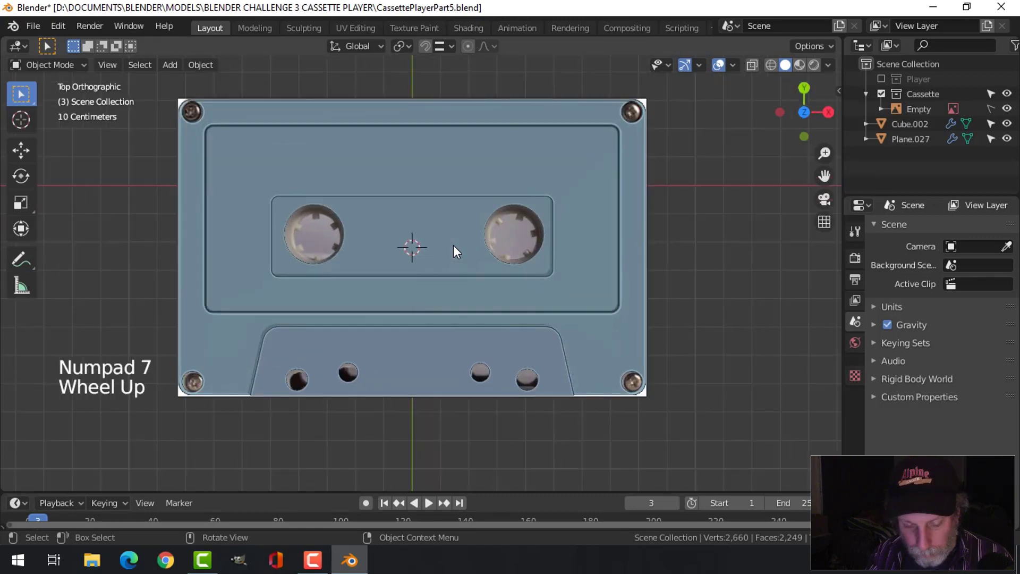
pyautogui.press('z')
pyautogui.click(342, 243)
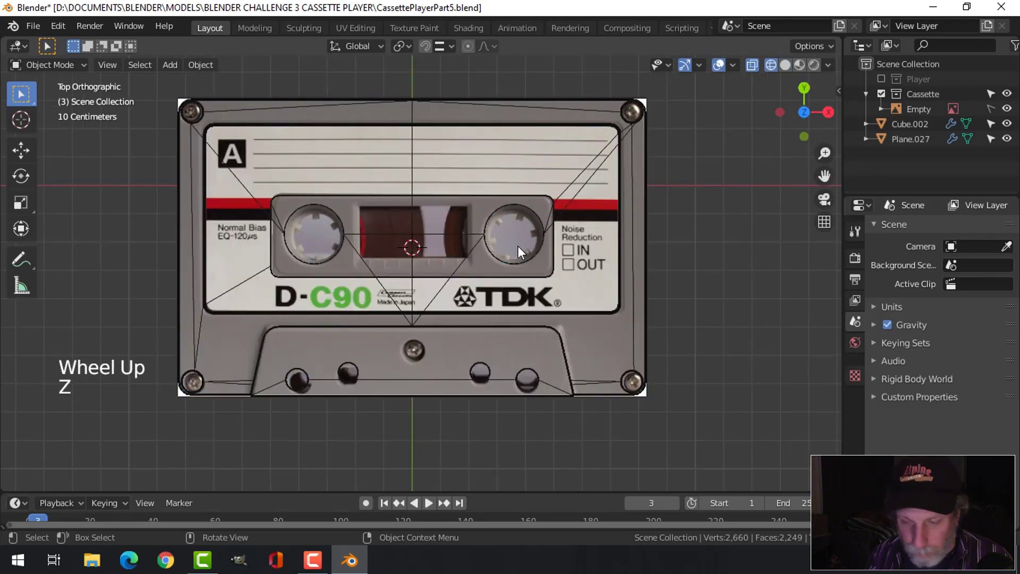
pyautogui.hotkey('shift', 'a')
pyautogui.moveTo(473, 243)
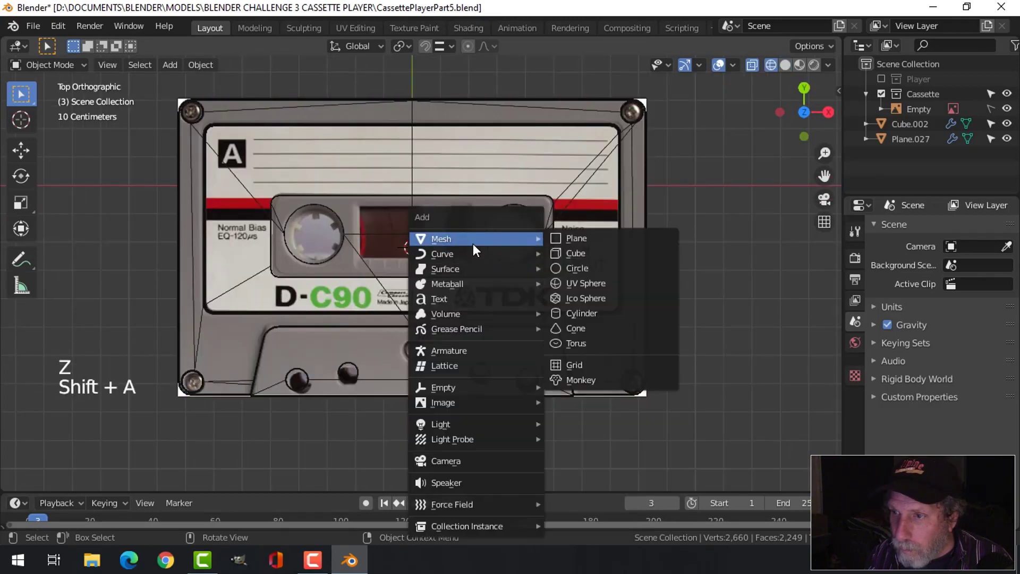
pyautogui.click(563, 237)
# Scale the new plane's mesh uniformly by 0.144 in Edit Mode to roughly the tape window's size
pyautogui.scroll(3, 546, 234)
pyautogui.scroll(-4, 625, 231)
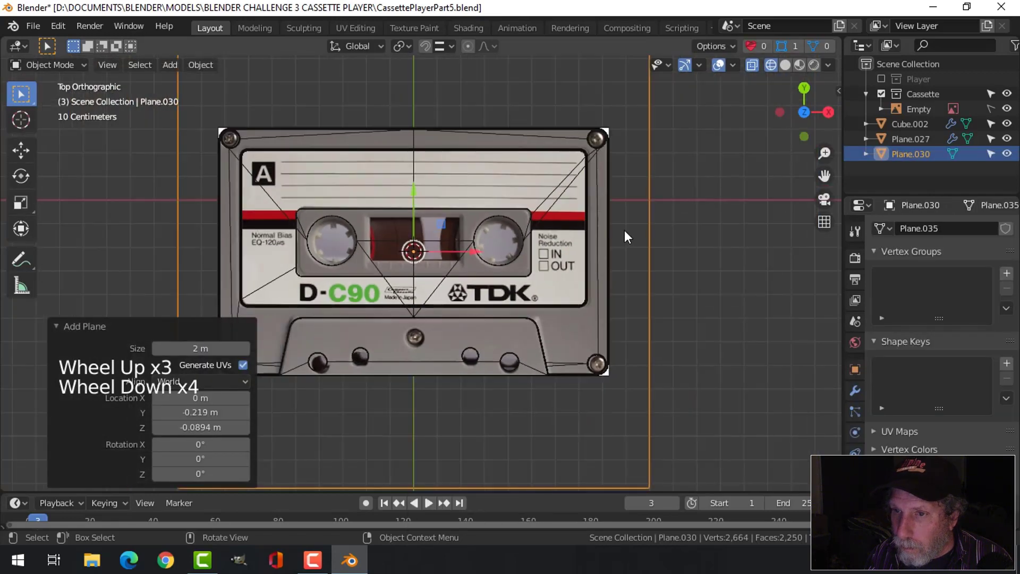
pyautogui.scroll(-3, 638, 232)
pyautogui.press('Tab')
pyautogui.press('s')
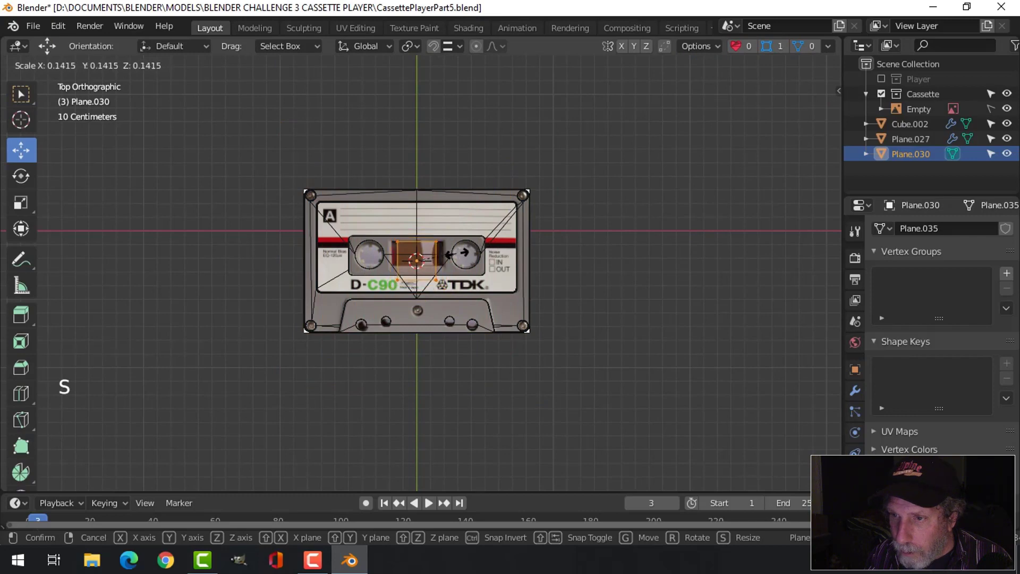
pyautogui.click(458, 254)
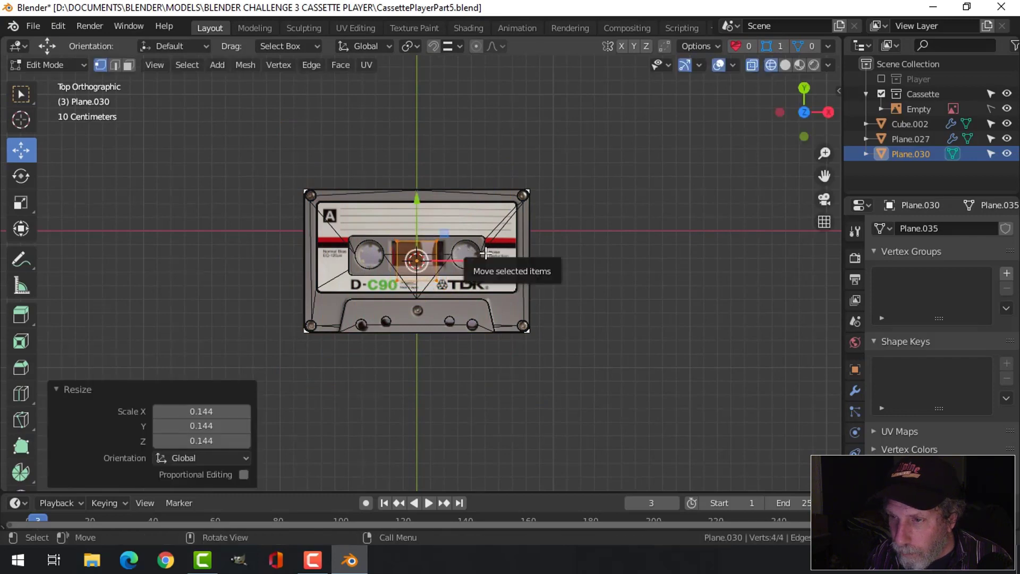
# Move the plane's two lower vertices up in Y to the lower edge of the tape window in the reference
pyautogui.scroll(5, 485, 253)
pyautogui.hotkey('alt', 'a')
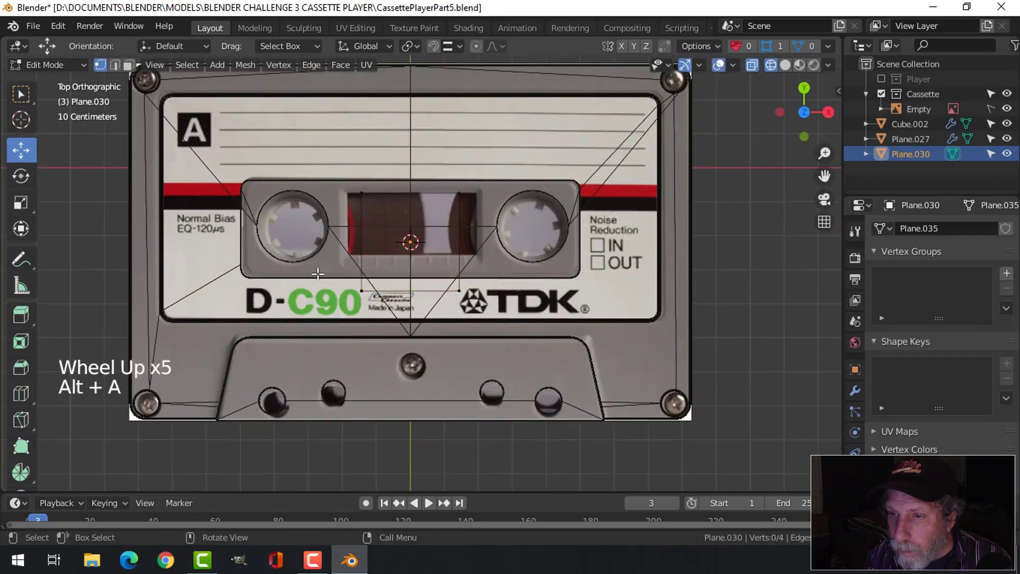
pyautogui.press('b')
pyautogui.moveTo(318, 274); pyautogui.dragTo(485, 326)
pyautogui.moveTo(410, 232); pyautogui.dragTo(412, 201)
pyautogui.hotkey('alt', 'a')
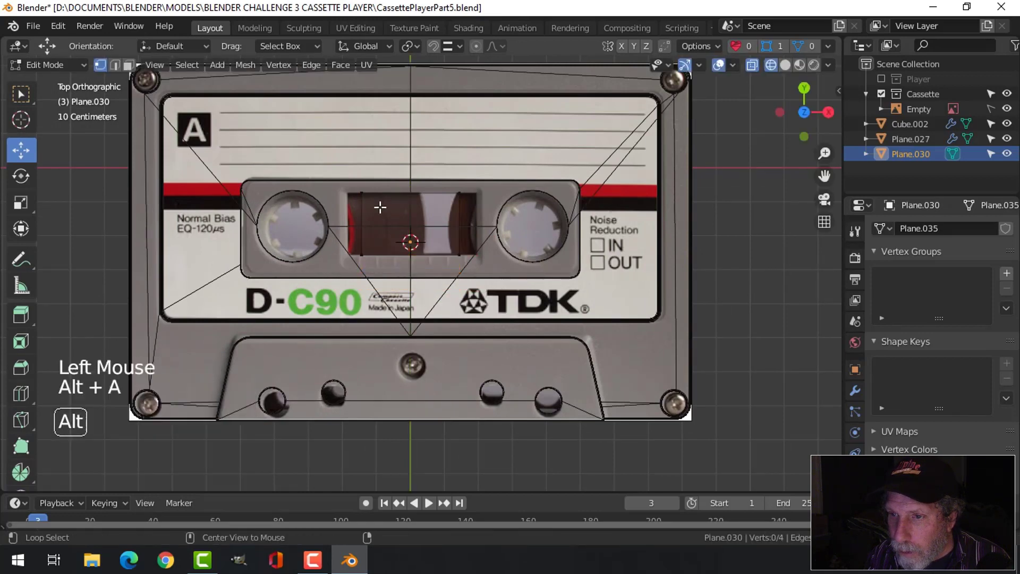
# Scale the whole plane along X by 1.367 to match the width of the tape window
pyautogui.press('a')
pyautogui.press('s')
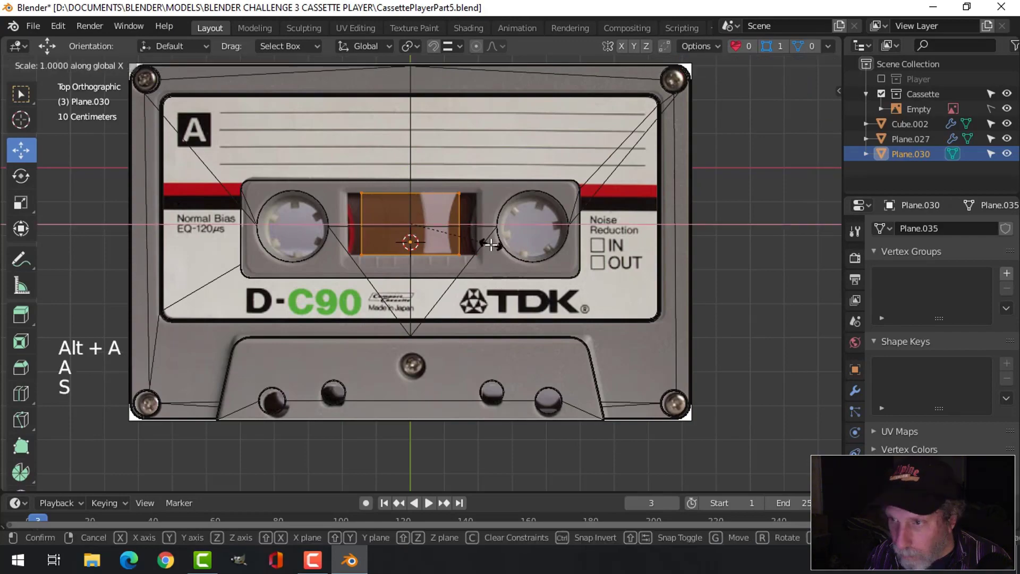
pyautogui.click(521, 250)
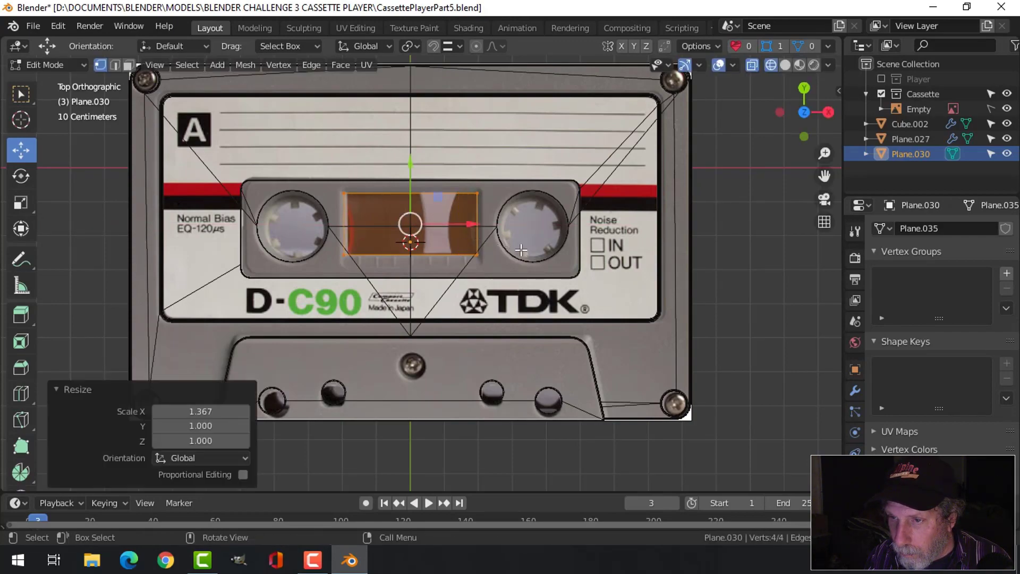
# Extrude the plane 0.3737 m up in Z through the cassette body and return to Object Mode in solid shading
pyautogui.moveTo(568, 272); pyautogui.dragTo(425, 199, button='middle')
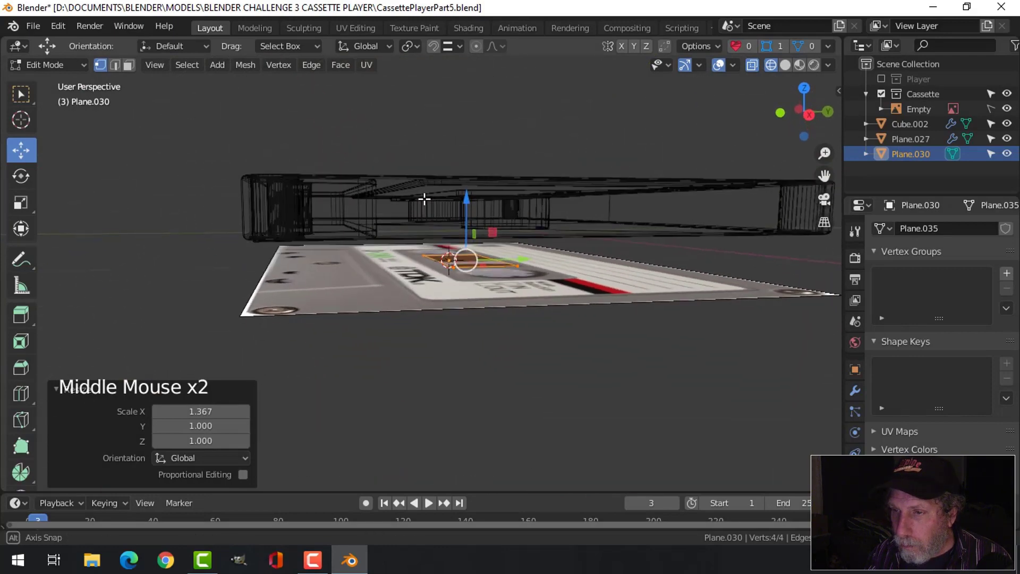
pyautogui.moveTo(453, 305); pyautogui.dragTo(459, 307, button='middle')
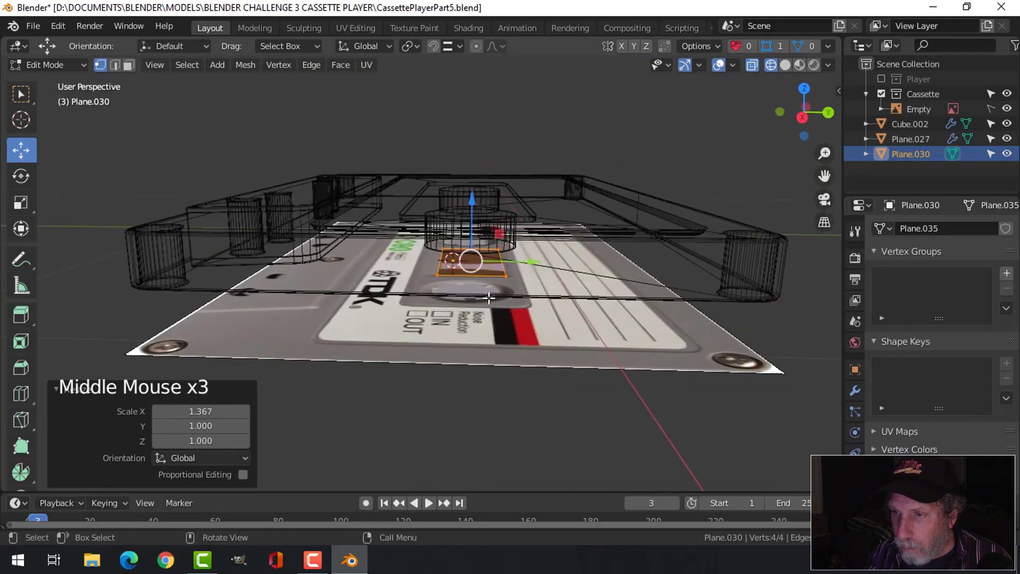
pyautogui.press('e')
pyautogui.click(471, 164)
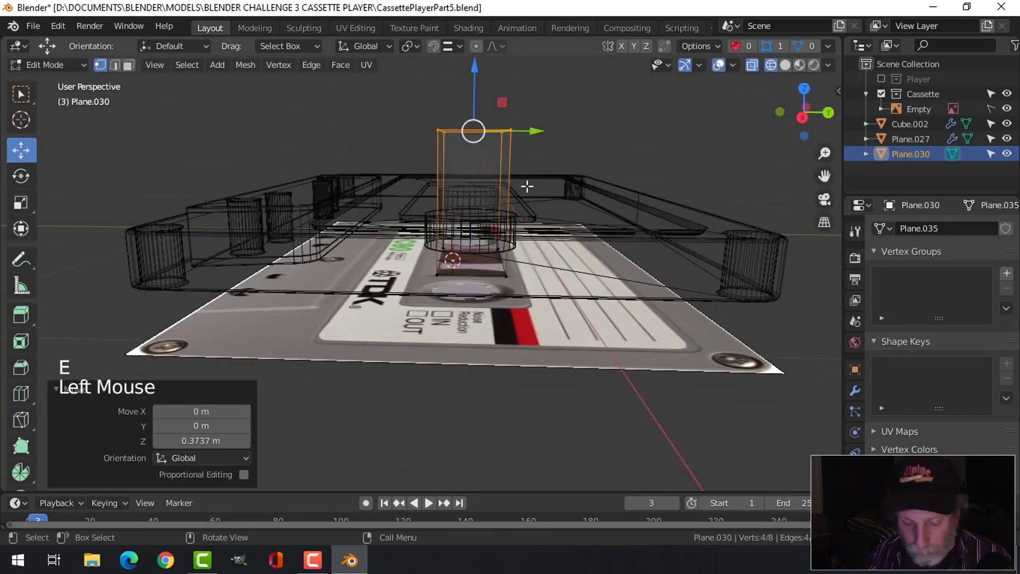
pyautogui.press('Tab')
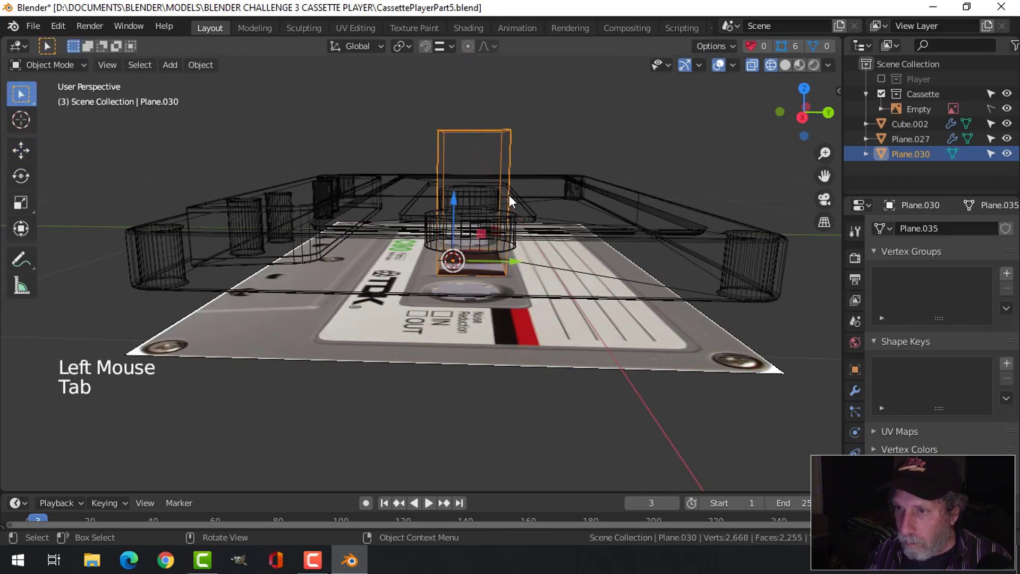
pyautogui.press('KP_3')
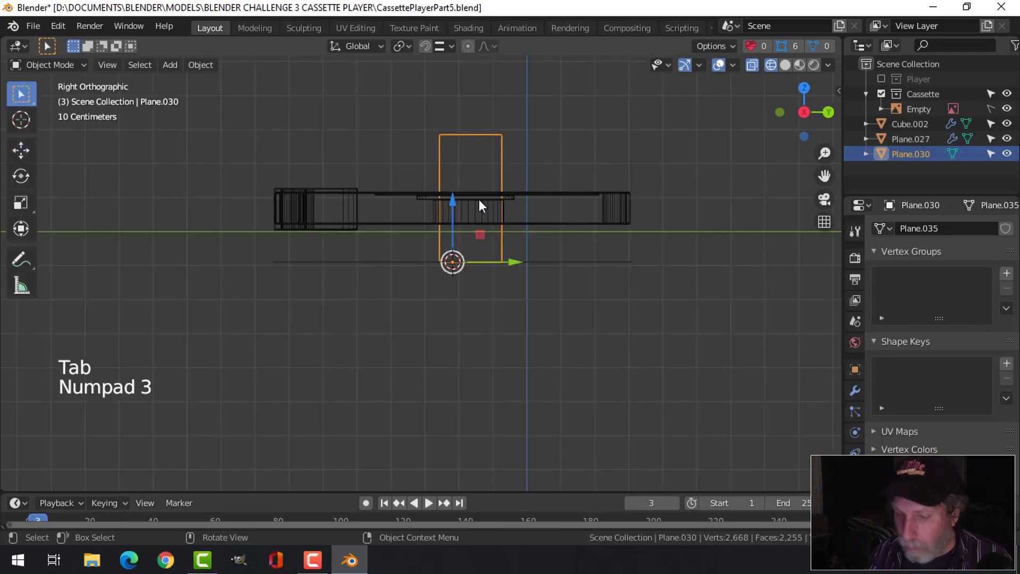
pyautogui.moveTo(479, 199); pyautogui.dragTo(563, 254, button='middle')
pyautogui.press('z')
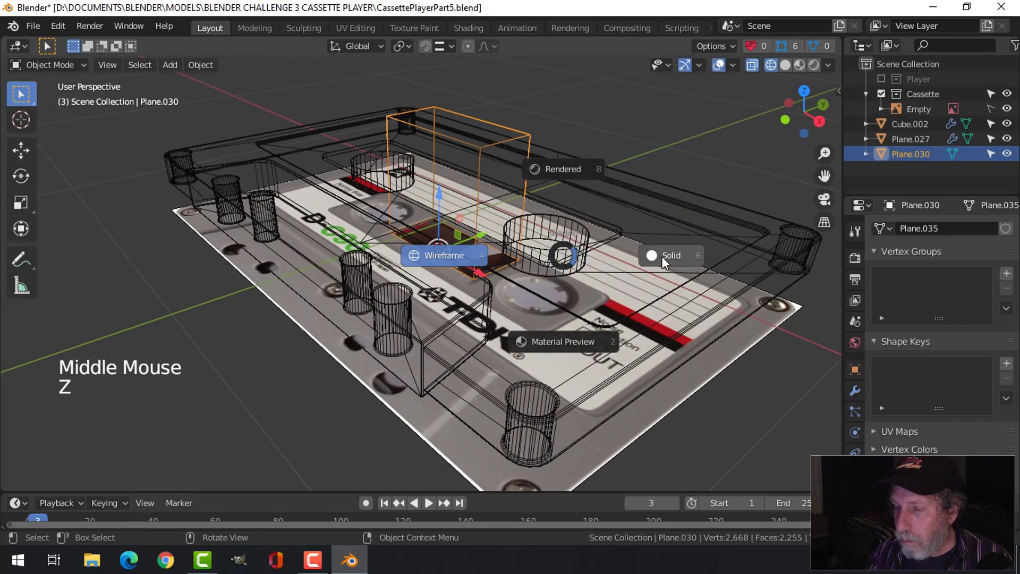
pyautogui.moveTo(661, 256)
pyautogui.mouseDown(button='middle')
pyautogui.moveTo(607, 279)
pyautogui.moveTo(669, 336)
pyautogui.moveTo(546, 238)
pyautogui.moveTo(618, 215)
pyautogui.moveTo(594, 324)
pyautogui.moveTo(583, 264)
pyautogui.moveTo(540, 296)
pyautogui.moveTo(509, 250)
pyautogui.mouseUp(button='middle')
pyautogui.scroll(2, 557, 267)
# Bevel the block's four vertical edges in Edit Mode by about 0.0051 m with 4 segments
pyautogui.press('Tab')
pyautogui.press('2')
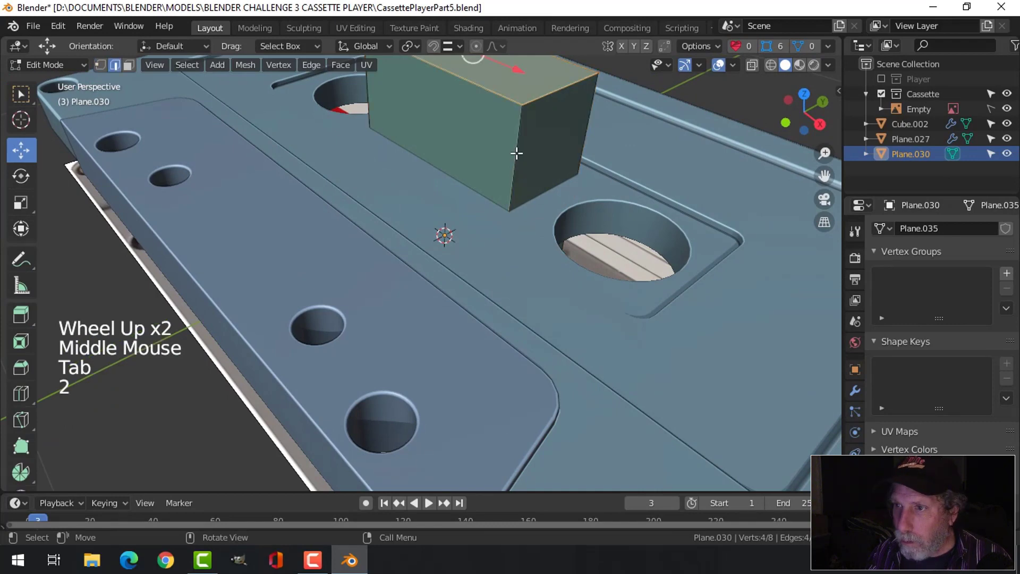
pyautogui.click(516, 154)
pyautogui.keyDown('shift'); pyautogui.click(591, 122); pyautogui.keyUp('shift')
pyautogui.moveTo(394, 182); pyautogui.dragTo(632, 205, button='middle')
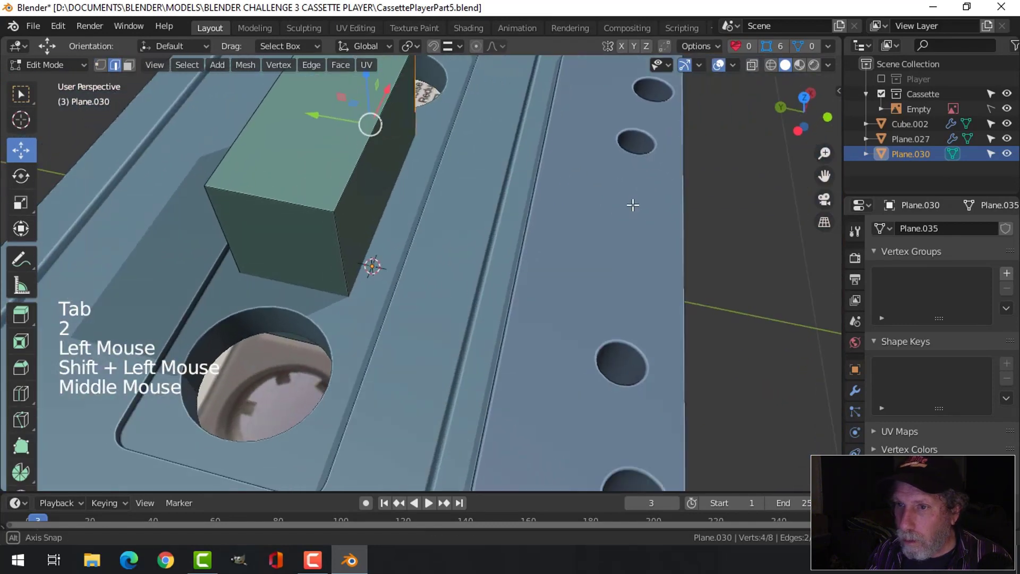
pyautogui.keyDown('shift'); pyautogui.click(314, 241); pyautogui.keyUp('shift')
pyautogui.moveTo(257, 258); pyautogui.dragTo(331, 249, button='middle')
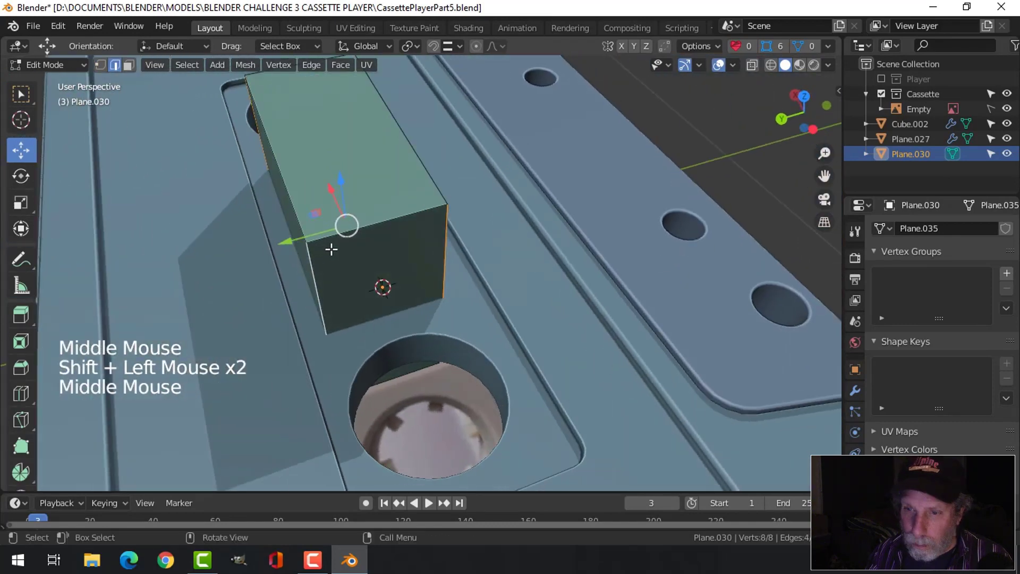
pyautogui.hotkey('ctrl', 'b')
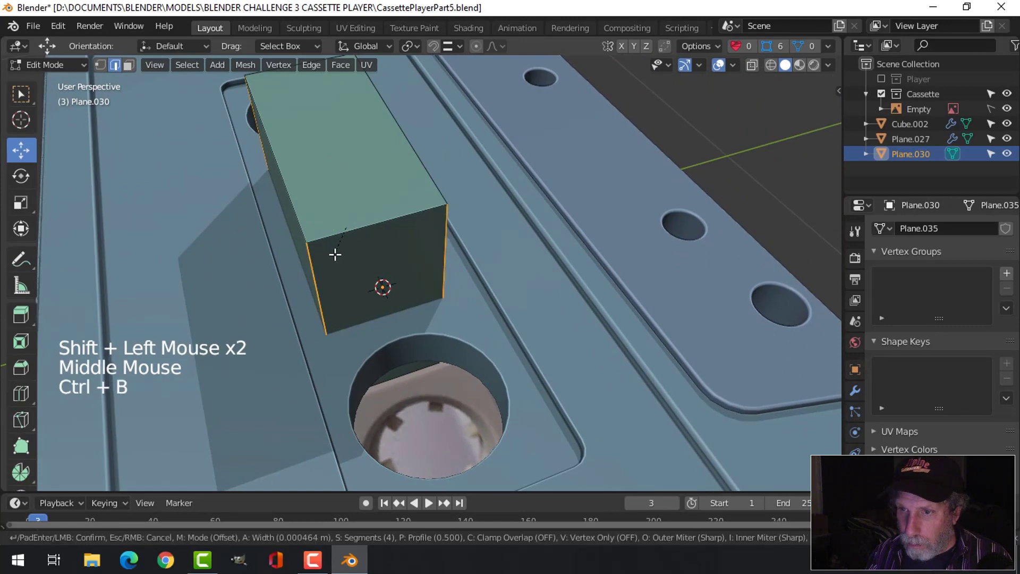
pyautogui.scroll(-3, 335, 257)
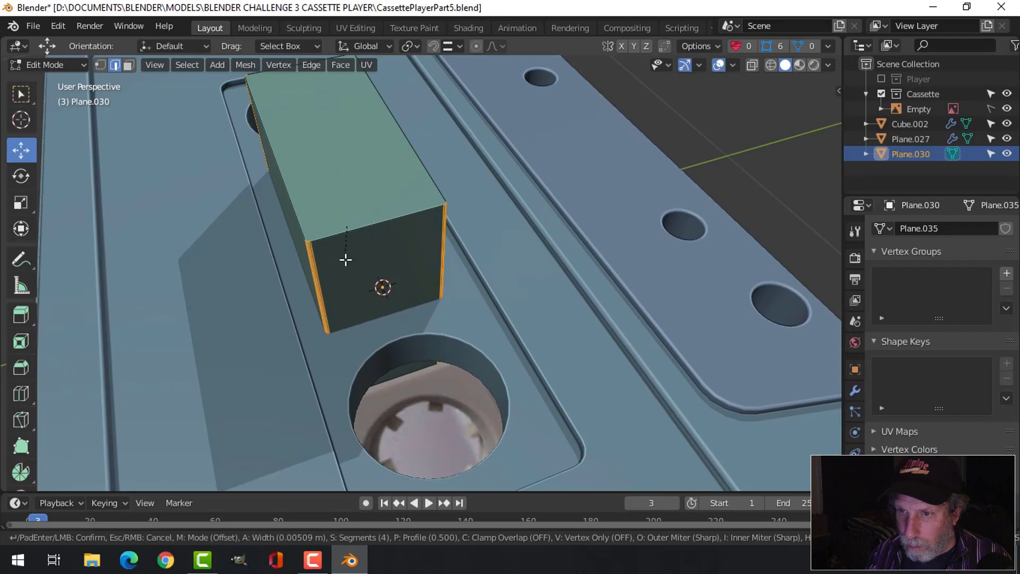
pyautogui.click(346, 260)
pyautogui.hotkey('alt', 'a')
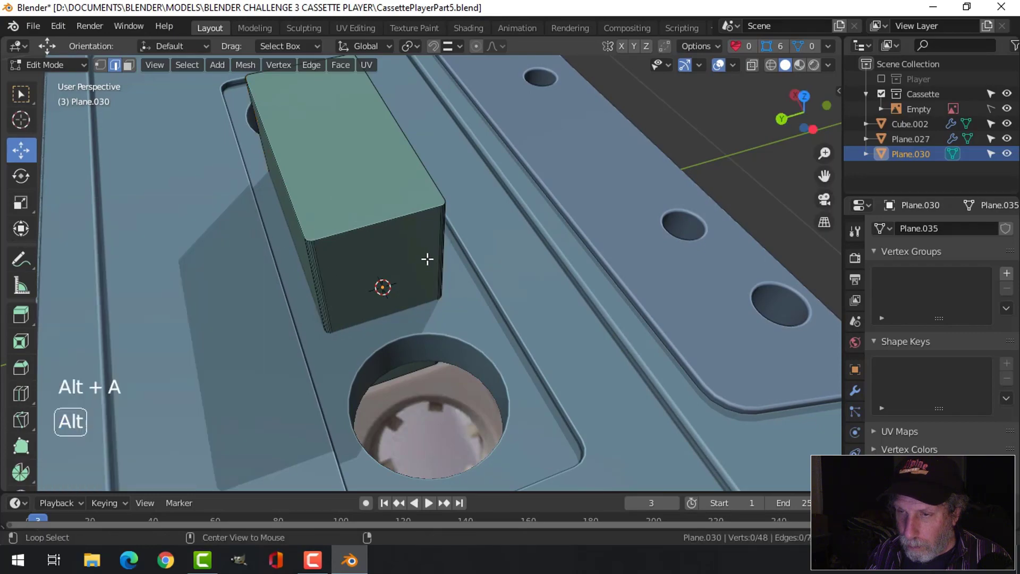
# Subtract the bevelled block from the cassette body with a Brush Boolean Difference and check the tape window from the top
pyautogui.press('Tab')
pyautogui.moveTo(486, 269); pyautogui.dragTo(421, 272, button='middle')
pyautogui.hotkey('alt', 'a')
pyautogui.scroll(-3, 359, 276)
pyautogui.click(439, 242)
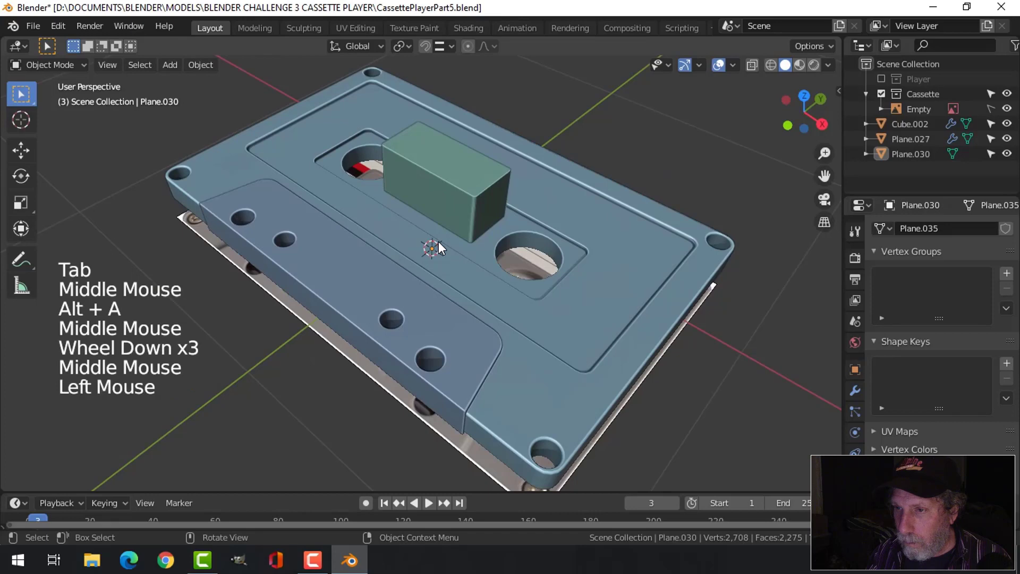
pyautogui.click(484, 174)
pyautogui.keyDown('shift'); pyautogui.click(566, 188); pyautogui.keyUp('shift')
pyautogui.press('n')
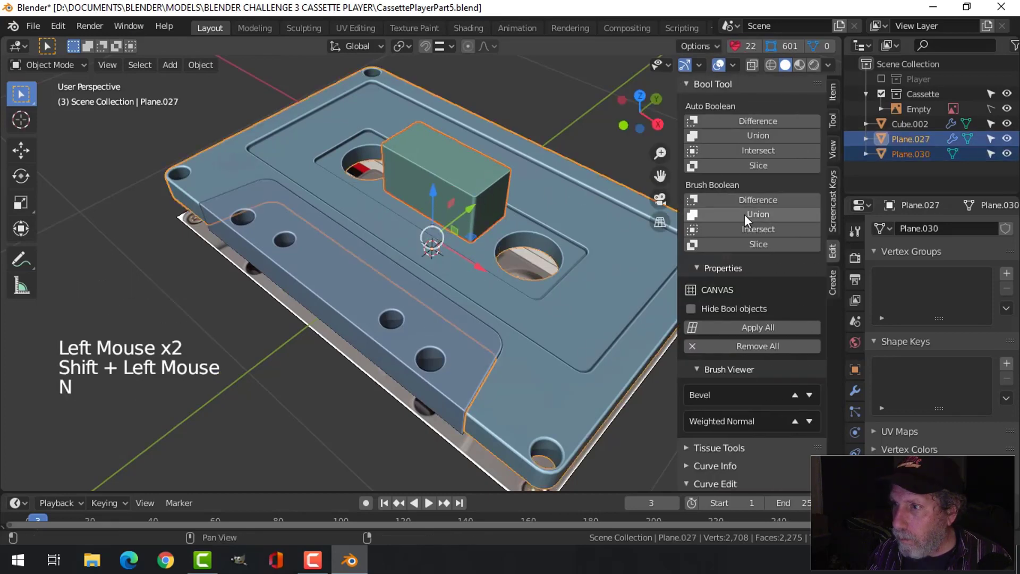
pyautogui.click(760, 200)
pyautogui.moveTo(659, 212); pyautogui.dragTo(575, 180, button='middle')
pyautogui.press('KP_7')
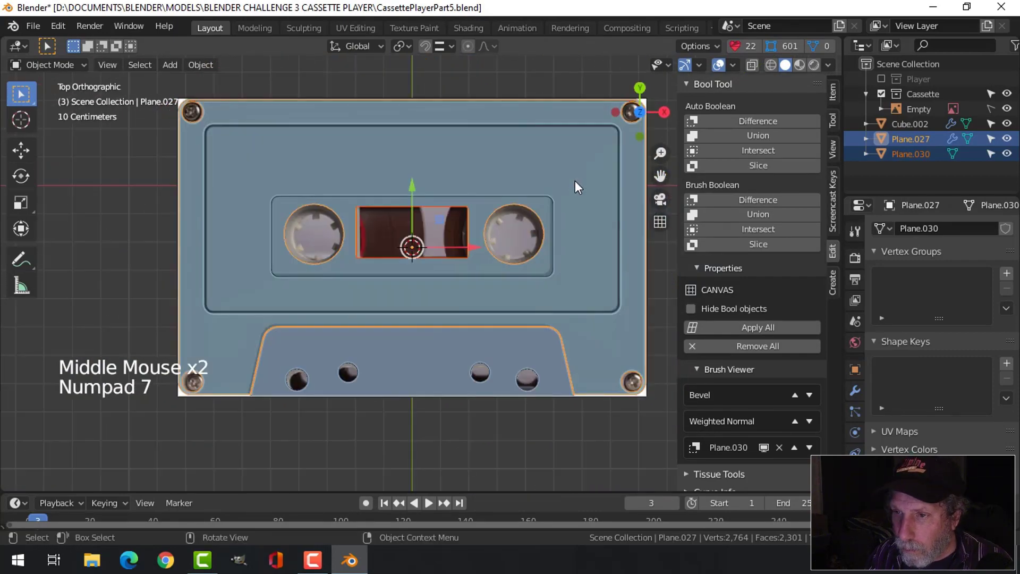
# Apply all booleans on the cassette body and deselect everything
pyautogui.click(744, 327)
pyautogui.moveTo(544, 234); pyautogui.dragTo(438, 136, button='middle')
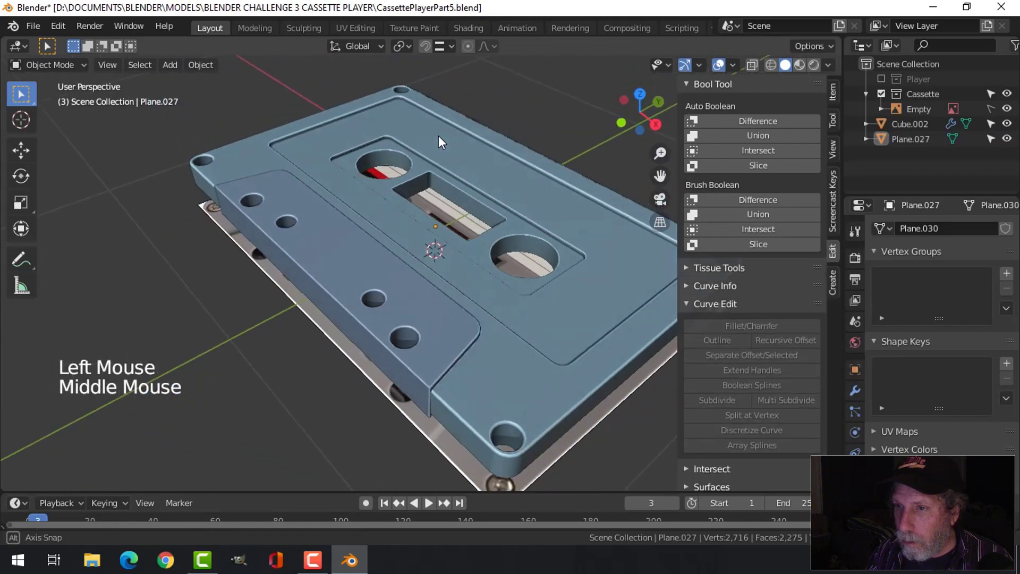
pyautogui.scroll(-2, 467, 175)
pyautogui.hotkey('alt', 'a')
pyautogui.press('n')
# Examine the cut openings from the top and the raised section's front edge
pyautogui.moveTo(623, 202); pyautogui.dragTo(638, 324, button='middle')
pyautogui.scroll(2, 531, 234)
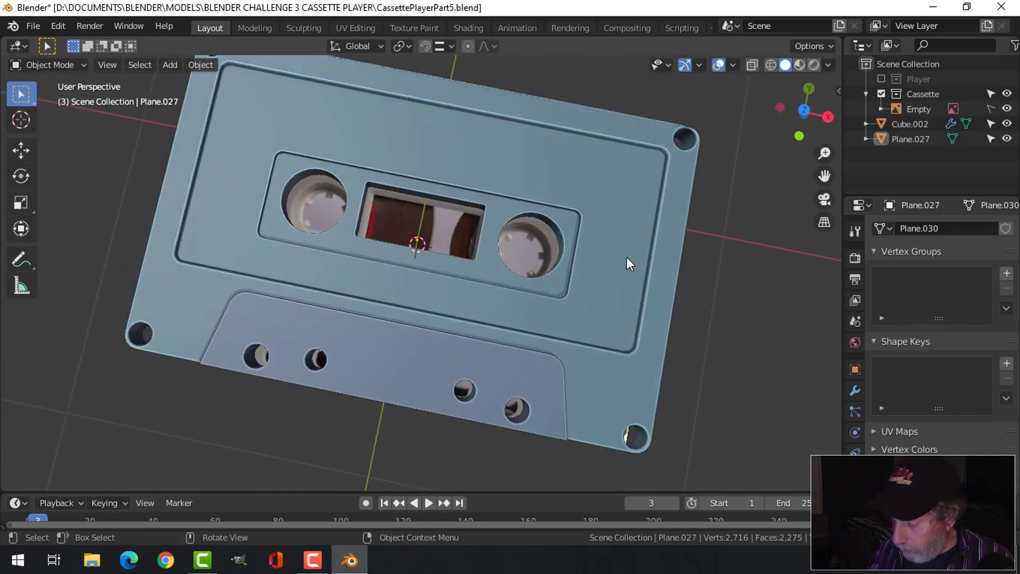
pyautogui.press('KP_7')
pyautogui.scroll(-2, 628, 261)
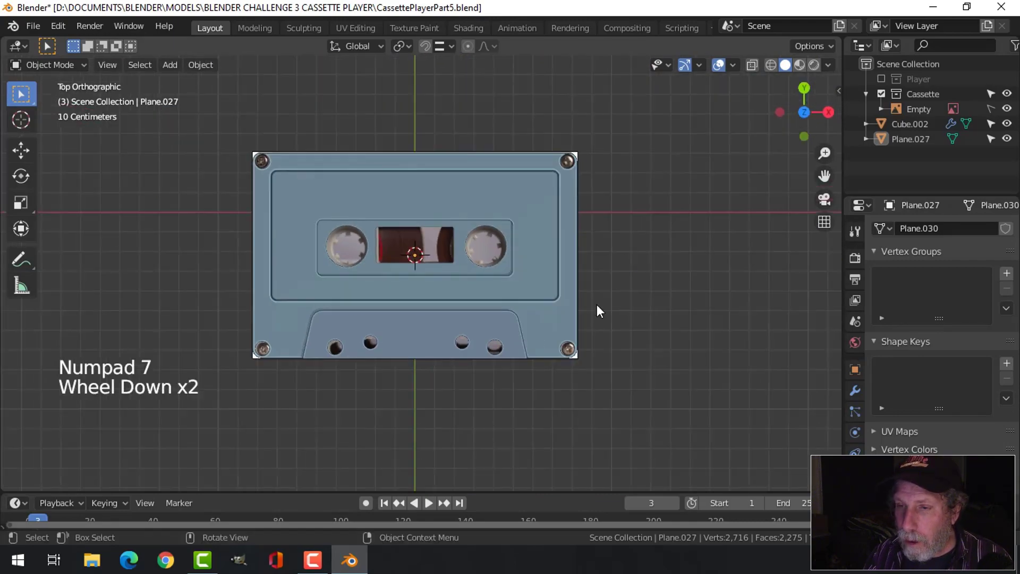
pyautogui.scroll(1, 586, 305)
pyautogui.moveTo(573, 337); pyautogui.dragTo(456, 274, button='middle')
pyautogui.scroll(2, 494, 239)
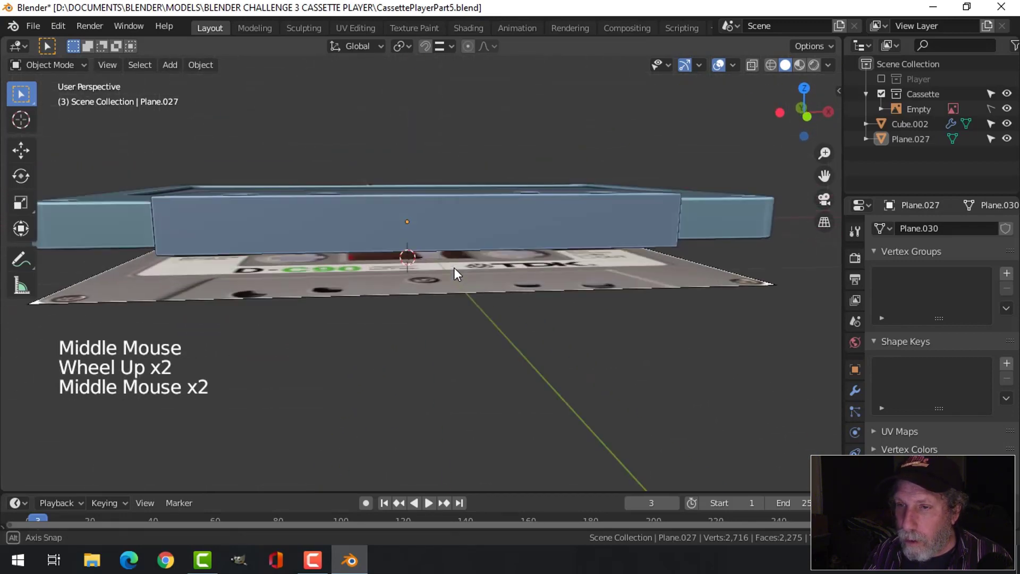
# Duplicate the raised section's front face about 0.21 m outward along negative Y and separate the copy into its own object
pyautogui.click(416, 231)
pyautogui.scroll(-2, 531, 230)
pyautogui.moveTo(531, 231)
pyautogui.mouseDown(button='middle')
pyautogui.moveTo(498, 279)
pyautogui.moveTo(521, 235)
pyautogui.moveTo(483, 273)
pyautogui.moveTo(534, 266)
pyautogui.moveTo(511, 291)
pyautogui.moveTo(498, 260)
pyautogui.moveTo(505, 218)
pyautogui.moveTo(499, 242)
pyautogui.moveTo(514, 227)
pyautogui.mouseUp(button='middle')
pyautogui.hotkey('alt', 'a')
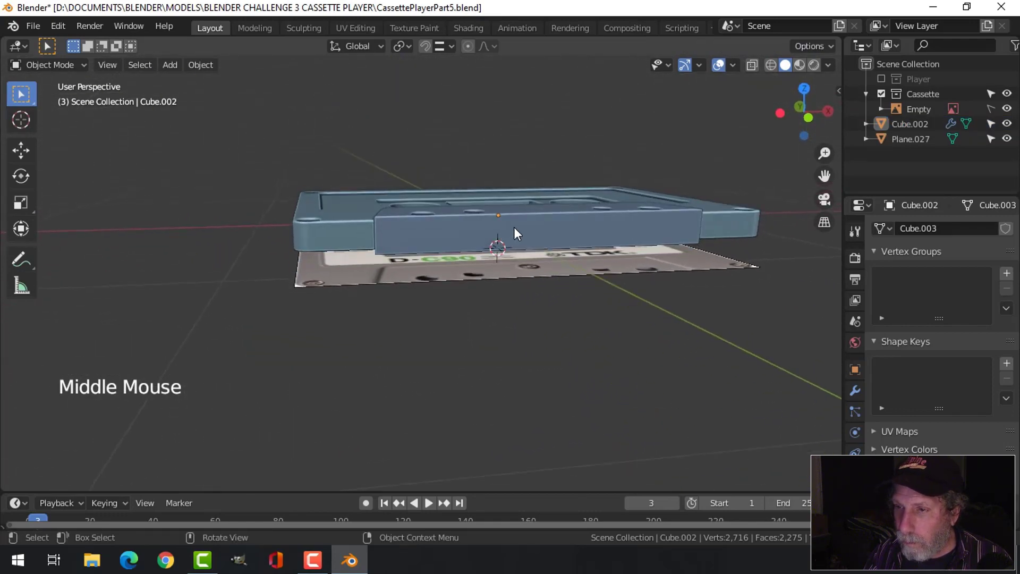
pyautogui.press('Tab')
pyautogui.hotkey('alt', 'a')
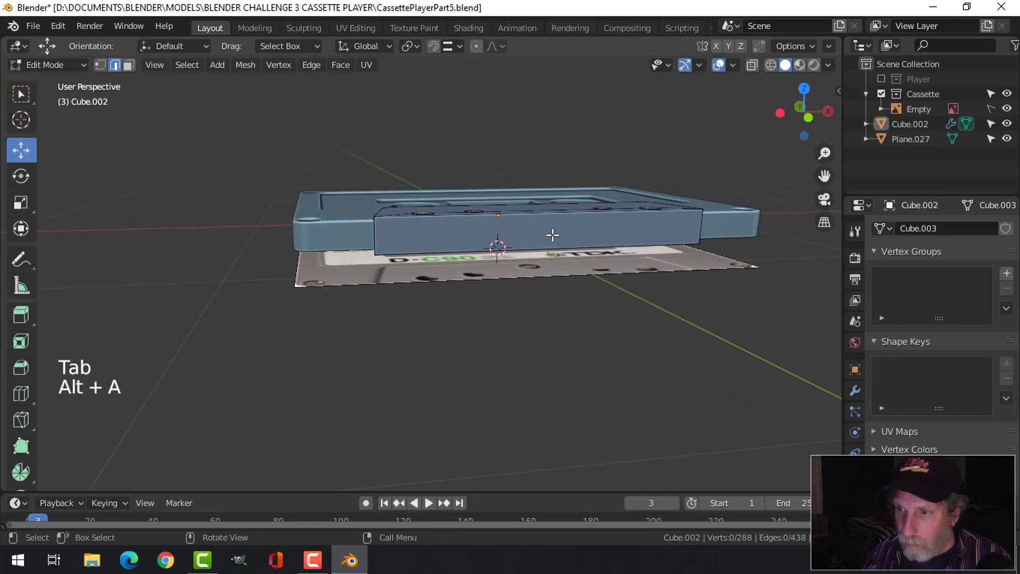
pyautogui.press('3')
pyautogui.click(553, 235)
pyautogui.moveTo(547, 230); pyautogui.dragTo(478, 255, button='middle')
pyautogui.moveTo(478, 255); pyautogui.dragTo(467, 229, button='middle')
pyautogui.hotkey('shift', 'd')
pyautogui.click(386, 222)
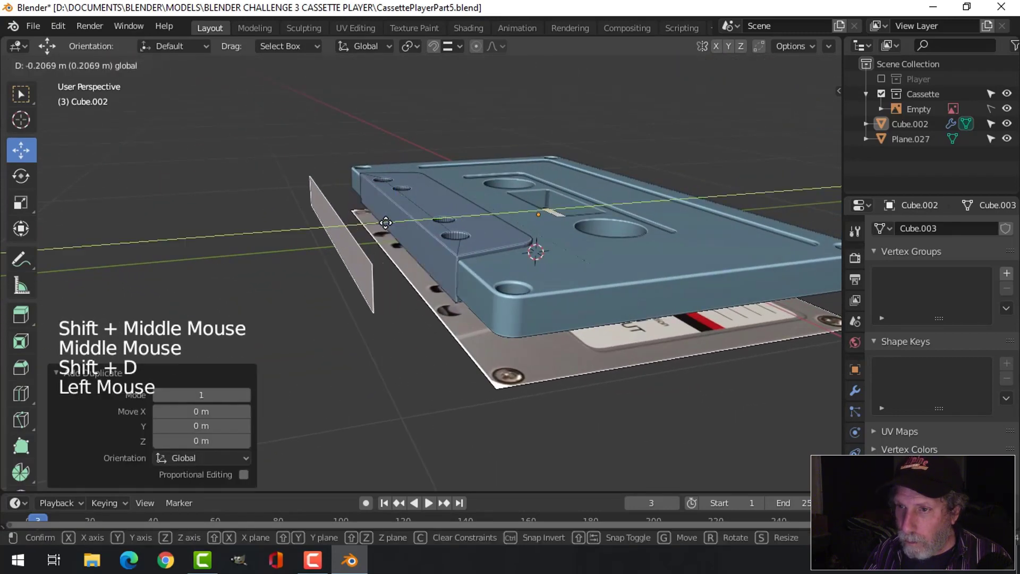
pyautogui.press('p')
pyautogui.press('Tab')
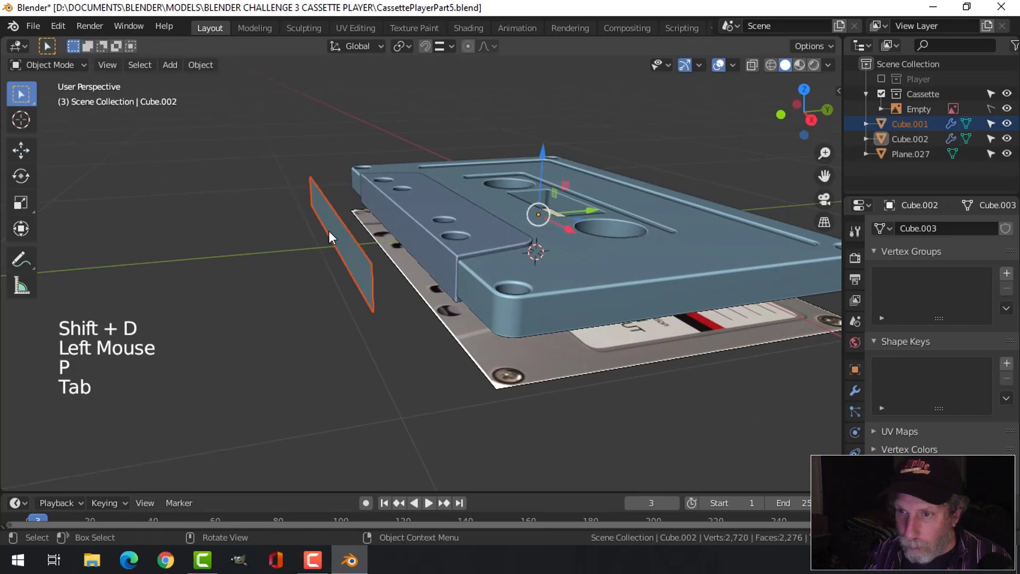
# Scale the separated face along X by 0.156 in Edit Mode
pyautogui.click(329, 234)
pyautogui.press('Tab')
pyautogui.press('a')
pyautogui.moveTo(335, 255); pyautogui.dragTo(438, 271, button='middle')
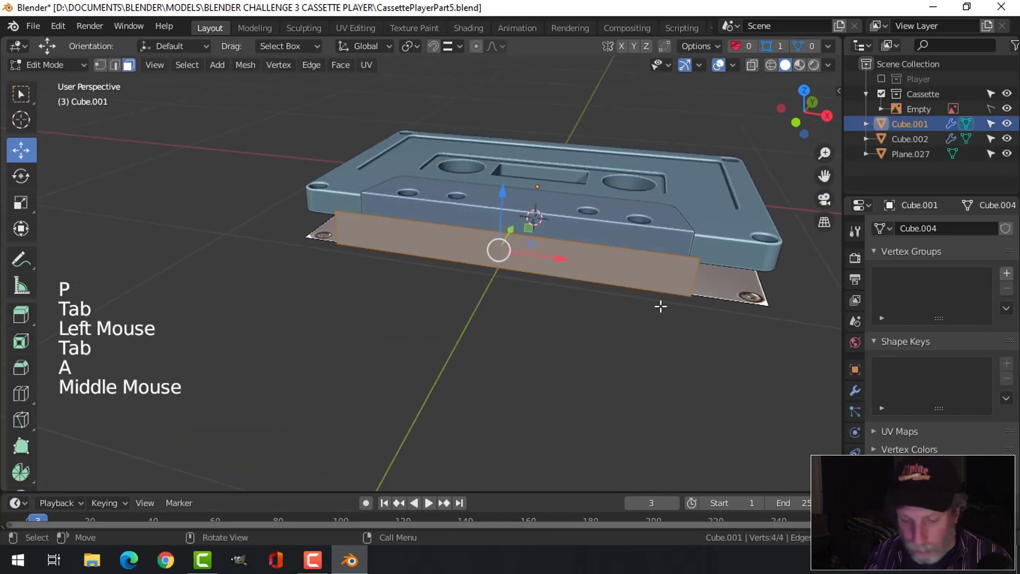
pyautogui.press('s')
pyautogui.press('x')
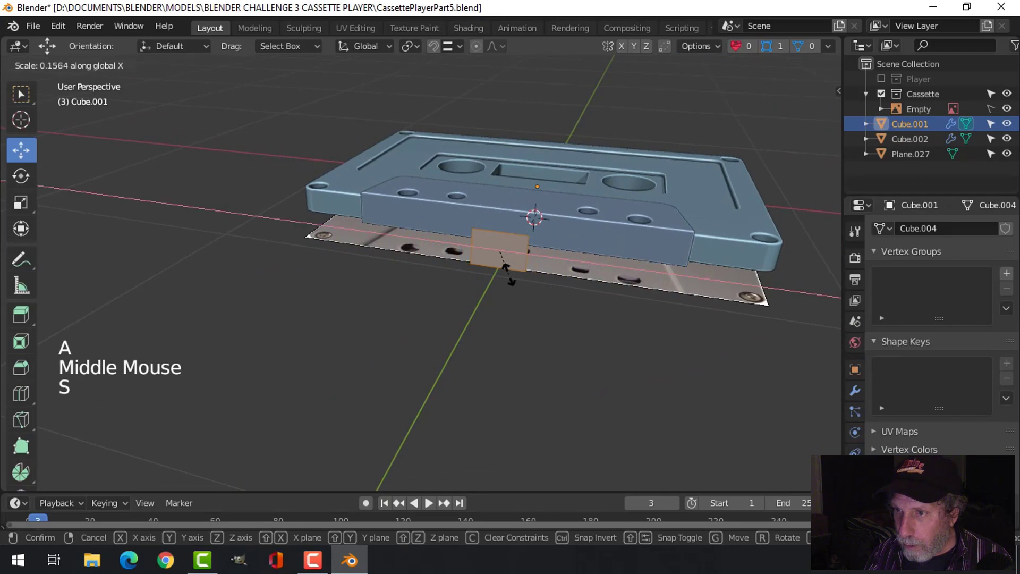
pyautogui.click(508, 273)
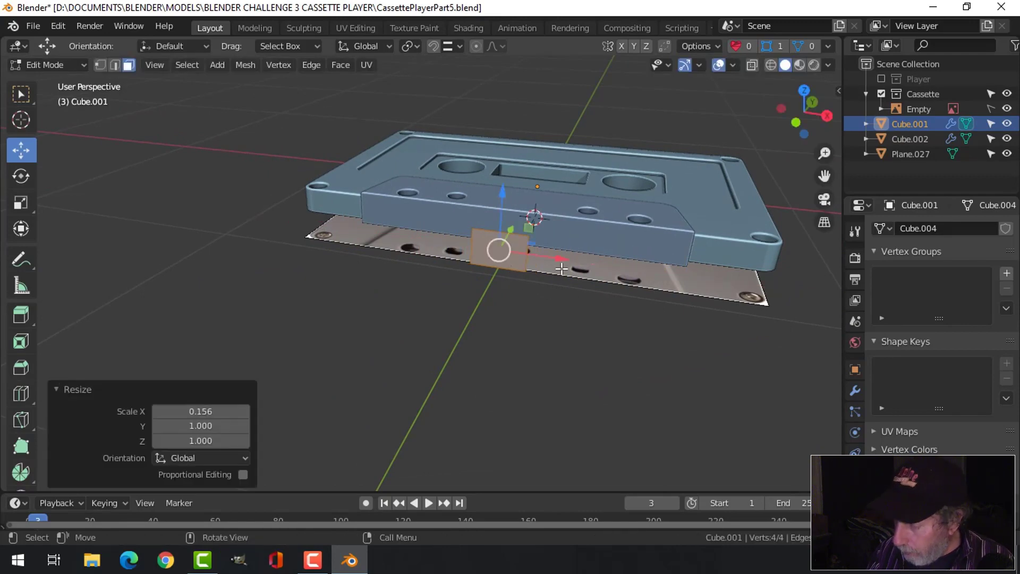
# Scale the small face uniformly by 0.678 in front view so it fits within the raised section's height
pyautogui.press('KP_1')
pyautogui.scroll(5, 595, 209)
pyautogui.keyDown('shift'); pyautogui.moveTo(595, 209); pyautogui.dragTo(535, 294, button='middle'); pyautogui.keyUp('shift')
pyautogui.press('s')
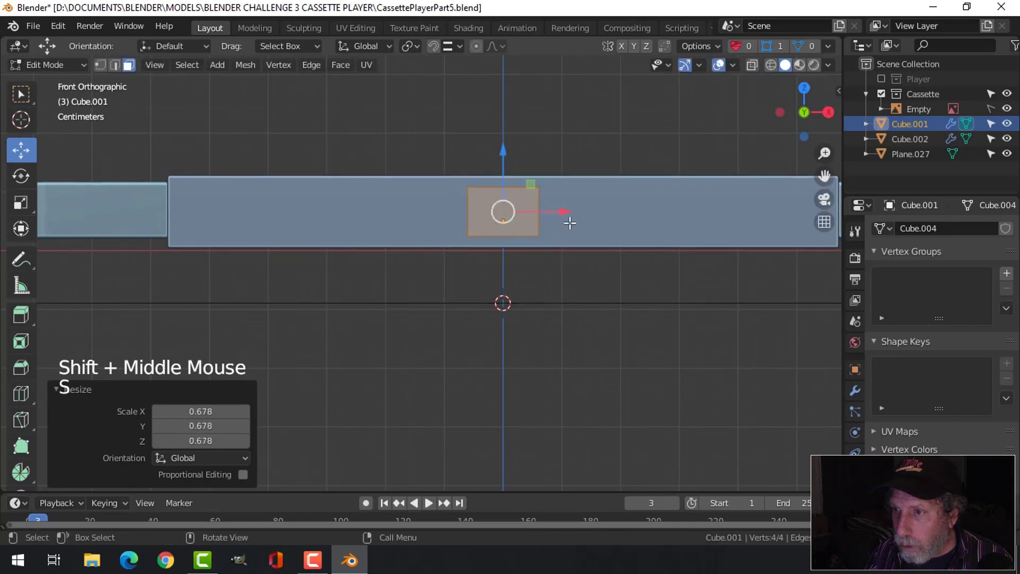
# Move the rectangle along X to the negative X end of the raised section and widen it by shifting one side edge
pyautogui.moveTo(565, 219); pyautogui.dragTo(429, 229)
pyautogui.press('2')
pyautogui.click(255, 211)
# Duplicate the rectangle 0.22476 m along X, then narrow the copy by 0.448 in X and shift it back 0.0498 m
pyautogui.press('a')
pyautogui.hotkey('shift', 'd')
pyautogui.press('s')
pyautogui.press('x')
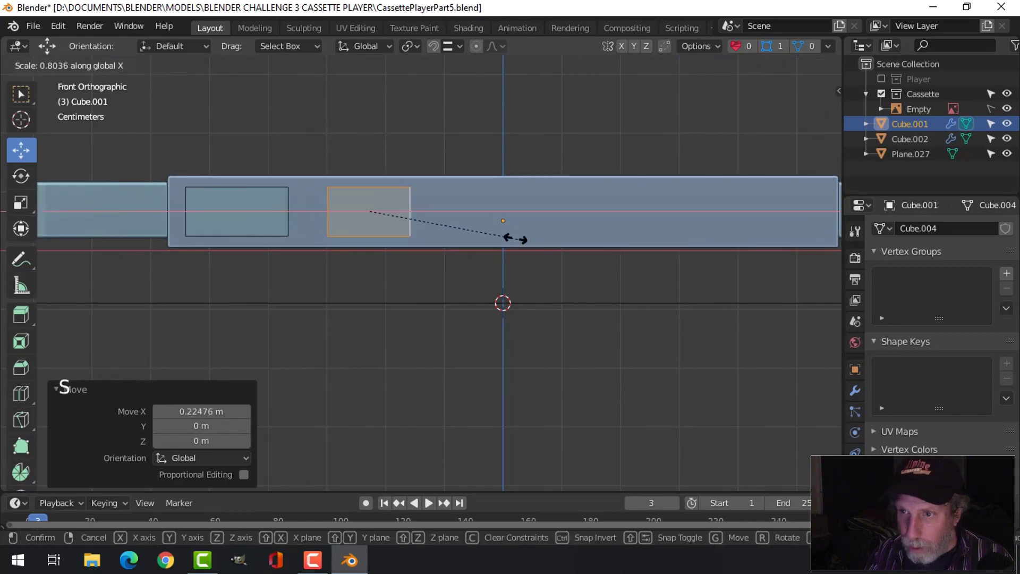
pyautogui.click(449, 233)
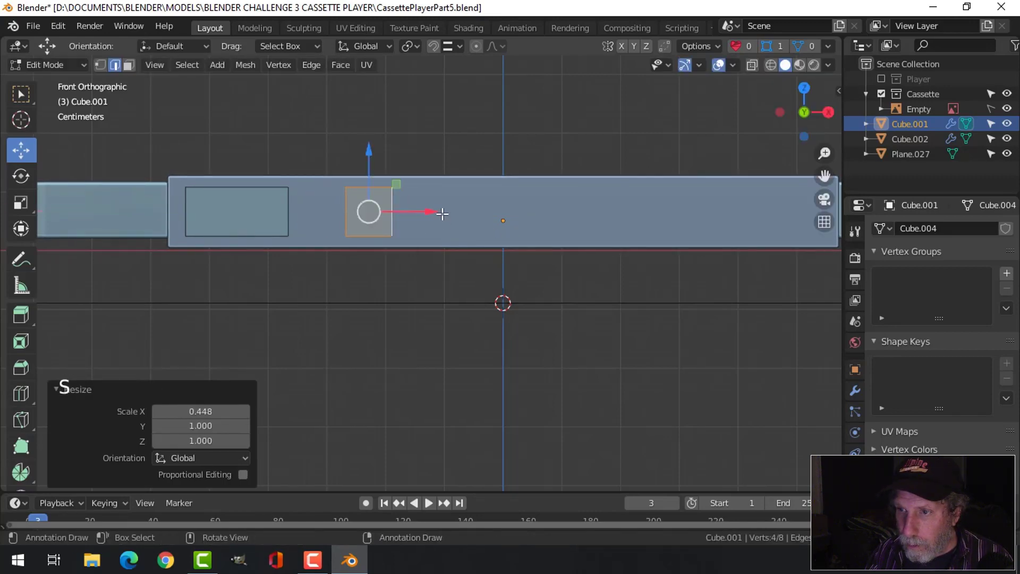
pyautogui.moveTo(440, 212); pyautogui.dragTo(397, 212)
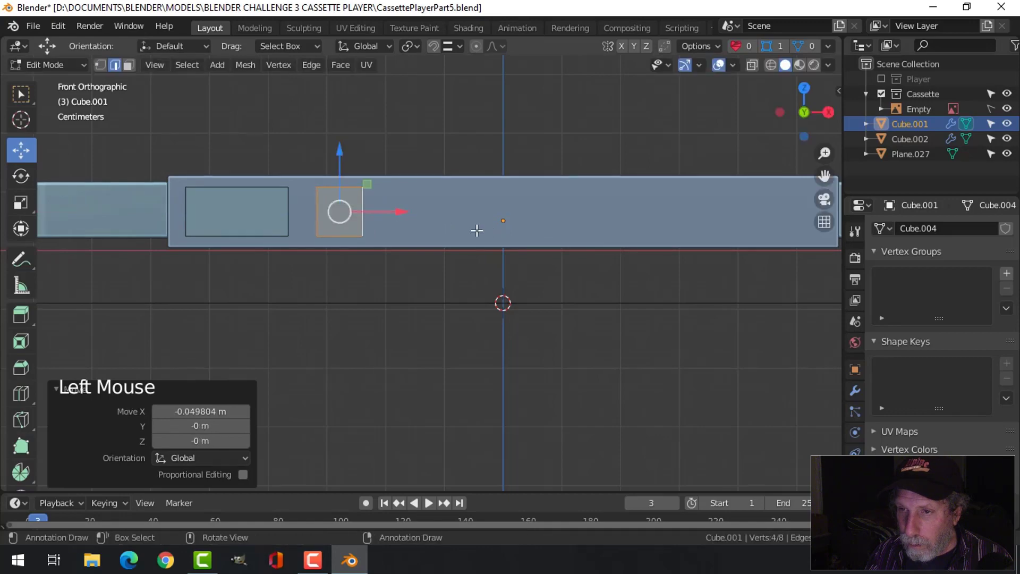
# Duplicate the narrow rectangle to the middle of the raised section and widen the copy by moving its right edge 0.18006 m in X
pyautogui.keyDown('shift'); pyautogui.moveTo(476, 228); pyautogui.dragTo(458, 239, button='middle'); pyautogui.keyUp('shift')
pyautogui.hotkey('shift', 'd')
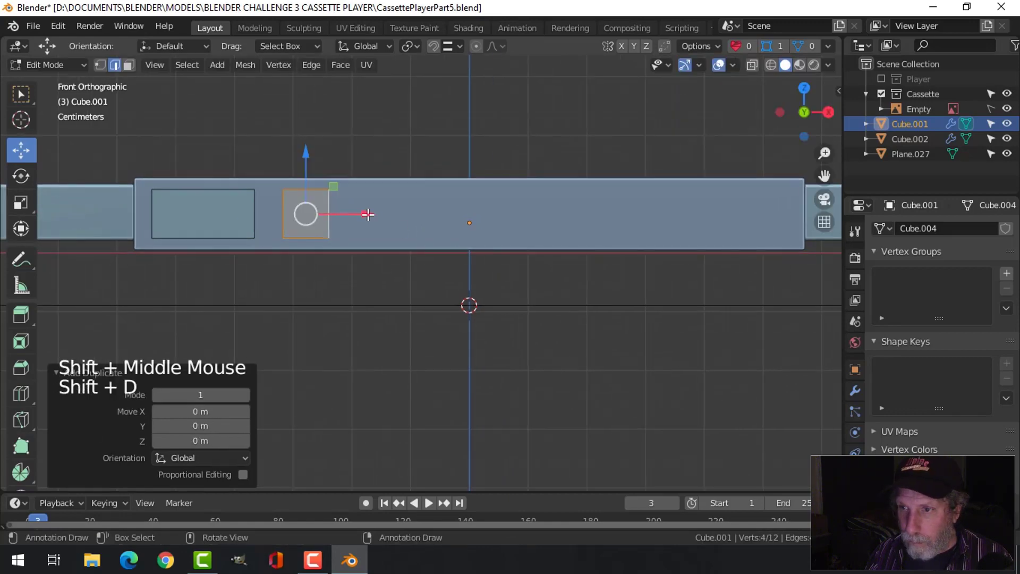
pyautogui.click(481, 226)
pyautogui.click(442, 197)
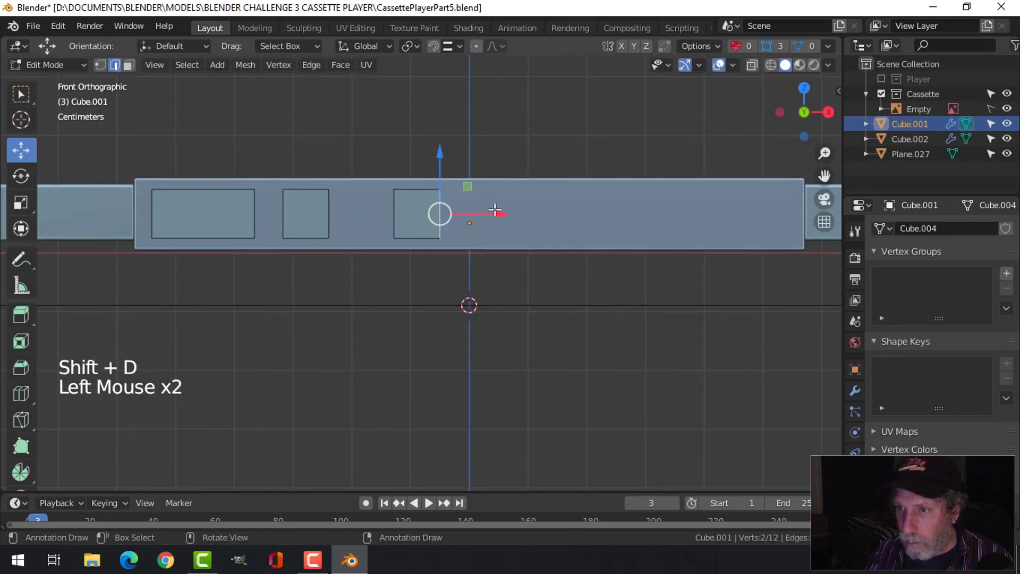
pyautogui.moveTo(502, 213); pyautogui.dragTo(595, 222)
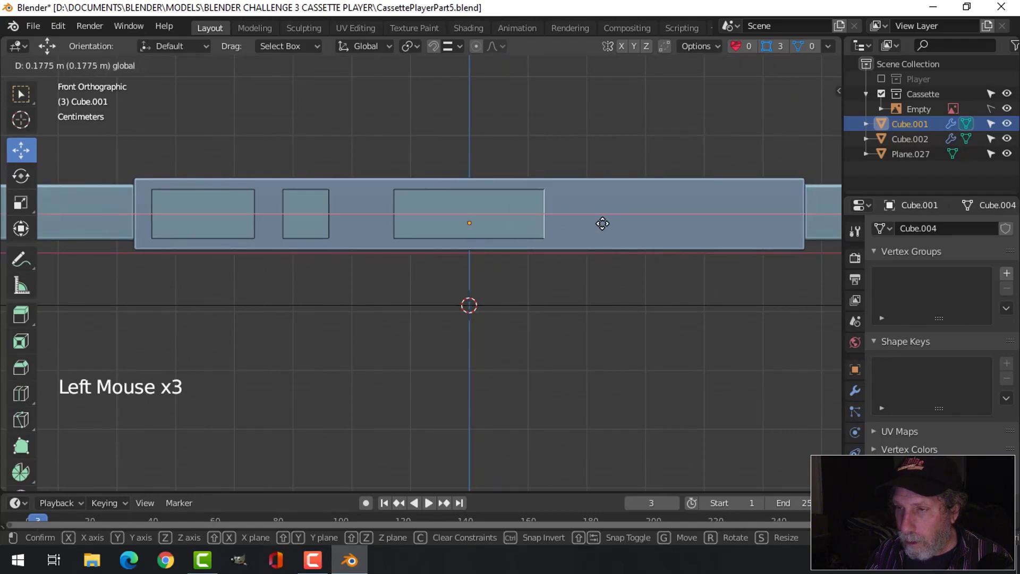
pyautogui.moveTo(604, 224); pyautogui.dragTo(604, 223)
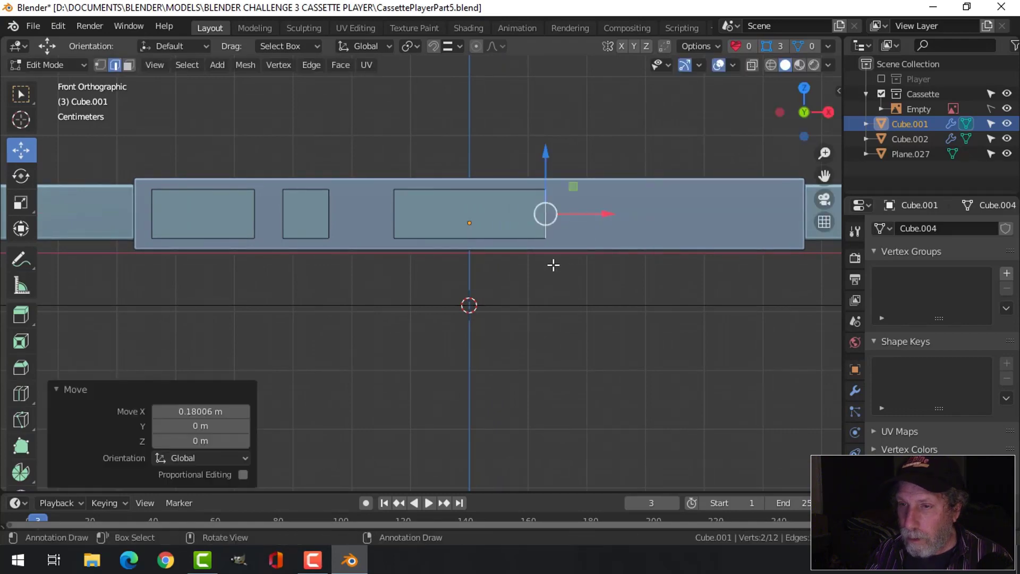
pyautogui.press('Tab')
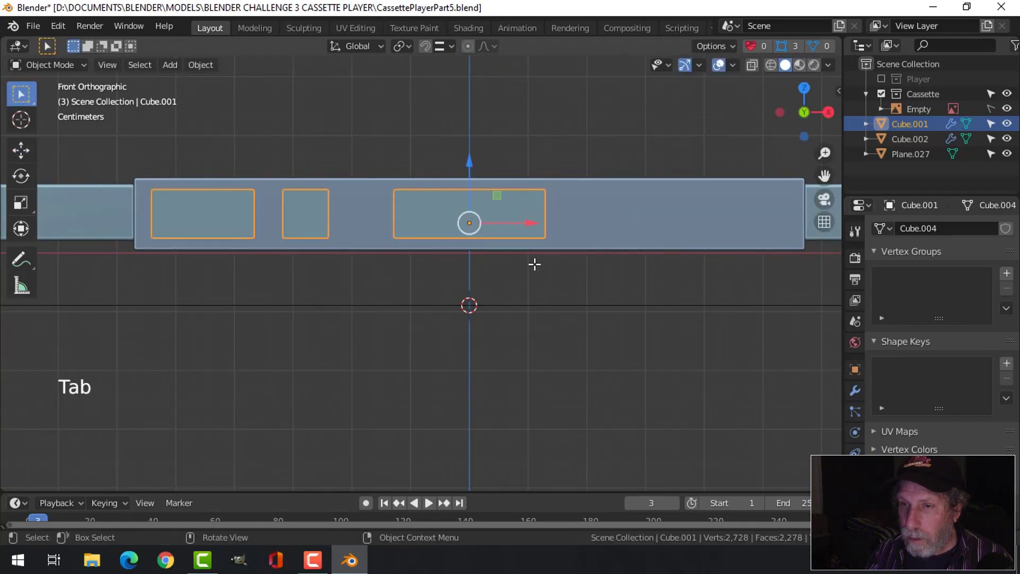
# Shift the narrow rectangle slightly along X toward the central one
pyautogui.press('Tab')
pyautogui.click(327, 207)
pyautogui.hotkey('ctrl', 'l')
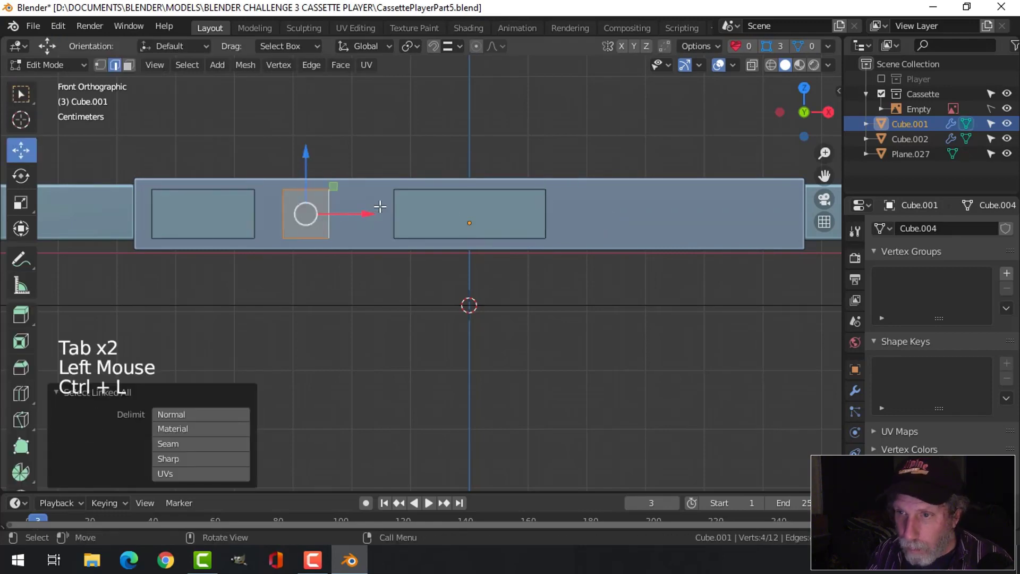
pyautogui.moveTo(378, 218); pyautogui.dragTo(385, 217)
pyautogui.hotkey('alt', 'a')
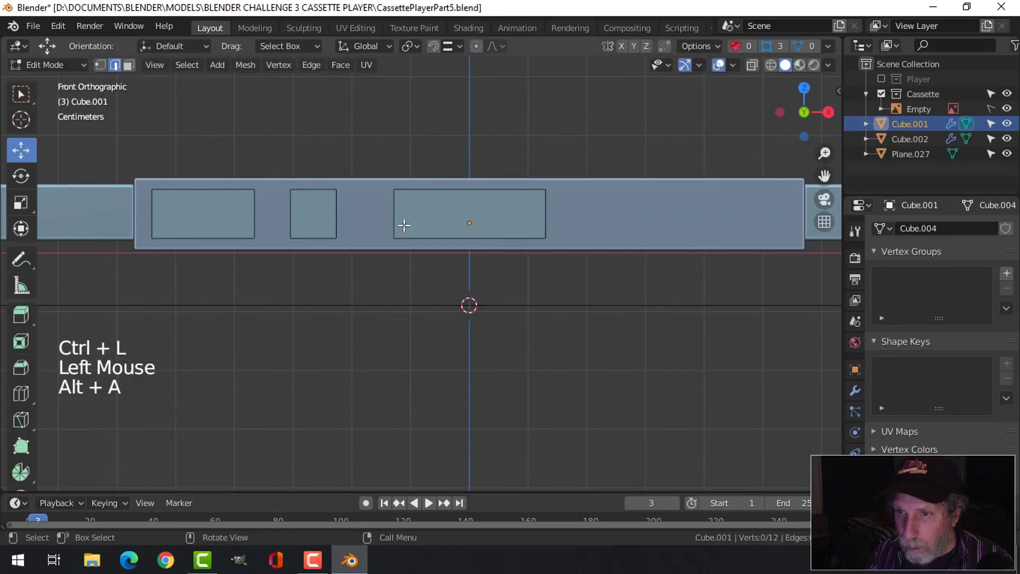
pyautogui.click(239, 205)
pyautogui.keyDown('shift'); pyautogui.click(341, 208); pyautogui.keyUp('shift')
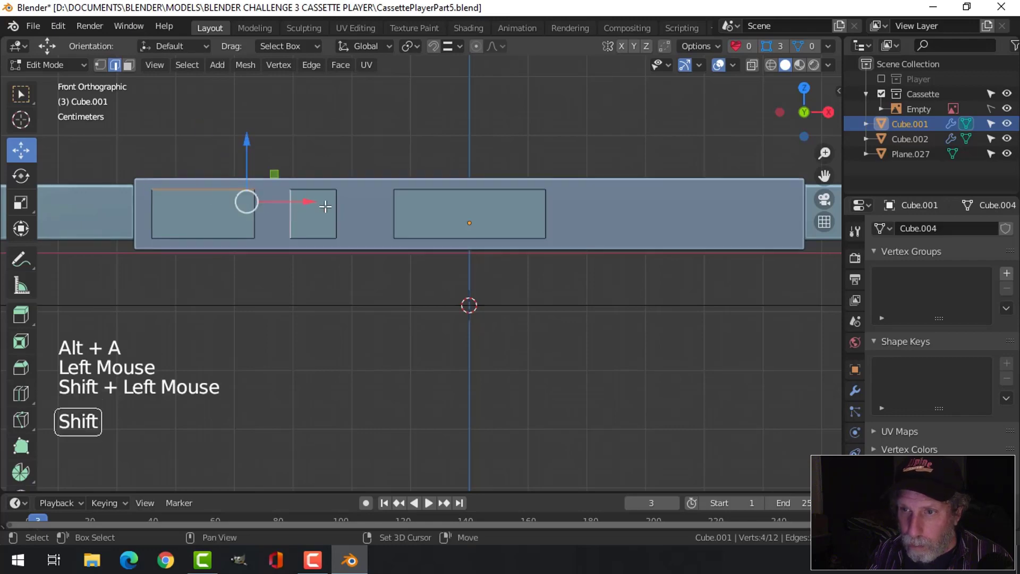
pyautogui.hotkey('ctrl', 'l')
pyautogui.scroll(-3, 362, 208)
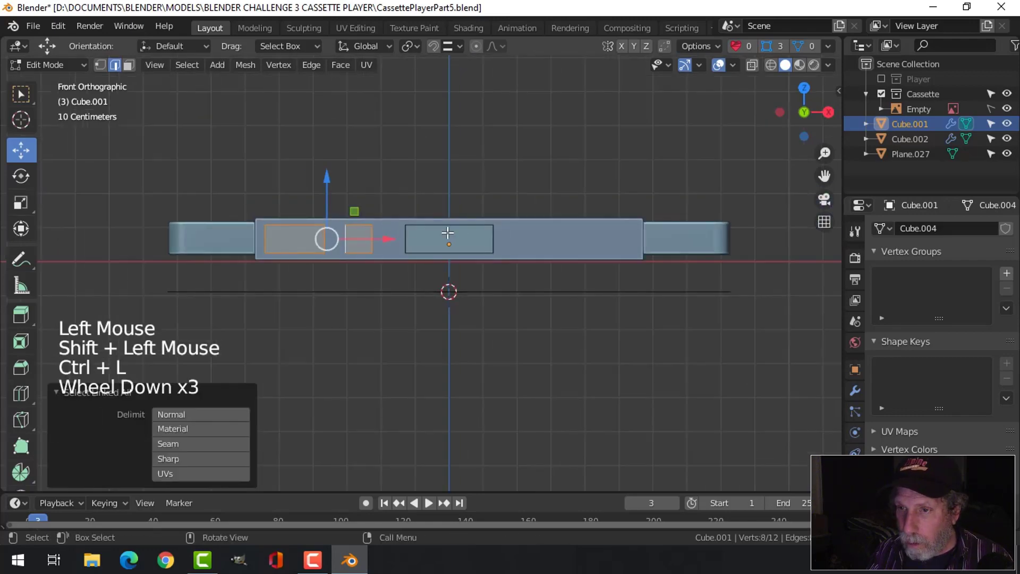
pyautogui.keyDown('shift'); pyautogui.moveTo(449, 232); pyautogui.dragTo(422, 241, button='middle'); pyautogui.keyUp('shift')
pyautogui.hotkey('alt', 'a')
# Duplicate the outer rectangle and move the copy about 0.9 m along X to the opposite end of the raised section
pyautogui.click(305, 241)
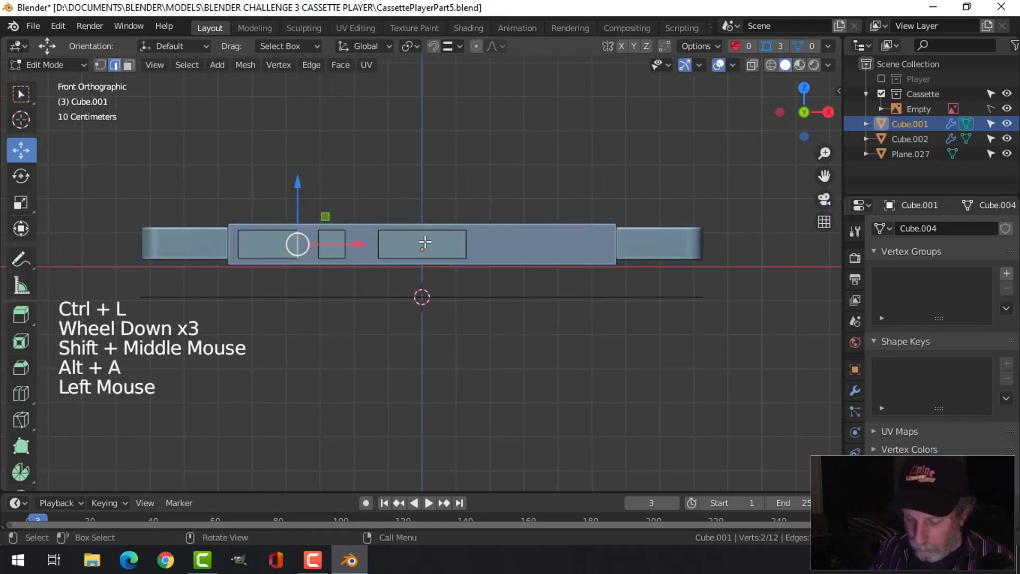
pyautogui.hotkey('ctrl', 'l')
pyautogui.keyDown('shift'); pyautogui.moveTo(385, 267); pyautogui.dragTo(363, 268, button='middle'); pyautogui.keyUp('shift')
pyautogui.hotkey('shift', 'd')
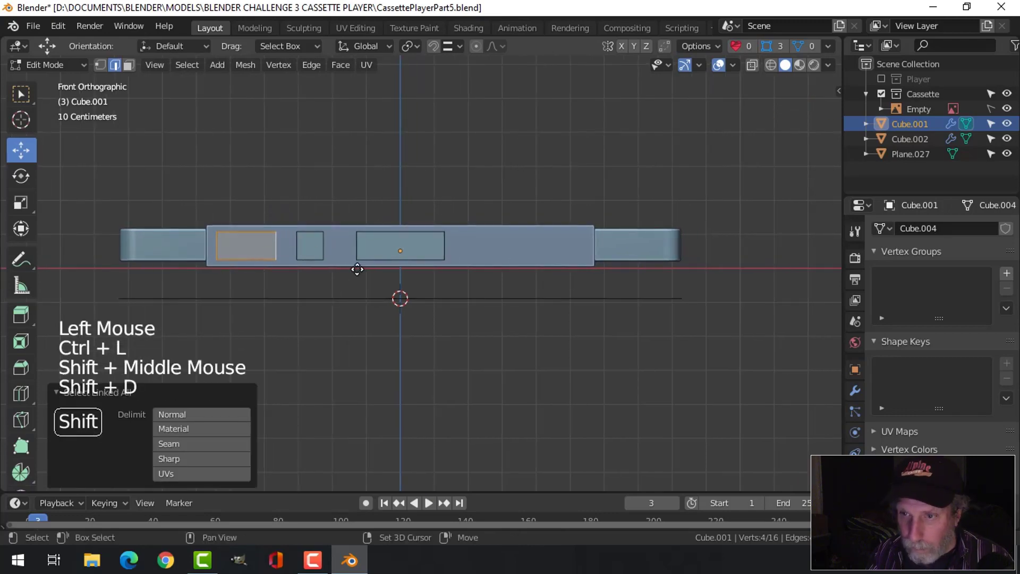
pyautogui.moveTo(318, 246); pyautogui.dragTo(613, 286)
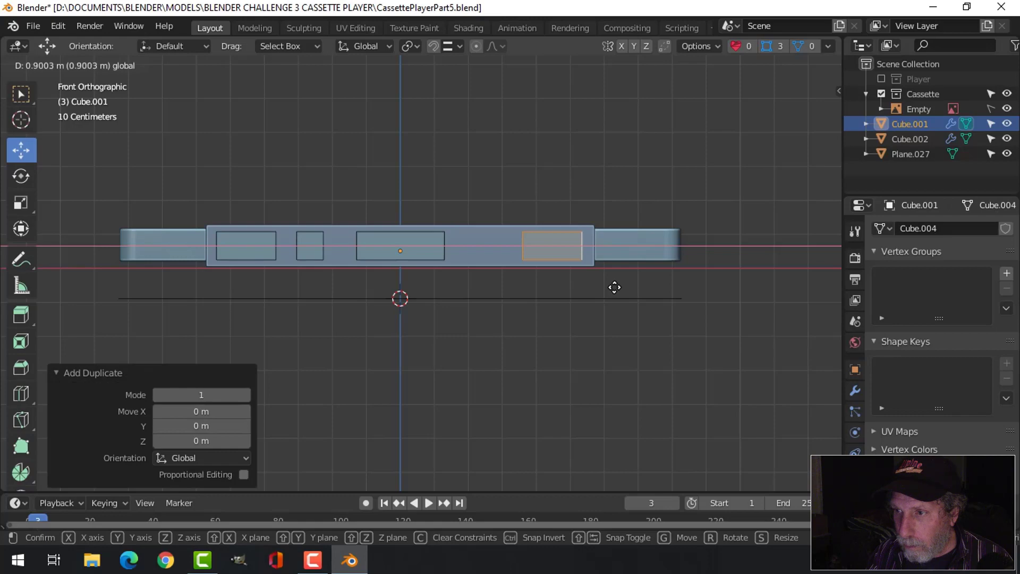
pyautogui.click(615, 287)
# Duplicate the narrow rectangle and place the copy about 0.534 m along X, between the central and far outer rectangles
pyautogui.click(317, 246)
pyautogui.hotkey('ctrl', 'l')
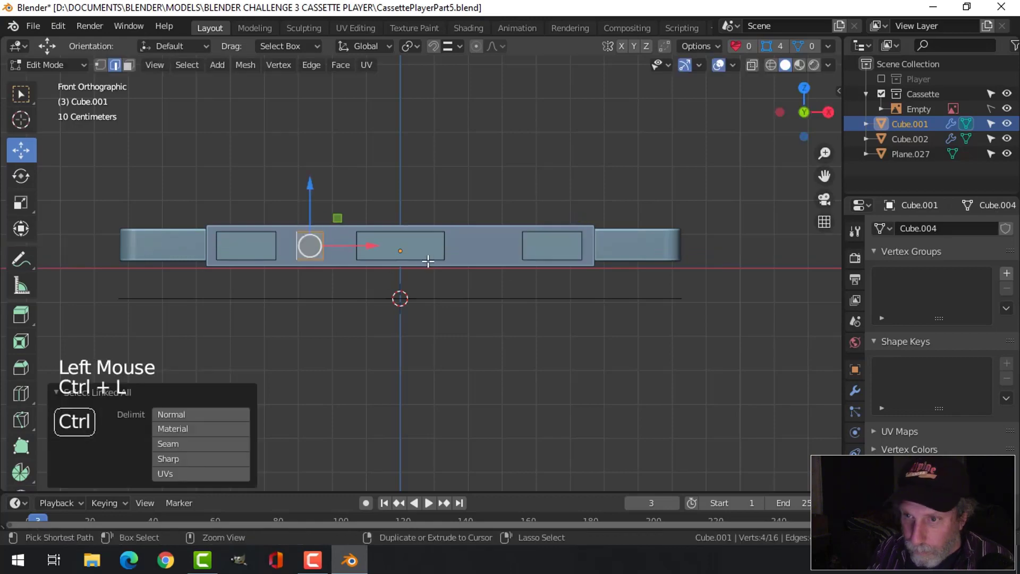
pyautogui.hotkey('shift', 'd')
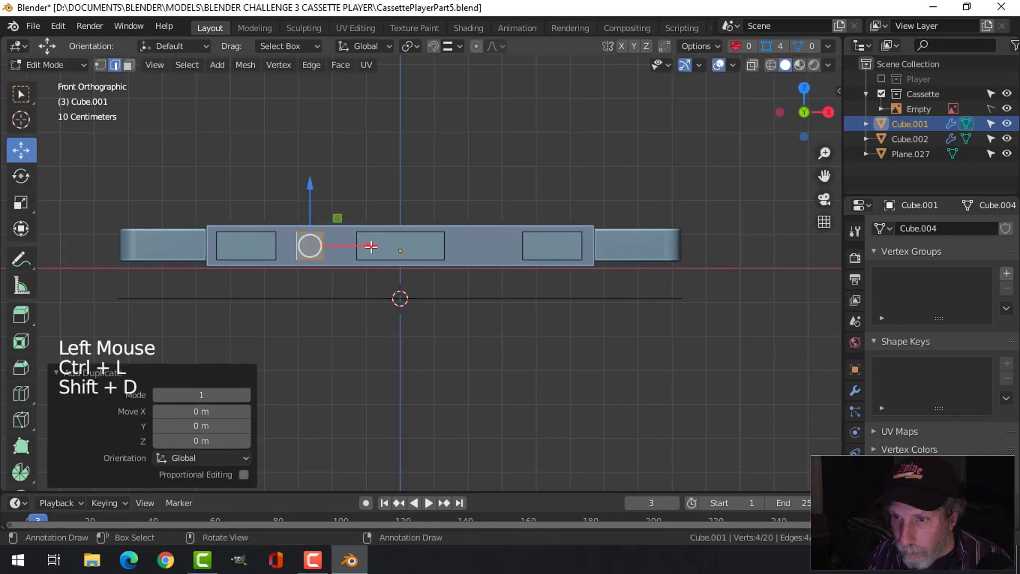
pyautogui.moveTo(371, 246); pyautogui.dragTo(563, 278)
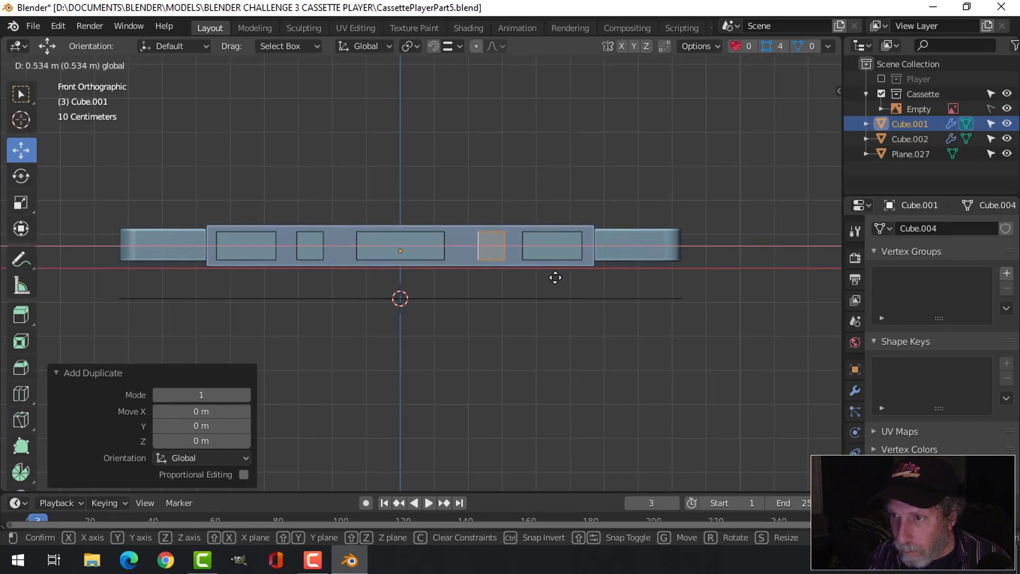
pyautogui.moveTo(556, 277); pyautogui.dragTo(556, 278)
pyautogui.hotkey('alt', 'a')
# Extrude all five rectangles along Y into solid blocks
pyautogui.moveTo(574, 287); pyautogui.dragTo(636, 420, button='middle')
pyautogui.press('a')
pyautogui.scroll(-3, 592, 337)
pyautogui.press('e')
pyautogui.rightClick(636, 419)
pyautogui.moveTo(435, 291); pyautogui.dragTo(398, 267)
pyautogui.moveTo(494, 321)
pyautogui.mouseDown(button='middle')
pyautogui.moveTo(524, 303)
pyautogui.moveTo(506, 311)
pyautogui.mouseUp(button='middle')
# Move all five blocks 0.10464 m along Y into the cassette's front edge and switch to face selection
pyautogui.press('a')
pyautogui.moveTo(413, 270); pyautogui.dragTo(389, 255)
pyautogui.moveTo(393, 260); pyautogui.dragTo(371, 243, button='middle')
pyautogui.scroll(2, 462, 364)
pyautogui.scroll(3, 470, 291)
pyautogui.scroll(-1, 384, 201)
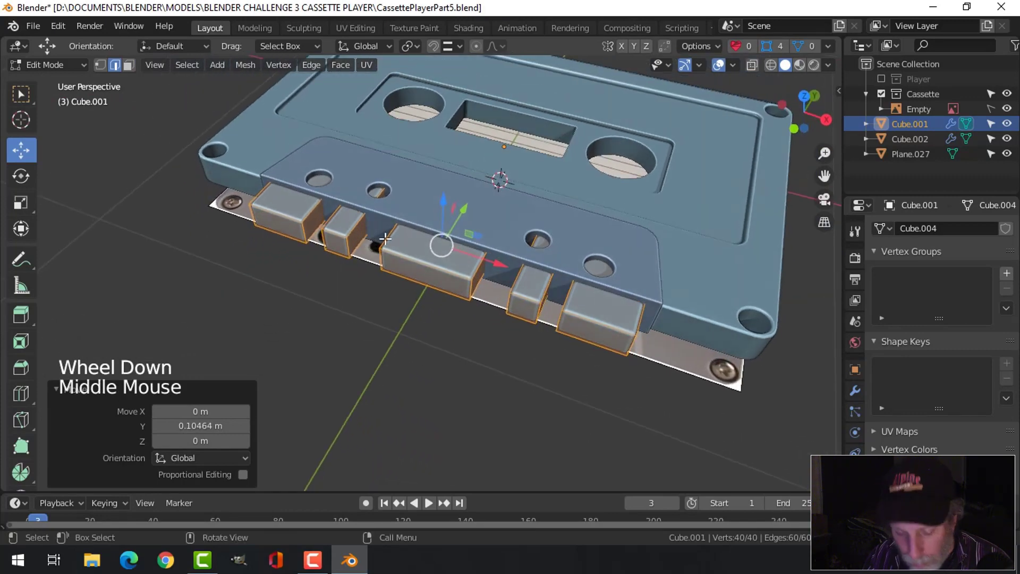
pyautogui.press('3')
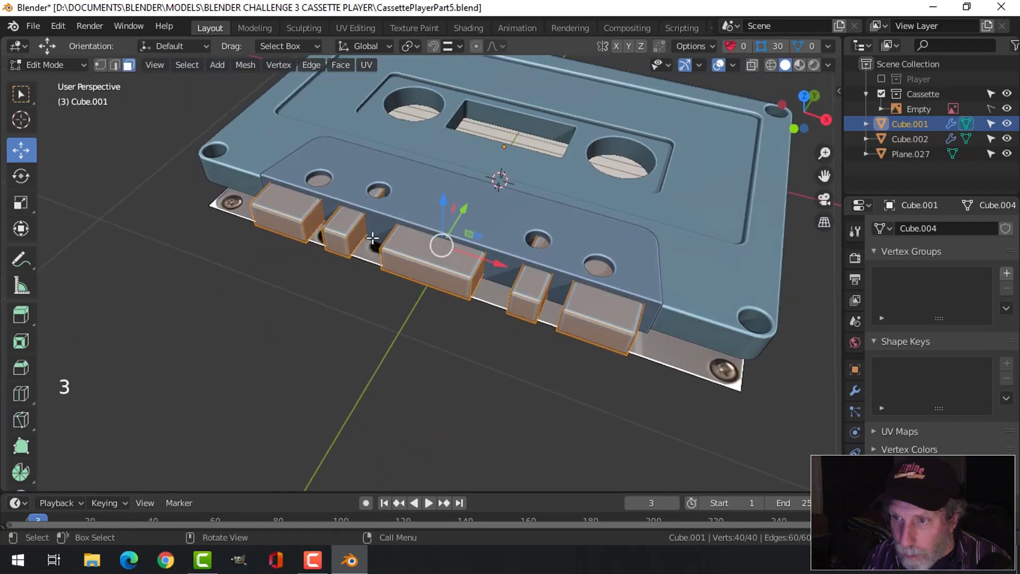
# Widen the two narrow cutter blocks toward the centre by scaling their inner side faces together along X, then clear the selection
pyautogui.click(358, 230)
pyautogui.moveTo(483, 276); pyautogui.dragTo(579, 265, button='middle')
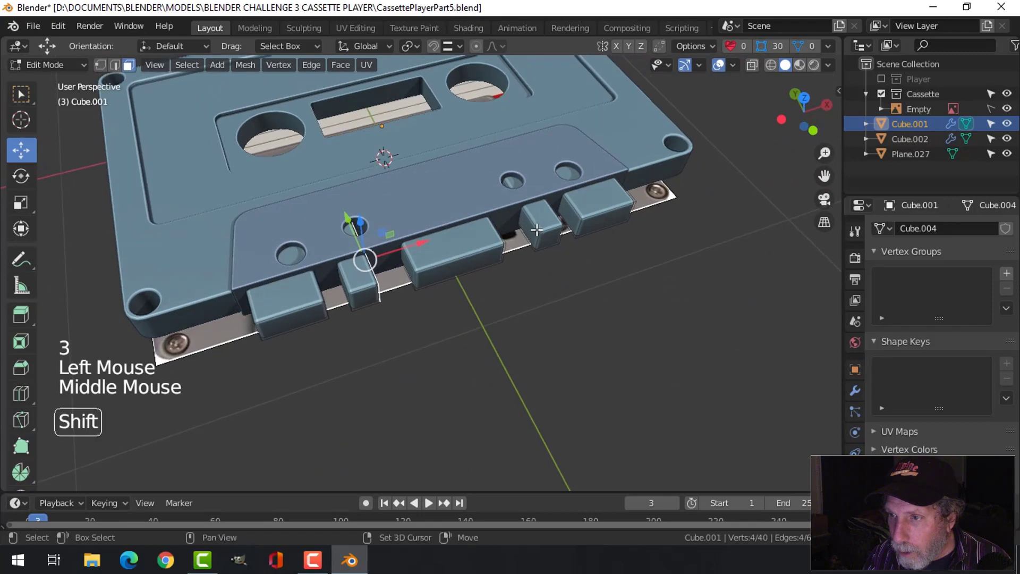
pyautogui.keyDown('shift'); pyautogui.click(555, 248); pyautogui.keyUp('shift')
pyautogui.press('KP_7')
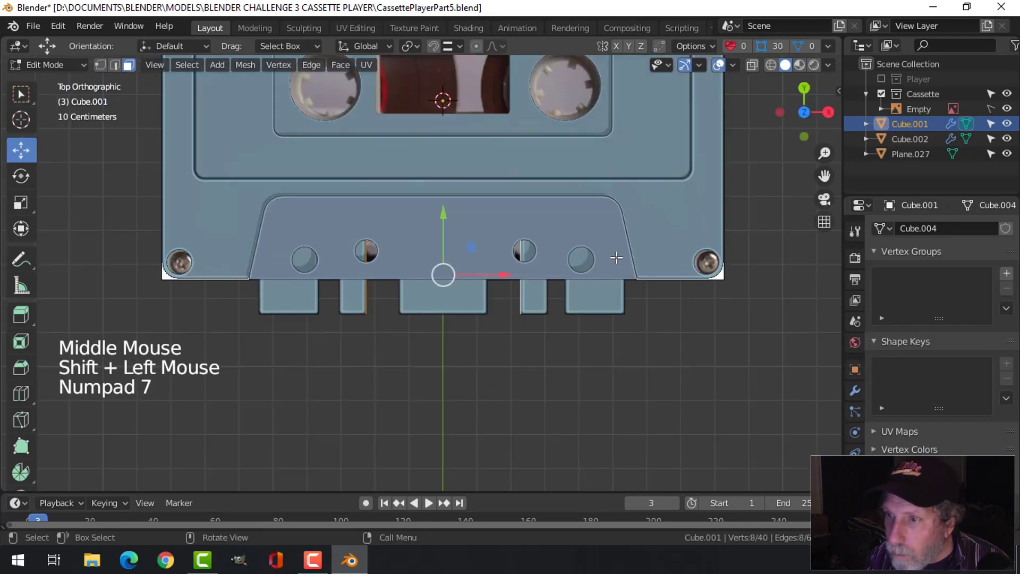
pyautogui.scroll(2, 616, 258)
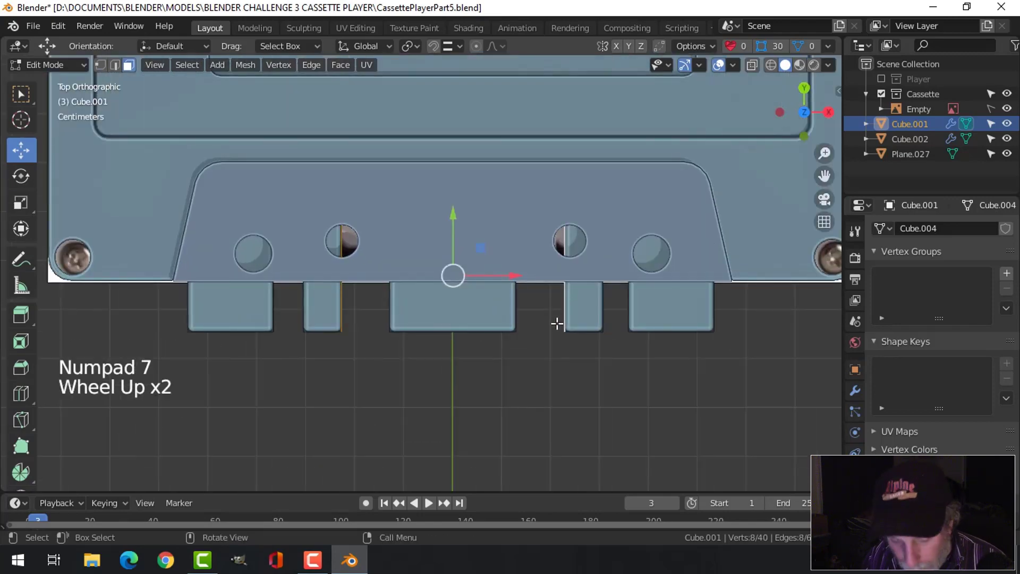
pyautogui.press('s')
pyautogui.press('x')
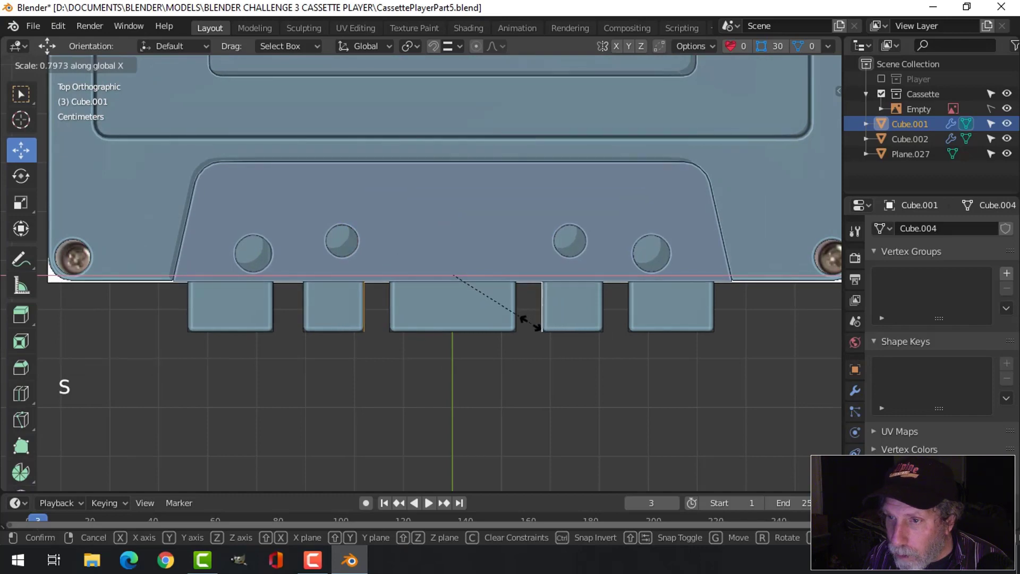
pyautogui.click(532, 326)
pyautogui.hotkey('alt', 'a')
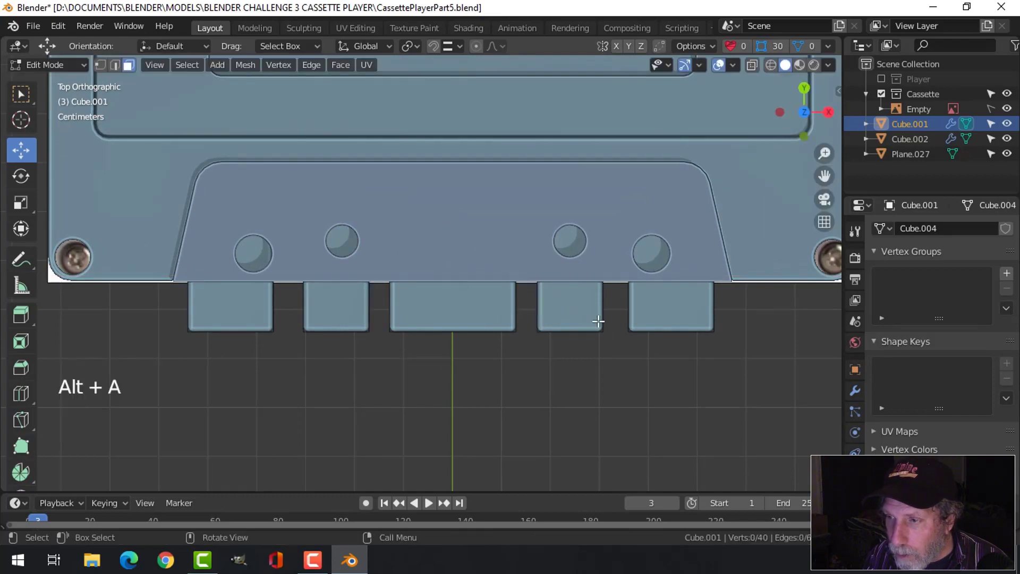
# Widen the two outermost cutter blocks slightly toward the centre by scaling their inner side faces together along X
pyautogui.moveTo(599, 321); pyautogui.dragTo(639, 209, button='middle')
pyautogui.click(615, 149)
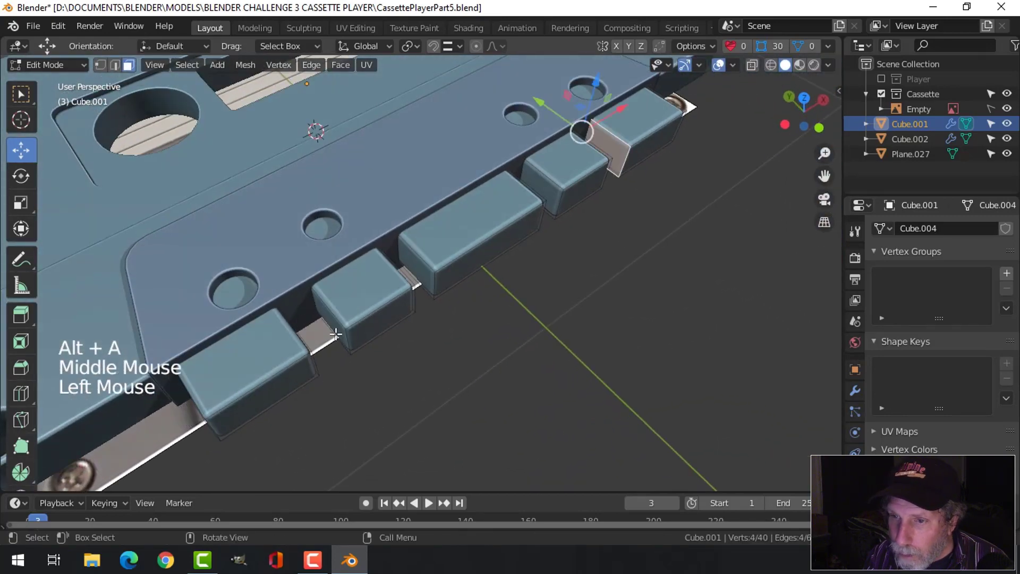
pyautogui.moveTo(337, 337); pyautogui.dragTo(268, 199, button='middle')
pyautogui.keyDown('shift'); pyautogui.click(268, 199); pyautogui.keyUp('shift')
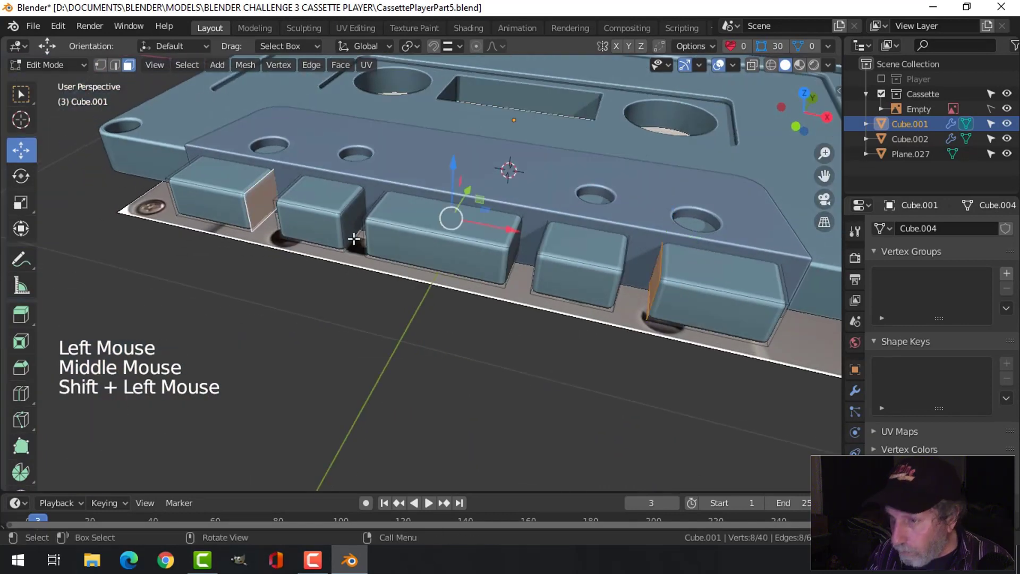
pyautogui.press('KP_7')
pyautogui.press('s')
pyautogui.press('x')
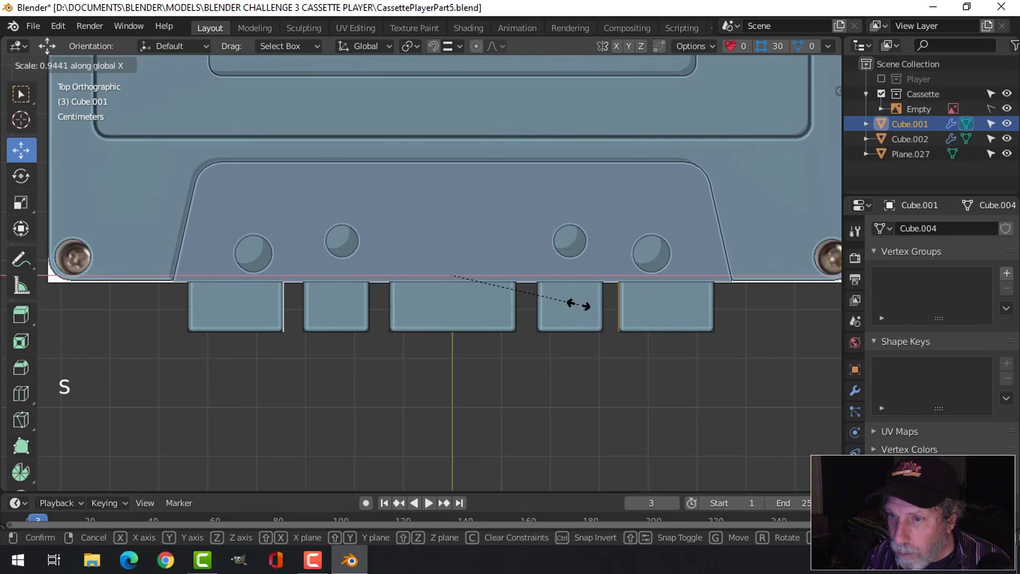
pyautogui.click(584, 348)
pyautogui.hotkey('alt', 'a')
# Subtract the five blocks from the raised front section with a Brush Boolean Difference and apply all of its modifiers
pyautogui.moveTo(599, 353); pyautogui.dragTo(385, 181, button='middle')
pyautogui.press('Tab')
pyautogui.click(398, 282)
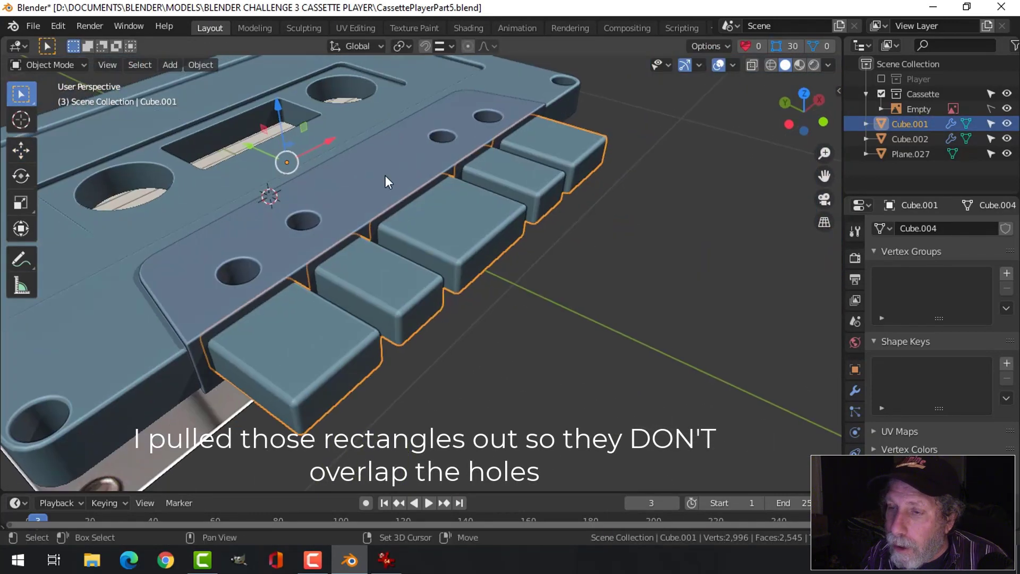
pyautogui.keyDown('shift'); pyautogui.click(386, 177); pyautogui.keyUp('shift')
pyautogui.press('n')
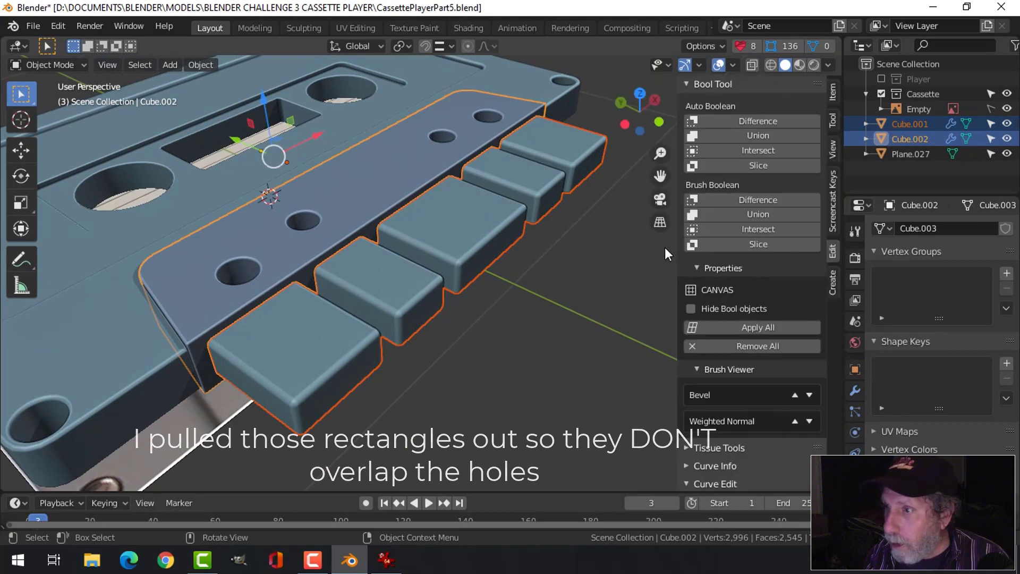
pyautogui.click(758, 202)
pyautogui.moveTo(524, 256); pyautogui.dragTo(661, 264, button='middle')
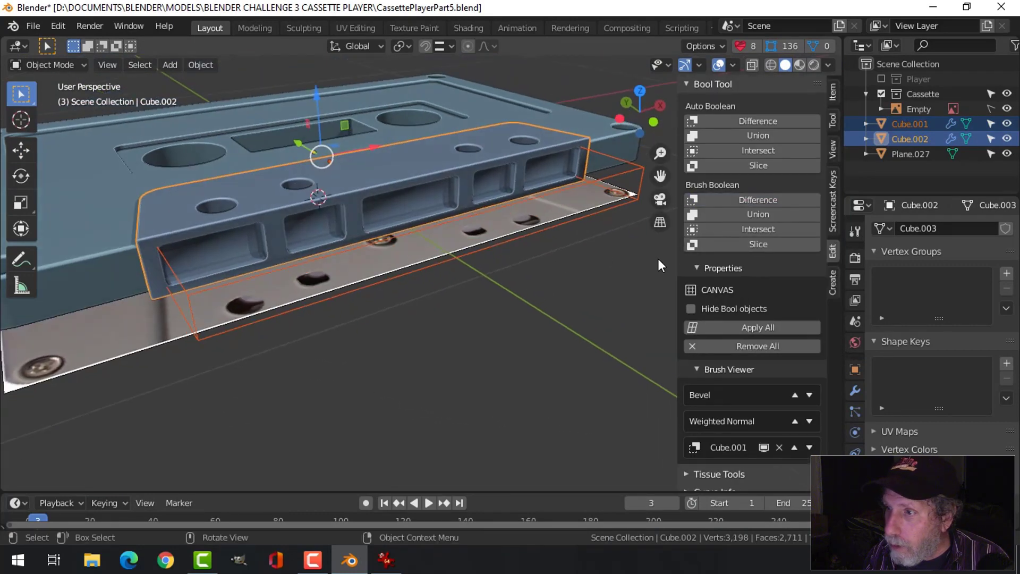
pyautogui.click(761, 327)
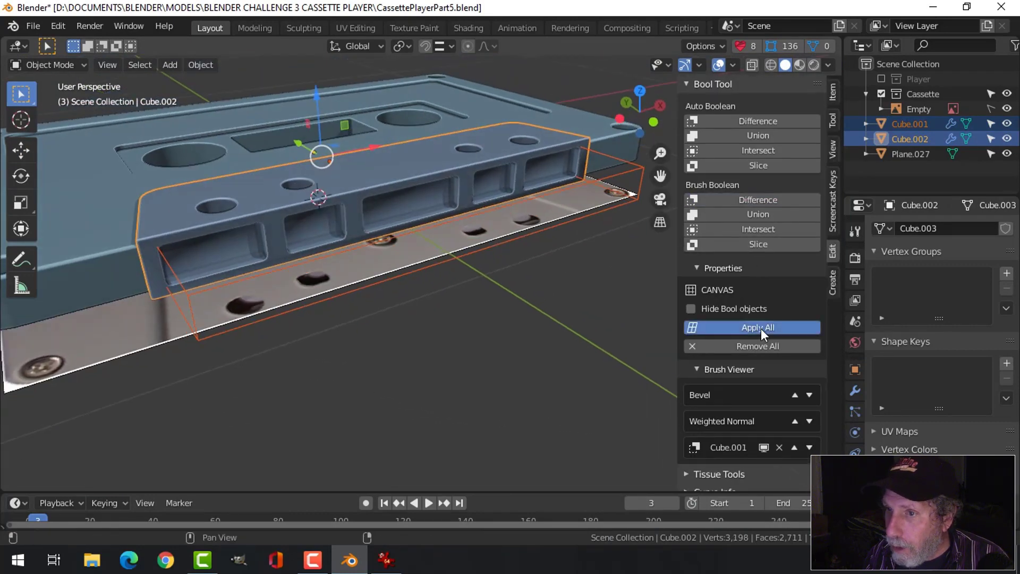
# Delete the back faces of all five recesses along the raised section's front edge to open them into the shell
pyautogui.click(225, 244)
pyautogui.press('Tab')
pyautogui.press('3')
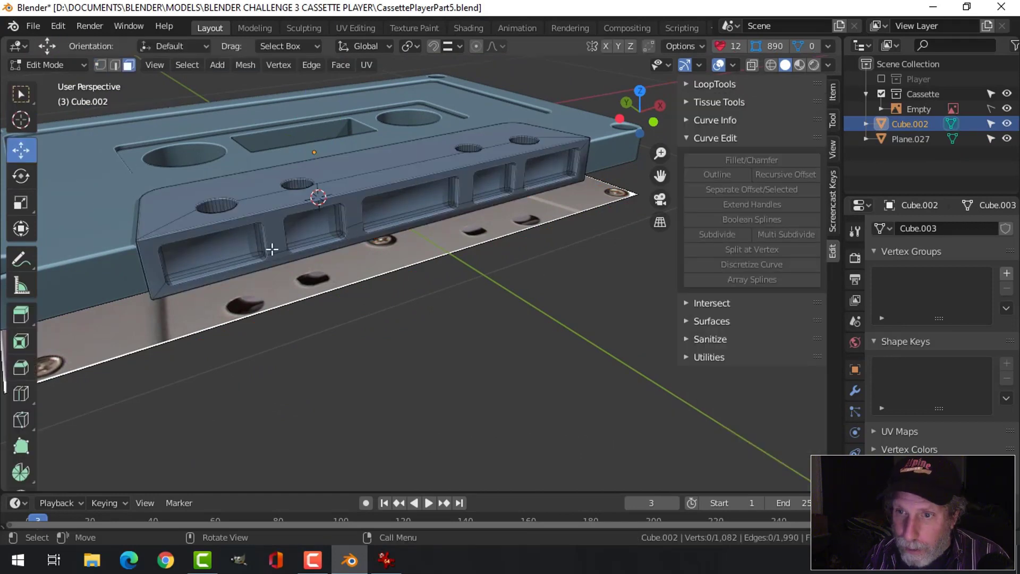
pyautogui.moveTo(269, 246); pyautogui.dragTo(212, 200, button='middle')
pyautogui.click(212, 200)
pyautogui.keyDown('shift'); pyautogui.click(295, 210); pyautogui.keyUp('shift')
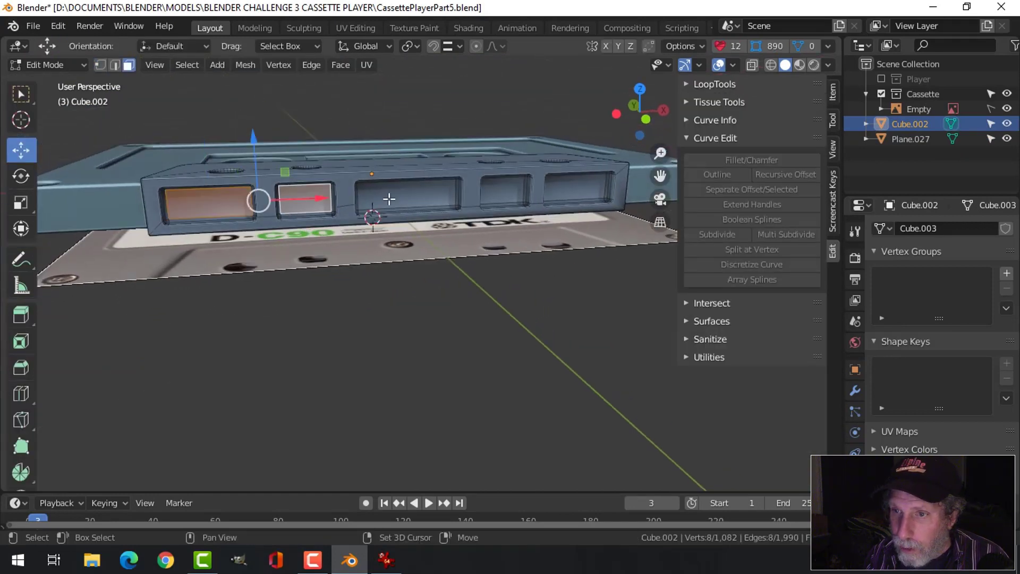
pyautogui.keyDown('shift'); pyautogui.click(395, 198); pyautogui.keyUp('shift')
pyautogui.keyDown('shift'); pyautogui.click(497, 196); pyautogui.keyUp('shift')
pyautogui.keyDown('shift'); pyautogui.click(569, 190); pyautogui.keyUp('shift')
pyautogui.press('x')
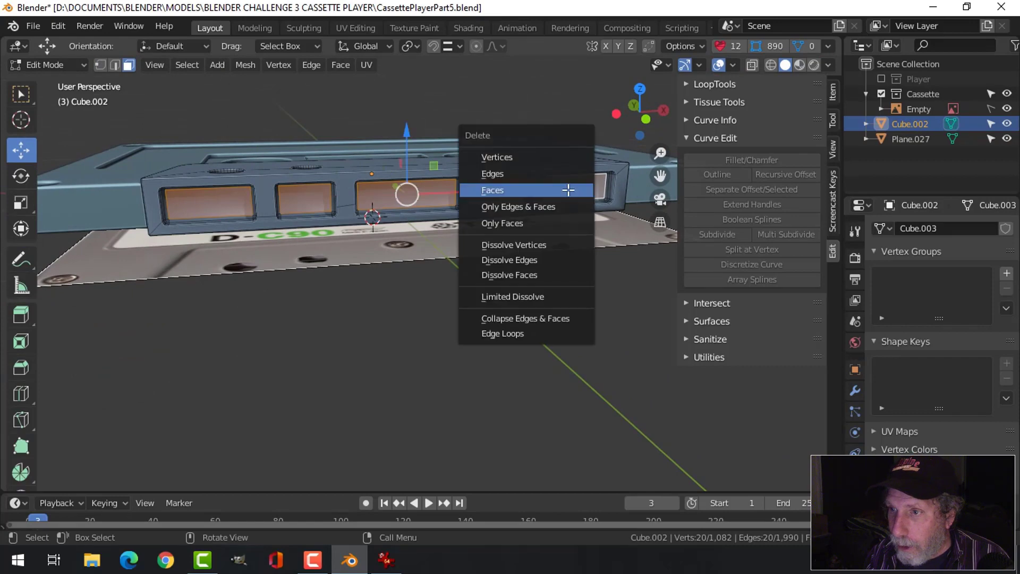
pyautogui.click(568, 190)
pyautogui.moveTo(569, 189); pyautogui.dragTo(466, 268, button='middle')
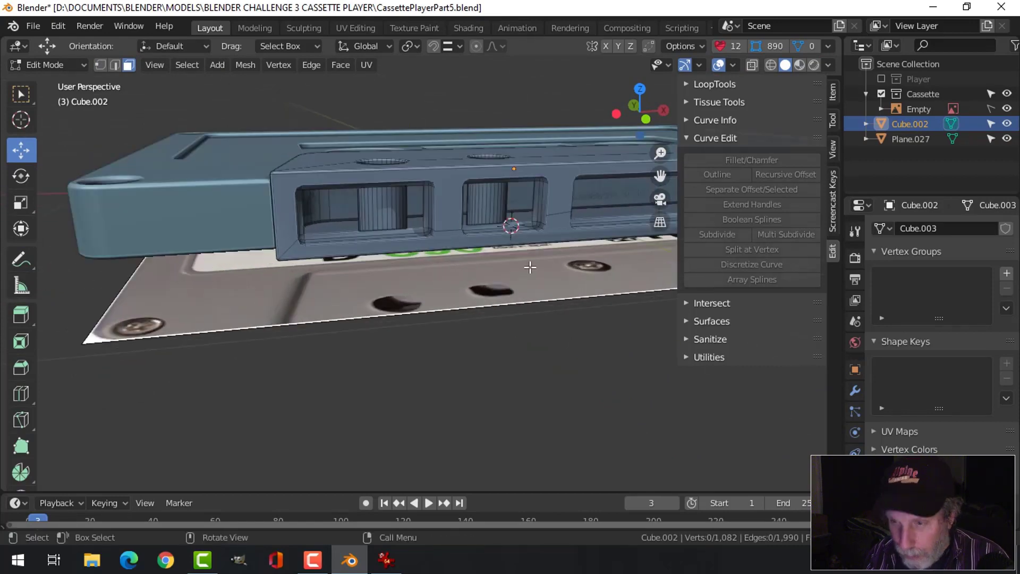
# Select the innermost ring of wall faces in the outer opening at the negative X end and delete those faces
pyautogui.press('n')
pyautogui.scroll(5, 529, 266)
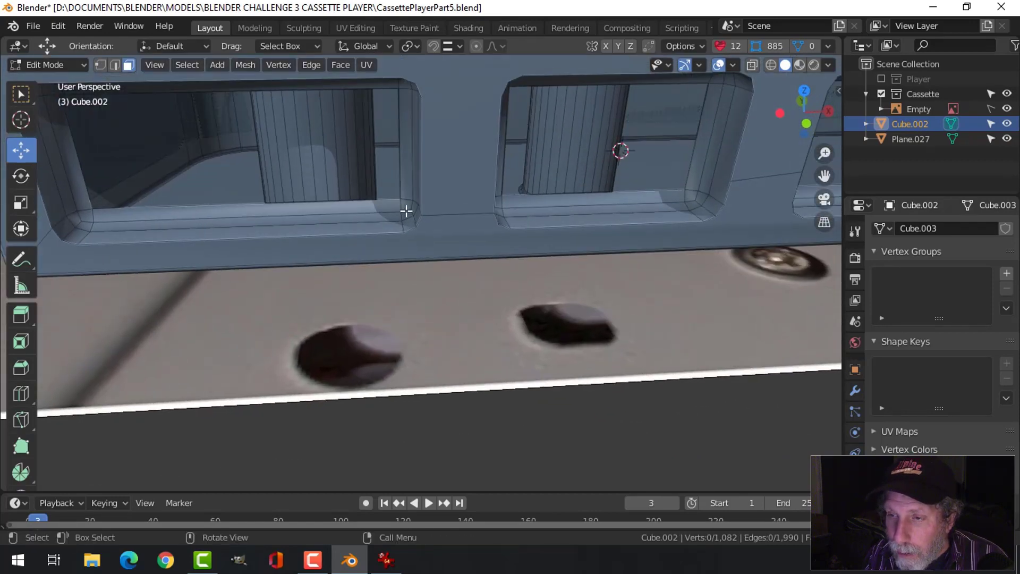
pyautogui.keyDown('alt'); pyautogui.click(399, 232); pyautogui.keyUp('alt')
pyautogui.keyDown('alt'); pyautogui.click(411, 245); pyautogui.keyUp('alt')
pyautogui.moveTo(410, 245); pyautogui.dragTo(465, 211, button='middle')
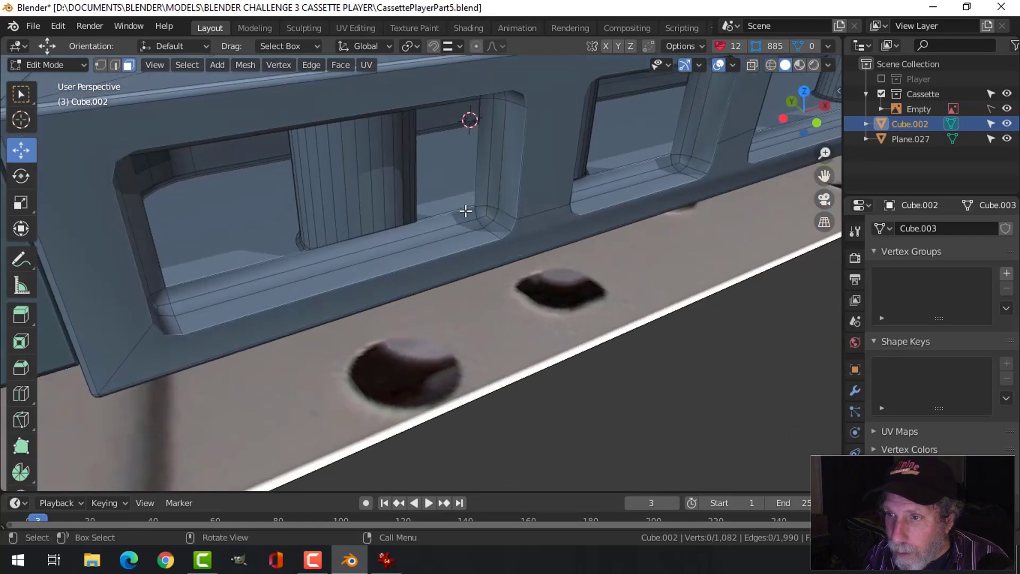
pyautogui.click(481, 183)
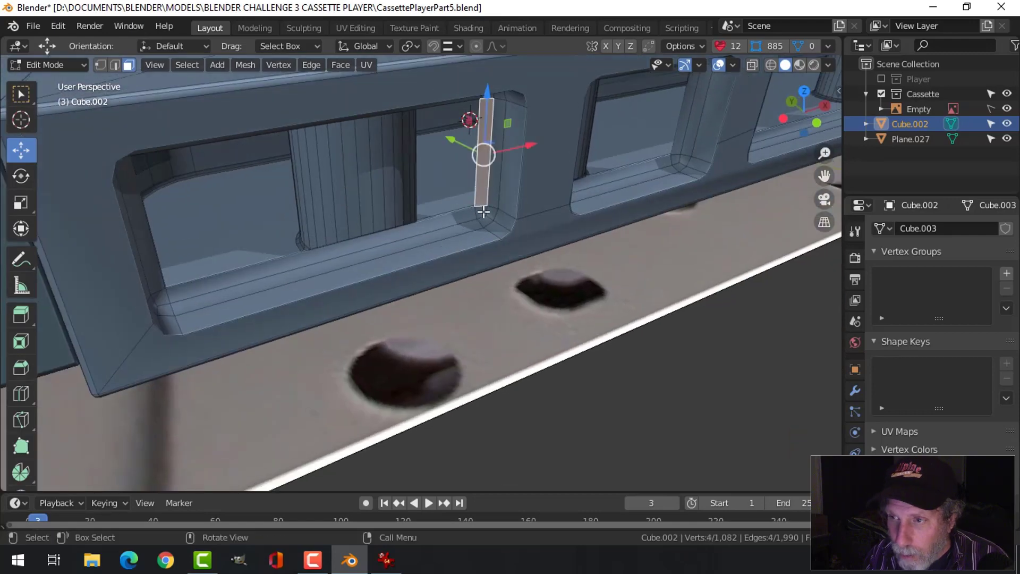
pyautogui.keyDown('shift'); pyautogui.click(475, 213); pyautogui.keyUp('shift')
pyautogui.moveTo(475, 214); pyautogui.dragTo(256, 268, button='middle')
pyautogui.keyDown('shift'); pyautogui.click(234, 228); pyautogui.keyUp('shift')
pyautogui.moveTo(234, 228); pyautogui.dragTo(257, 92, button='middle')
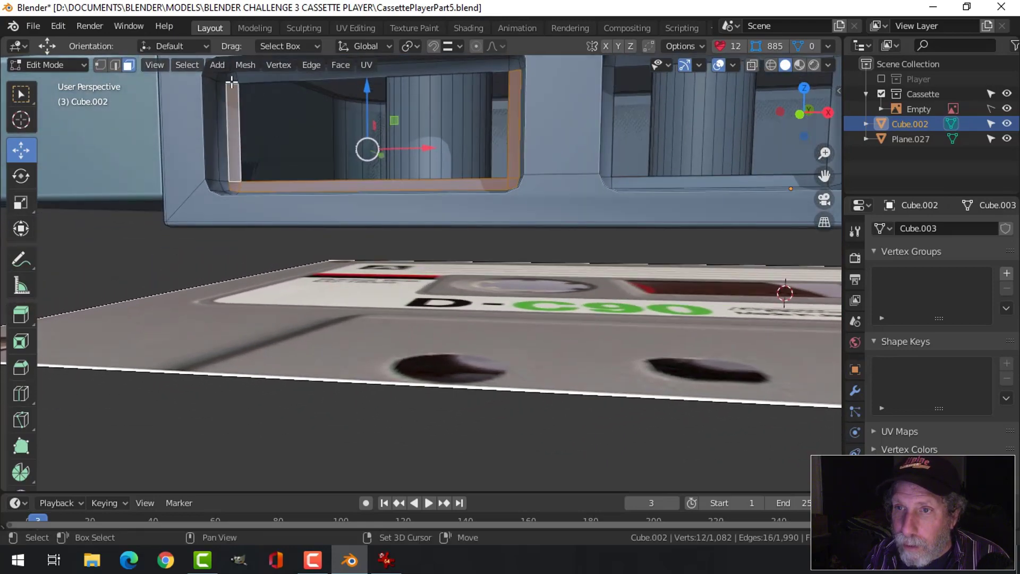
pyautogui.keyDown('shift'); pyautogui.click(423, 88); pyautogui.keyUp('shift')
pyautogui.moveTo(423, 107); pyautogui.dragTo(497, 92, button='middle')
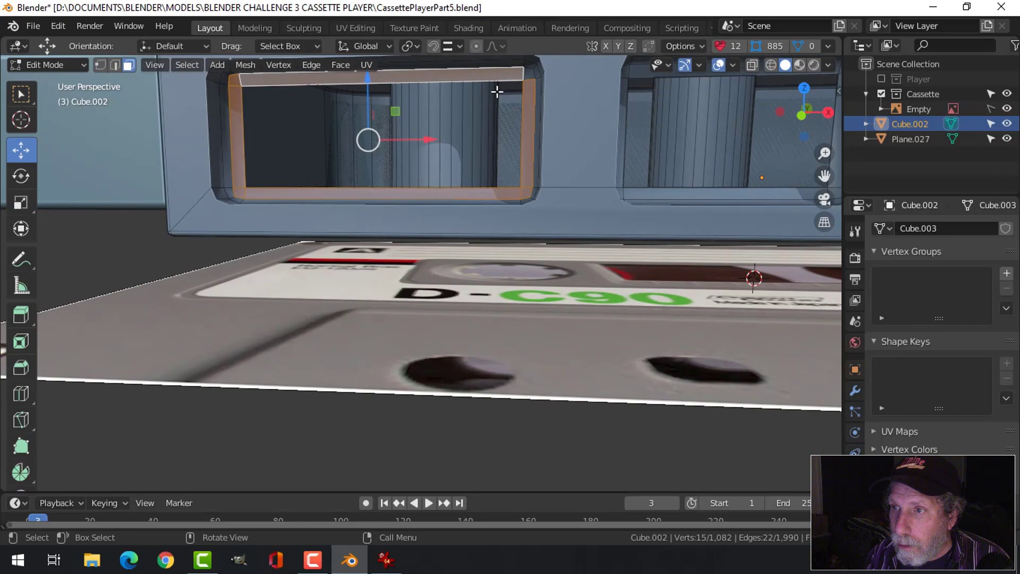
pyautogui.keyDown('shift'); pyautogui.click(525, 73); pyautogui.keyUp('shift')
pyautogui.press('x')
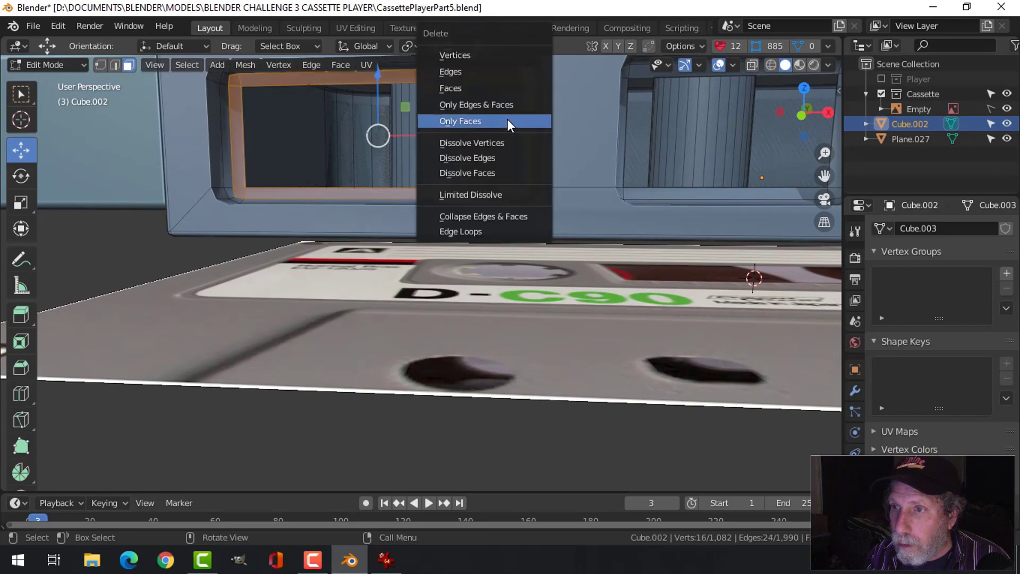
pyautogui.click(499, 86)
# Delete the remaining inner bevel face loop around the outer opening at the negative X end
pyautogui.moveTo(473, 150); pyautogui.dragTo(252, 252, button='middle')
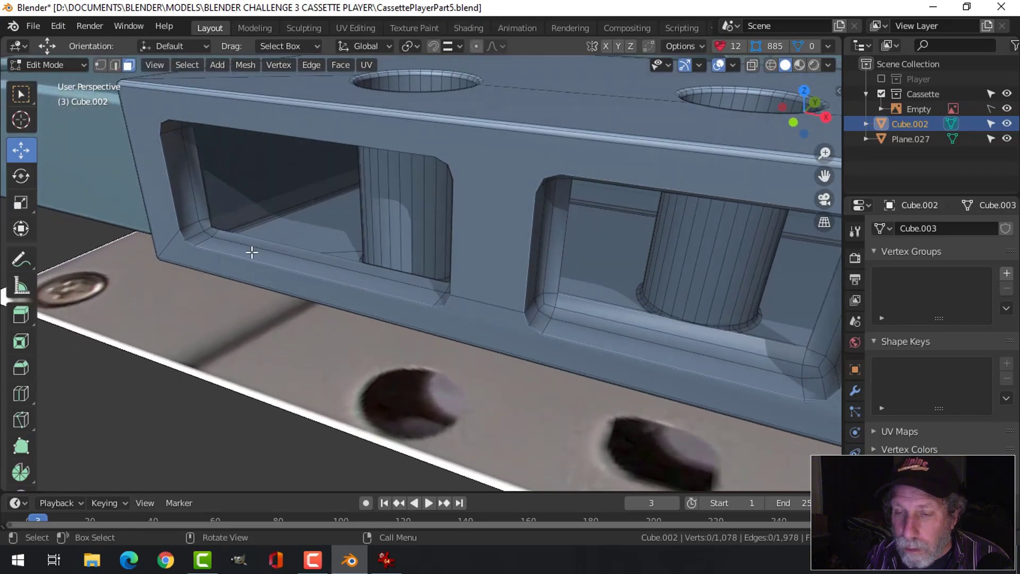
pyautogui.keyDown('alt'); pyautogui.click(209, 229); pyautogui.keyUp('alt')
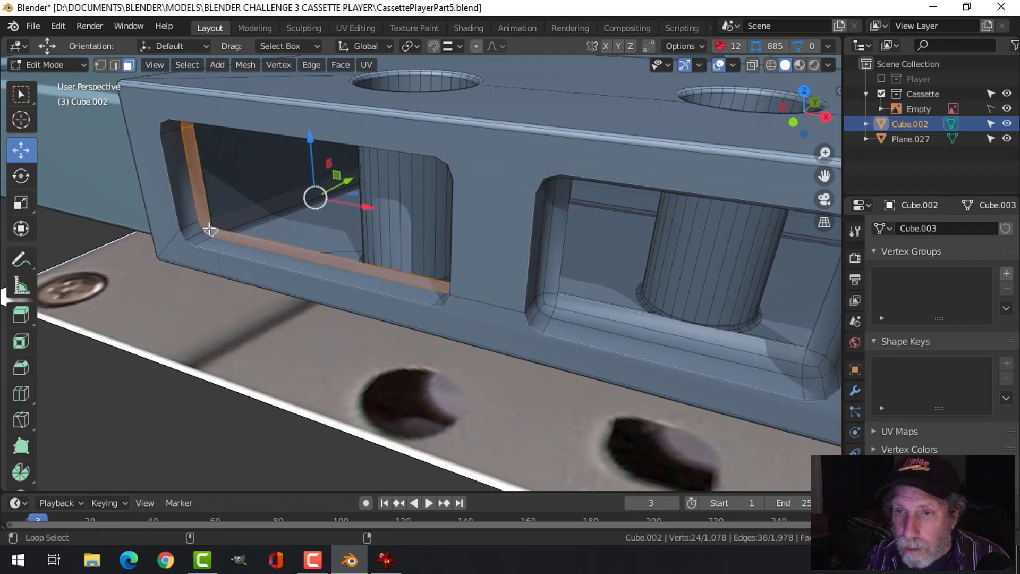
pyautogui.press('x')
pyautogui.click(304, 265)
# Delete the inner bevel face loop of the adjacent narrow opening and the linked ring of faces left detached behind it
pyautogui.moveTo(303, 273); pyautogui.dragTo(430, 259, button='middle')
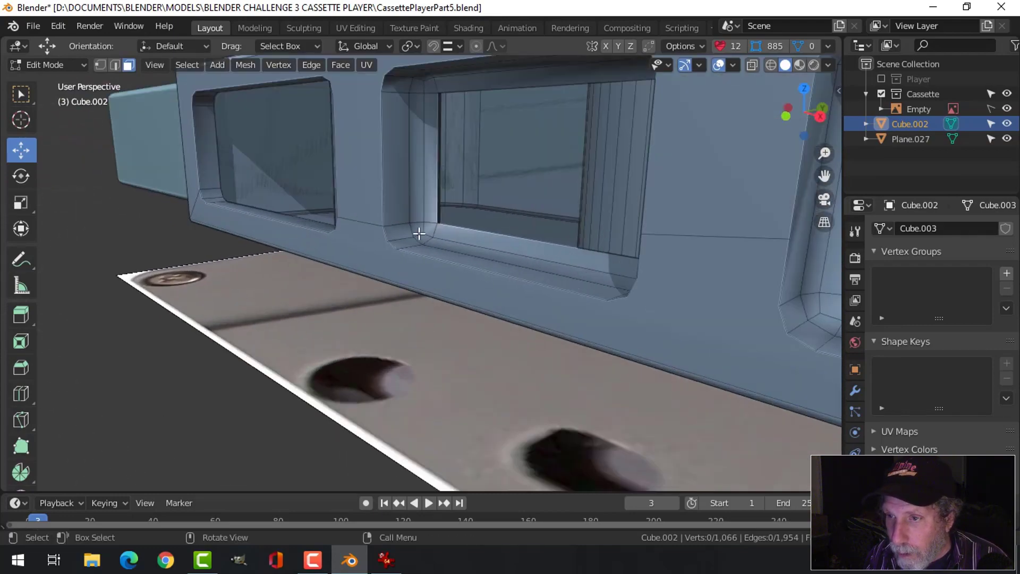
pyautogui.keyDown('alt'); pyautogui.click(420, 233); pyautogui.keyUp('alt')
pyautogui.press('x')
pyautogui.click(419, 232)
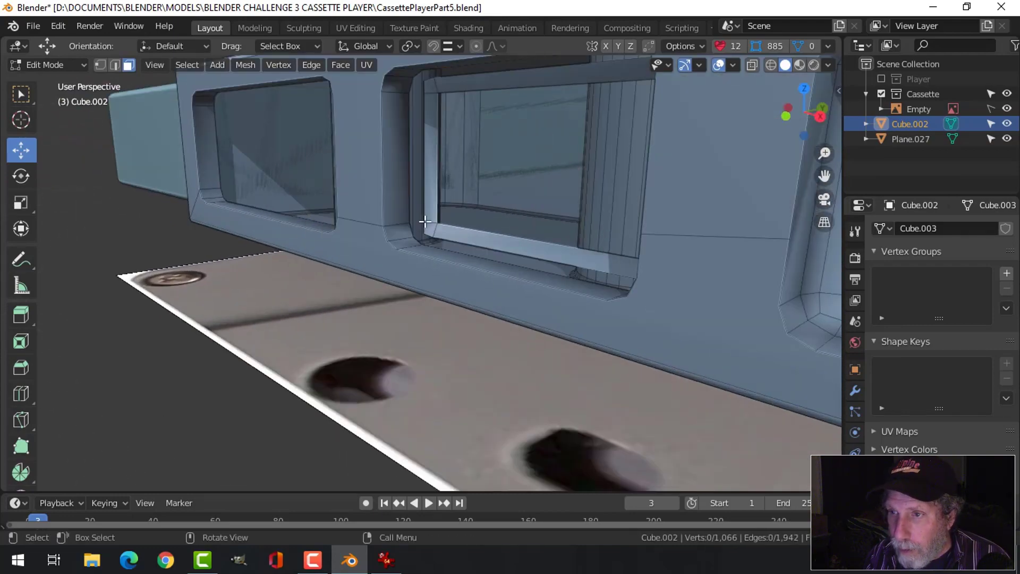
pyautogui.click(434, 185)
pyautogui.hotkey('ctrl', 'l')
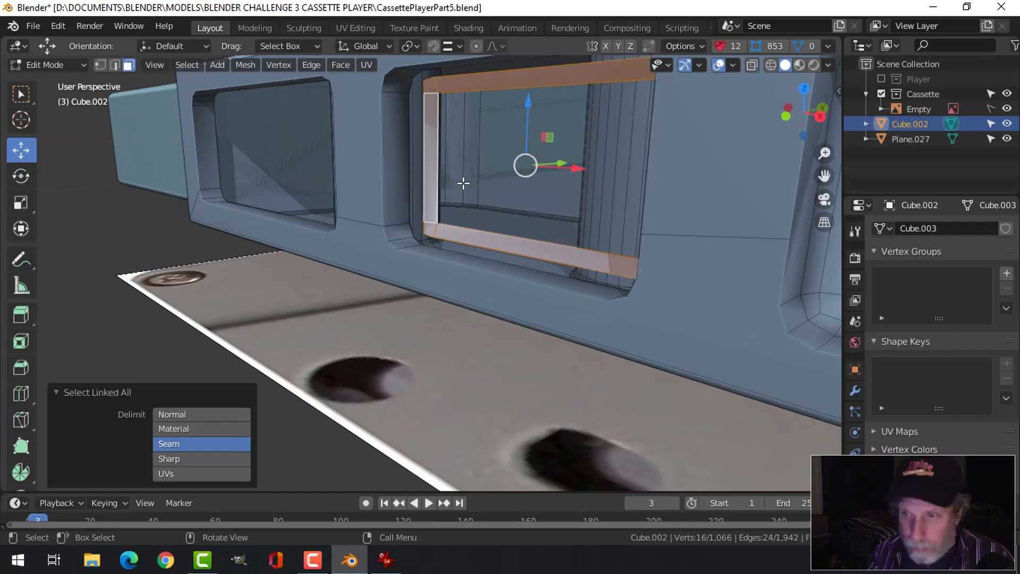
pyautogui.press('x')
pyautogui.click(463, 183)
# Delete the central opening's inner bevel face loop and the linked ring of faces left detached behind it
pyautogui.moveTo(441, 196); pyautogui.dragTo(380, 212, button='middle')
pyautogui.moveTo(380, 213); pyautogui.dragTo(469, 228, button='middle')
pyautogui.scroll(-3, 469, 228)
pyautogui.keyDown('shift'); pyautogui.moveTo(560, 264); pyautogui.dragTo(393, 228, button='middle'); pyautogui.keyUp('shift')
pyautogui.moveTo(393, 227); pyautogui.dragTo(334, 225, button='middle')
pyautogui.scroll(2, 334, 225)
pyautogui.keyDown('alt'); pyautogui.click(203, 186); pyautogui.keyUp('alt')
pyautogui.press('x')
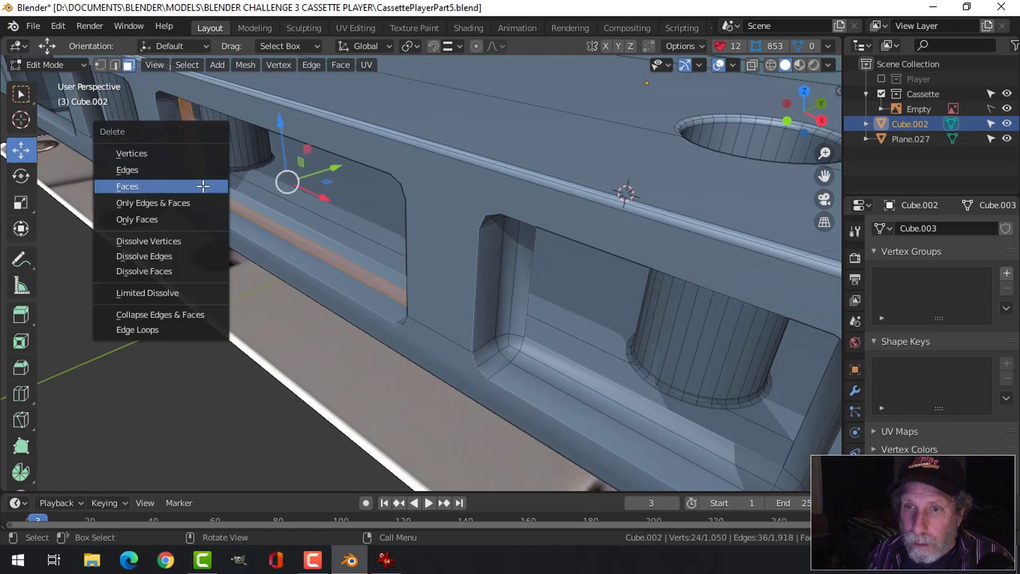
pyautogui.click(203, 186)
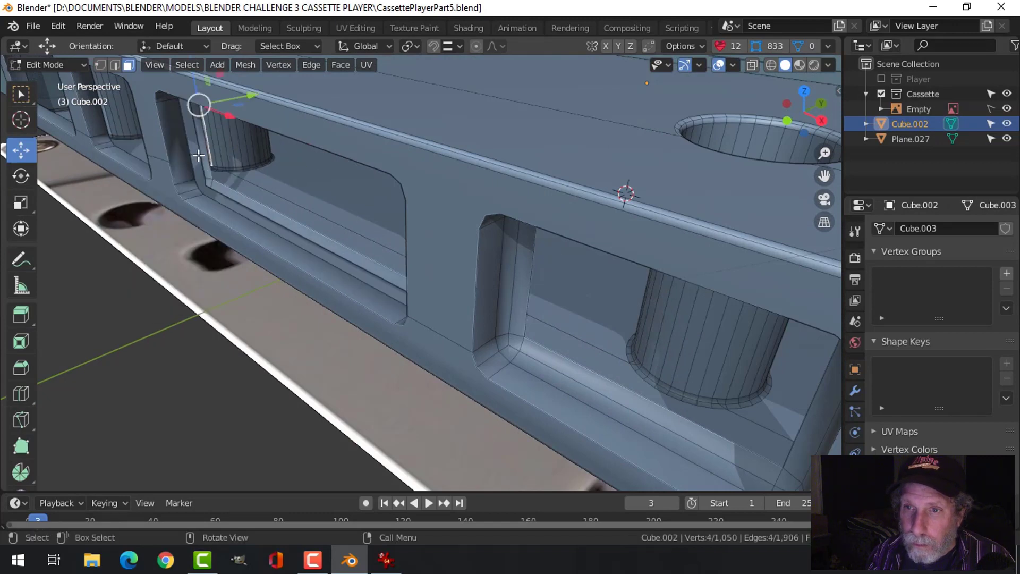
pyautogui.click(198, 155)
pyautogui.hotkey('ctrl', 'l')
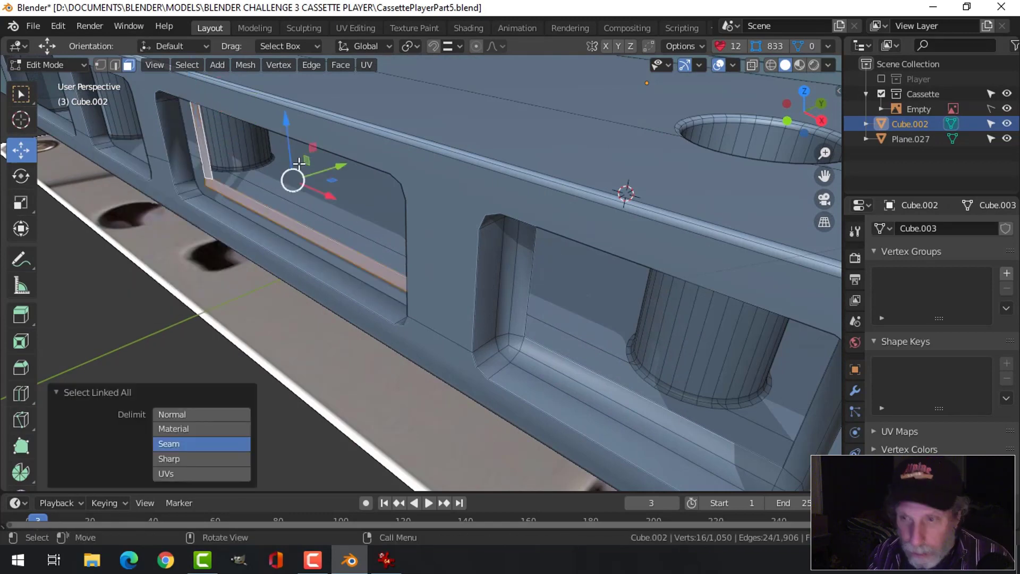
pyautogui.press('x')
pyautogui.click(300, 165)
# Delete the inner bevel face loop and detached rear ring of faces in the narrow opening on the positive X side
pyautogui.keyDown('shift'); pyautogui.moveTo(491, 282); pyautogui.dragTo(438, 267, button='middle'); pyautogui.keyUp('shift')
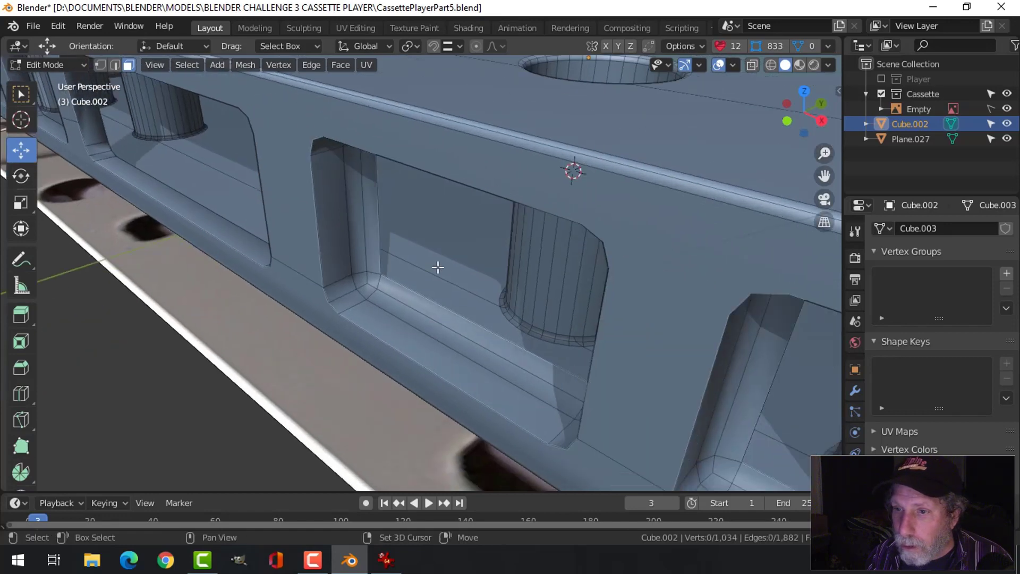
pyautogui.keyDown('alt'); pyautogui.click(365, 290); pyautogui.keyUp('alt')
pyautogui.press('x')
pyautogui.click(371, 296)
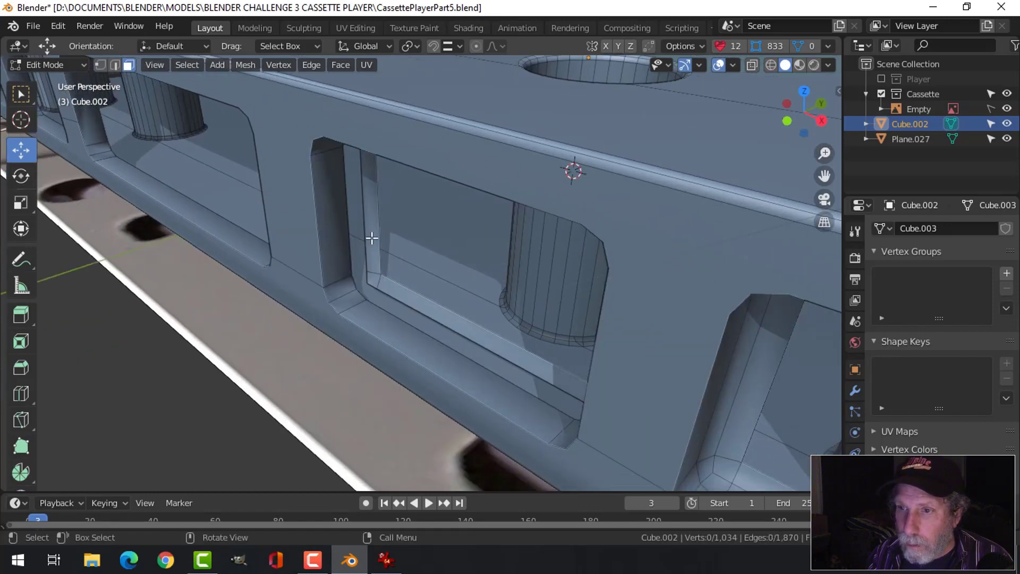
pyautogui.keyDown('alt'); pyautogui.click(371, 238); pyautogui.keyUp('alt')
pyautogui.hotkey('ctrl', 'l')
pyautogui.press('x')
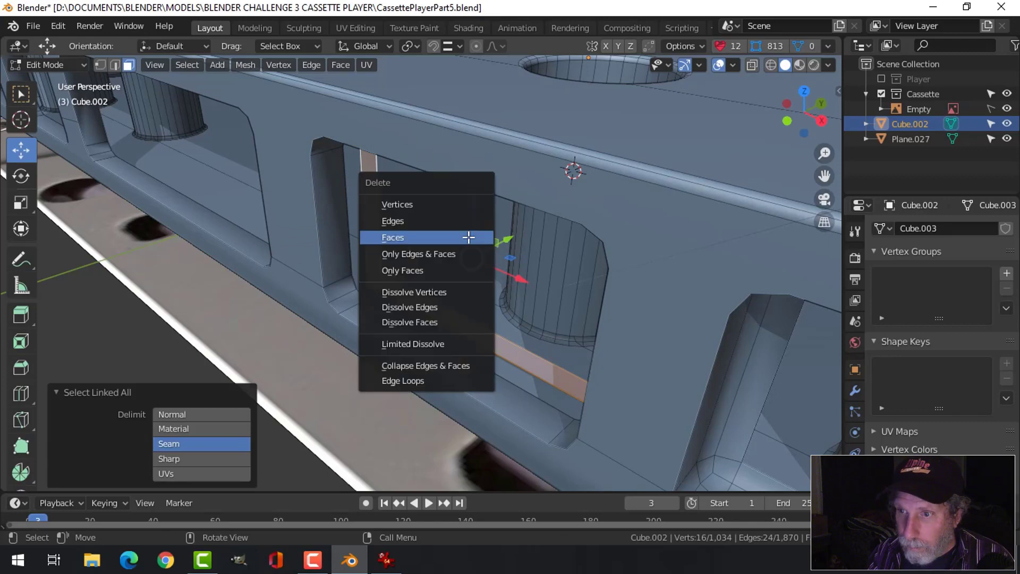
pyautogui.click(468, 237)
# Delete the inner bevel face loop and the linked detached rear ring of faces in the outer opening at the positive X end
pyautogui.scroll(-4, 486, 251)
pyautogui.scroll(4, 429, 237)
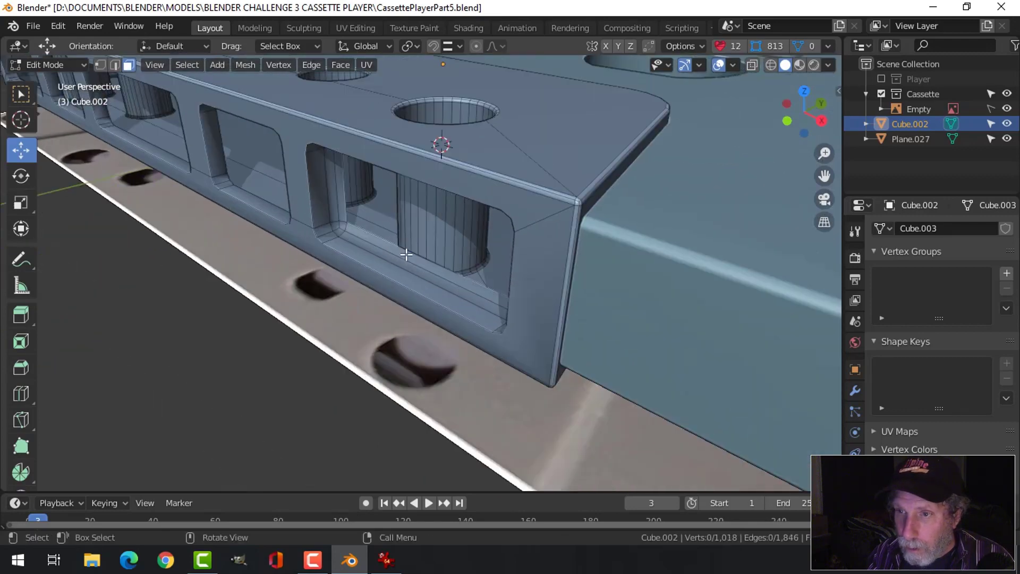
pyautogui.keyDown('alt'); pyautogui.click(340, 234); pyautogui.keyUp('alt')
pyautogui.press('x')
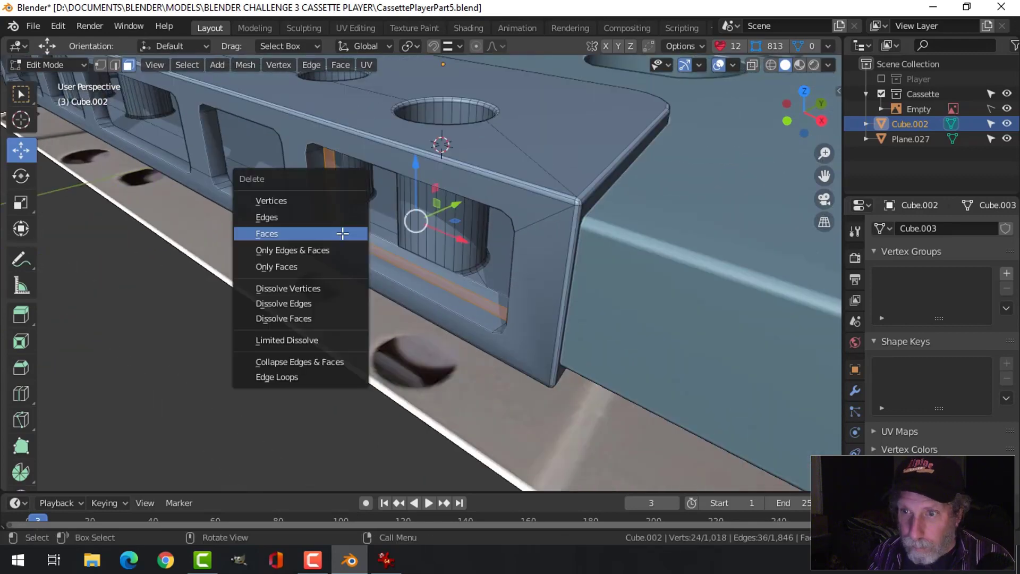
pyautogui.click(345, 236)
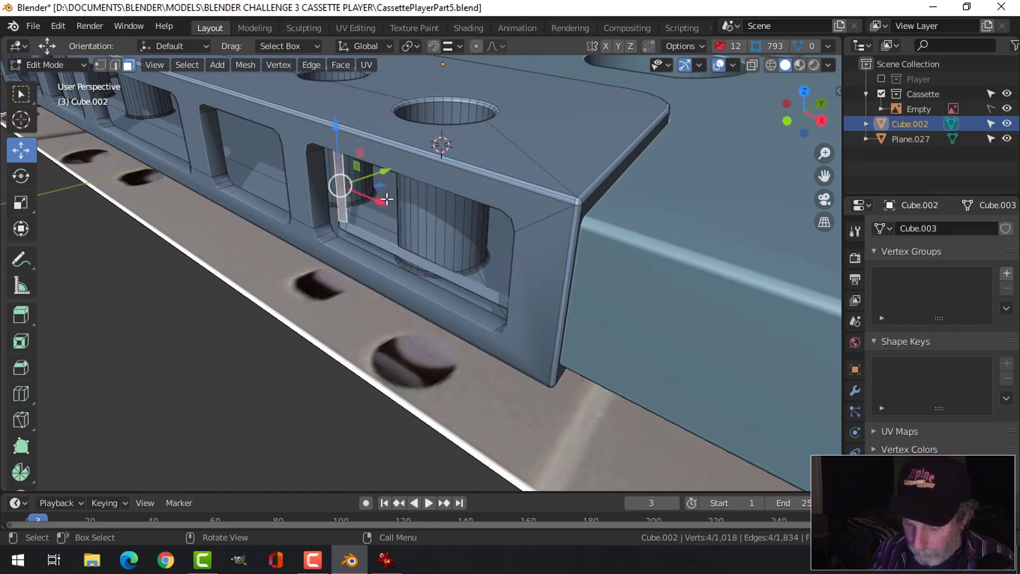
pyautogui.hotkey('ctrl', 'l')
pyautogui.click(387, 198)
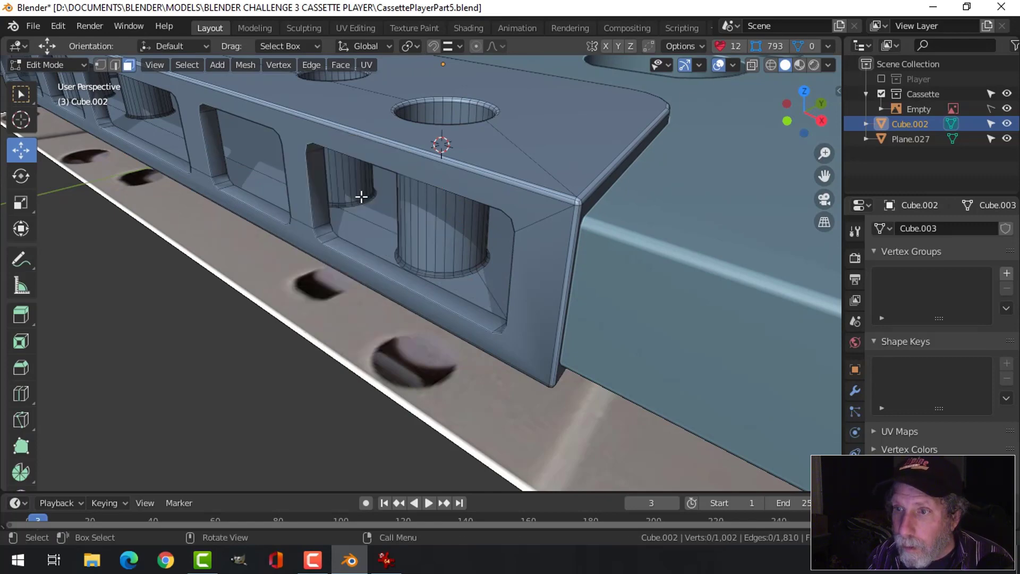
# Hide the raised front piece and open the cassette body mesh for editing
pyautogui.press('Tab')
pyautogui.scroll(-5, 372, 209)
pyautogui.hotkey('alt', 'a')
pyautogui.moveTo(346, 219); pyautogui.dragTo(296, 193, button='middle')
pyautogui.scroll(4, 440, 212)
pyautogui.click(413, 156)
pyautogui.press('h')
pyautogui.click(406, 173)
pyautogui.press('Tab')
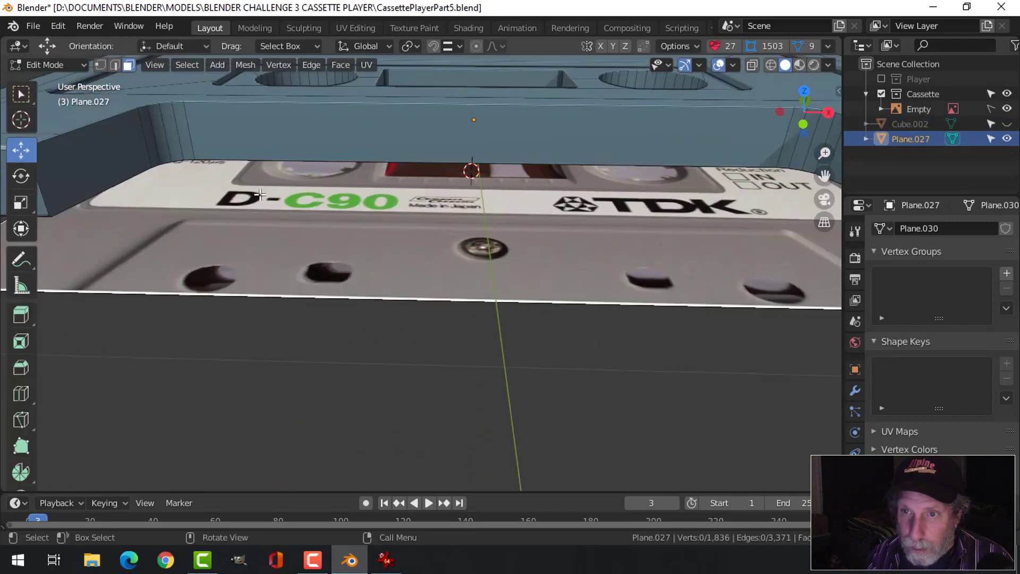
# Delete all the wall faces lining the front notch of the cassette body, including both rounded corners and end walls
pyautogui.press('c')
pyautogui.moveTo(130, 150); pyautogui.dragTo(221, 135)
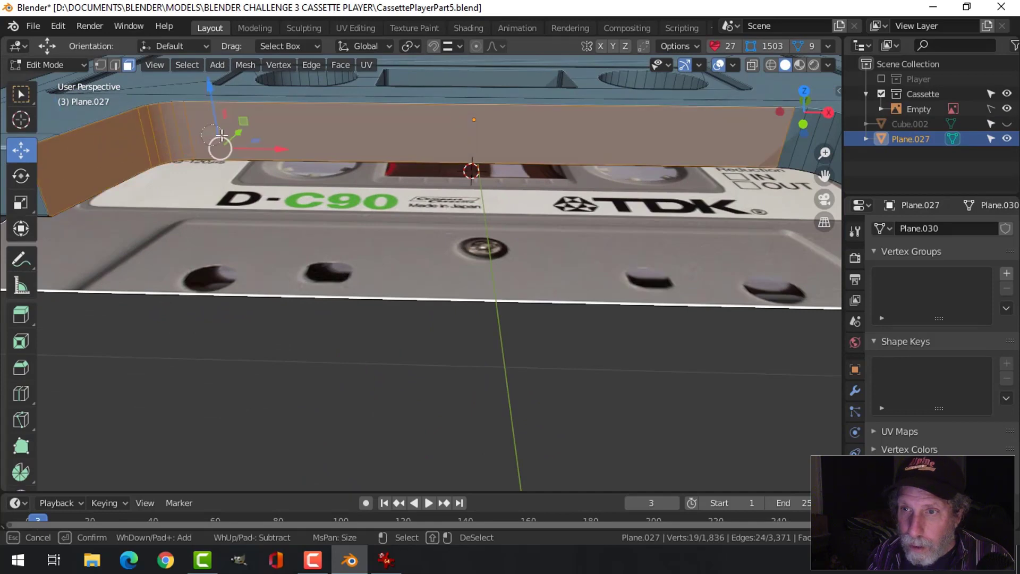
pyautogui.press('Escape')
pyautogui.moveTo(420, 169); pyautogui.dragTo(568, 181, button='middle')
pyautogui.press('c')
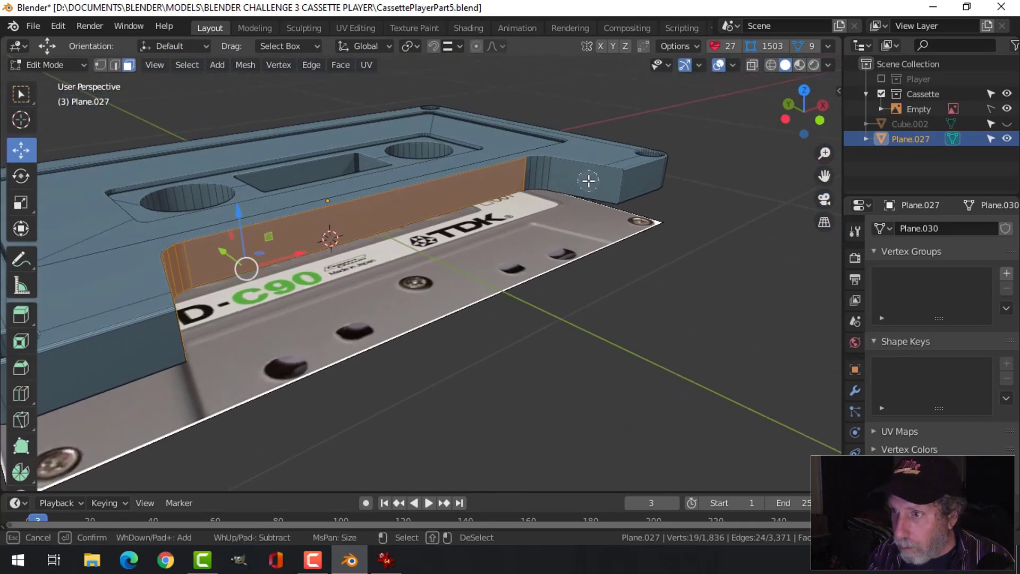
pyautogui.moveTo(587, 177); pyautogui.dragTo(538, 178)
pyautogui.press('Escape')
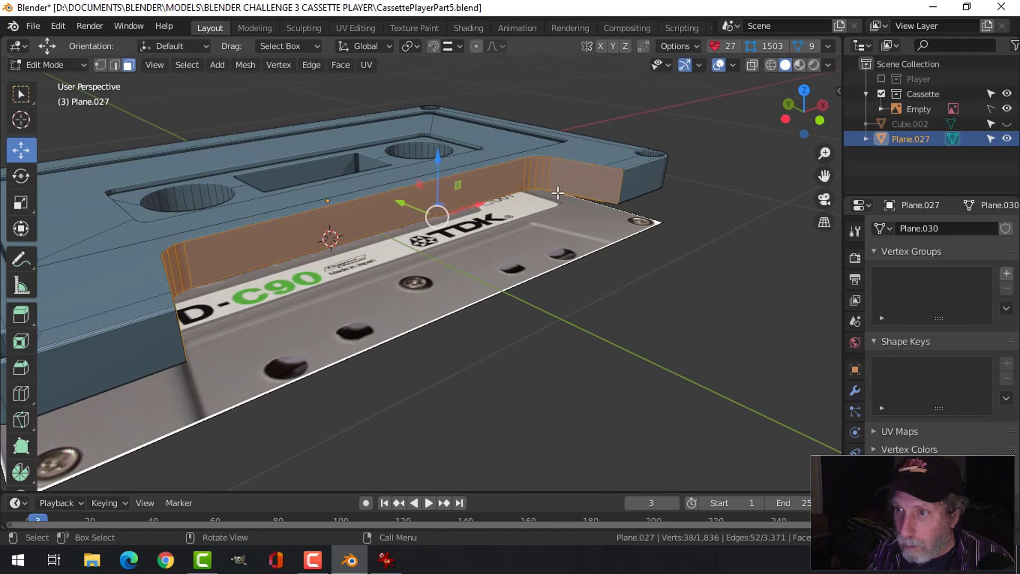
pyautogui.scroll(-3, 558, 194)
pyautogui.moveTo(557, 194); pyautogui.dragTo(430, 223, button='middle')
pyautogui.press('x')
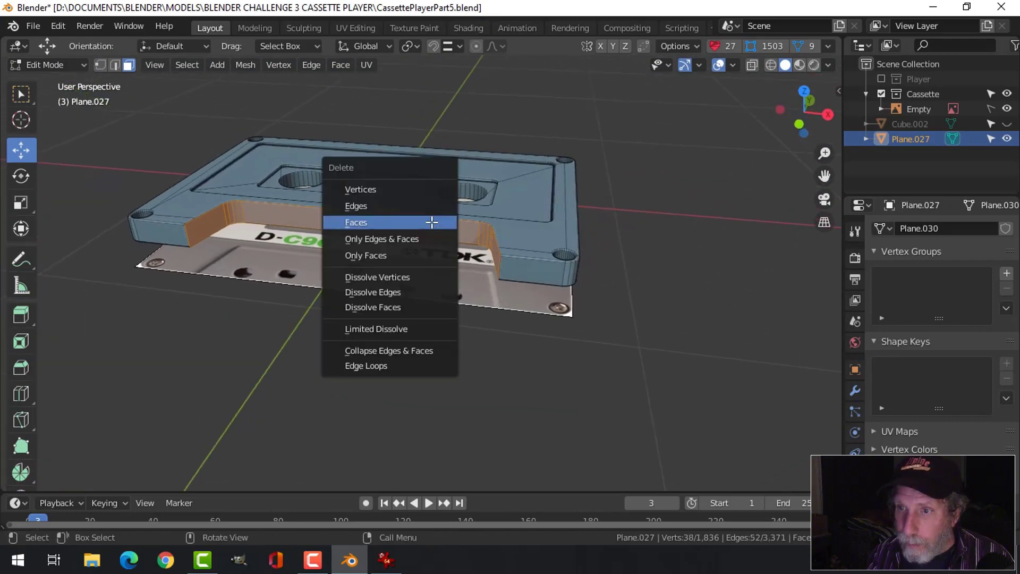
pyautogui.click(430, 220)
# Finish editing the body, unhide the raised front piece and save the file
pyautogui.press('Tab')
pyautogui.hotkey('alt', 'h')
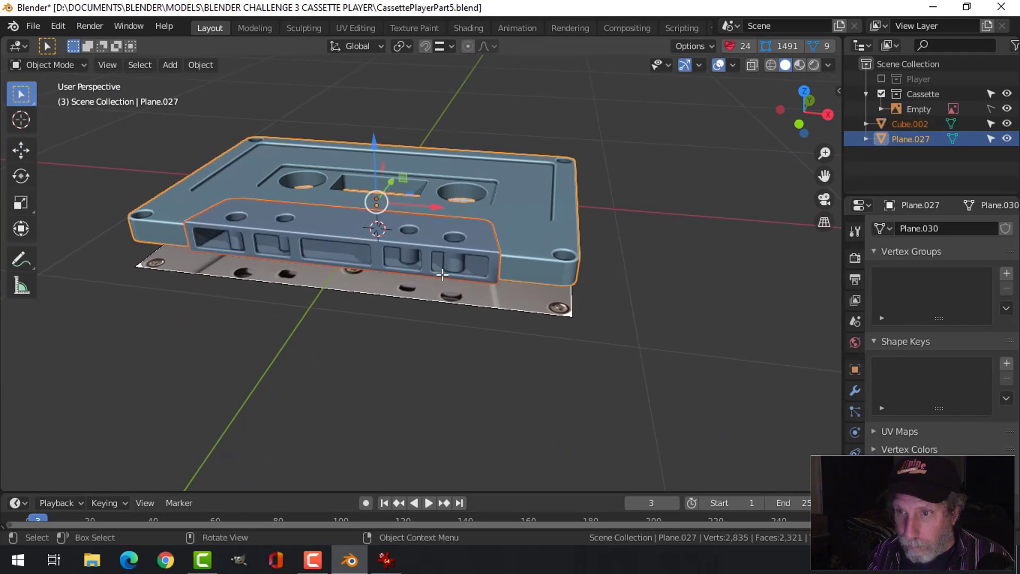
pyautogui.moveTo(442, 275); pyautogui.dragTo(344, 256, button='middle')
pyautogui.hotkey('ctrl', 's')
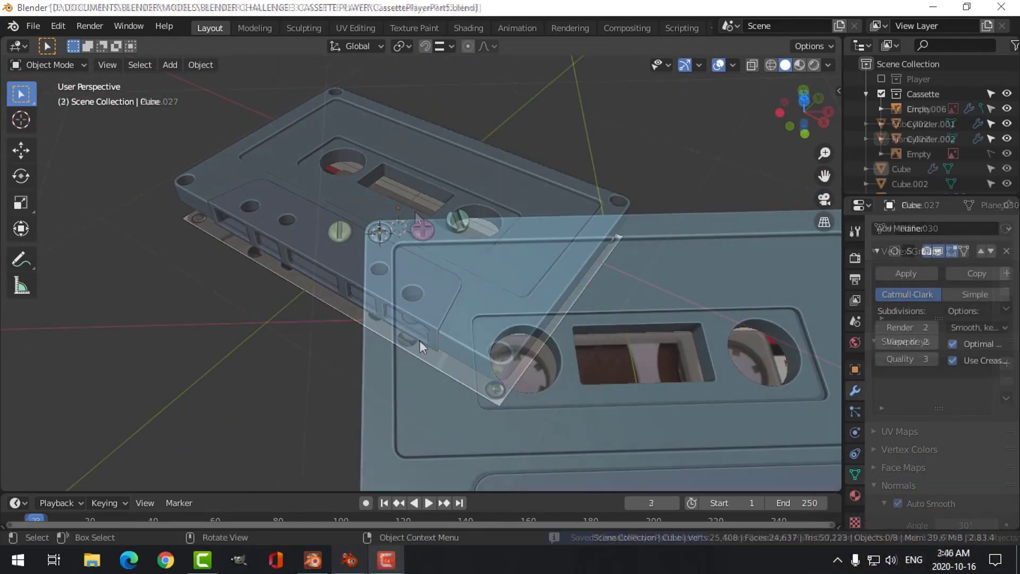
# Add a cube at the corner screw hole, scale its mesh to about 0.04 and raise it above the cassette
pyautogui.hotkey('shift', 'a')
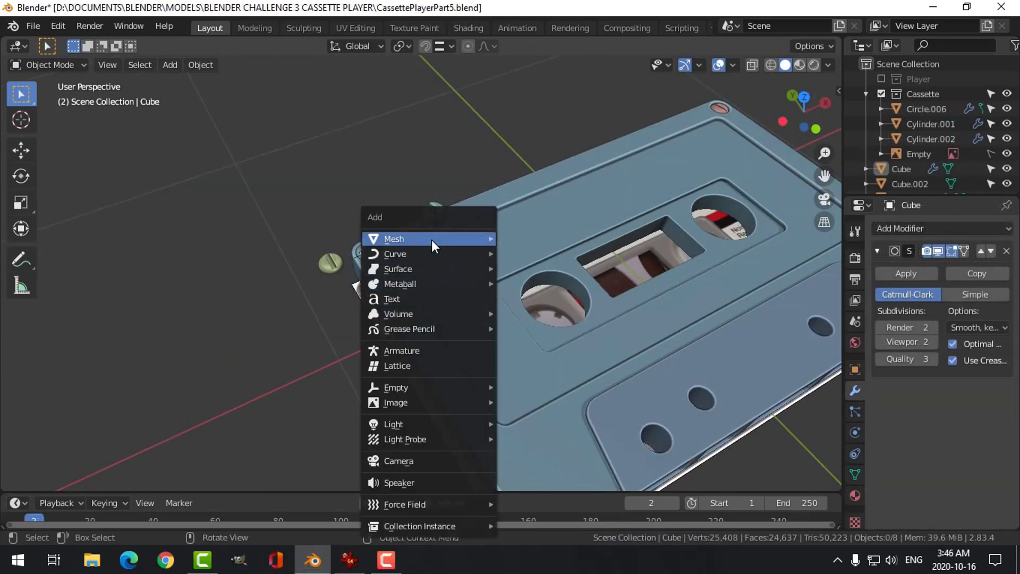
pyautogui.moveTo(432, 239)
pyautogui.click(519, 254)
pyautogui.press('Tab')
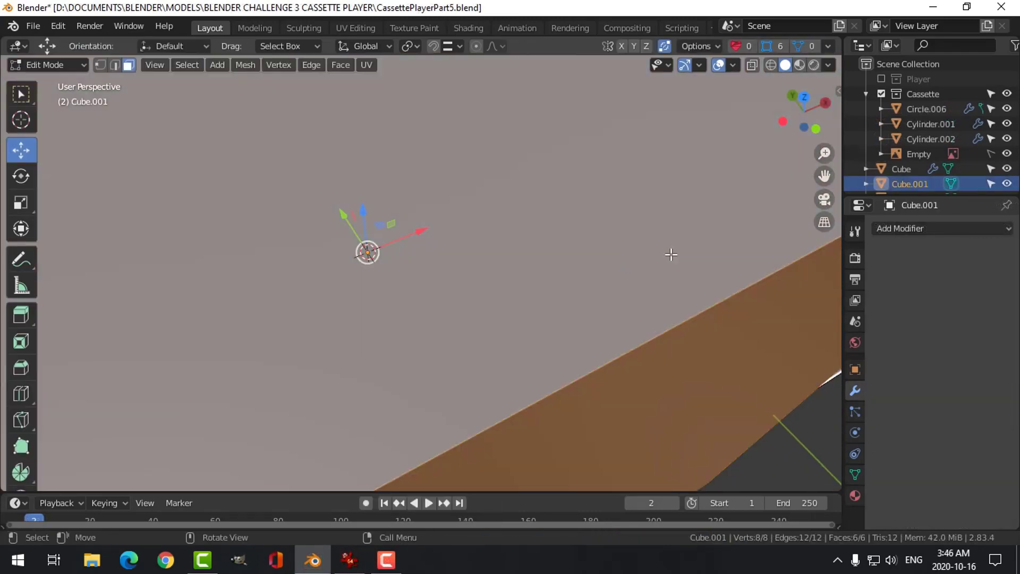
pyautogui.press('s')
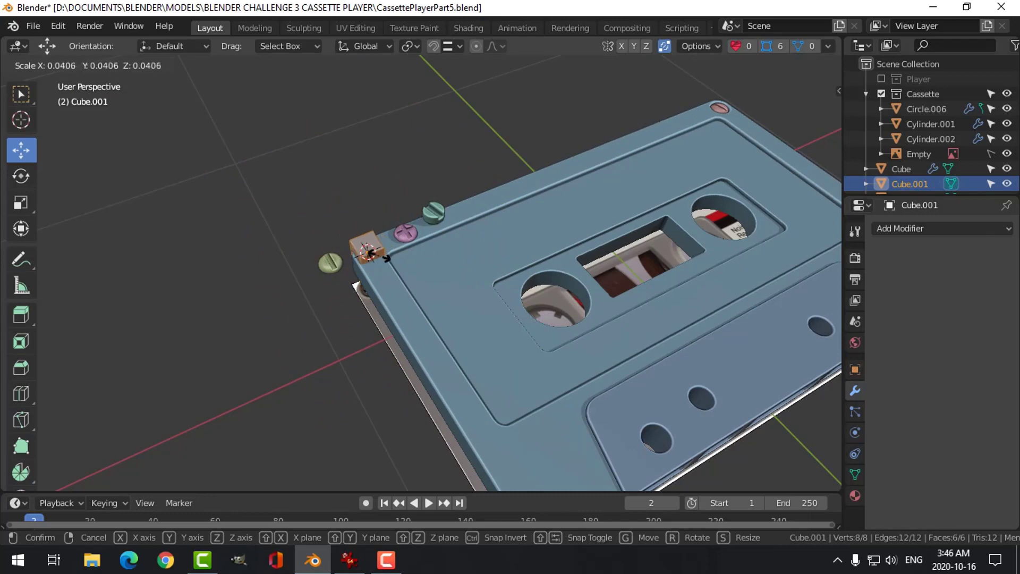
pyautogui.click(378, 254)
pyautogui.moveTo(377, 254); pyautogui.dragTo(378, 195, button='middle')
pyautogui.moveTo(377, 195); pyautogui.dragTo(378, 138)
pyautogui.press('Tab')
pyautogui.moveTo(824, 176); pyautogui.dragTo(832, 247)
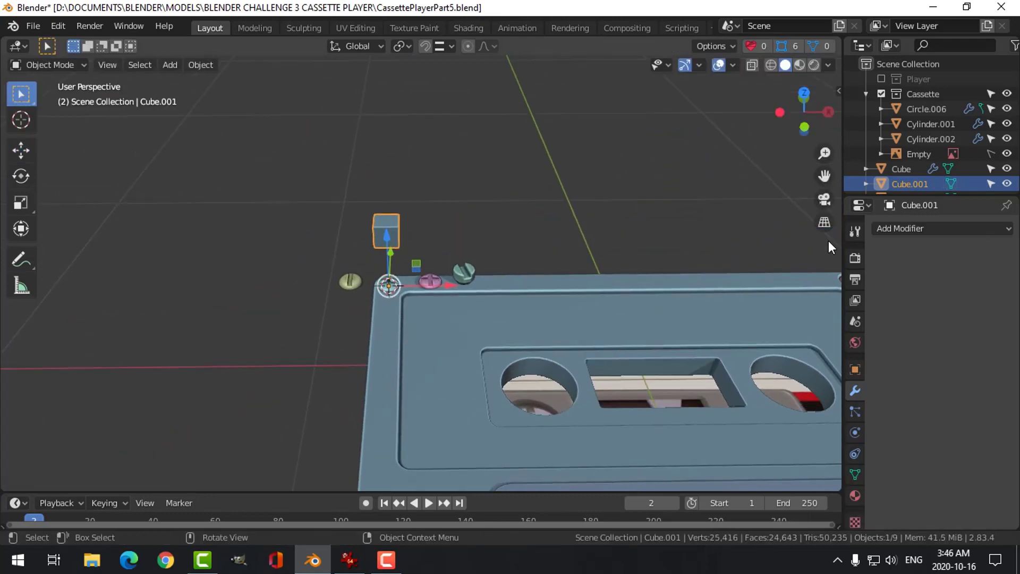
# Give the small cube a Subdivision Surface modifier with viewport level 3 and open its mesh for editing
pyautogui.click(900, 230)
pyautogui.click(761, 471)
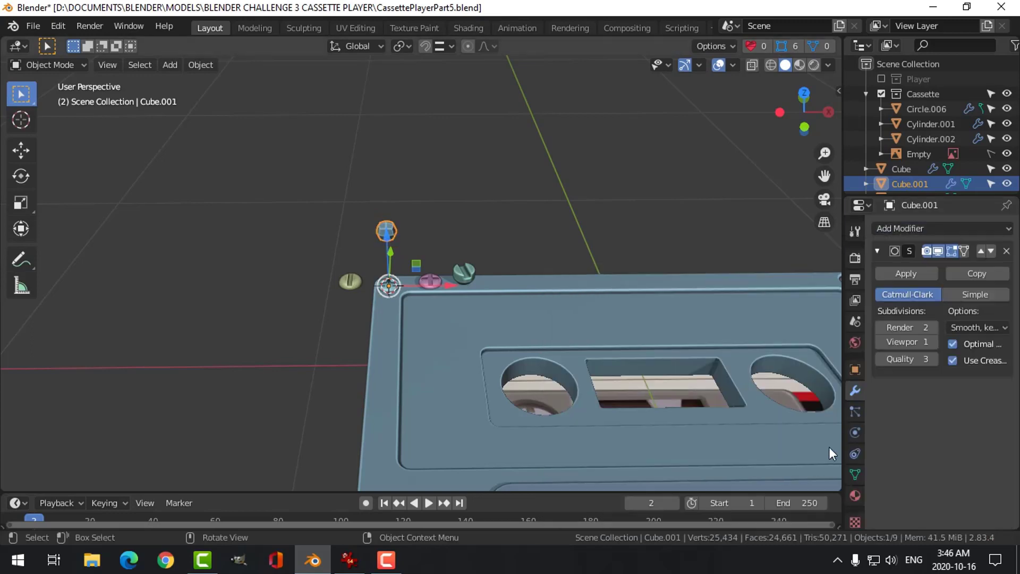
pyautogui.click(934, 342)
pyautogui.press('Tab')
pyautogui.scroll(4, 407, 260)
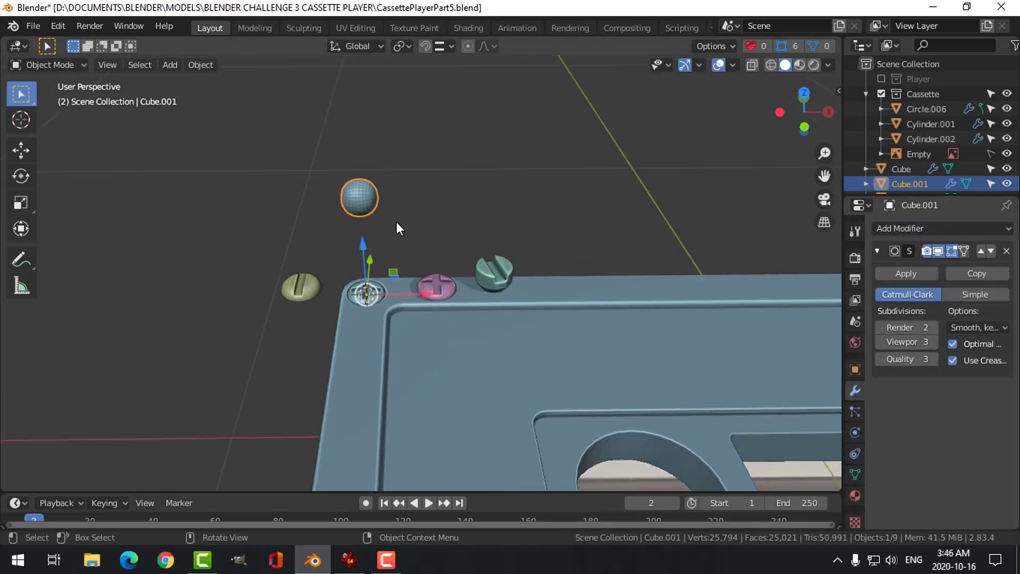
pyautogui.scroll(2, 399, 222)
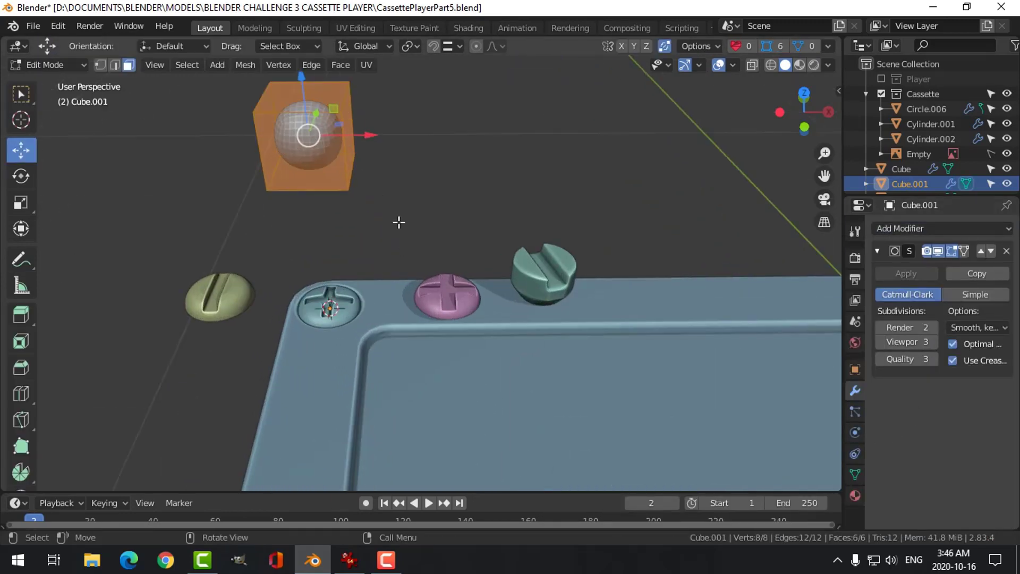
# Cut a horizontal edge loop around the cube's middle and delete the lower half of the mesh
pyautogui.hotkey('ctrl', 'r')
pyautogui.click(344, 153)
pyautogui.rightClick(345, 153)
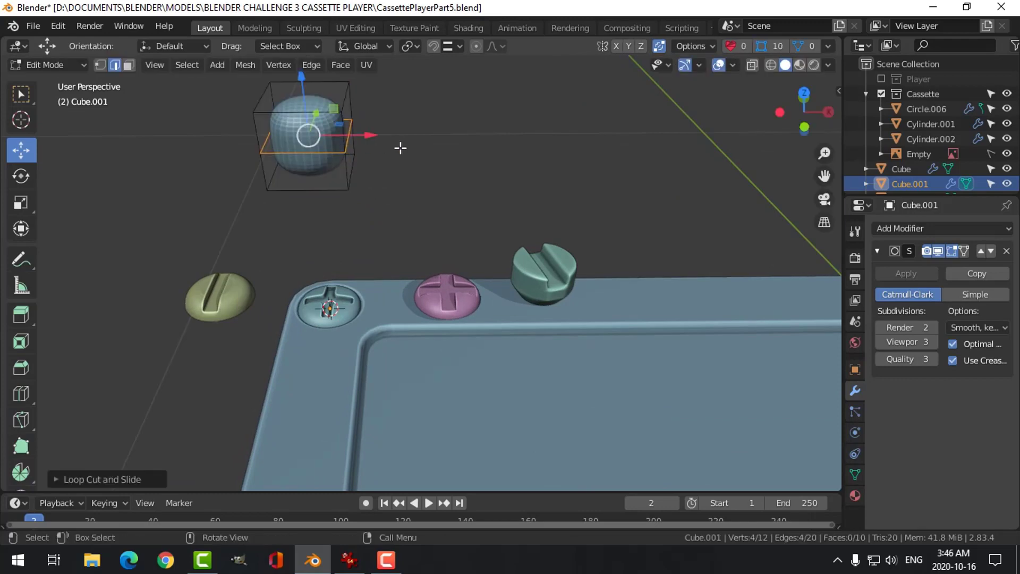
pyautogui.click(401, 148)
pyautogui.press('KP_3')
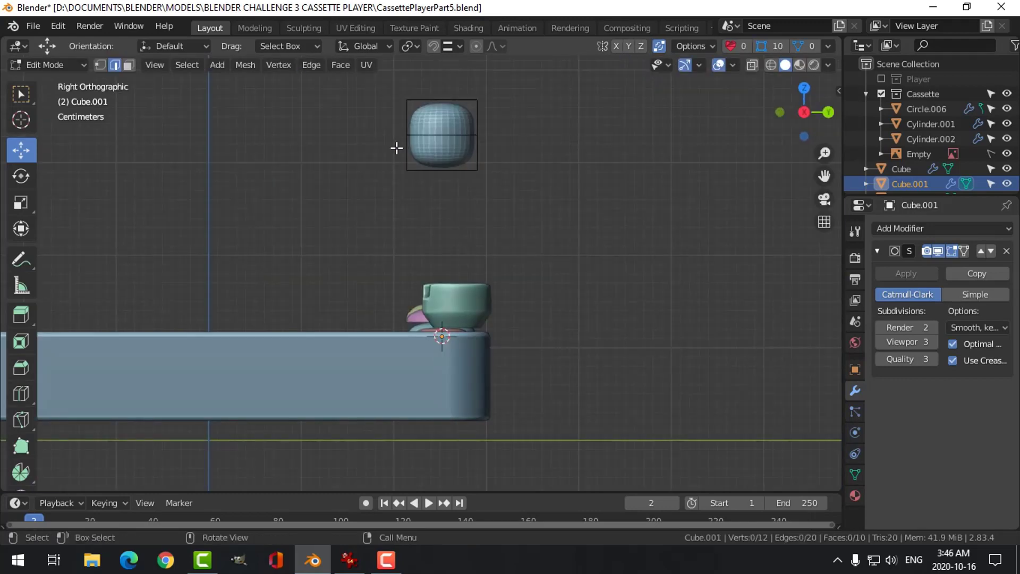
pyautogui.press('z')
pyautogui.click(301, 155)
pyautogui.press('b')
pyautogui.moveTo(546, 203); pyautogui.dragTo(369, 157)
pyautogui.press('x')
pyautogui.click(369, 155)
# Flatten the whole remaining half mesh along Z to about 0.58
pyautogui.press('a')
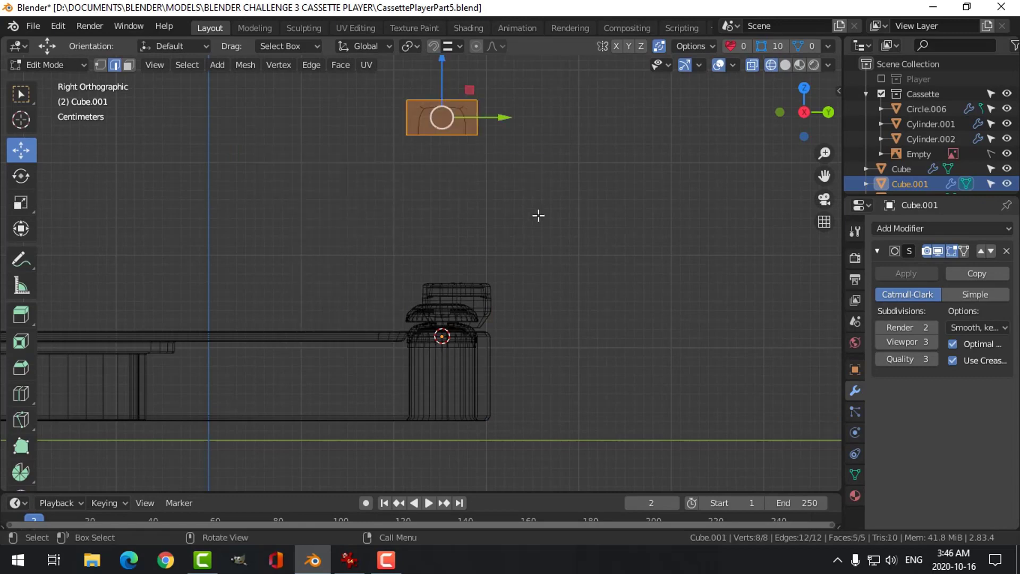
pyautogui.press('s')
pyautogui.press('z')
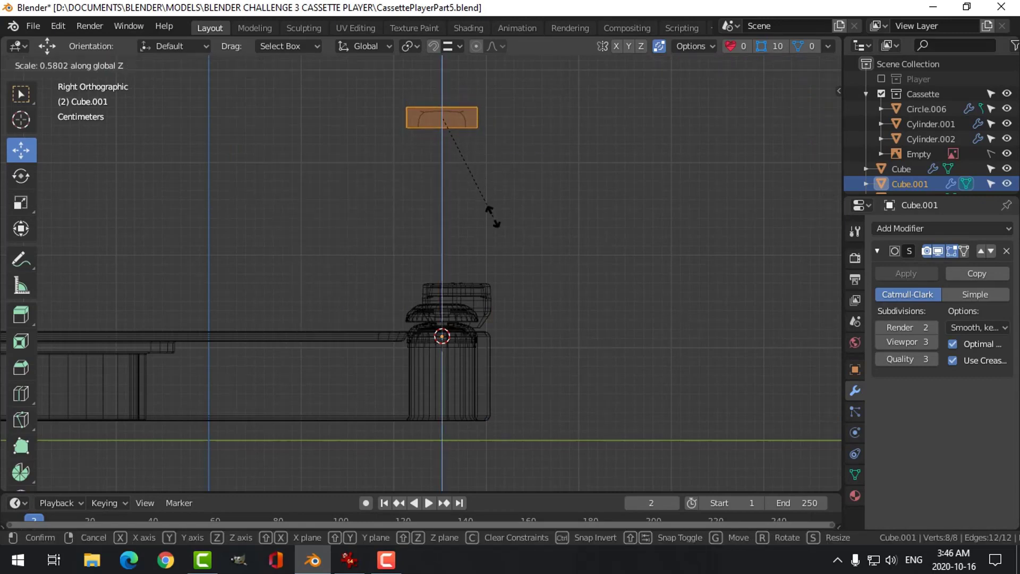
pyautogui.click(491, 215)
# Return to solid shading in top view and apply the dome's Subdivision Surface modifier
pyautogui.press('KP_7')
pyautogui.press('Tab')
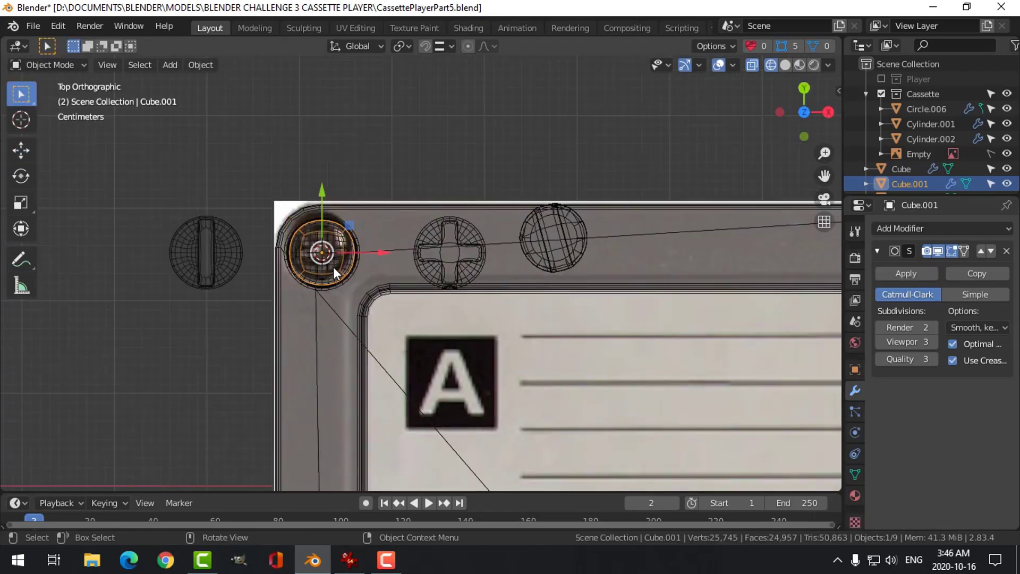
pyautogui.press('z')
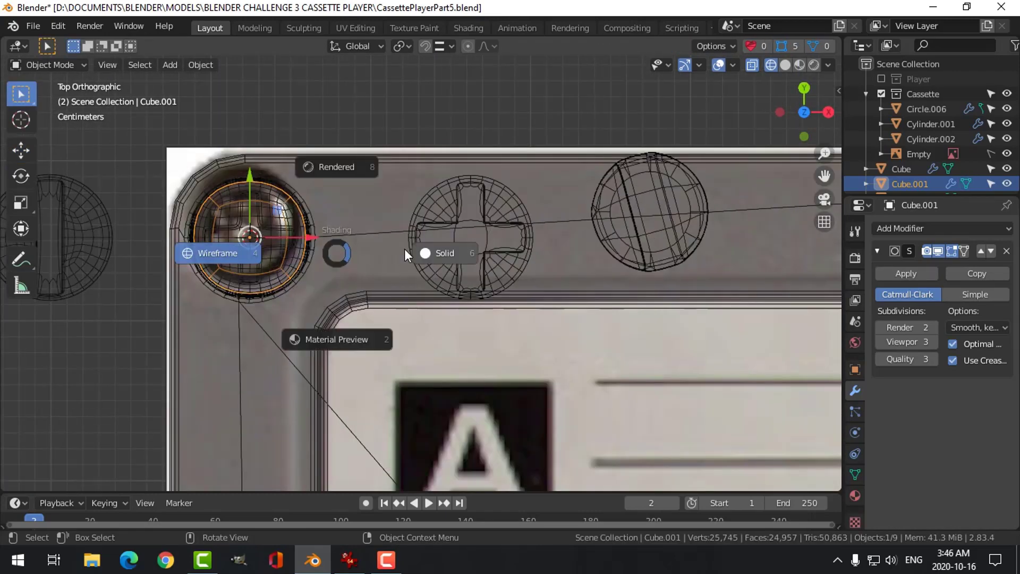
pyautogui.click(411, 250)
pyautogui.keyDown('shift'); pyautogui.moveTo(337, 249); pyautogui.dragTo(413, 236, button='middle'); pyautogui.keyUp('shift')
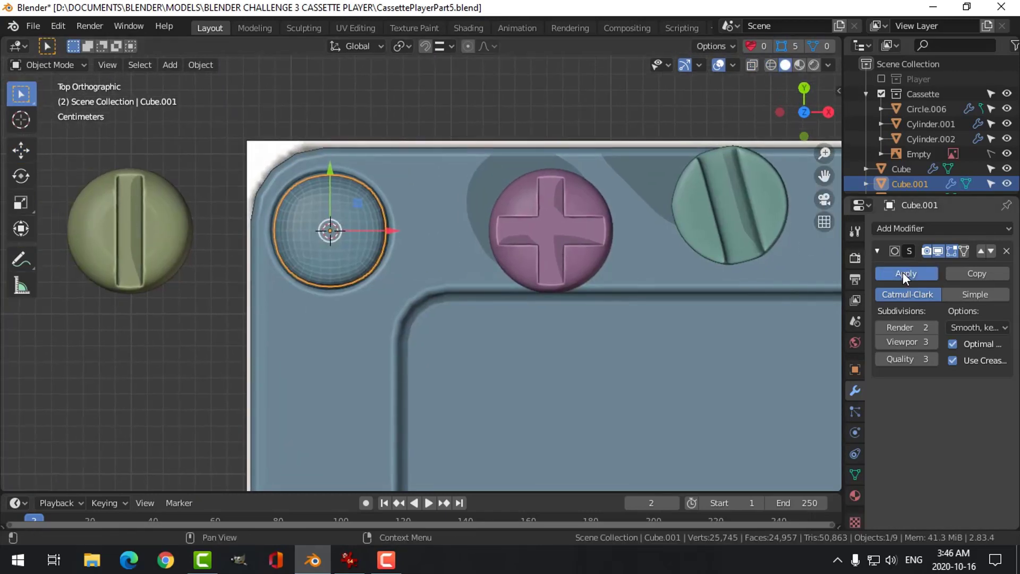
pyautogui.click(906, 274)
# Select a two-face-wide strip of faces along Y through the centre of the screw-head dome
pyautogui.scroll(3, 386, 257)
pyautogui.press('Tab')
pyautogui.keyDown('shift'); pyautogui.moveTo(296, 216); pyautogui.dragTo(356, 229, button='middle'); pyautogui.keyUp('shift')
pyautogui.hotkey('alt', 'a')
pyautogui.press('3')
pyautogui.scroll(2, 346, 223)
pyautogui.press('c')
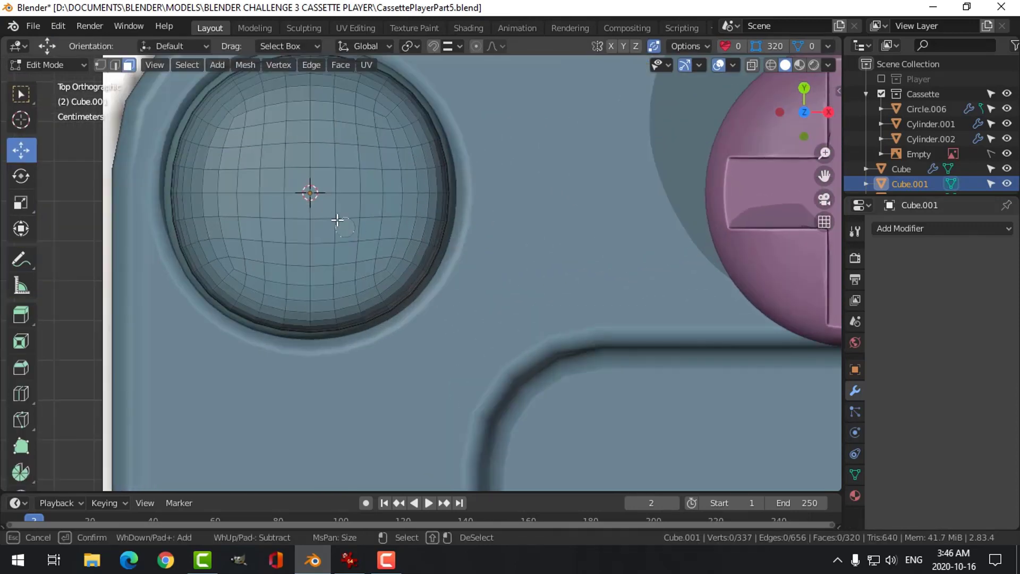
pyautogui.moveTo(314, 213); pyautogui.dragTo(311, 108)
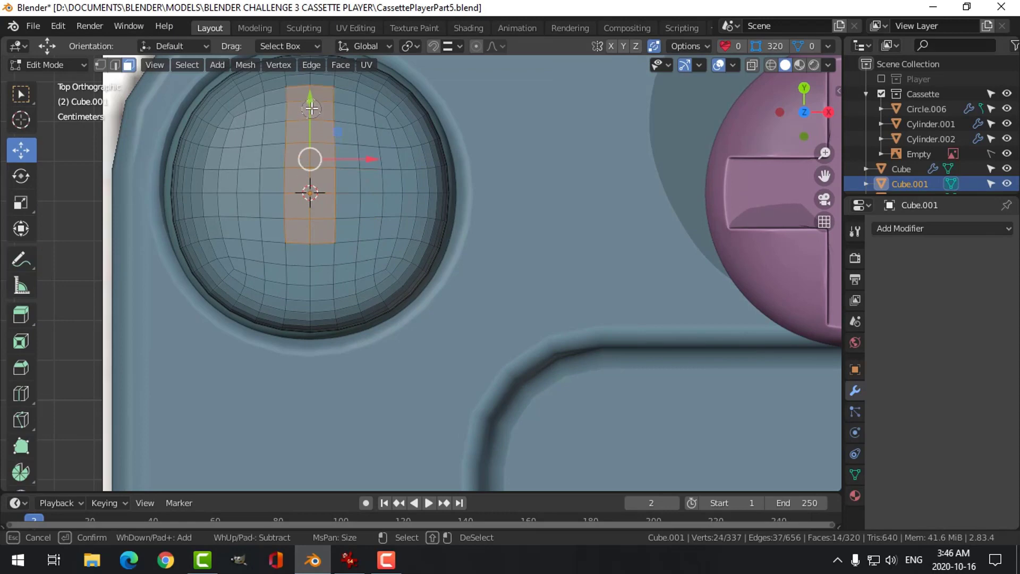
pyautogui.moveTo(300, 191); pyautogui.dragTo(312, 279)
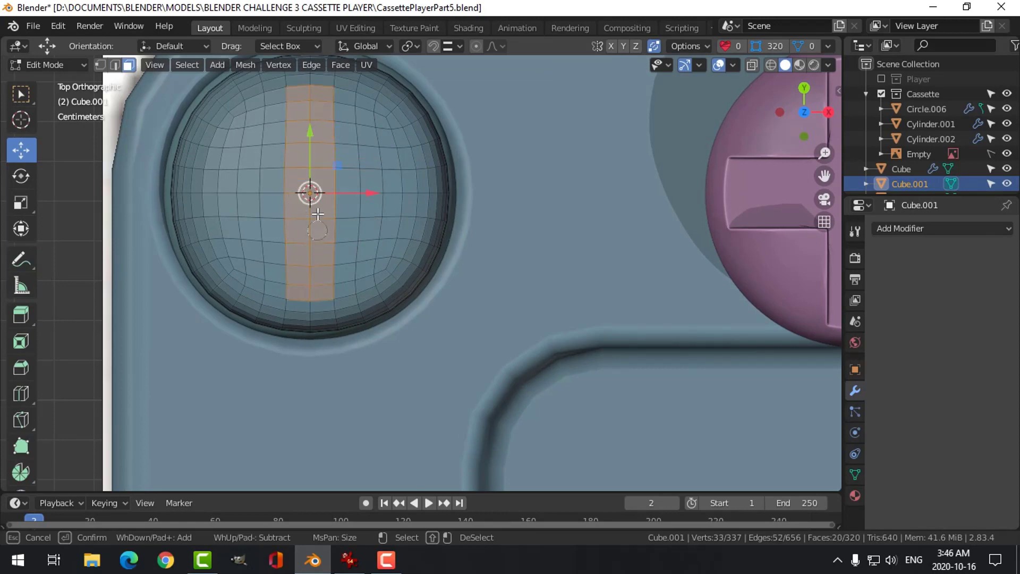
pyautogui.moveTo(318, 112); pyautogui.dragTo(315, 93)
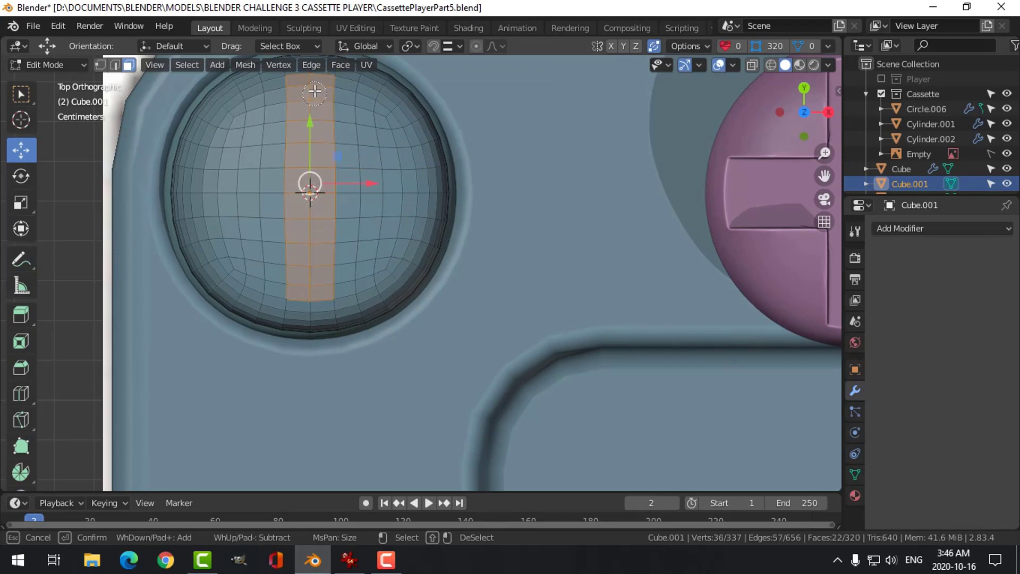
# Extend the selection with a matching strip along X and trim the outermost faces to form an even cross
pyautogui.moveTo(352, 187); pyautogui.dragTo(405, 187)
pyautogui.moveTo(336, 190); pyautogui.dragTo(213, 194)
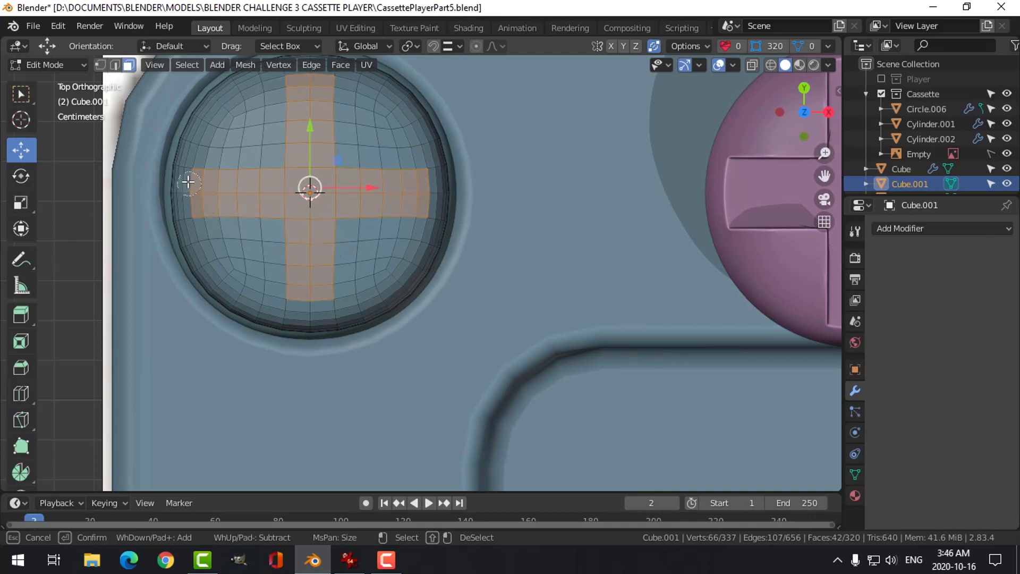
pyautogui.keyDown('shift'); pyautogui.moveTo(188, 183); pyautogui.dragTo(184, 197); pyautogui.keyUp('shift')
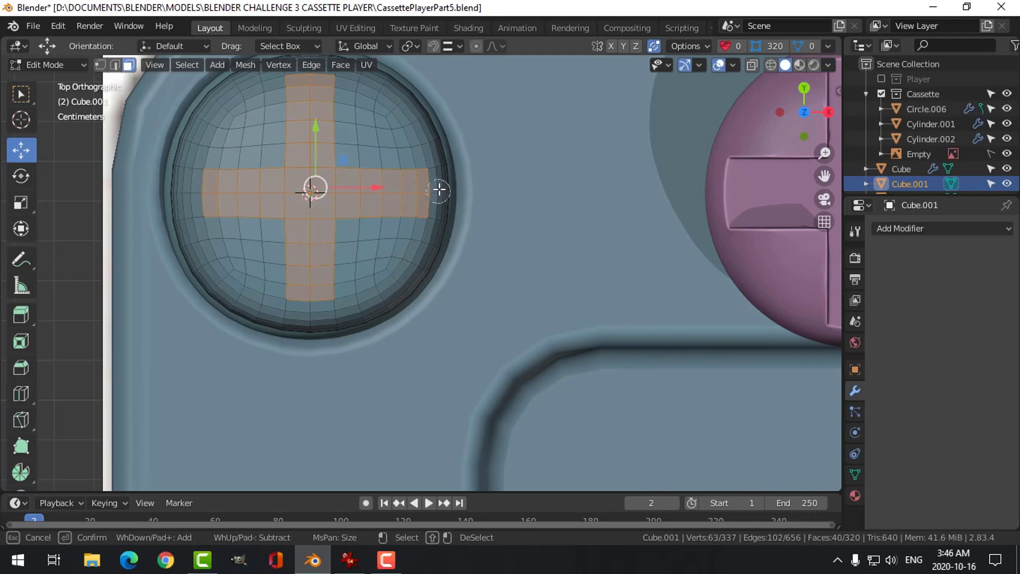
pyautogui.keyDown('shift'); pyautogui.moveTo(437, 181); pyautogui.dragTo(438, 200); pyautogui.keyUp('shift')
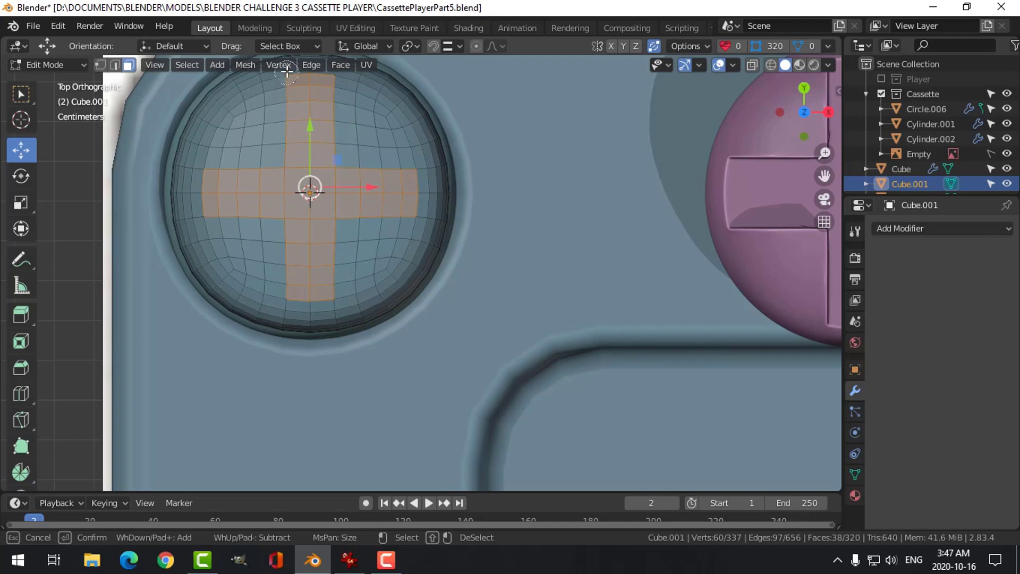
pyautogui.press('Escape')
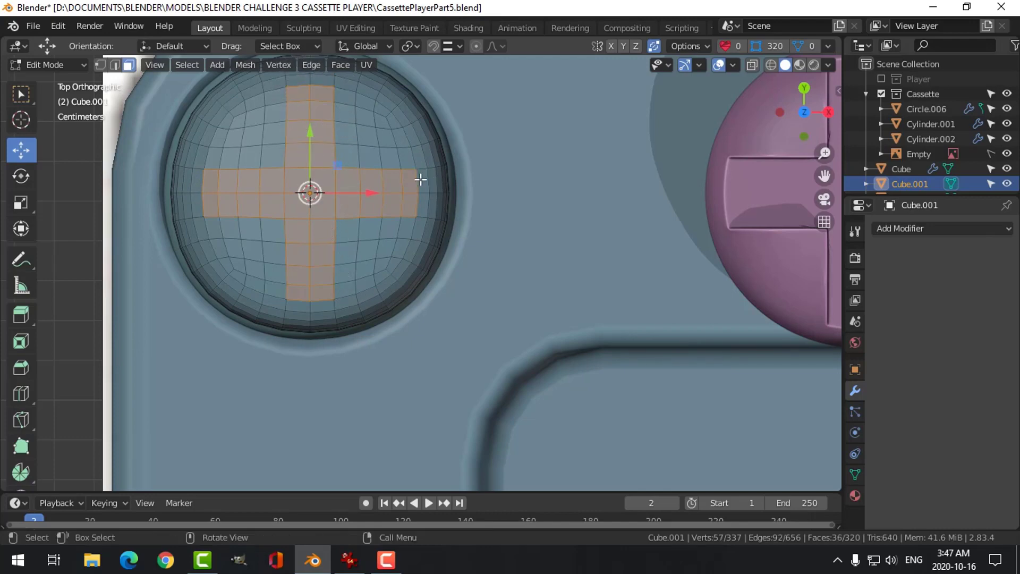
# Inset the cross-shaped face selection slightly and extrude it about 0.0054 m down into the dome to form the slots
pyautogui.scroll(-3, 457, 213)
pyautogui.moveTo(473, 237); pyautogui.dragTo(401, 337, button='middle')
pyautogui.scroll(-2, 392, 204)
pyautogui.moveTo(522, 312); pyautogui.dragTo(486, 331, button='middle')
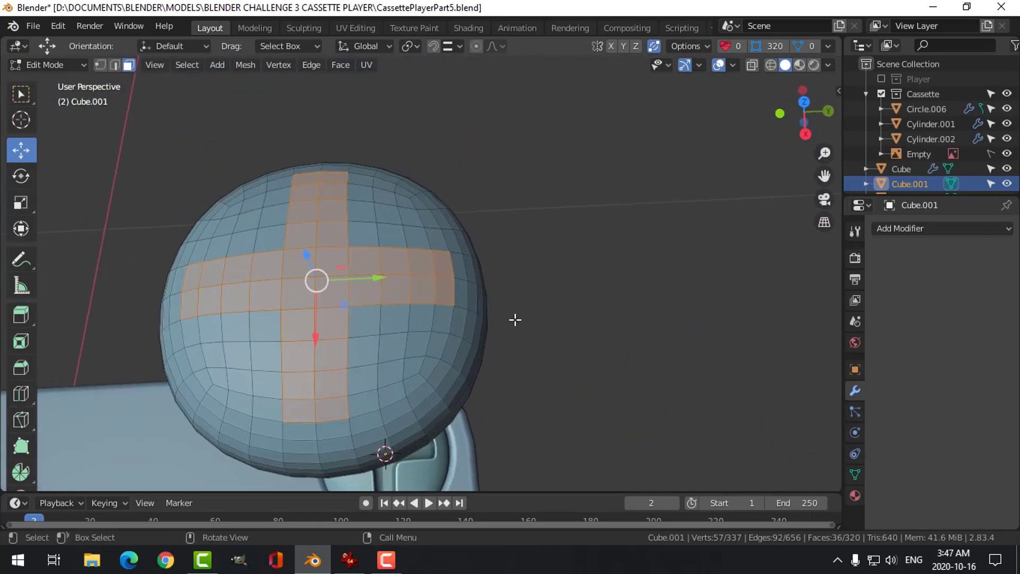
pyautogui.press('i')
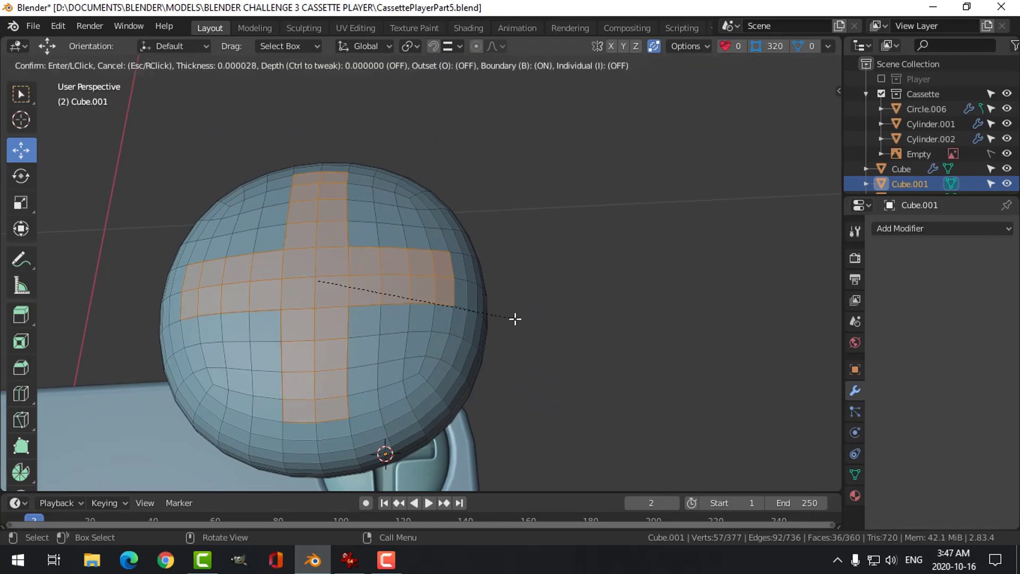
pyautogui.click(510, 316)
pyautogui.moveTo(510, 317); pyautogui.dragTo(478, 314, button='middle')
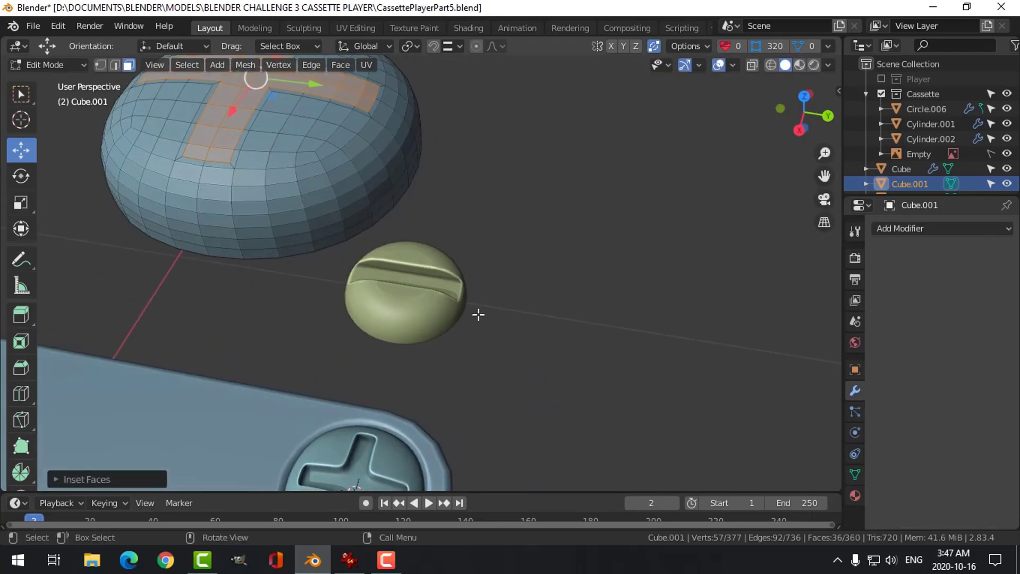
pyautogui.press('e')
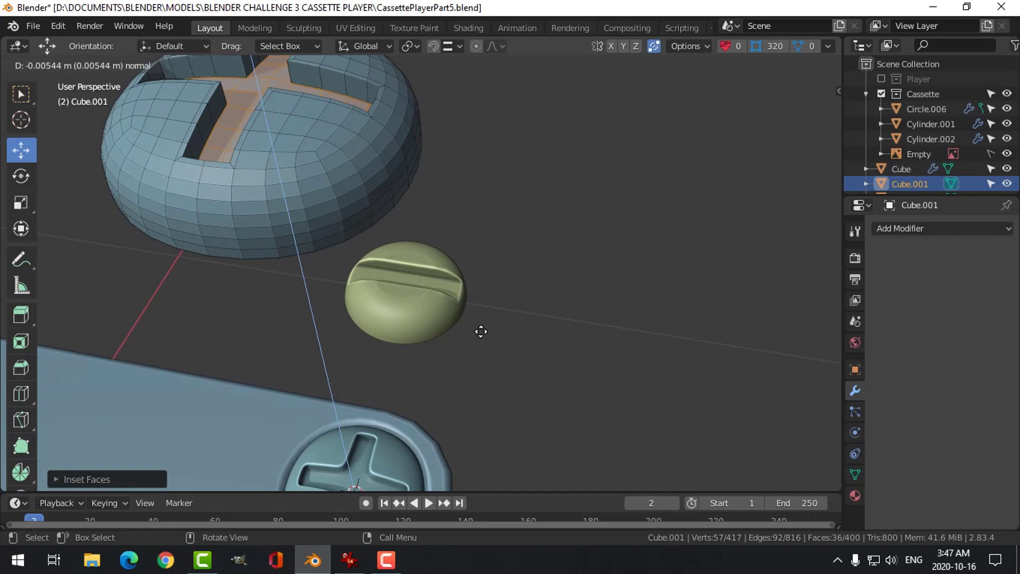
pyautogui.click(480, 331)
# Add a level 1 Subdivision Surface modifier to the slotted dome in Object Mode and shade it smooth
pyautogui.press('Tab')
pyautogui.hotkey('ctrl', '1')
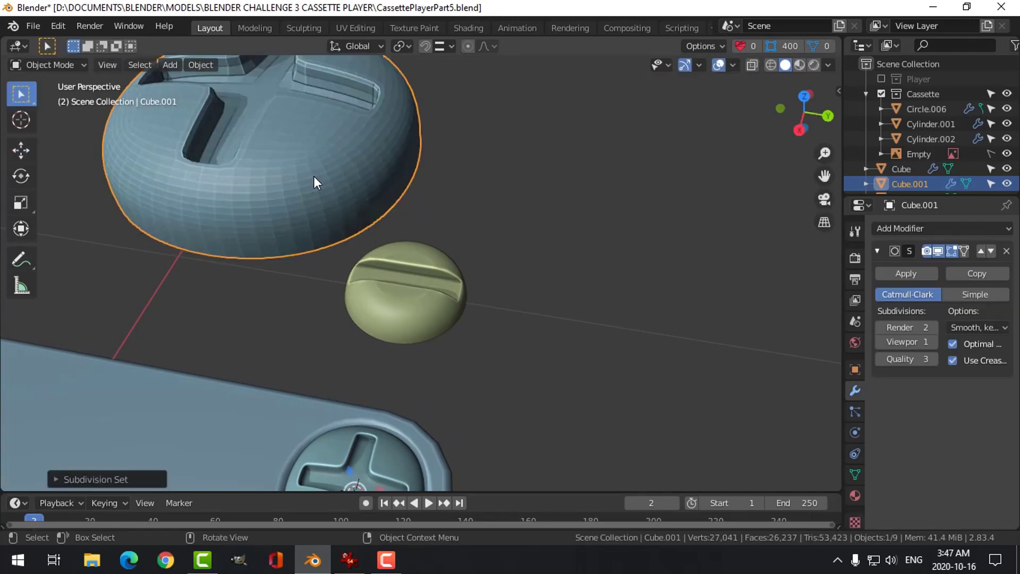
pyautogui.rightClick(313, 176)
pyautogui.click(322, 178)
pyautogui.scroll(-2, 324, 181)
pyautogui.hotkey('alt', 'a')
# Scale the new screw head uniformly so that its outline fits the corner hole in top view
pyautogui.moveTo(346, 201); pyautogui.dragTo(375, 271, button='middle')
pyautogui.scroll(-1, 361, 274)
pyautogui.click(375, 274)
pyautogui.press('s')
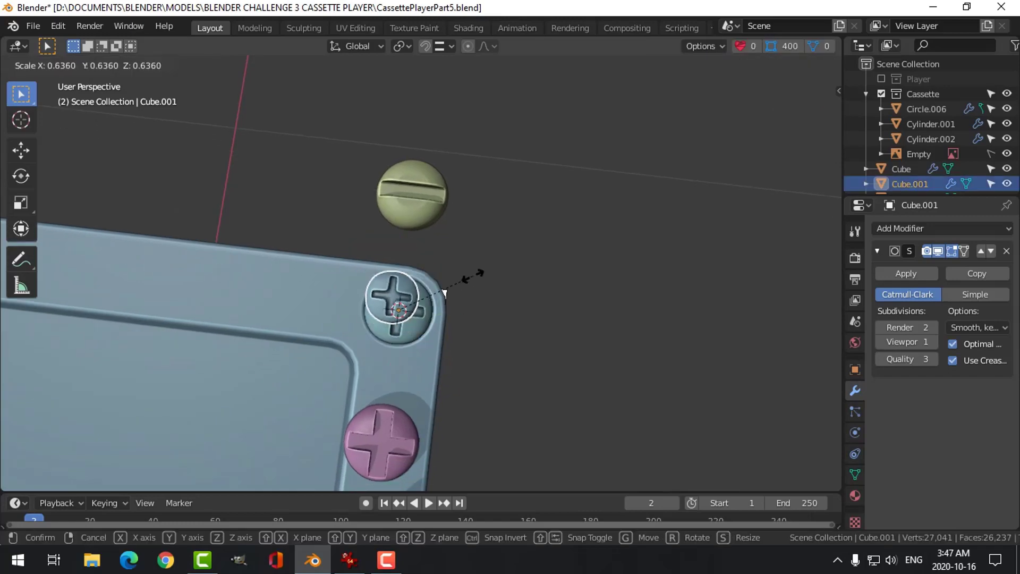
pyautogui.click(444, 290)
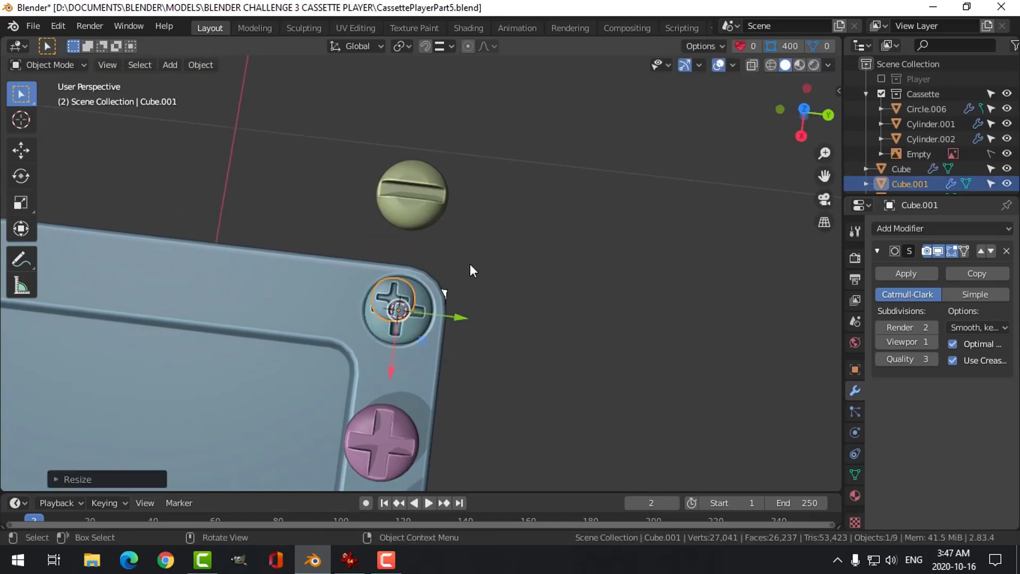
pyautogui.press('KP_7')
pyautogui.press('s')
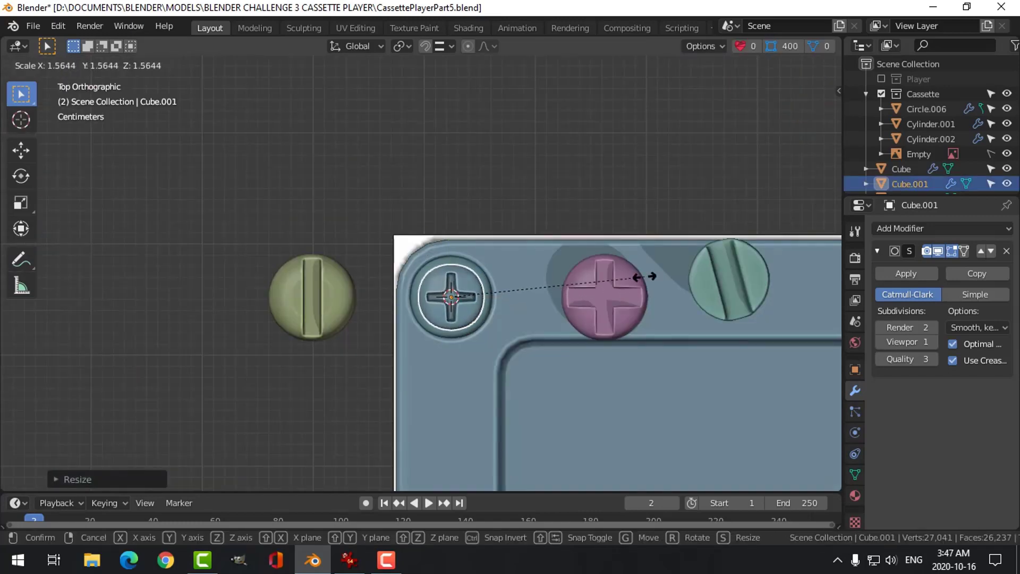
pyautogui.click(690, 258)
# Move the old cross-slotted head out of the corner hole, about 0.22 m along negative X, beyond the olive screw
pyautogui.moveTo(593, 357); pyautogui.dragTo(467, 378, button='middle')
pyautogui.click(466, 377)
pyautogui.press('g')
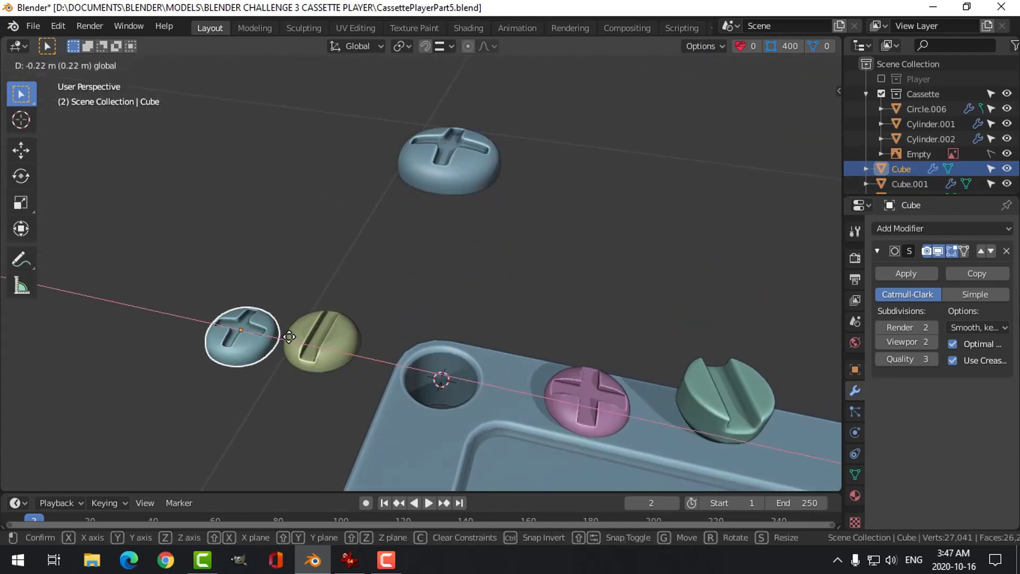
pyautogui.click(298, 341)
# Set the new screw head's origin to its geometry and lower the head along Z into the corner hole
pyautogui.click(458, 168)
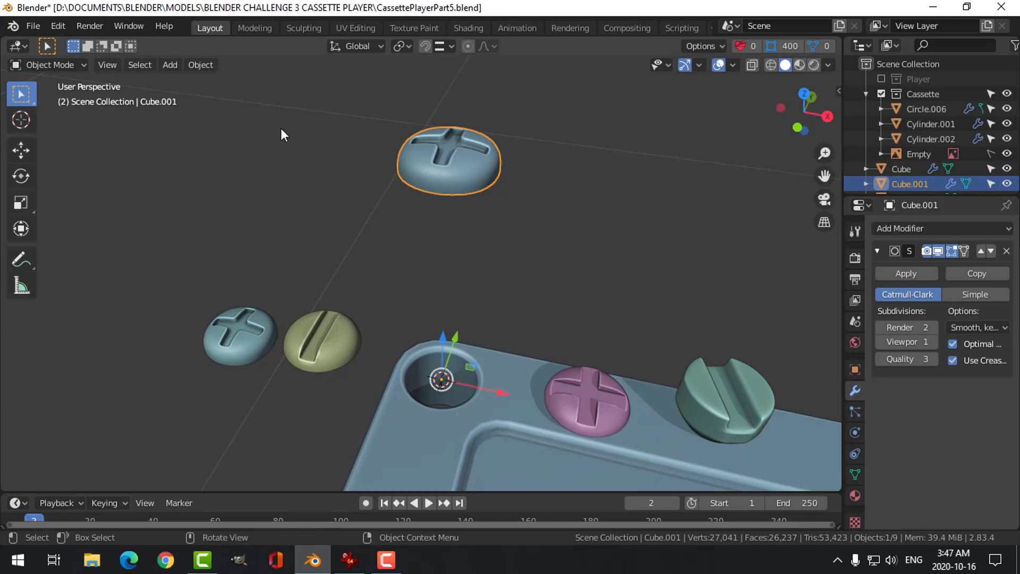
pyautogui.rightClick(460, 152)
pyautogui.moveTo(419, 189)
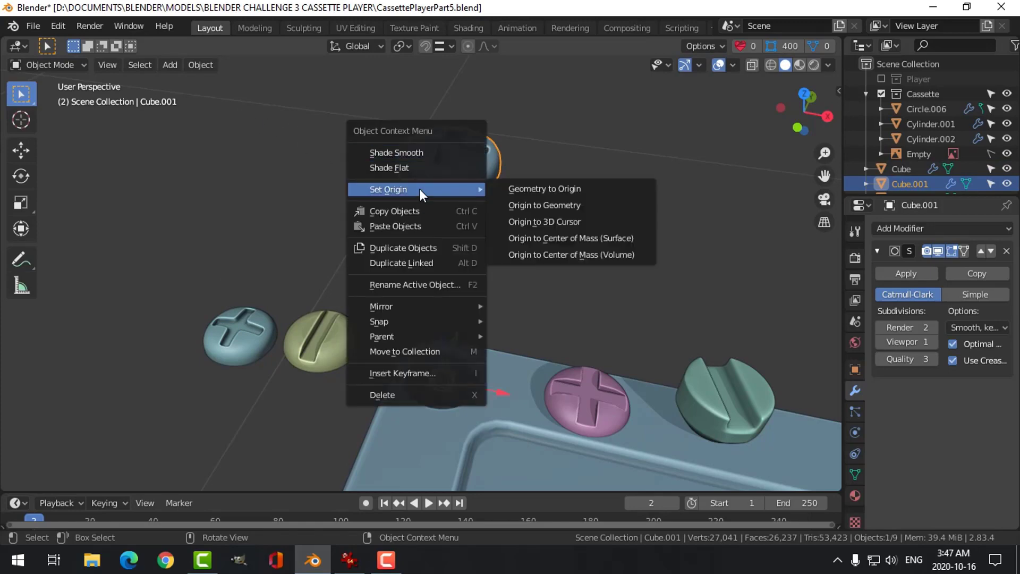
pyautogui.click(533, 205)
pyautogui.moveTo(454, 97); pyautogui.dragTo(448, 346)
pyautogui.click(534, 349)
# Inspect the seated screw head in isolation and within the full scene, checking its shape and Subdivision Surface settings
pyautogui.moveTo(511, 340); pyautogui.dragTo(497, 369, button='middle')
pyautogui.scroll(2, 496, 366)
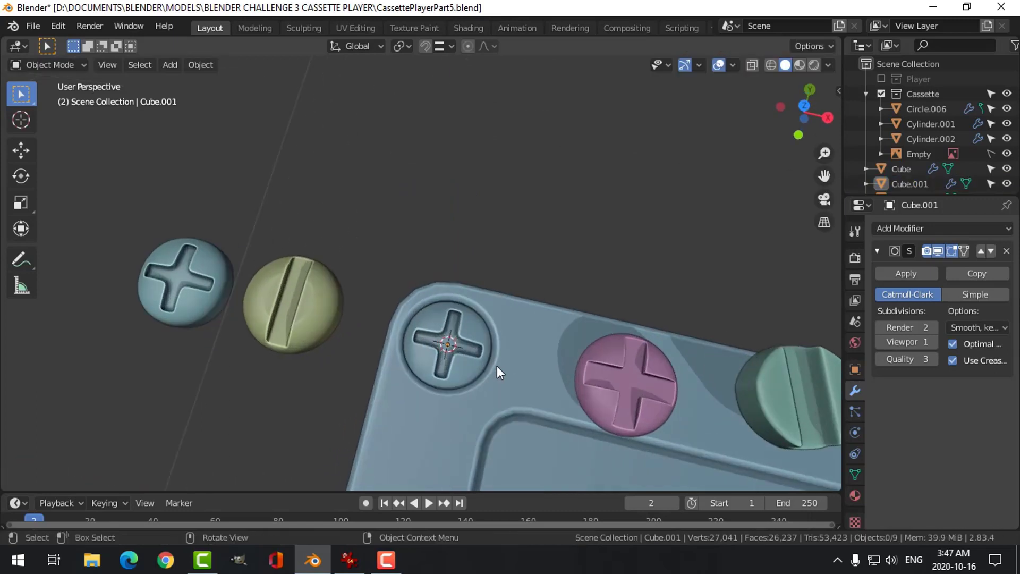
pyautogui.click(470, 342)
pyautogui.press('KP_Divide')
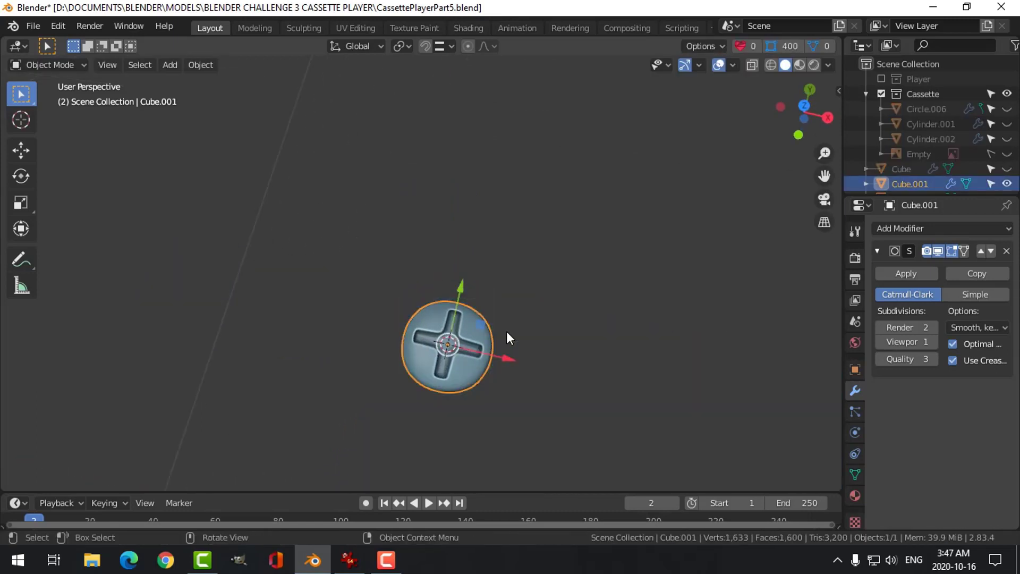
pyautogui.click(573, 387)
pyautogui.press('KP_Divide')
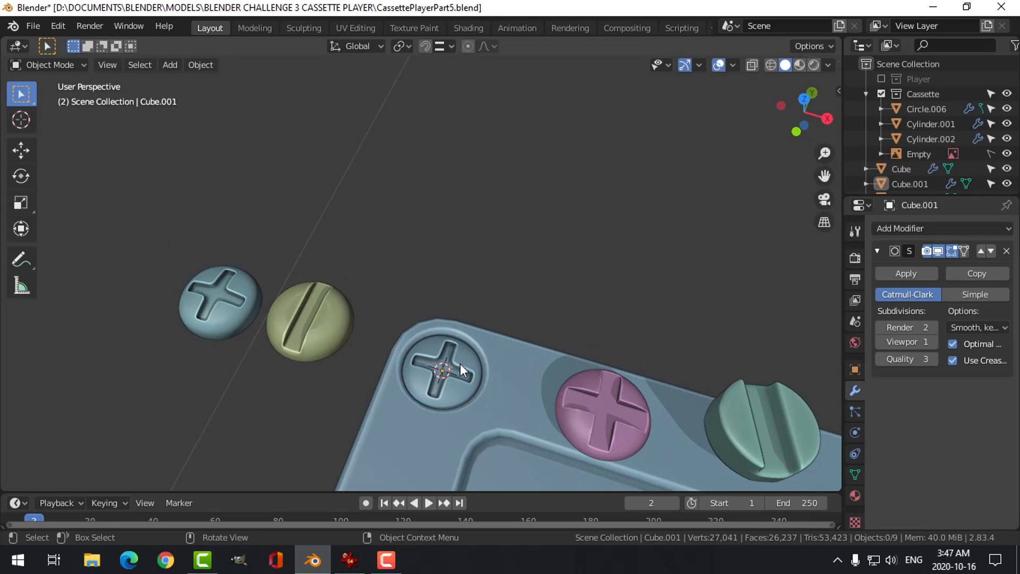
pyautogui.click(460, 364)
pyautogui.keyDown('shift'); pyautogui.moveTo(517, 382); pyautogui.dragTo(508, 328, button='middle'); pyautogui.keyUp('shift')
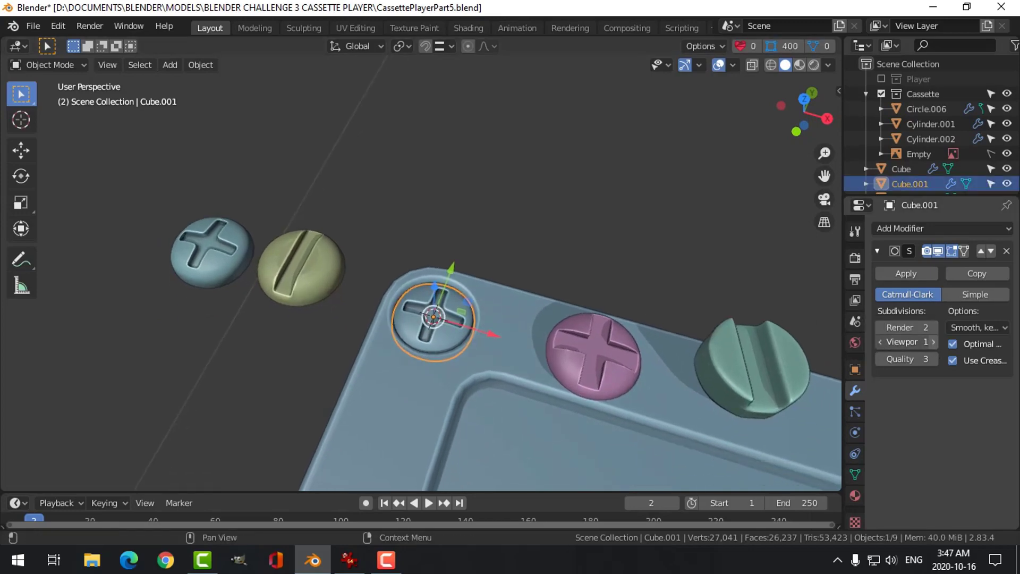
pyautogui.click(884, 345)
pyautogui.scroll(2, 508, 346)
pyautogui.moveTo(508, 346); pyautogui.dragTo(484, 330, button='middle')
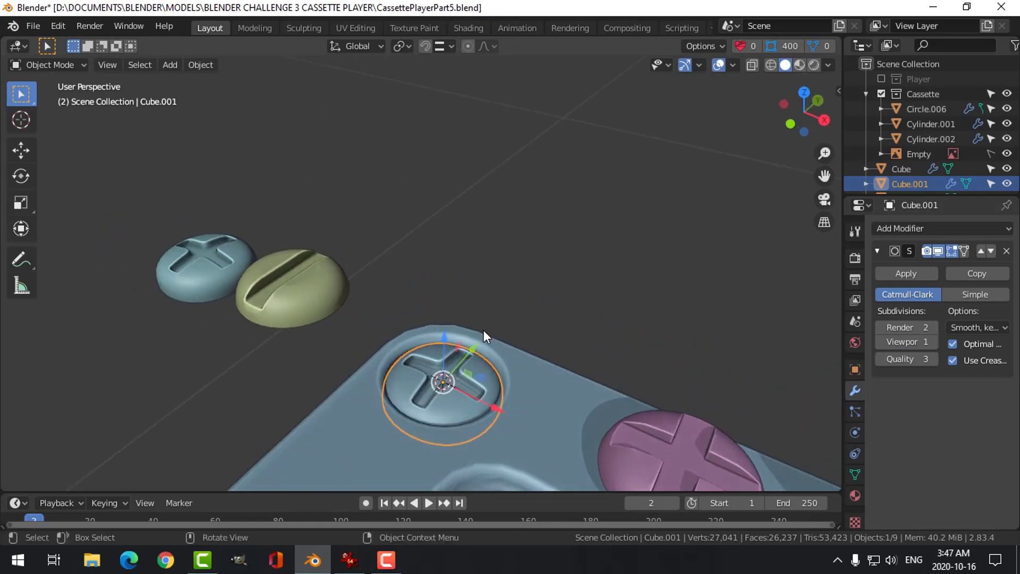
# Duplicate the screw head, raise the copy along Z above the hole, and delete the original in the hole
pyautogui.hotkey('shift', 'd')
pyautogui.rightClick(483, 330)
pyautogui.moveTo(447, 327); pyautogui.dragTo(447, 233)
pyautogui.click(445, 387)
pyautogui.press('x')
pyautogui.click(445, 389)
# Lower the duplicated screw head along Z into the corner hole and deselect it
pyautogui.click(452, 316)
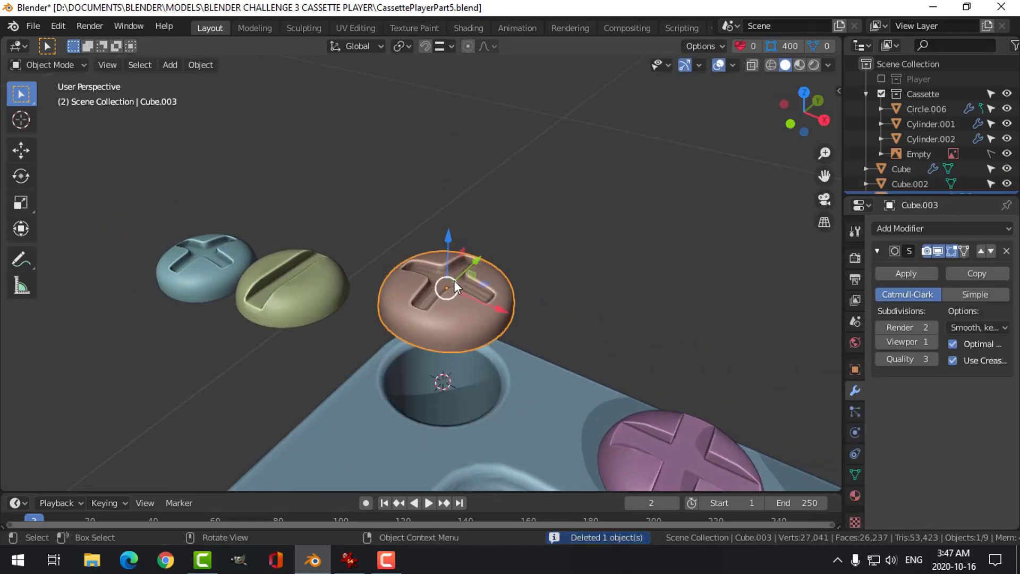
pyautogui.press('g')
pyautogui.press('z')
pyautogui.click(449, 347)
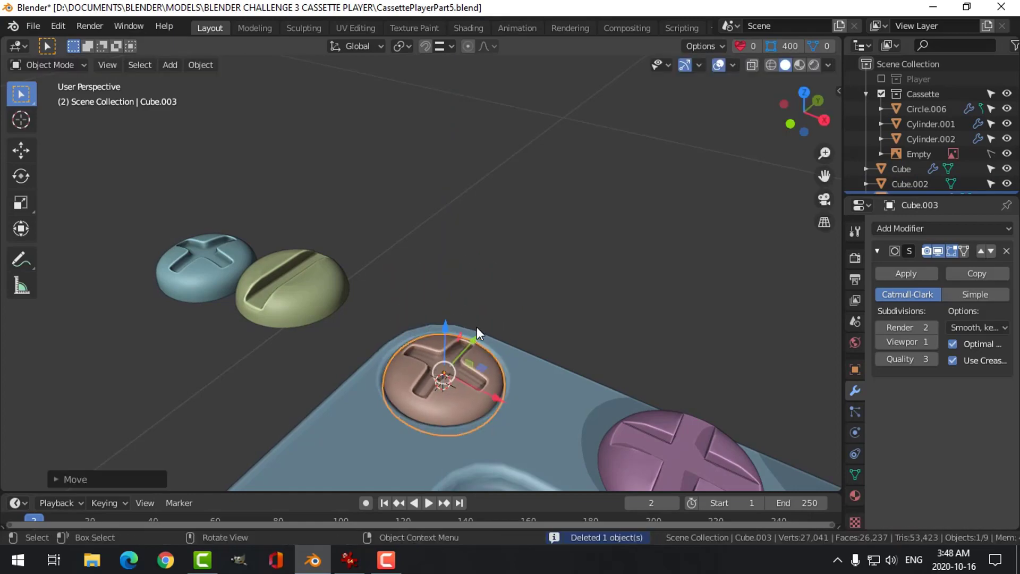
pyautogui.moveTo(477, 327); pyautogui.dragTo(514, 387, button='middle')
pyautogui.scroll(-2, 513, 387)
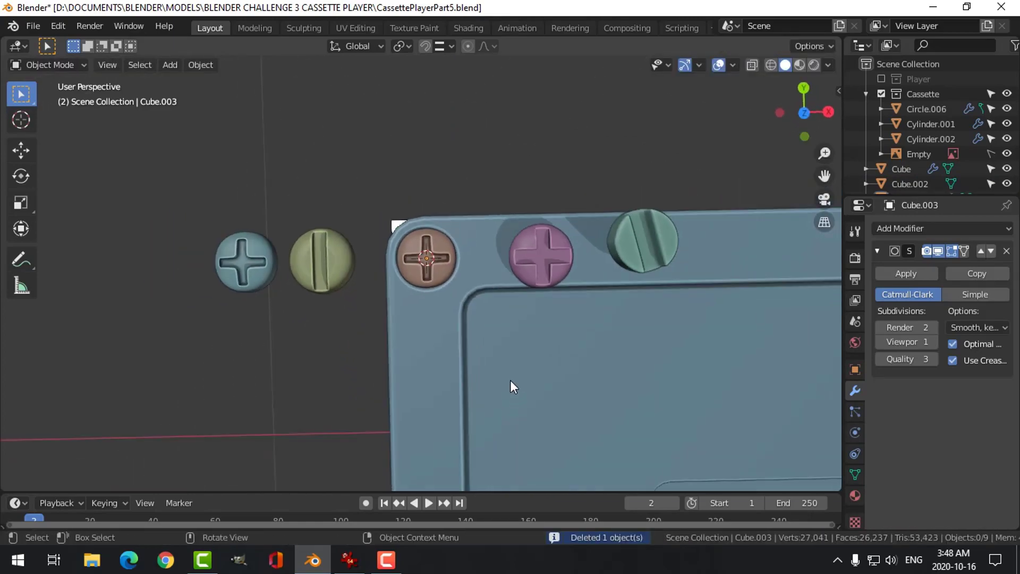